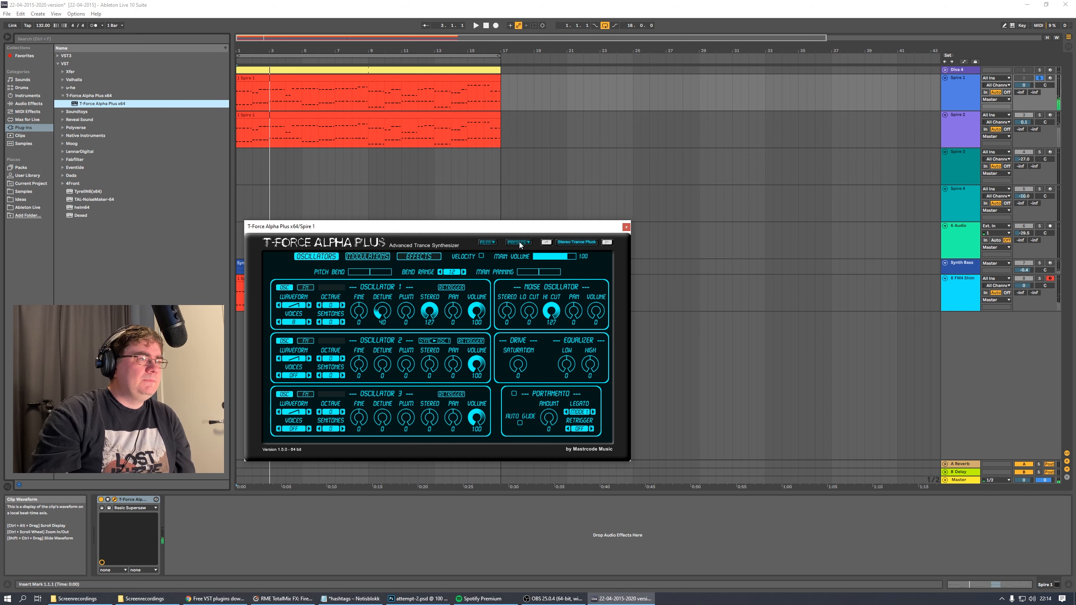
Play the arrangement and lower oscillator 1's octave to -1 in T-Force Alpha Plus
{"action": "left_click", "coordinate": [366, 257]}
{"action": "left_click", "coordinate": [333, 257]}
{"action": "key", "text": "space"}
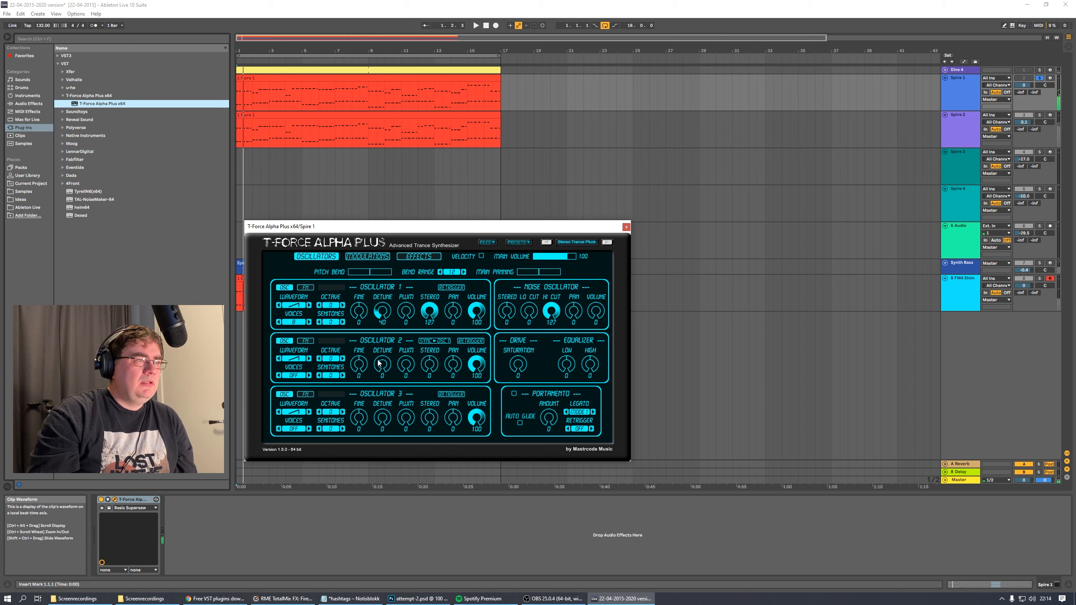
{"action": "left_click", "coordinate": [319, 305]}
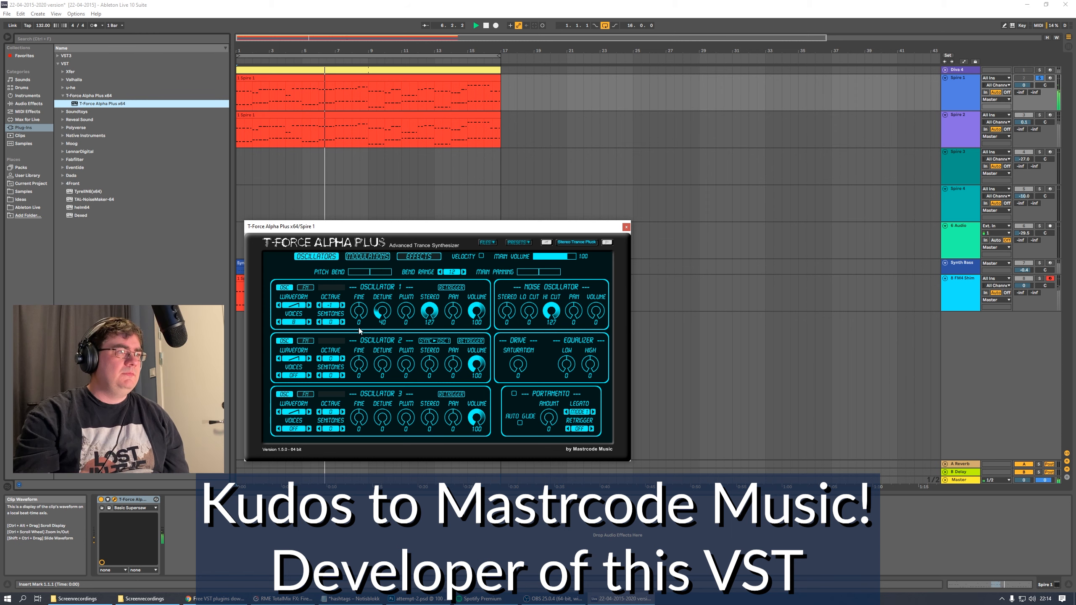
{"action": "left_click_drag", "start_coordinate": [402, 226], "coordinate": [430, 229]}
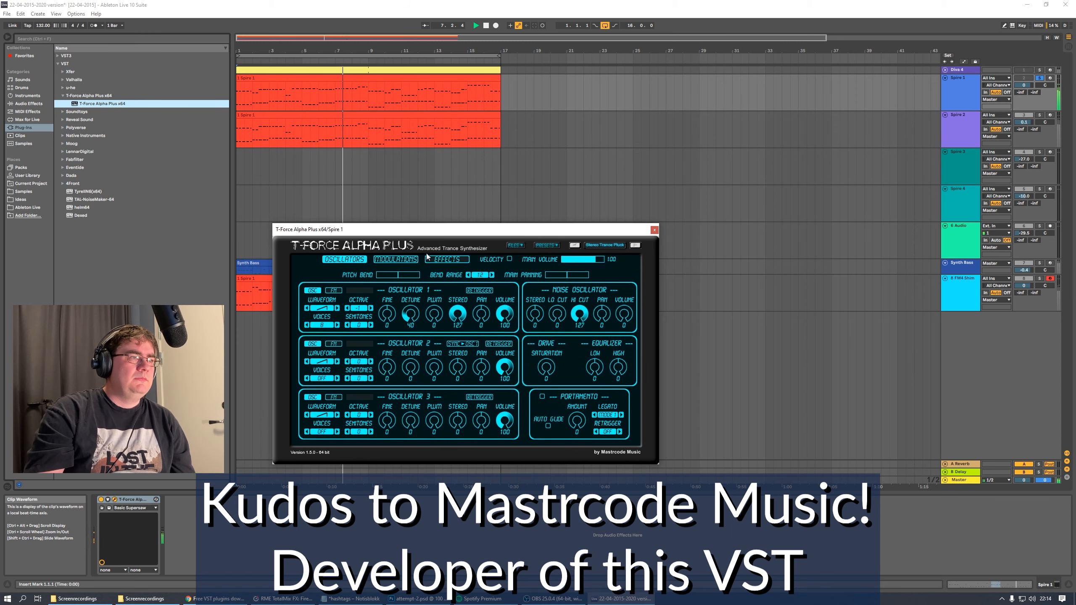
Raise the filter cutoff to about 74 and set the reverb's size to 112 and mix to 31
{"action": "left_click", "coordinate": [395, 259]}
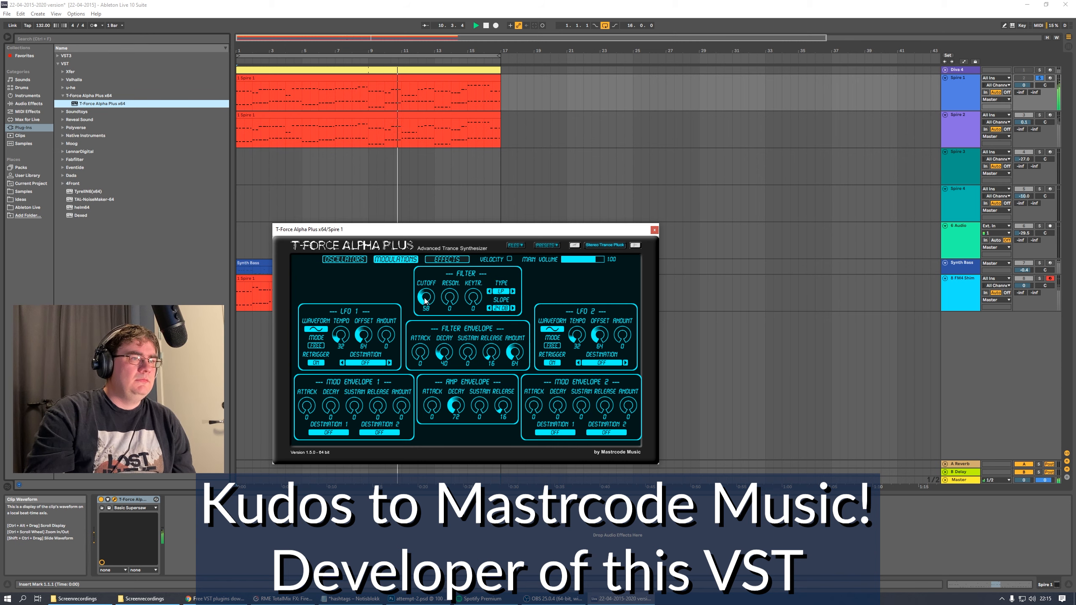
{"action": "left_click_drag", "start_coordinate": [424, 300], "coordinate": [424, 296]}
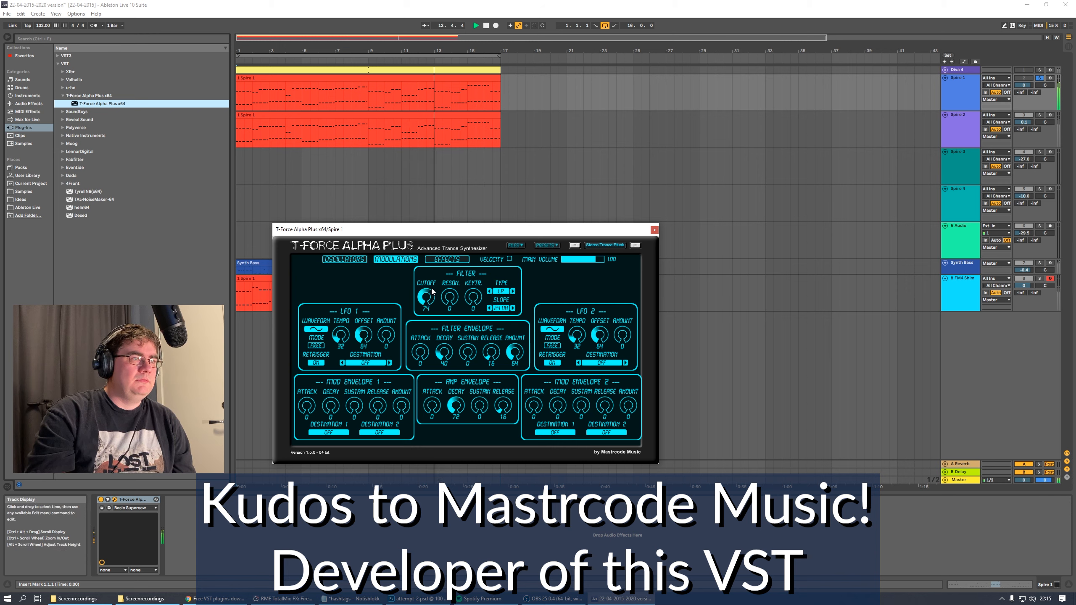
{"action": "left_click", "coordinate": [448, 260]}
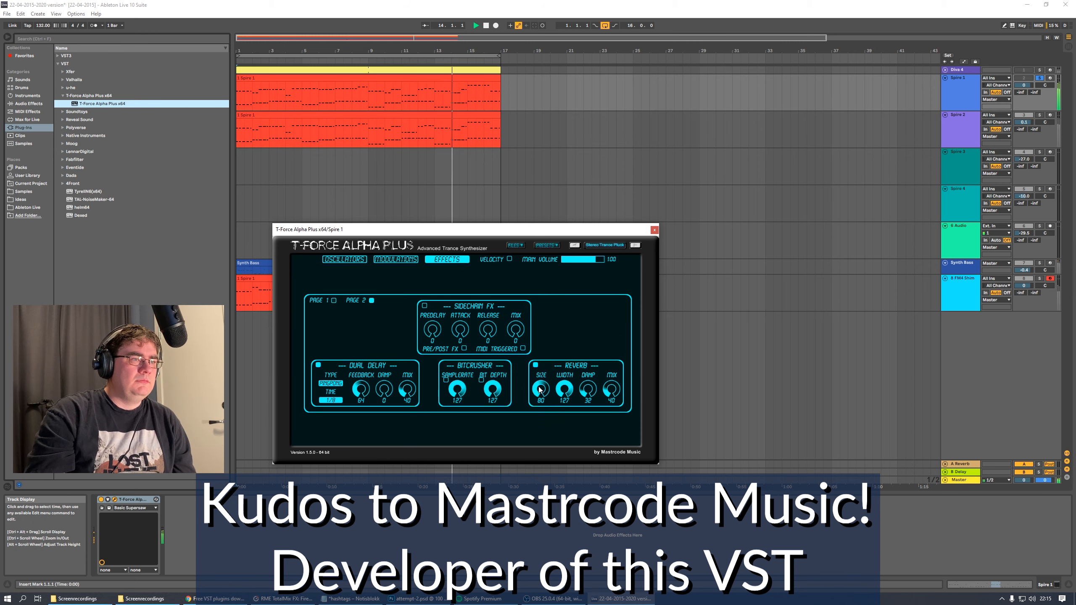
{"action": "left_click_drag", "start_coordinate": [542, 397], "coordinate": [557, 321]}
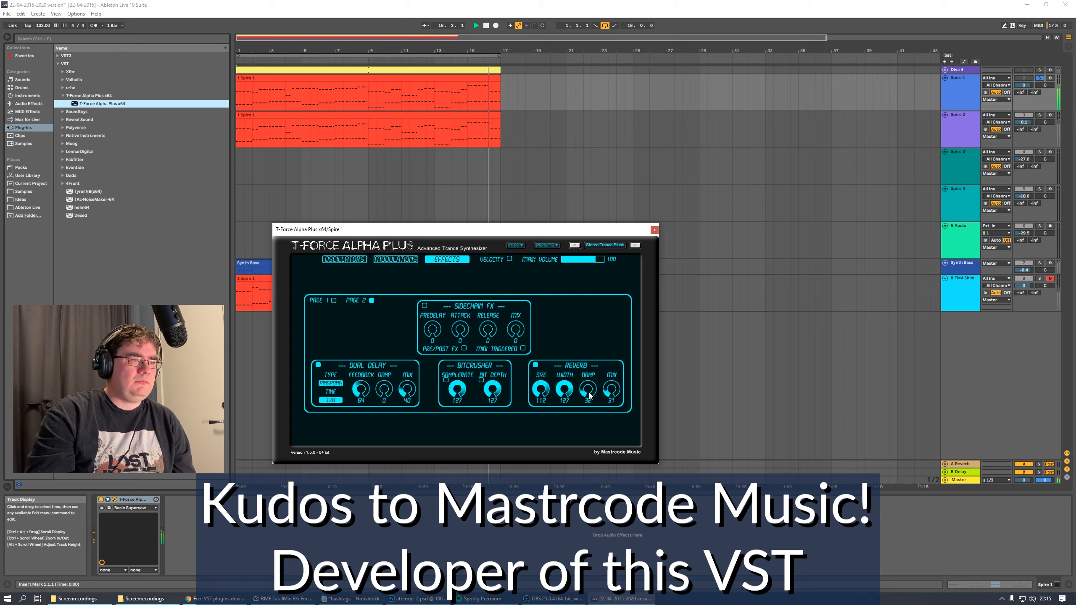
Set oscillator 1's detune to 57 during playback and bring the noise oscillator's stereo down to 0
{"action": "left_click", "coordinate": [344, 260]}
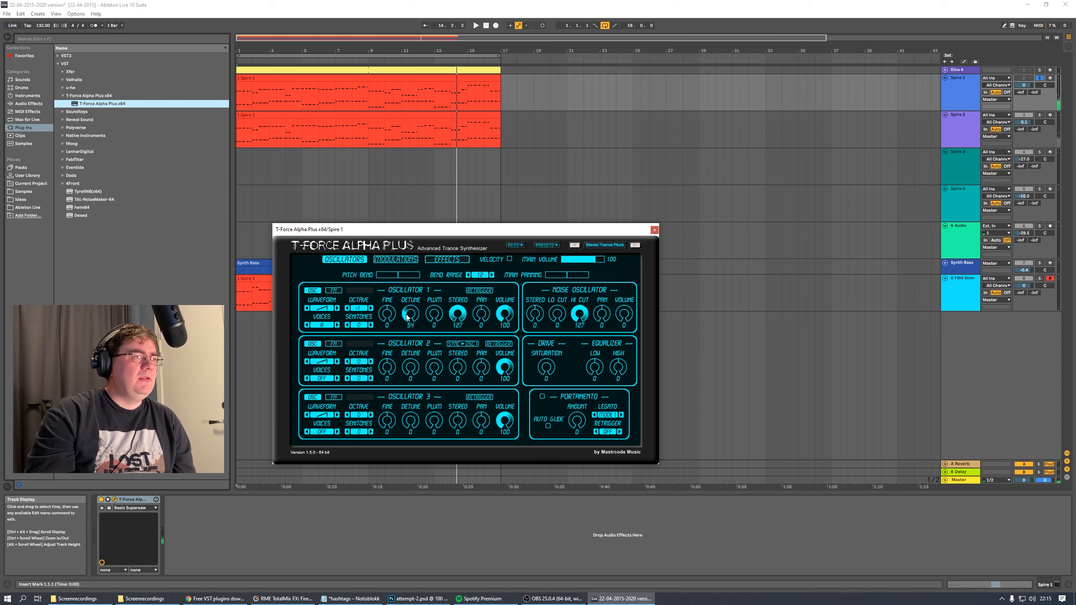
{"action": "key", "text": "space"}
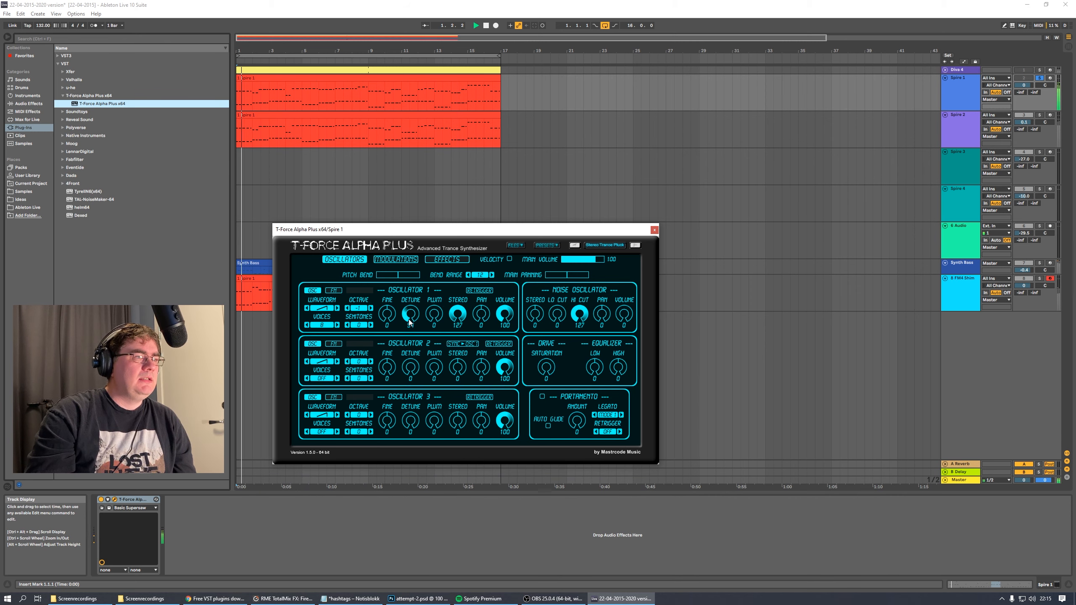
{"action": "left_click_drag", "start_coordinate": [409, 316], "coordinate": [415, 368]}
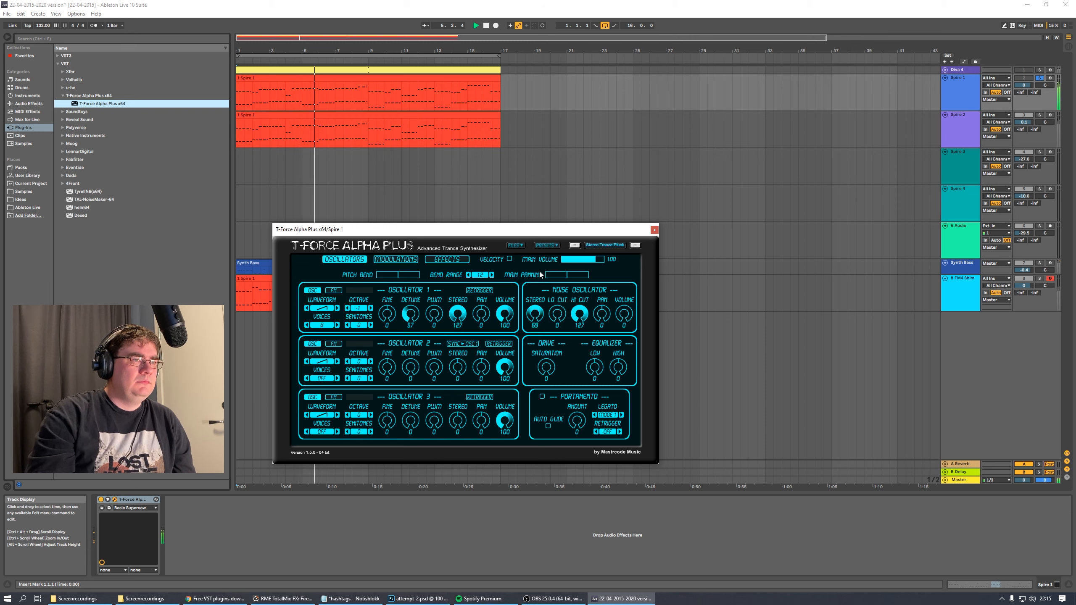
{"action": "left_click_drag", "start_coordinate": [534, 309], "coordinate": [541, 381]}
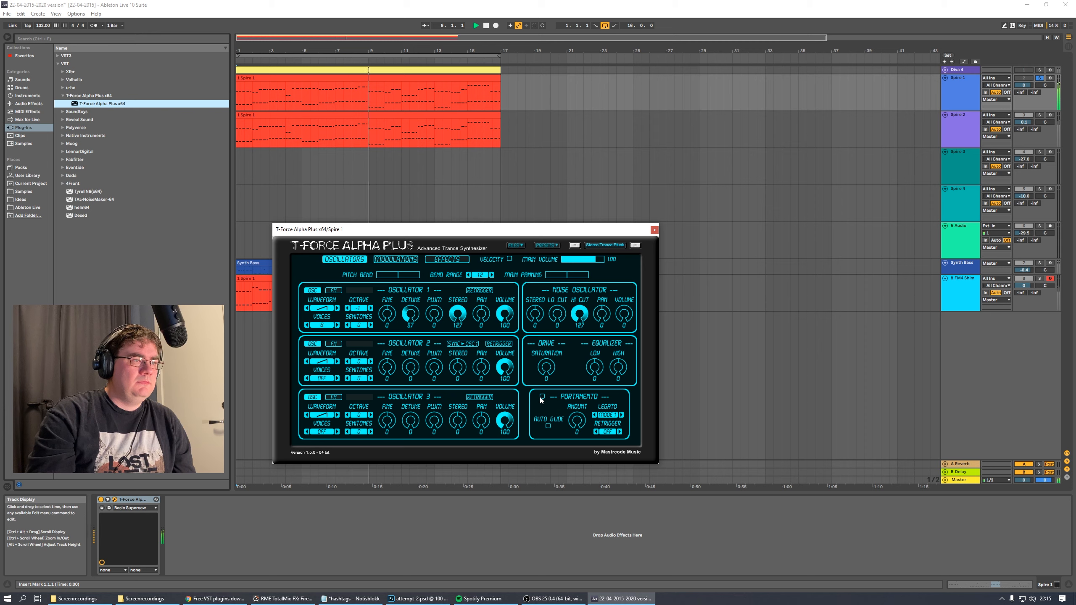
Open the filter cutoff to 127 and set the amp envelope to decay 30, sustain 50 and release 41
{"action": "left_click", "coordinate": [396, 259]}
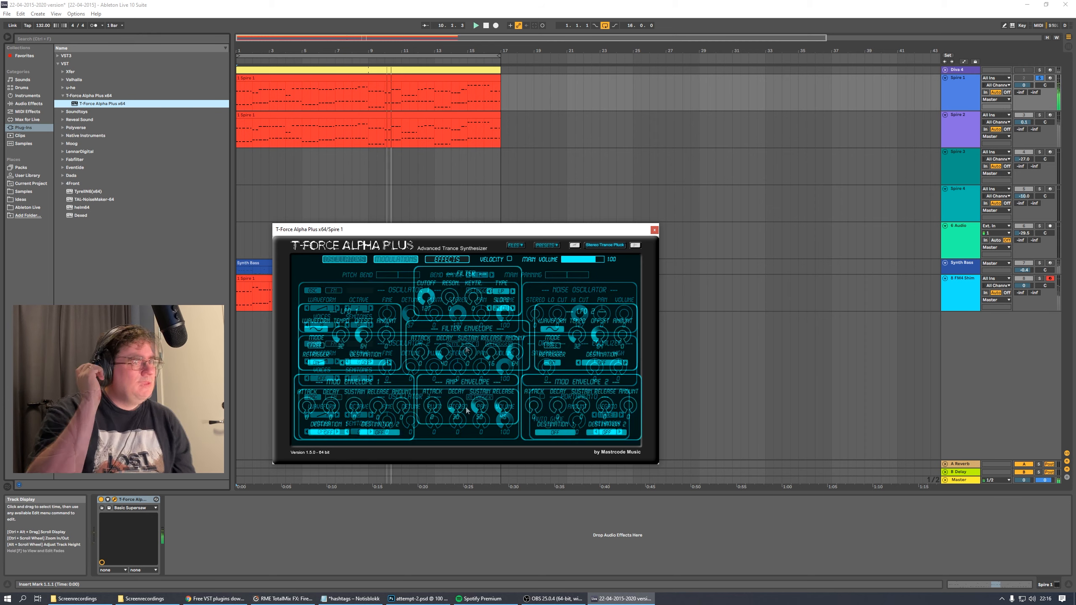
{"action": "key", "text": "space"}
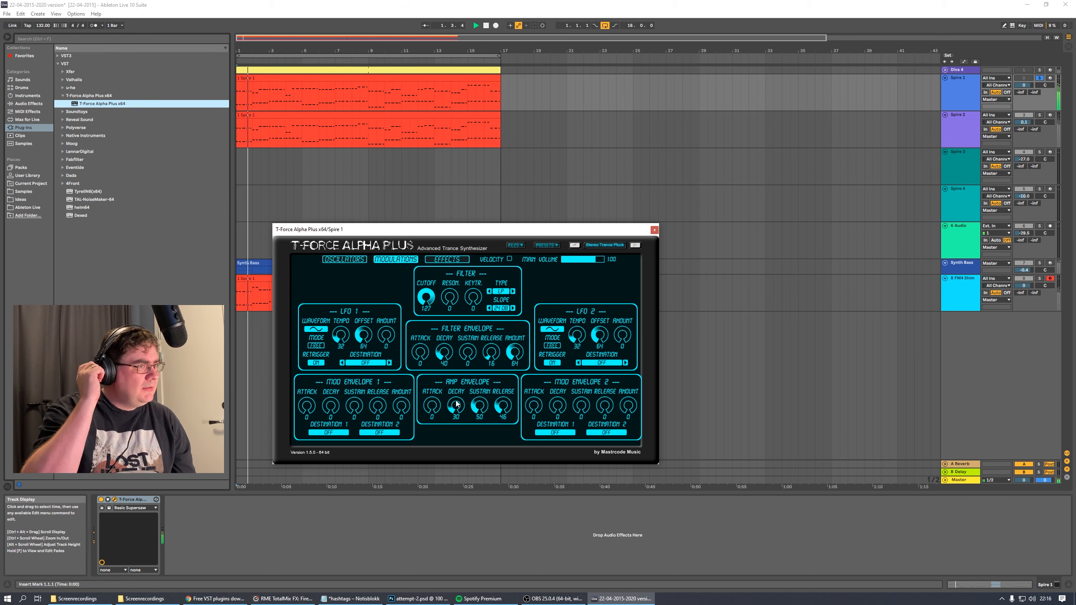
{"action": "left_click_drag", "start_coordinate": [502, 405], "coordinate": [503, 410]}
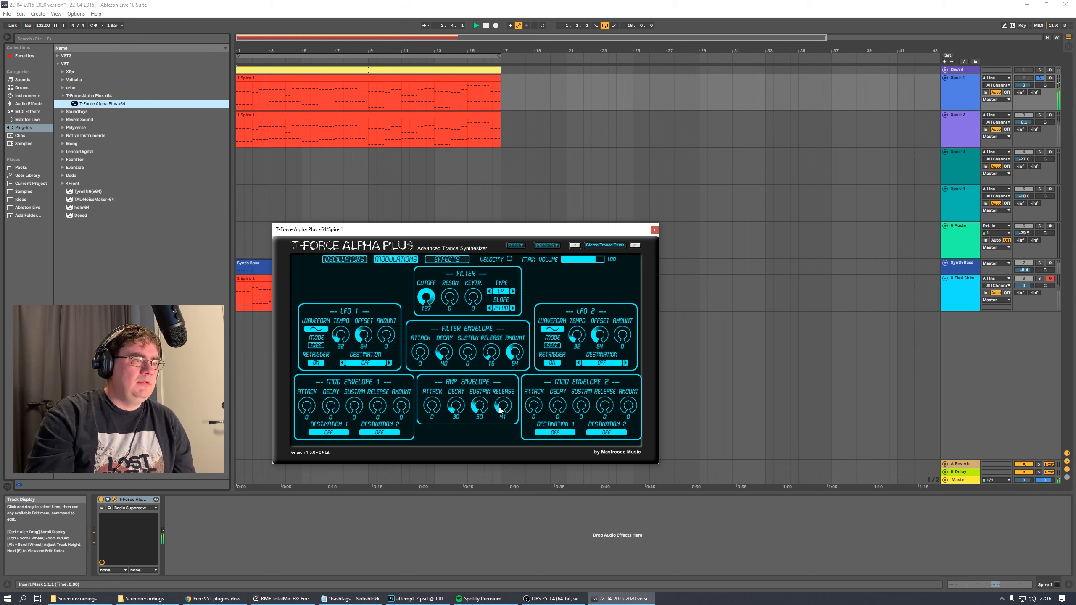
Review the synth's oscillator, modulation and effects settings while the melody plays
{"action": "left_click", "coordinate": [362, 263]}
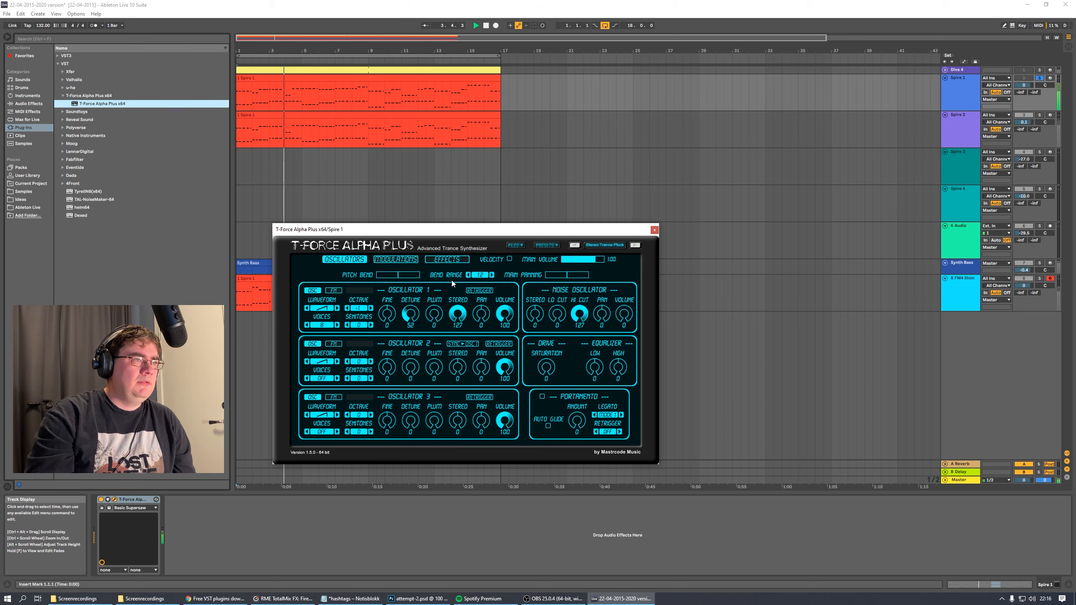
{"action": "left_click", "coordinate": [446, 260]}
{"action": "left_click", "coordinate": [396, 261]}
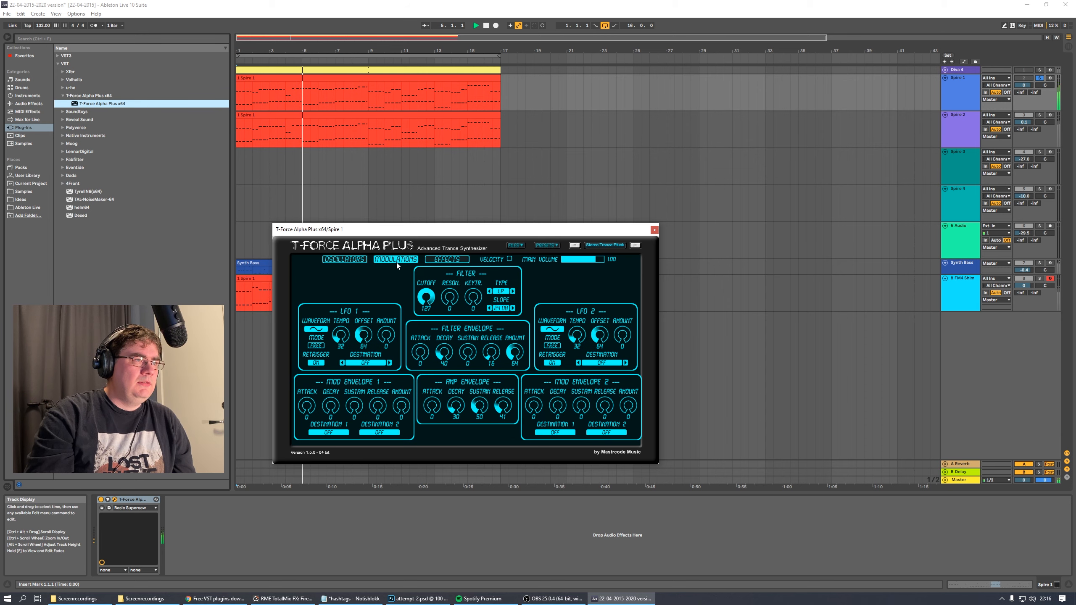
{"action": "left_click", "coordinate": [440, 260]}
{"action": "left_click", "coordinate": [399, 260]}
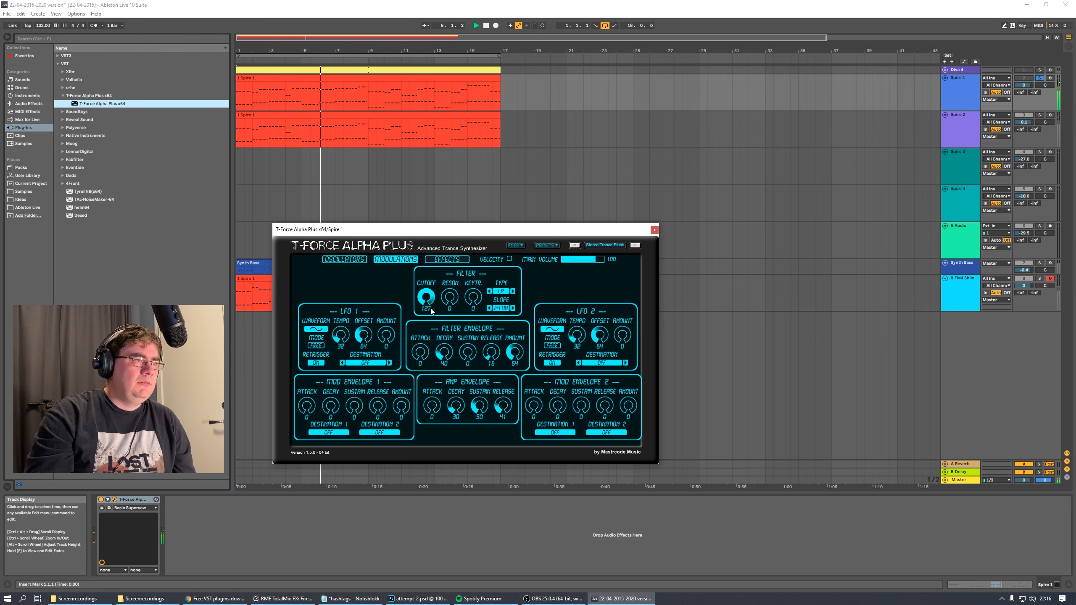
{"action": "left_click", "coordinate": [448, 262]}
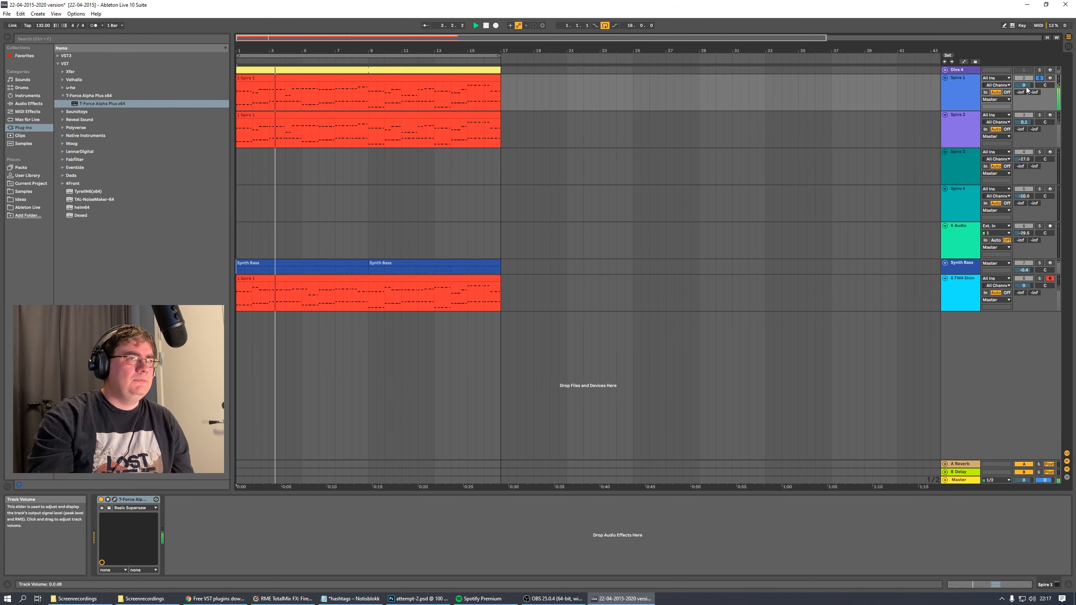
Load TyrellN6(x64) as the instrument on the Spire 2 track with the preset TUC - Classic Synth Lead 1
{"action": "left_click", "coordinate": [964, 93]}
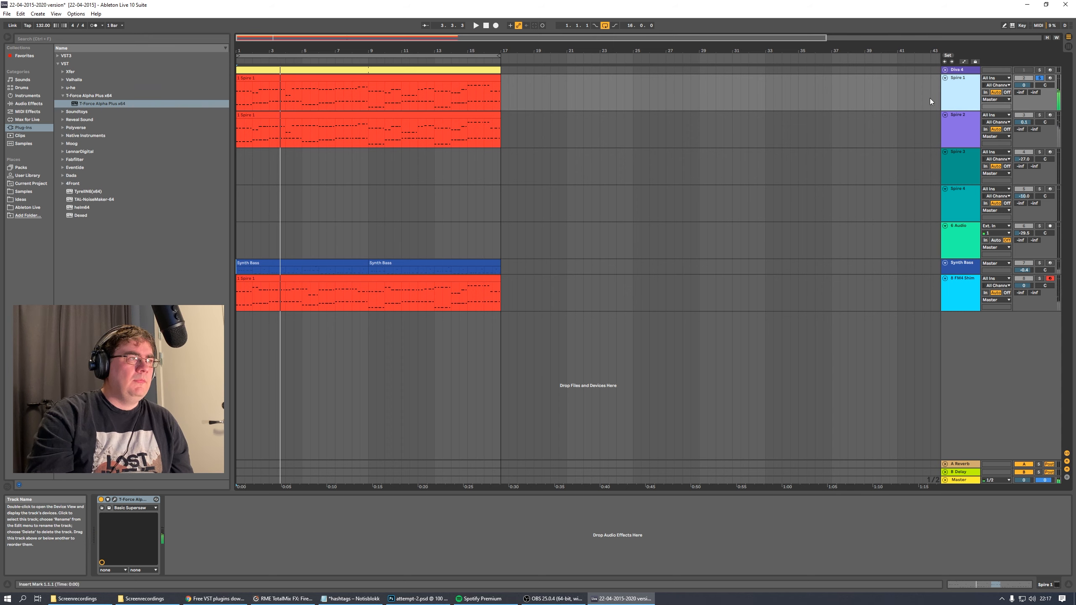
{"action": "left_click", "coordinate": [963, 130]}
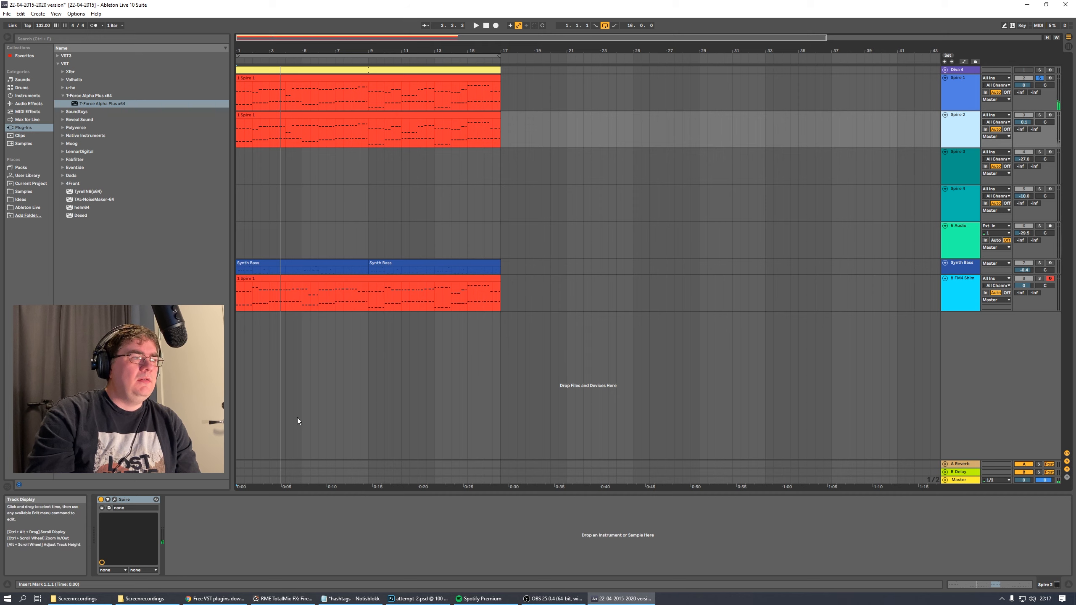
{"action": "left_click", "coordinate": [130, 500]}
{"action": "left_click", "coordinate": [656, 244]}
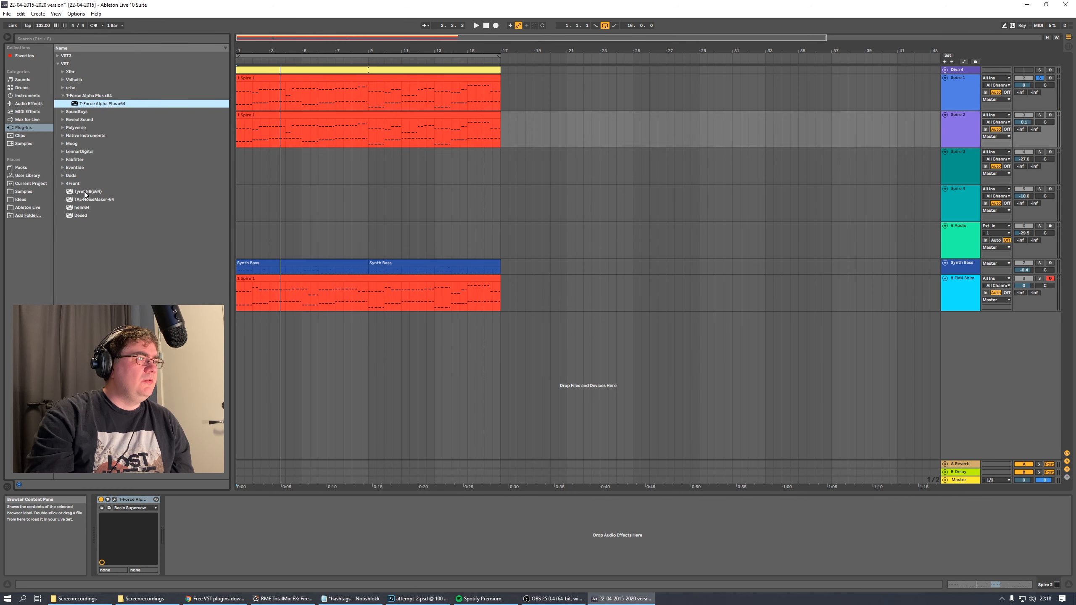
{"action": "double_click", "coordinate": [85, 192]}
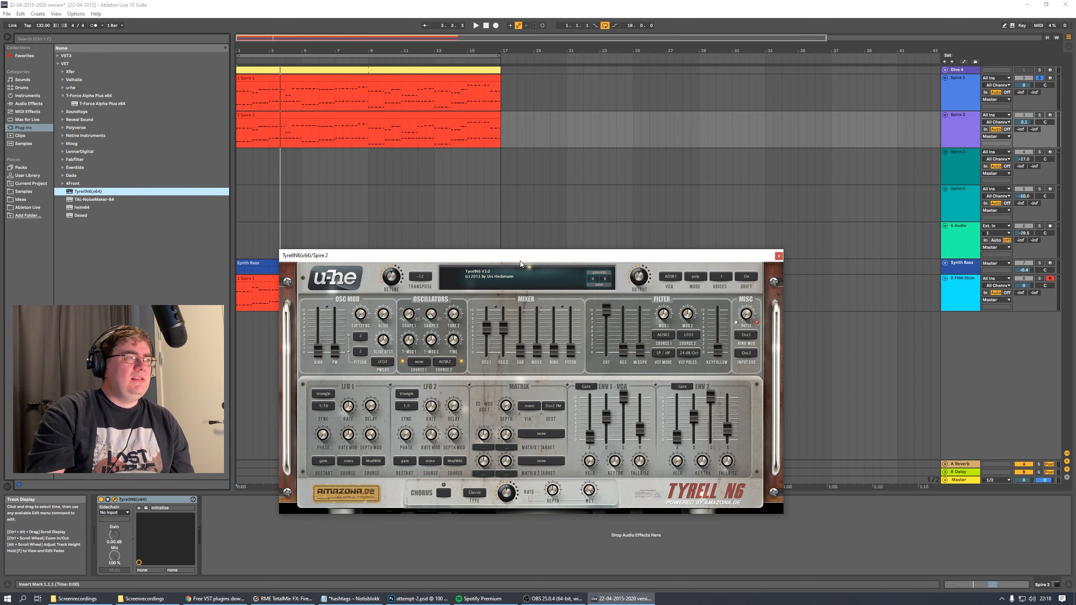
{"action": "left_click_drag", "start_coordinate": [514, 259], "coordinate": [487, 233]}
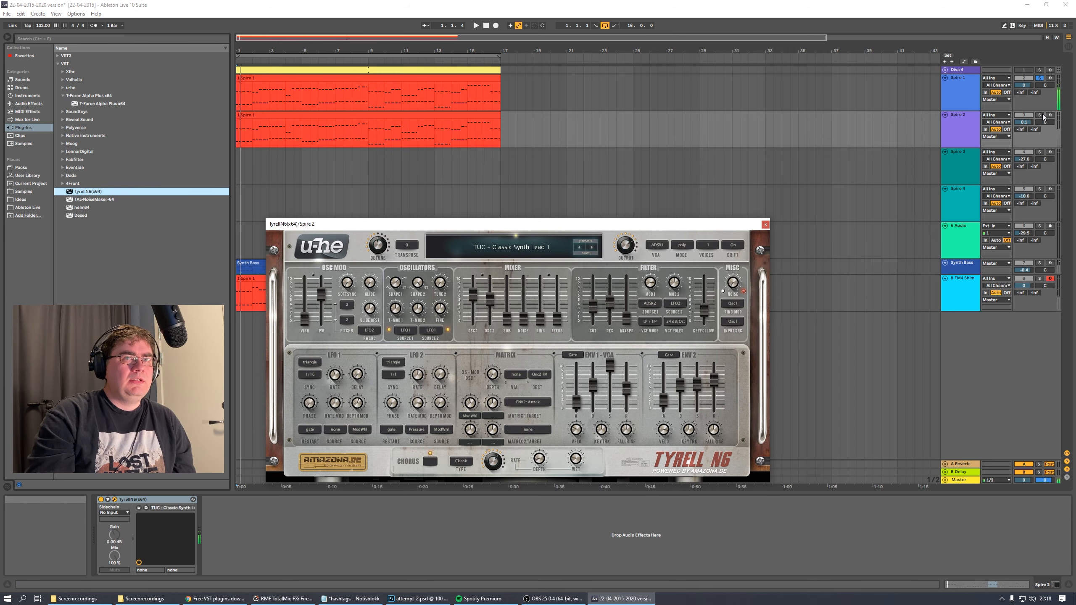
Play the arrangement with Spire 2 soloed, temporarily adding Spire 1 to the solo to hear both together
{"action": "left_click", "coordinate": [1039, 115]}
{"action": "key", "text": "space"}
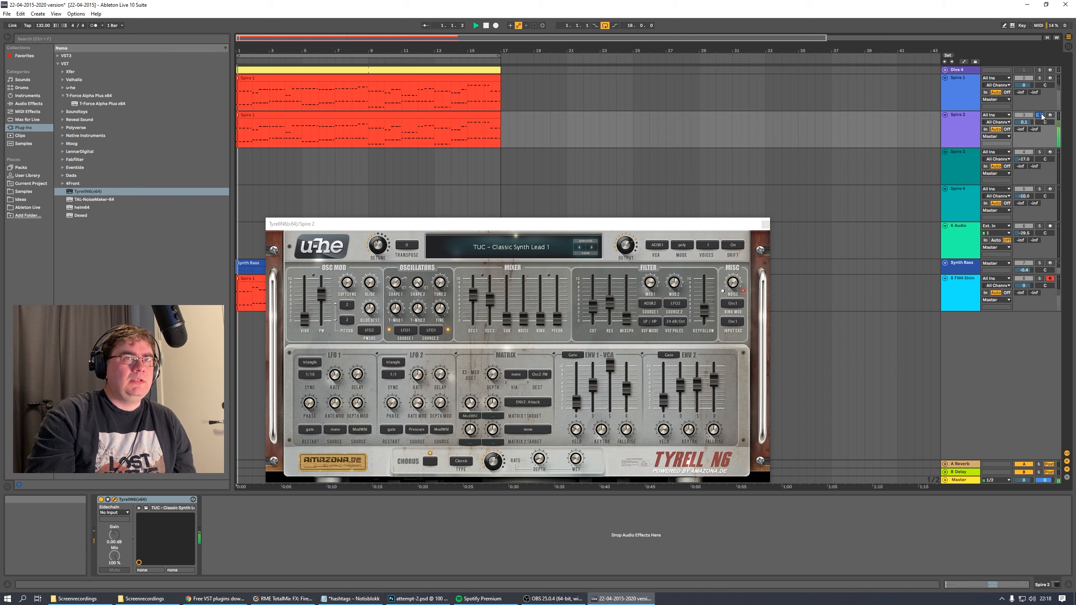
{"action": "left_click", "coordinate": [1038, 79], "text": "ctrl"}
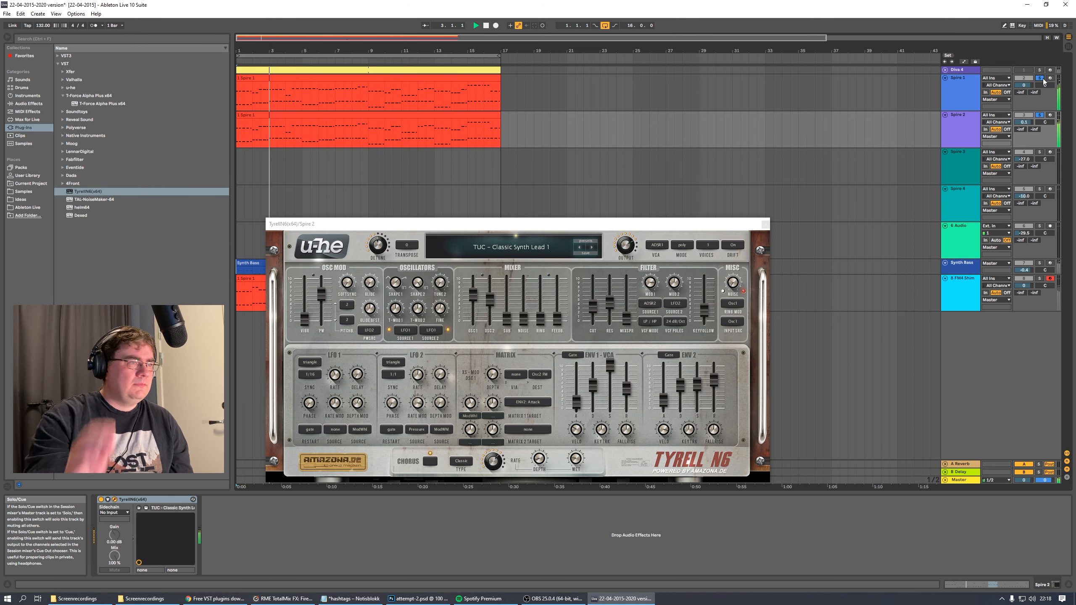
{"action": "left_click", "coordinate": [1041, 79]}
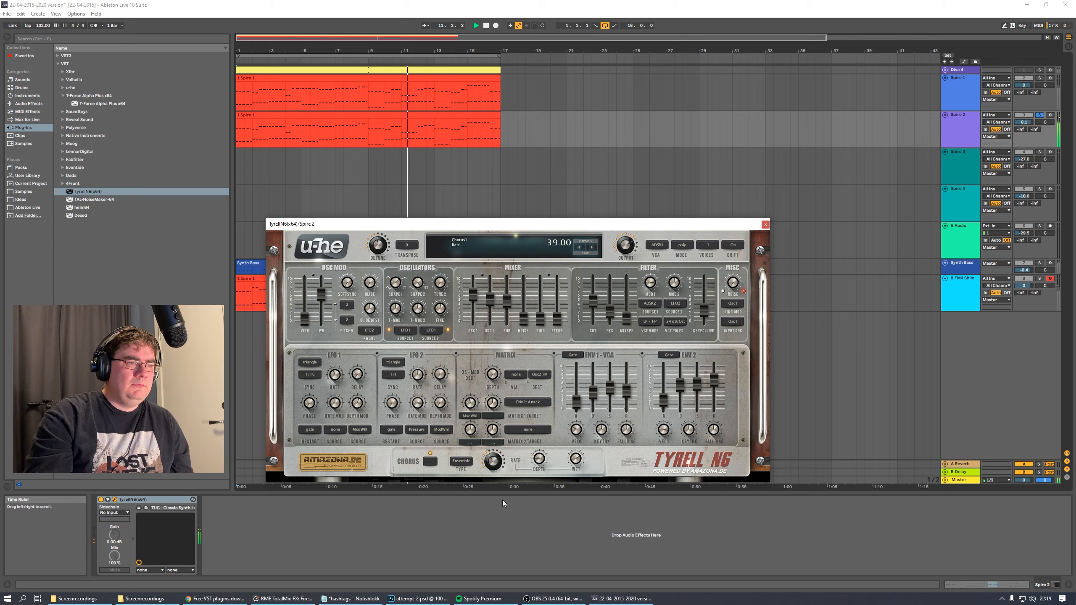
Set envelope 1's attack to 0, lower envelope 2's sustain and set its release to 38.50
{"action": "left_click_drag", "start_coordinate": [578, 409], "coordinate": [577, 428]}
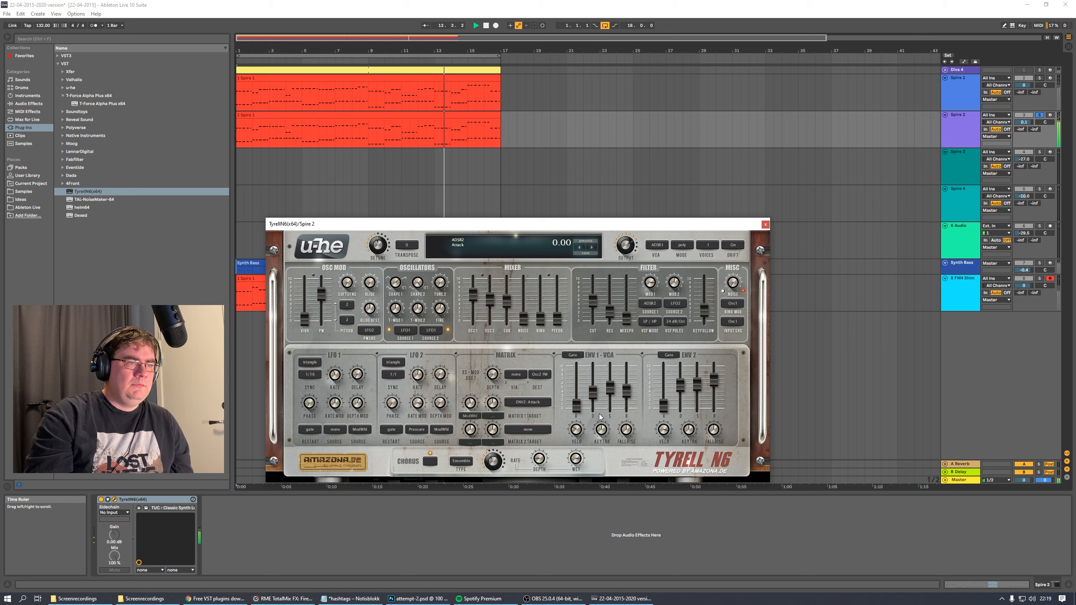
{"action": "left_click_drag", "start_coordinate": [707, 383], "coordinate": [712, 419]}
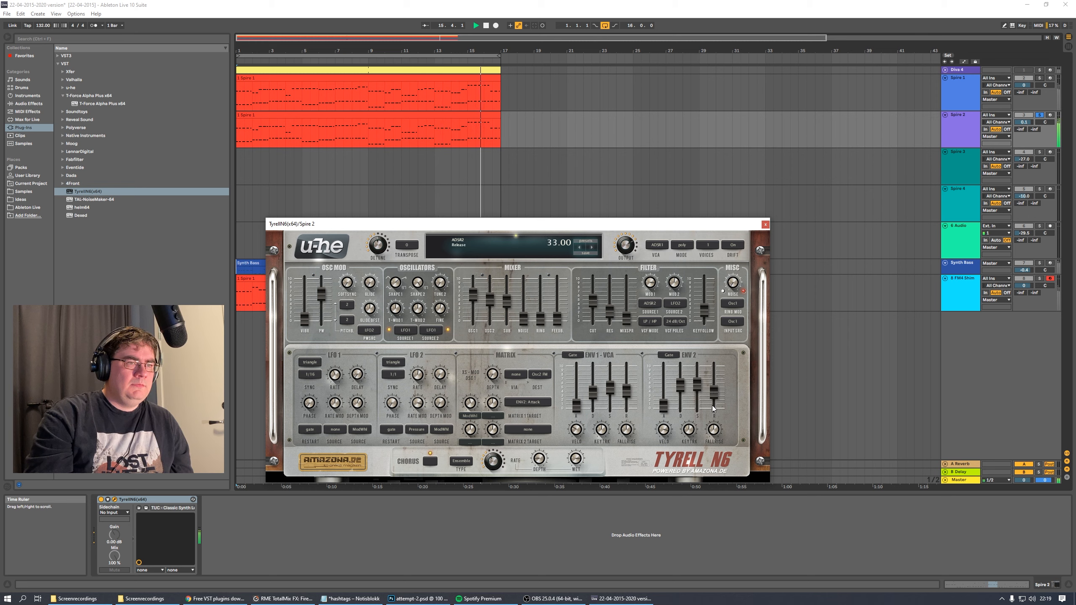
{"action": "mouse_move", "coordinate": [697, 385]}
{"action": "left_mouse_down"}
{"action": "mouse_move", "coordinate": [698, 403]}
{"action": "mouse_move", "coordinate": [682, 394]}
{"action": "mouse_move", "coordinate": [714, 391]}
{"action": "left_mouse_up"}
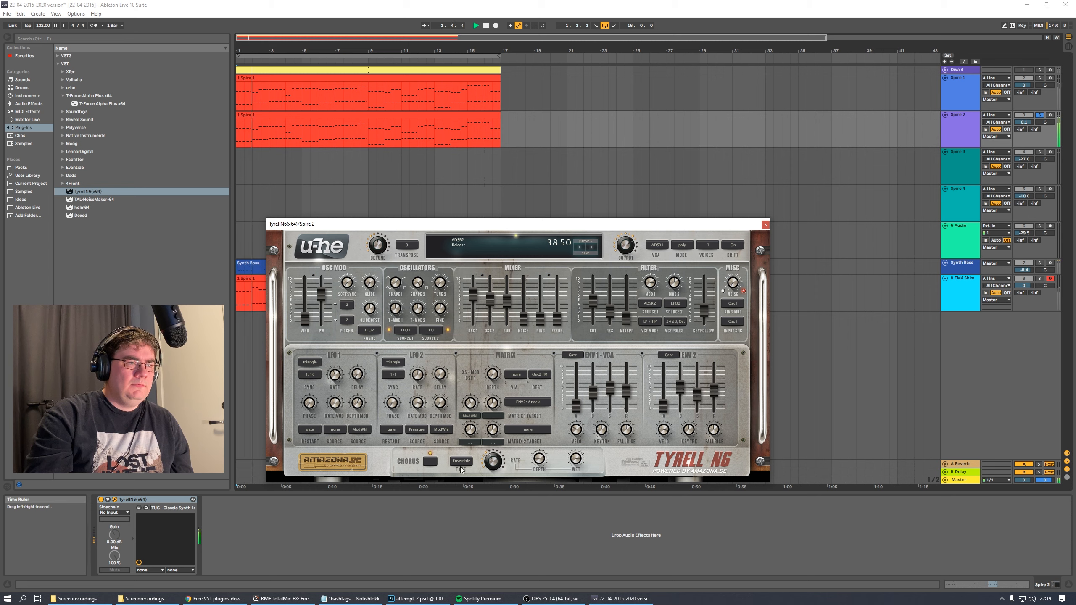
Adjust the chorus depth and set its wet level to 42.50, and set the filter cutoff to 30
{"action": "left_click_drag", "start_coordinate": [576, 460], "coordinate": [576, 468]}
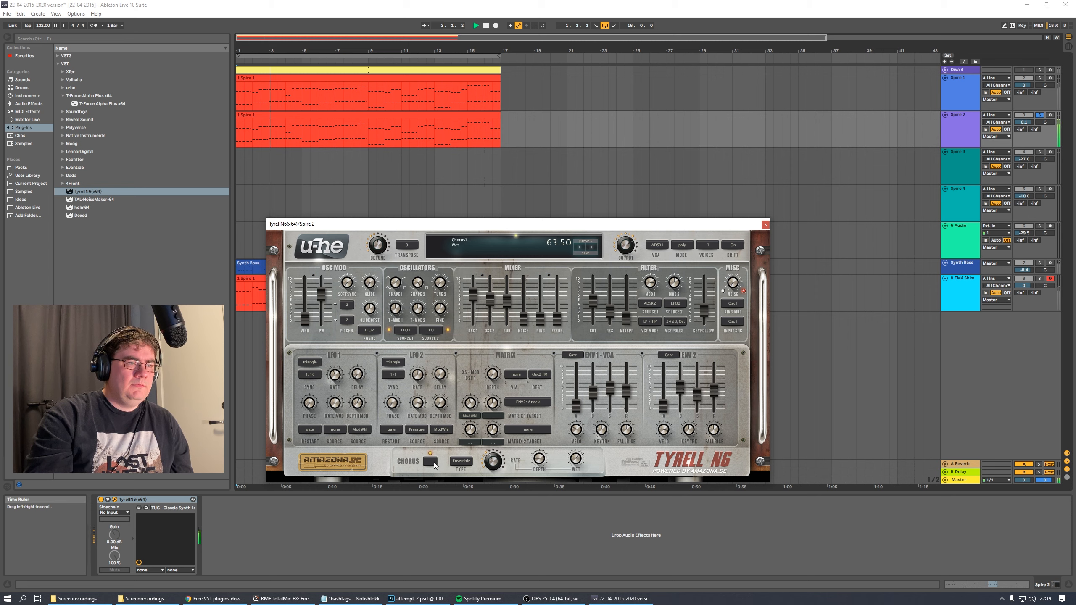
{"action": "left_click_drag", "start_coordinate": [531, 462], "coordinate": [540, 457]}
{"action": "left_click_drag", "start_coordinate": [495, 495], "coordinate": [494, 492]}
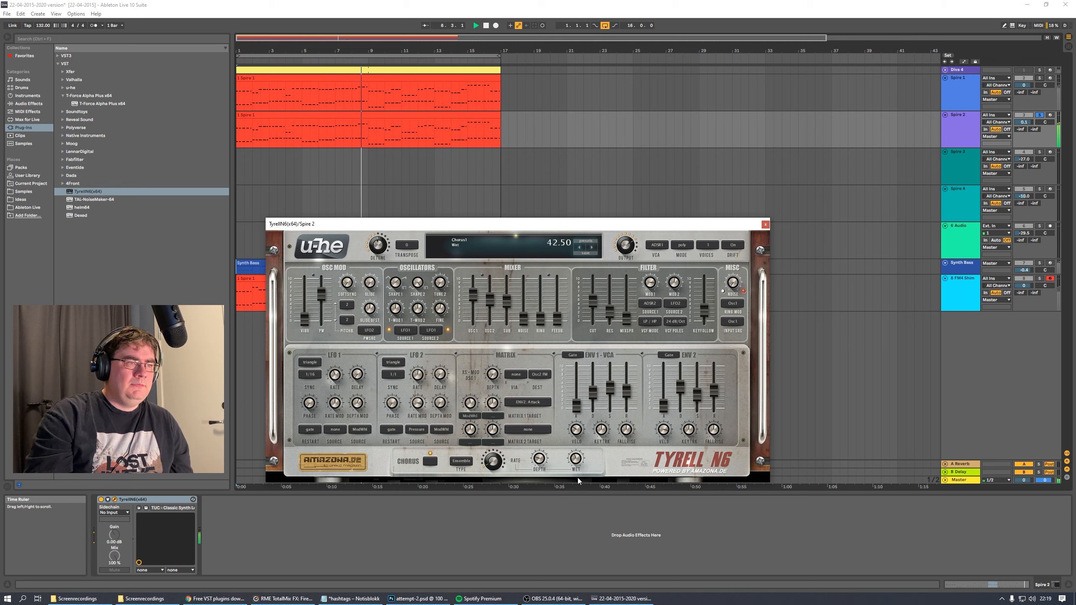
{"action": "left_click_drag", "start_coordinate": [593, 305], "coordinate": [590, 356]}
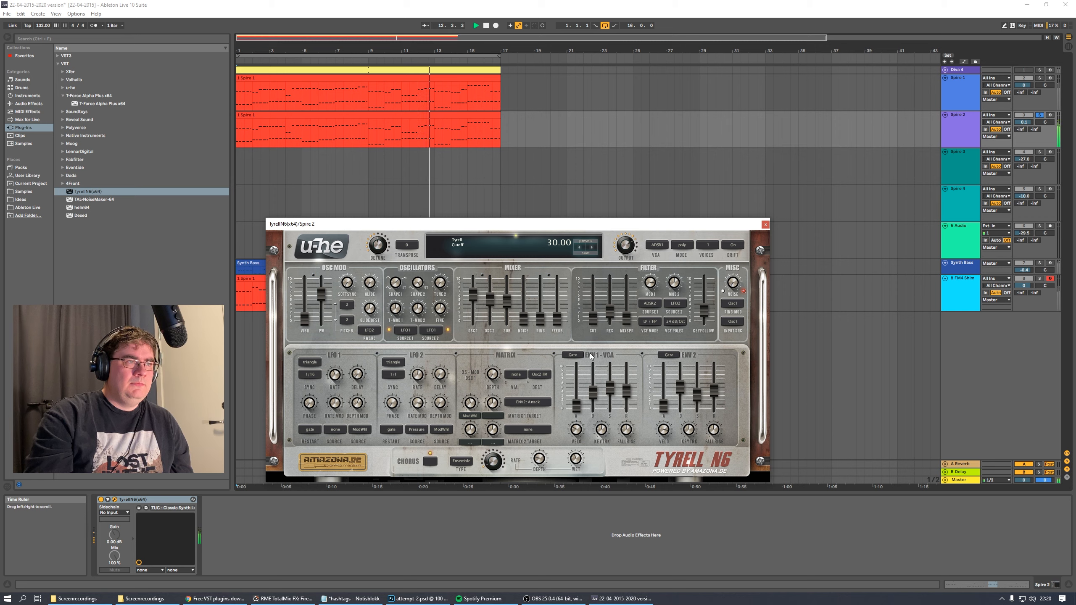
Compare the Spire 1 and Spire 2 tracks in solo, ending on Spire 2 with its synth window moved
{"action": "left_click", "coordinate": [1039, 78]}
{"action": "left_click", "coordinate": [1039, 115]}
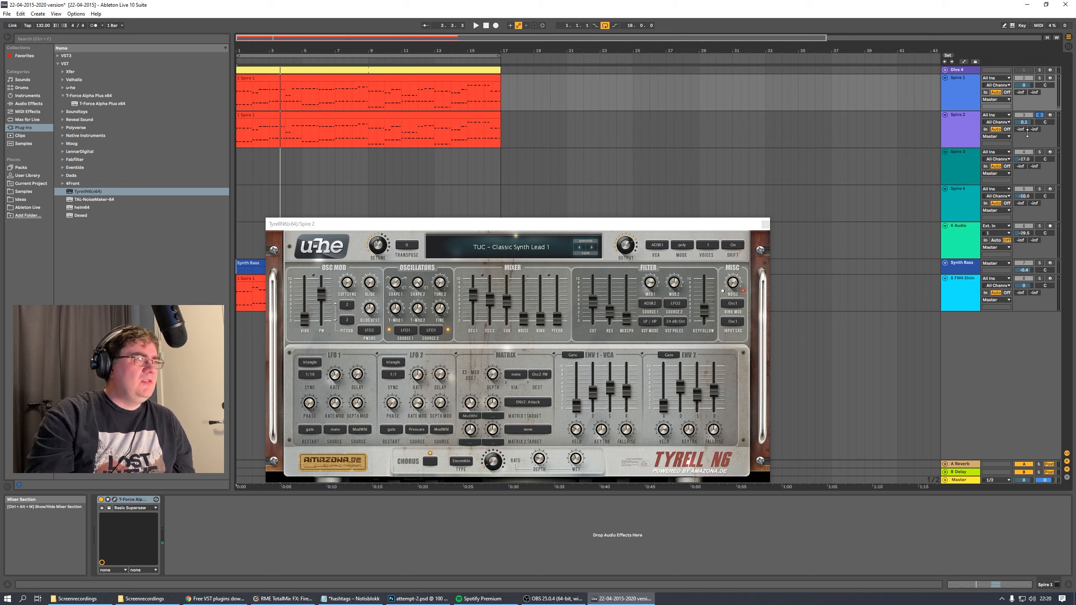
{"action": "left_click", "coordinate": [966, 128]}
{"action": "key", "text": "space"}
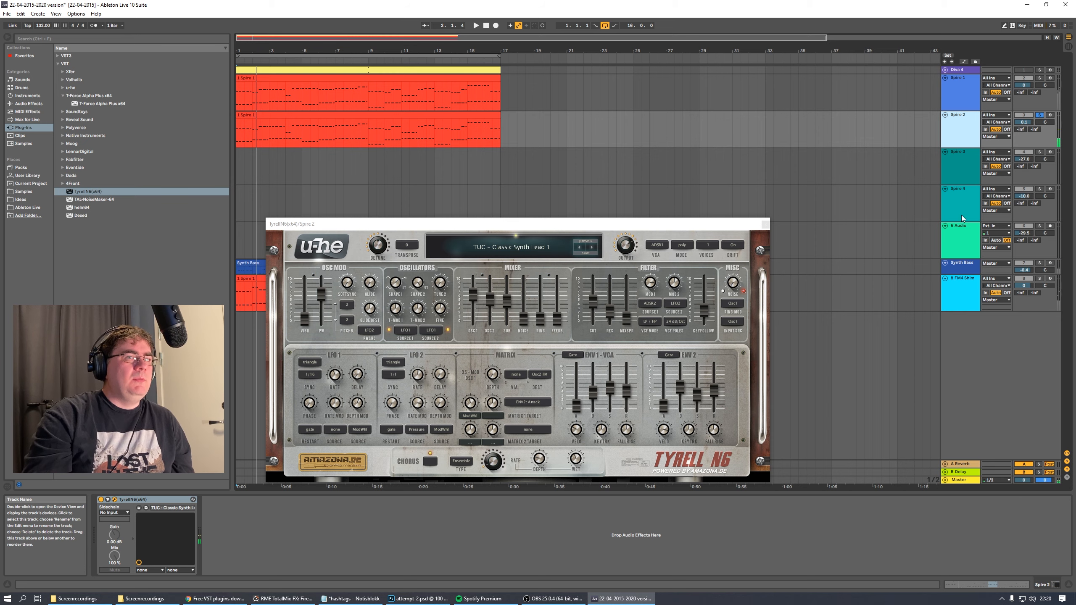
{"action": "left_click_drag", "start_coordinate": [624, 224], "coordinate": [626, 220]}
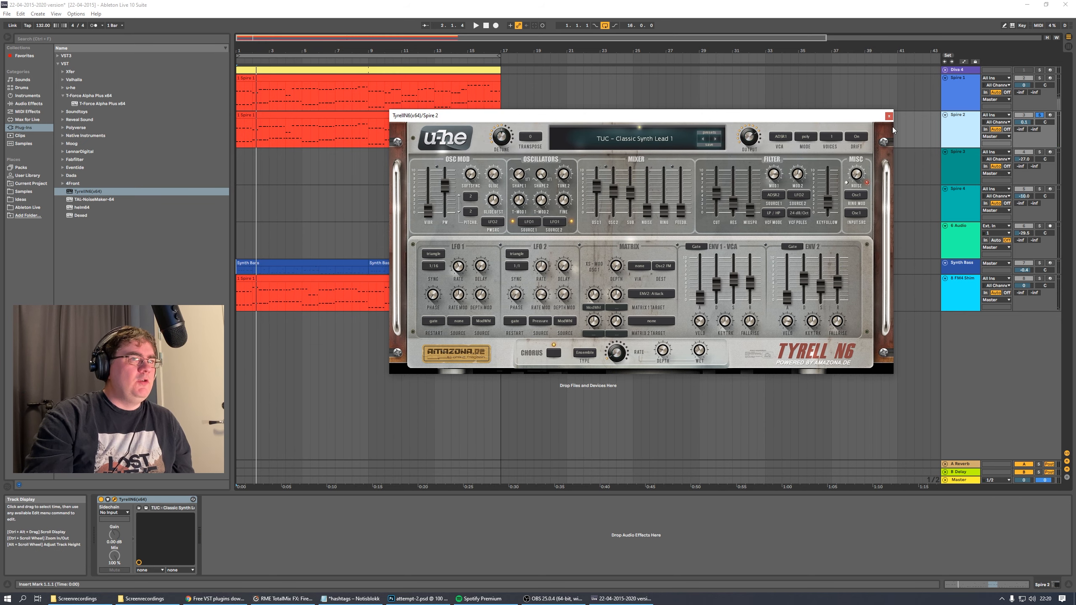
Close the TyrellN6 window, play Spire 2 briefly, and list the audio effects in the browser
{"action": "left_click", "coordinate": [888, 117]}
{"action": "key", "text": "space"}
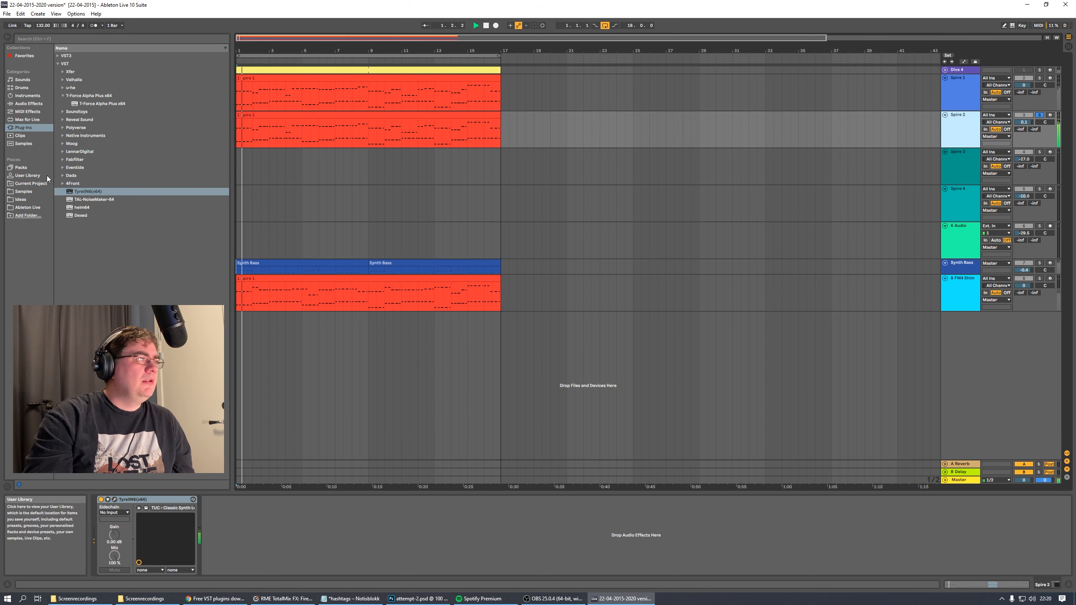
{"action": "left_click", "coordinate": [62, 97]}
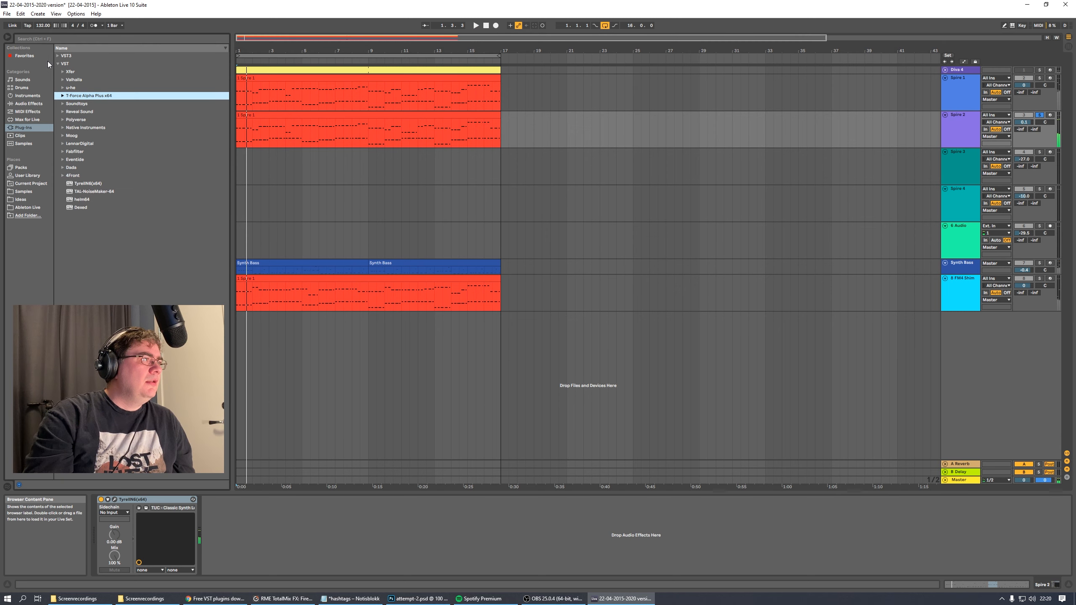
{"action": "left_click", "coordinate": [58, 38]}
{"action": "left_click", "coordinate": [29, 104]}
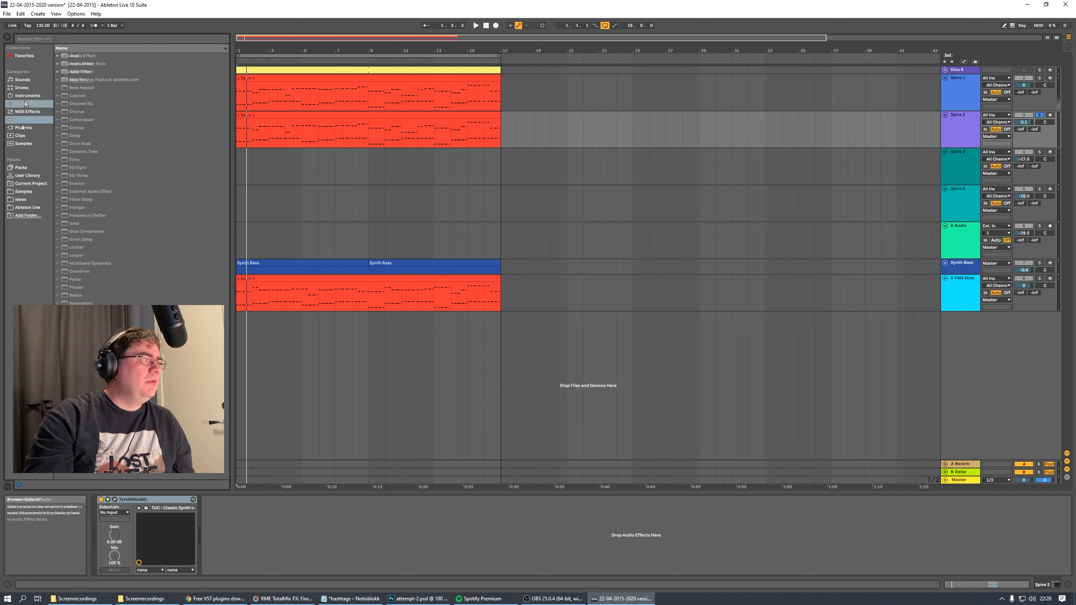
Add the Dotted Eighth Note preset from Delay's Clean Delay folder to Spire 2
{"action": "left_click", "coordinate": [73, 160]}
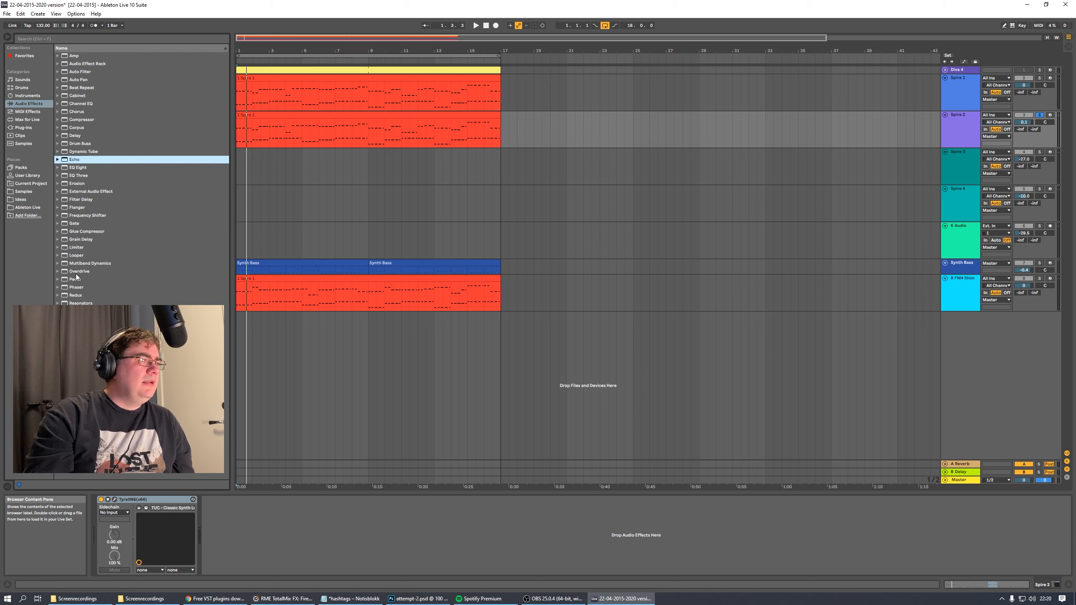
{"action": "left_click", "coordinate": [73, 112]}
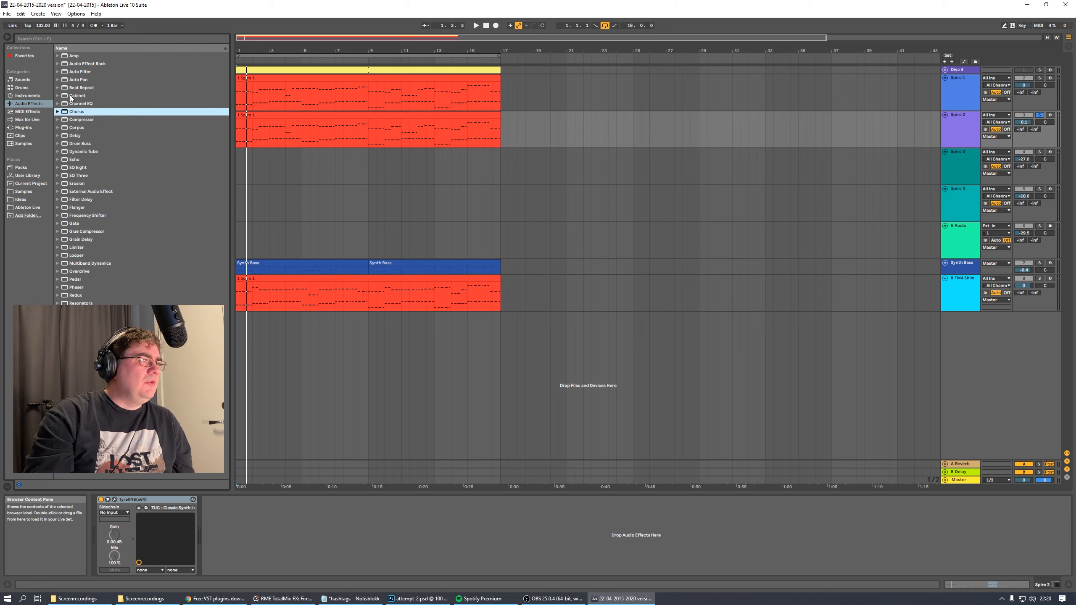
{"action": "left_click", "coordinate": [58, 136]}
{"action": "left_click", "coordinate": [63, 152]}
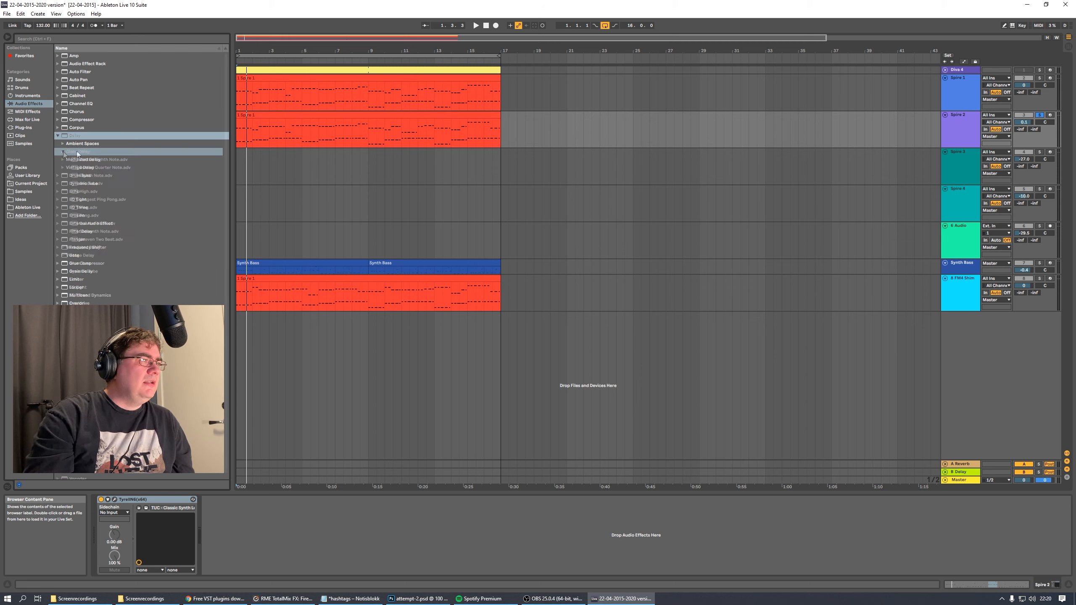
{"action": "key", "text": "Down"}
{"action": "key", "text": "Return"}
Play Spire 2 with the delay and lower the delay's dry/wet mix to 58%
{"action": "key", "text": "space"}
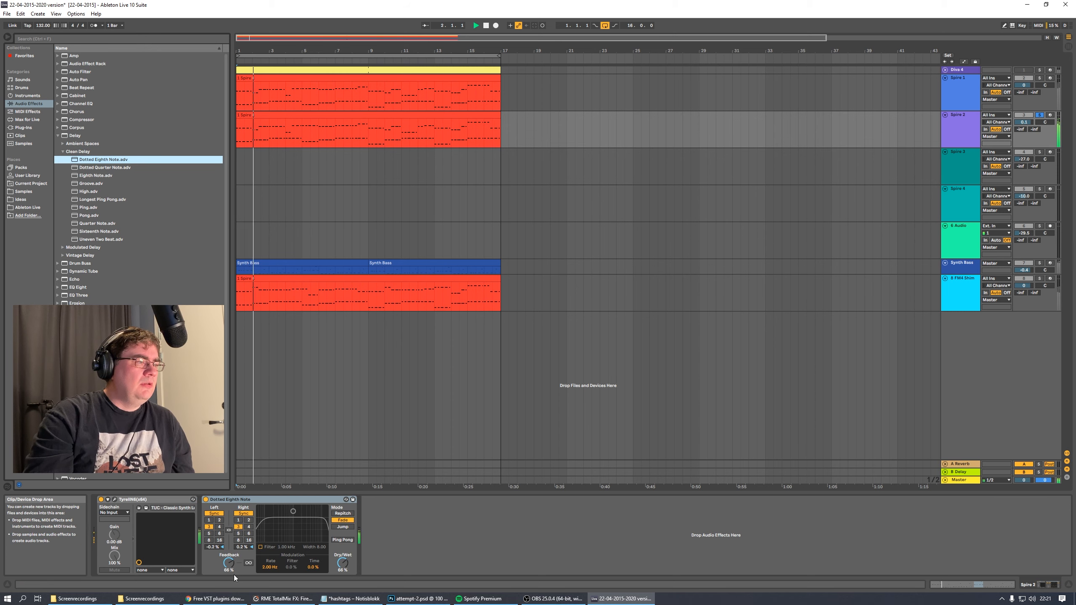
{"action": "mouse_move", "coordinate": [237, 571]}
{"action": "left_mouse_down"}
{"action": "mouse_move", "coordinate": [237, 583]}
{"action": "mouse_move", "coordinate": [233, 568]}
{"action": "left_mouse_up"}
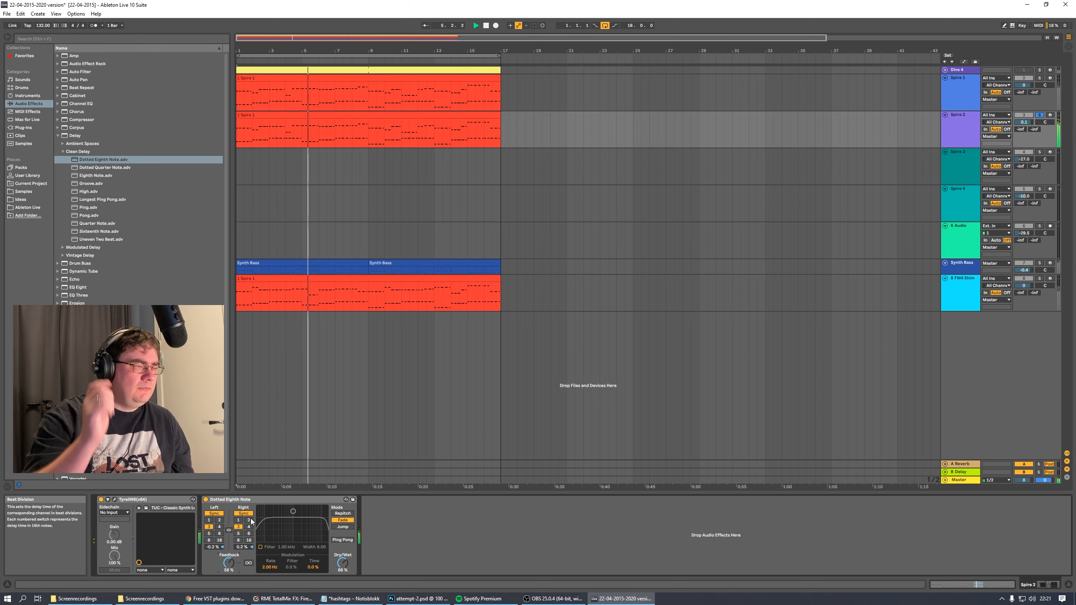
{"action": "left_click_drag", "start_coordinate": [342, 563], "coordinate": [342, 570]}
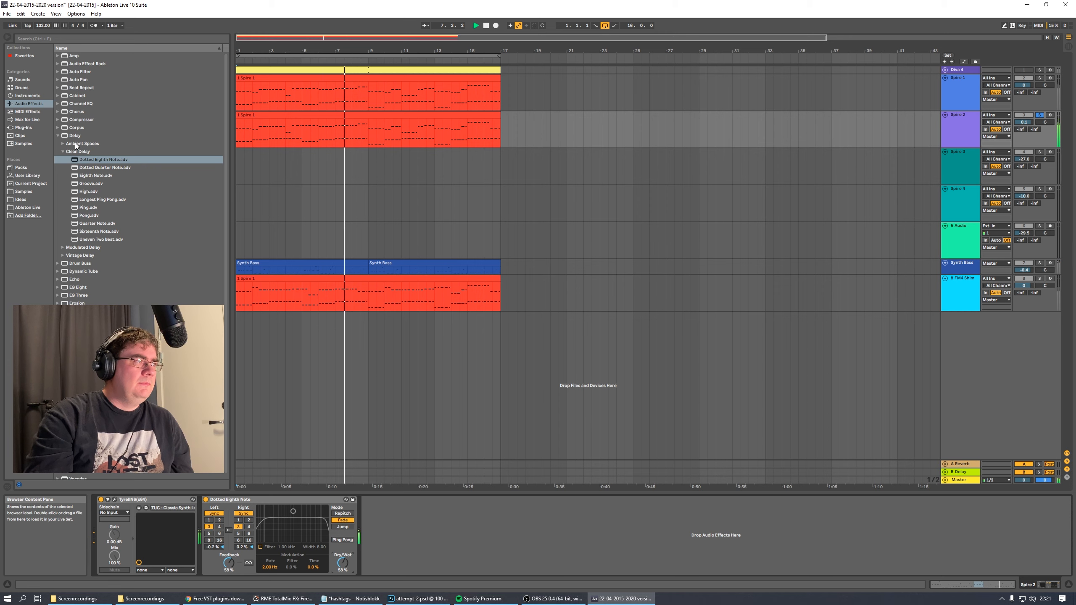
Try the Mid-Range Phattener saturation preset on Spire 2, placing it ahead of the delay while playing, and remove it
{"action": "left_click", "coordinate": [59, 136]}
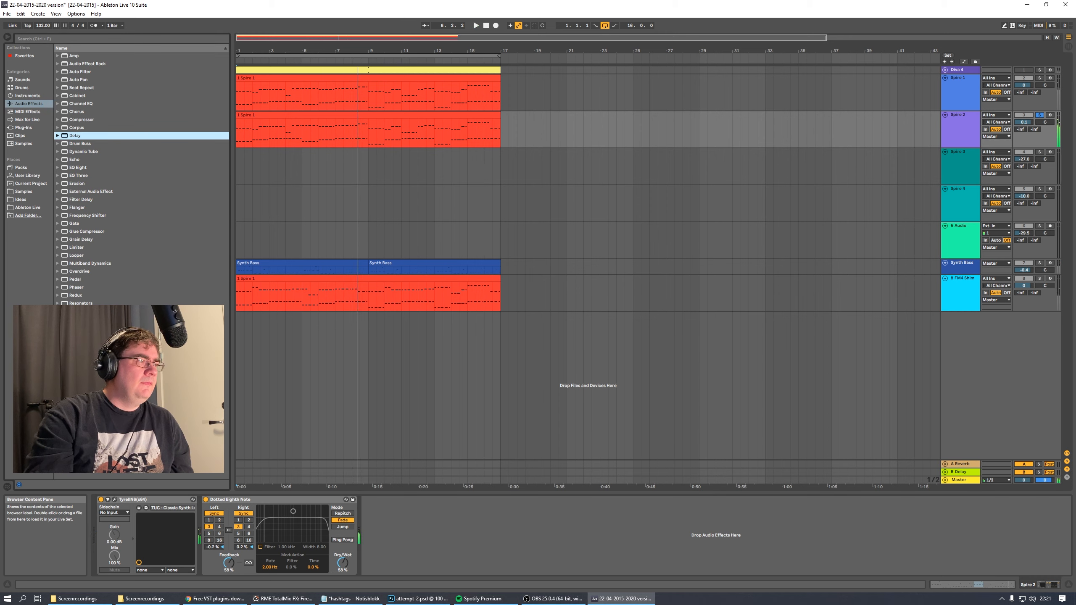
{"action": "left_click", "coordinate": [79, 319]}
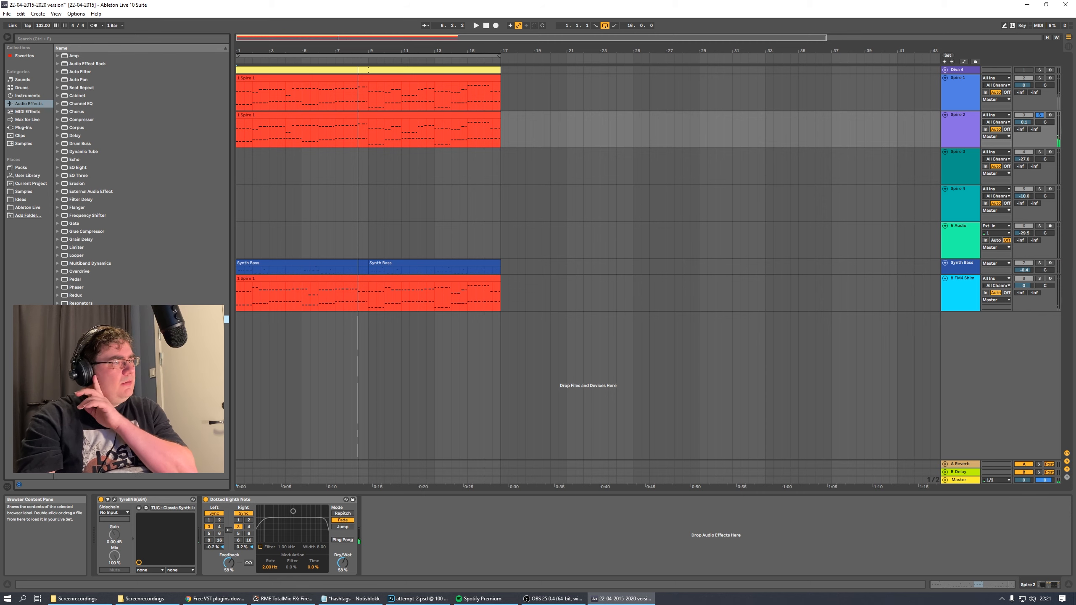
{"action": "left_click_drag", "start_coordinate": [79, 359], "coordinate": [415, 545]}
{"action": "key", "text": "space"}
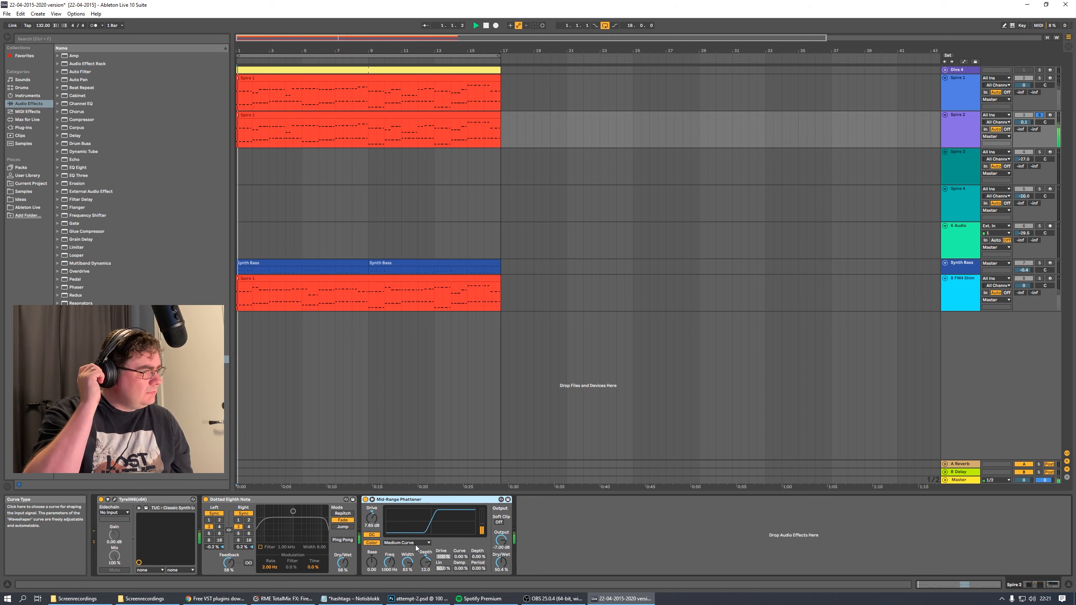
{"action": "left_click_drag", "start_coordinate": [415, 500], "coordinate": [212, 505]}
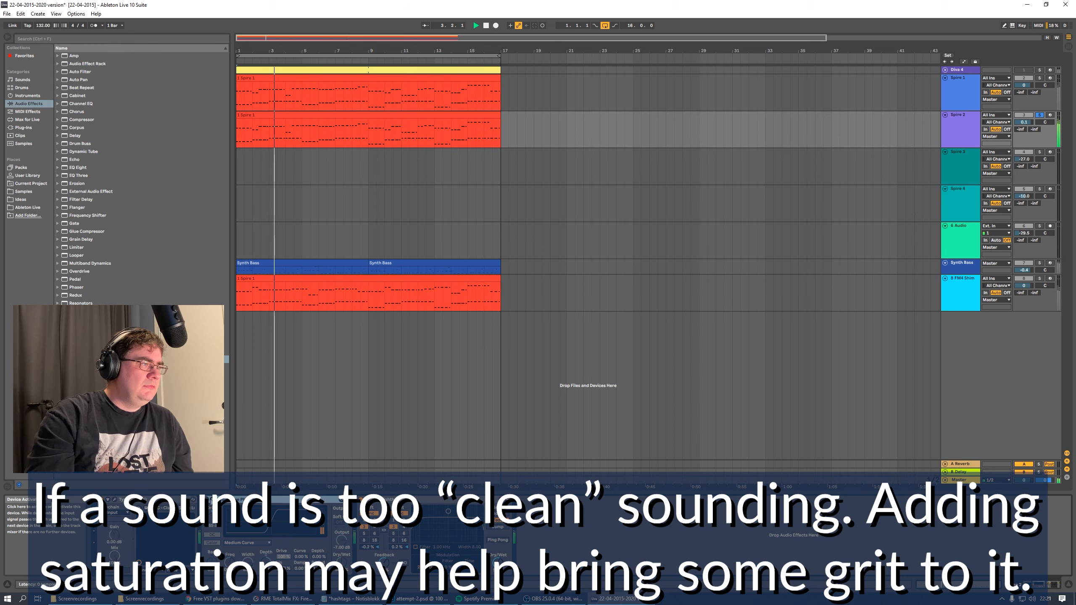
{"action": "key", "text": "Delete"}
Insert the Warm Up Highs saturation preset between TyrellN6 and the delay, comparing the sound briefly without it
{"action": "left_click_drag", "start_coordinate": [97, 383], "coordinate": [199, 507]}
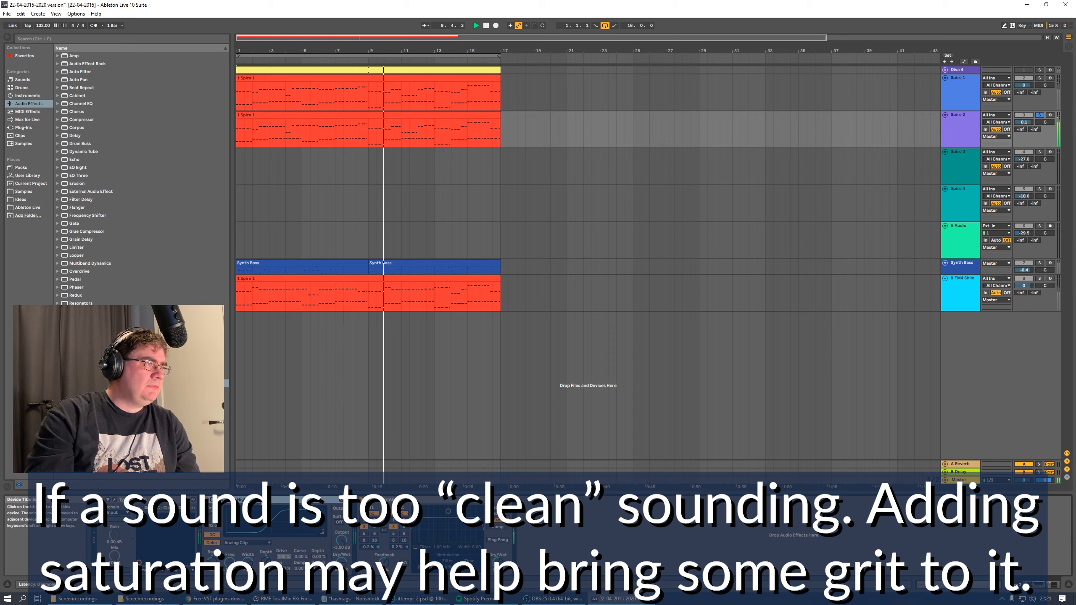
{"action": "key", "text": "Delete"}
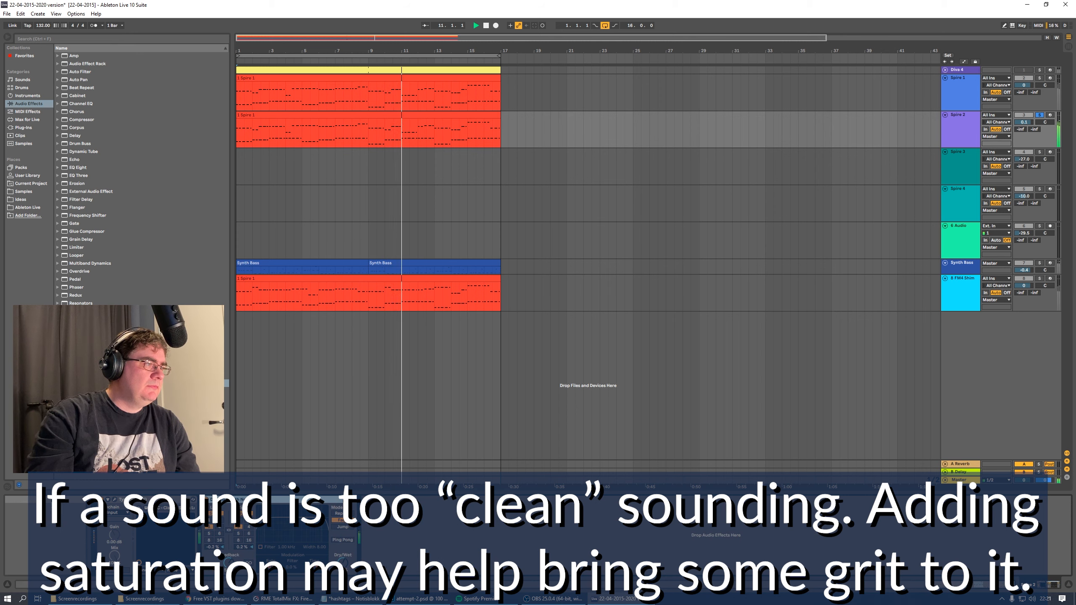
{"action": "key", "text": "ctrl+z"}
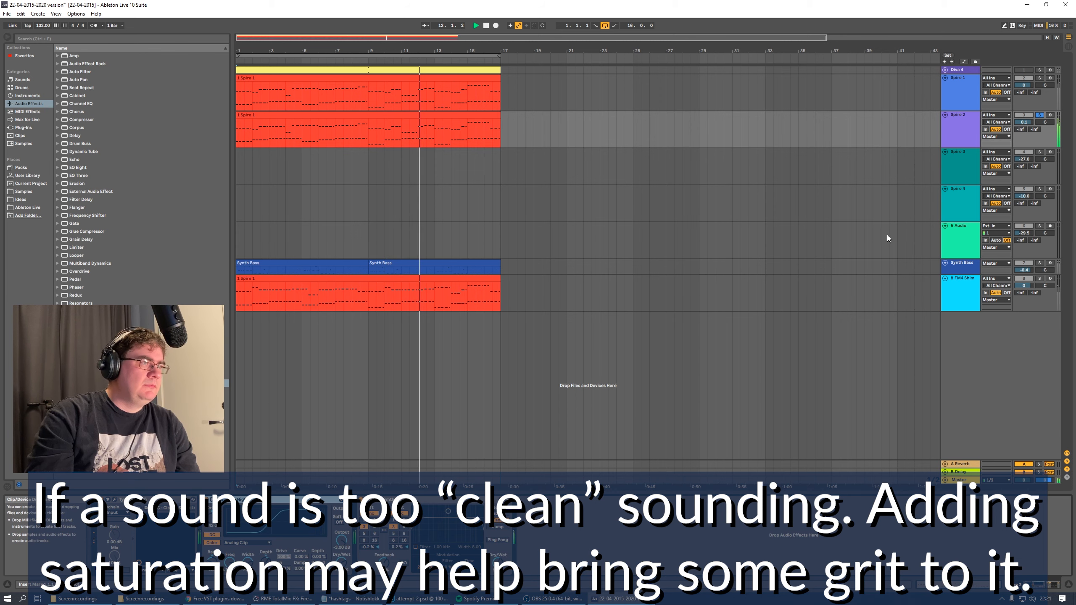
Reopen TyrellN6 on Spire 2 and raise its filter cutoff to 150
{"action": "left_click", "coordinate": [119, 500]}
{"action": "left_click", "coordinate": [115, 500]}
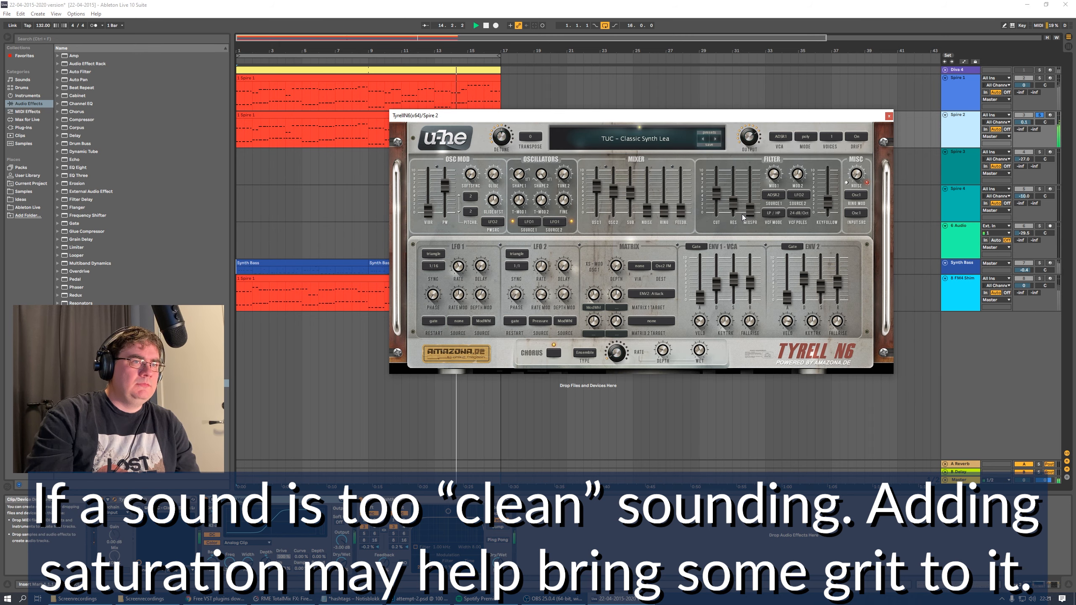
{"action": "left_click_drag", "start_coordinate": [716, 194], "coordinate": [731, 101]}
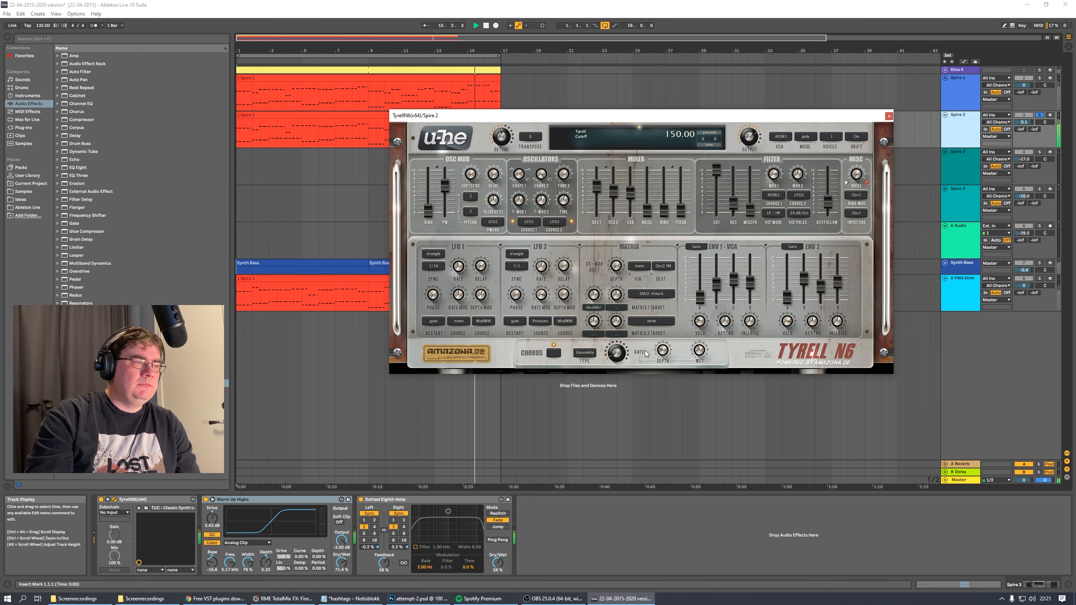
{"action": "left_click", "coordinate": [259, 500]}
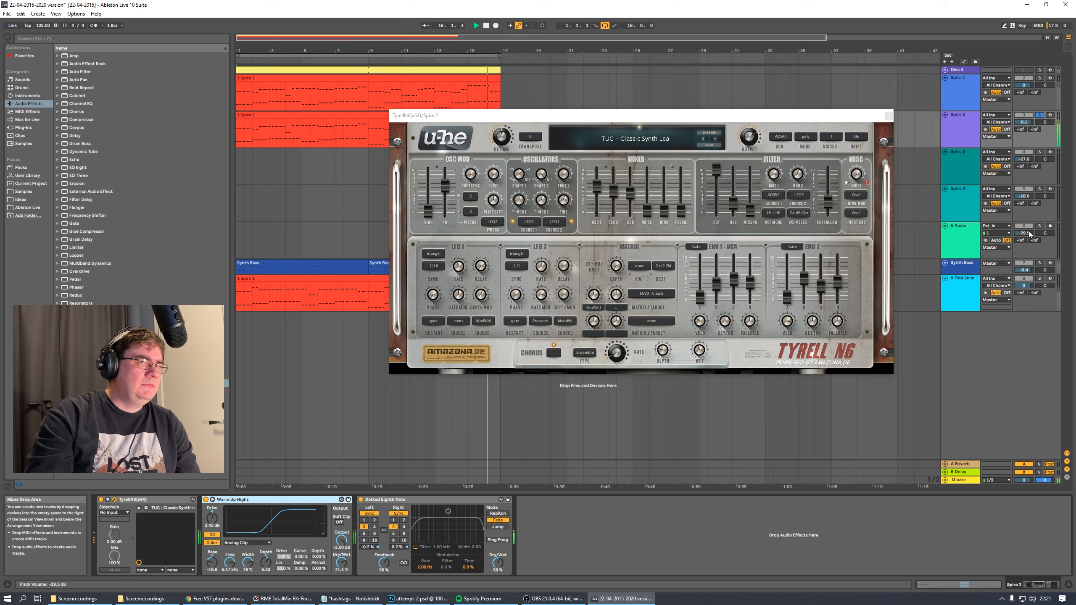
Solo Spire 1 alongside Spire 2 and examine T-Force Alpha Plus's modulation, effects and oscillator settings
{"action": "left_click", "coordinate": [1040, 78], "text": "ctrl"}
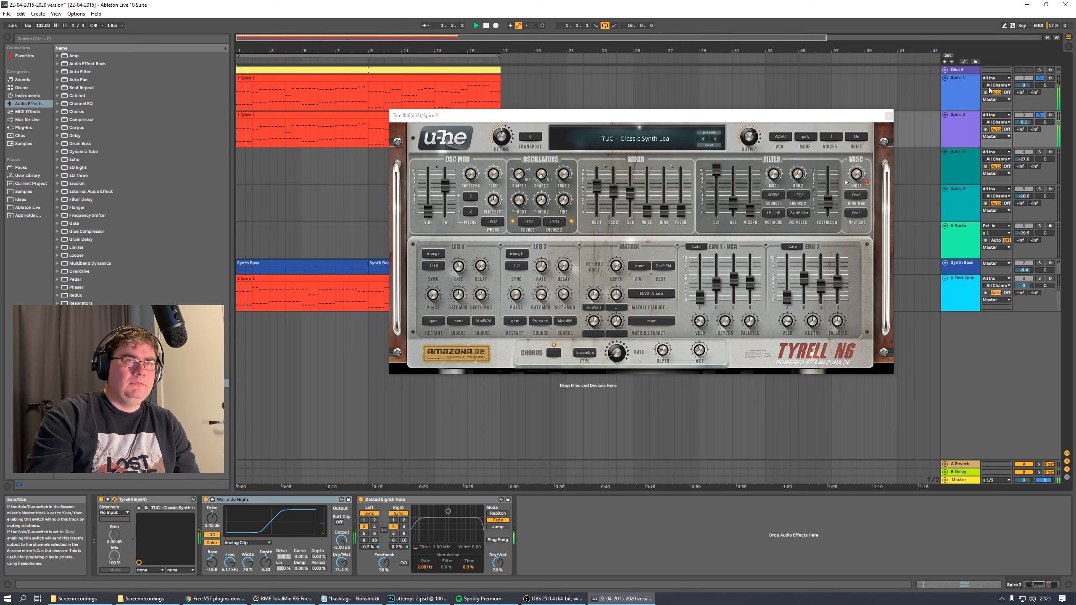
{"action": "left_click", "coordinate": [967, 89]}
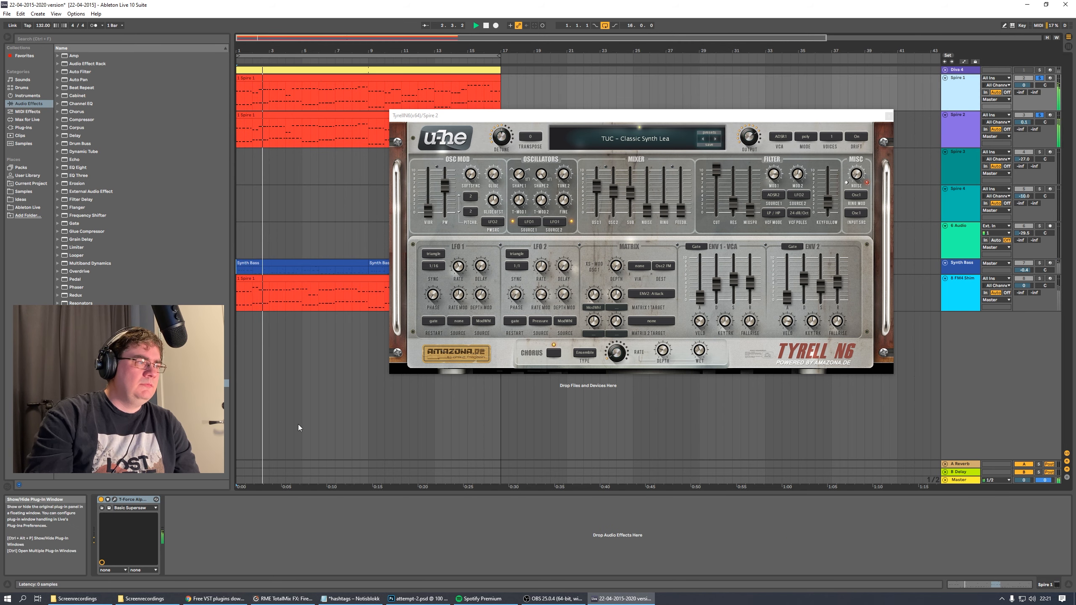
{"action": "key", "text": "ctrl+alt+p"}
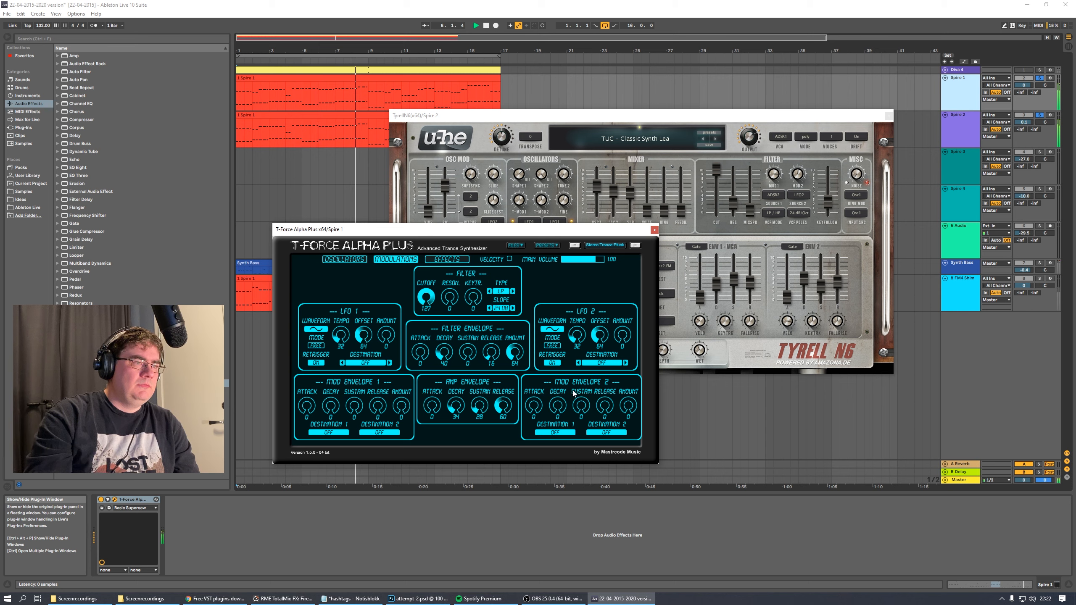
{"action": "left_click", "coordinate": [449, 259]}
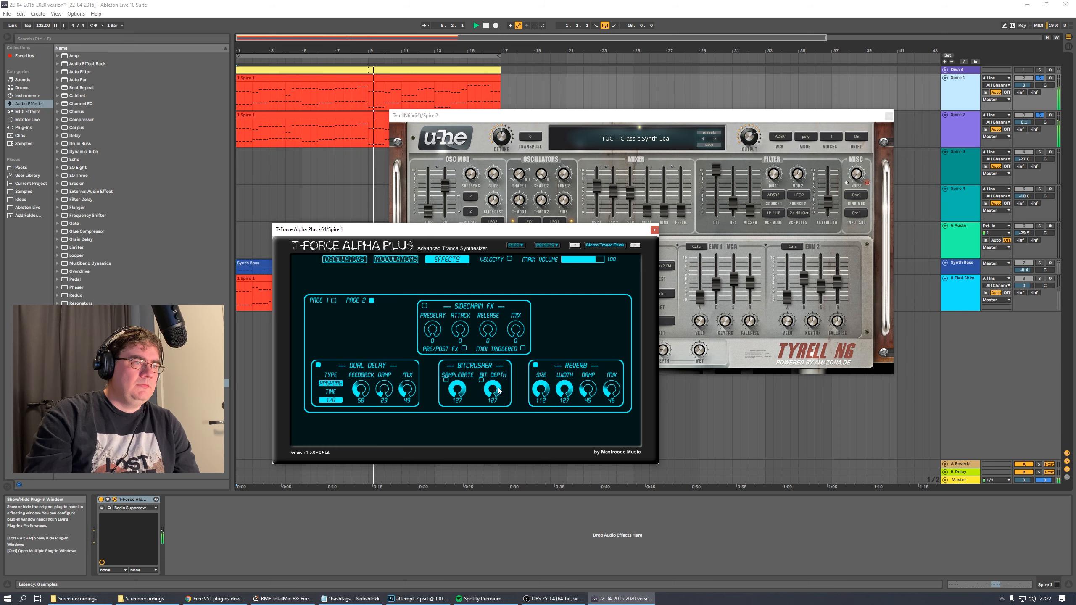
{"action": "left_click", "coordinate": [346, 261]}
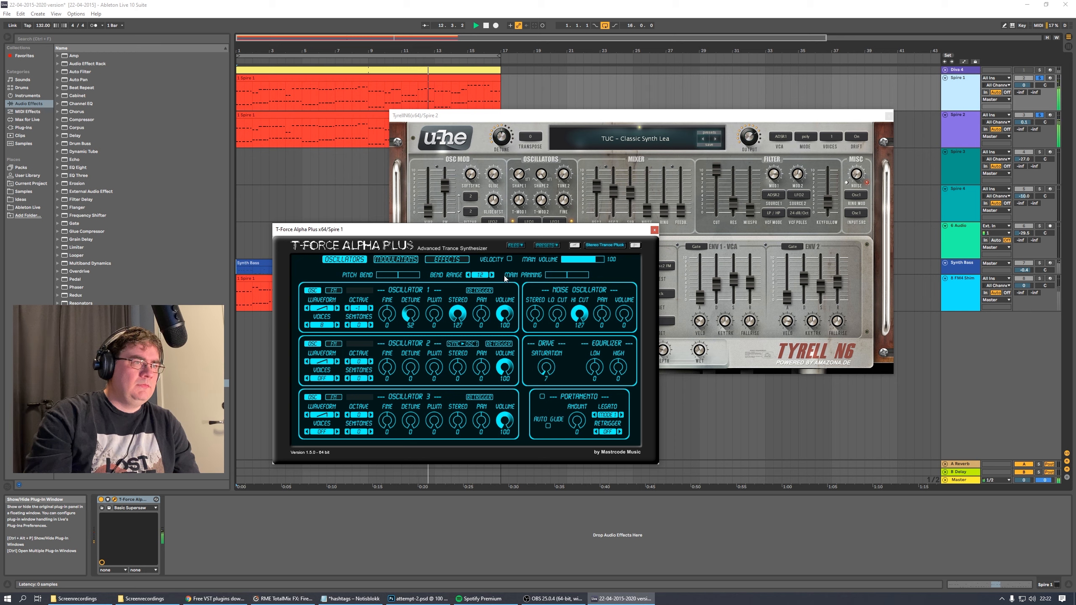
{"action": "left_click", "coordinate": [412, 260]}
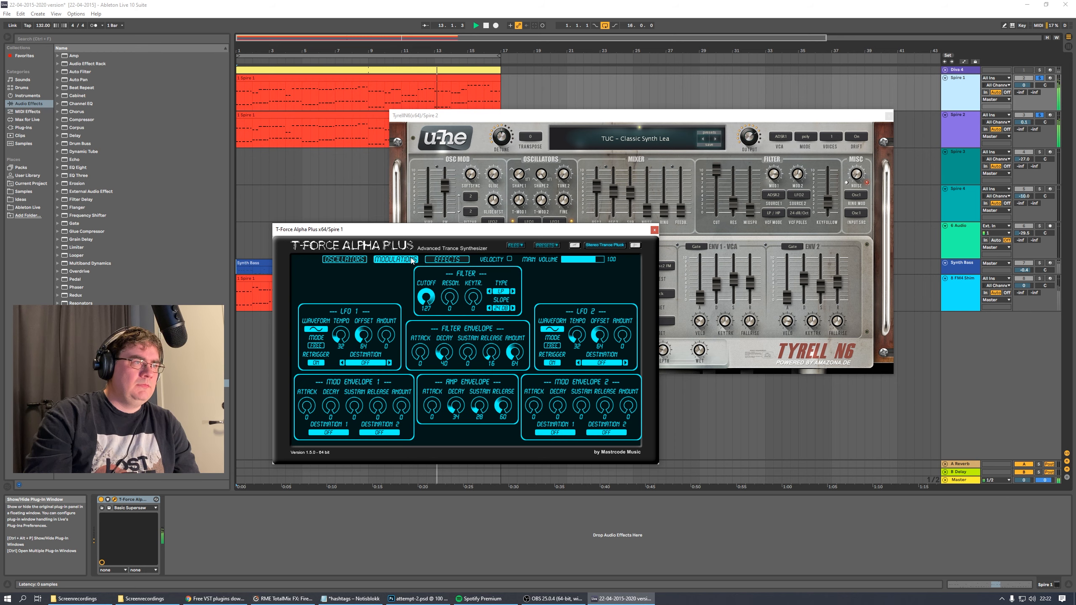
{"action": "left_click", "coordinate": [448, 259]}
{"action": "left_click", "coordinate": [654, 230]}
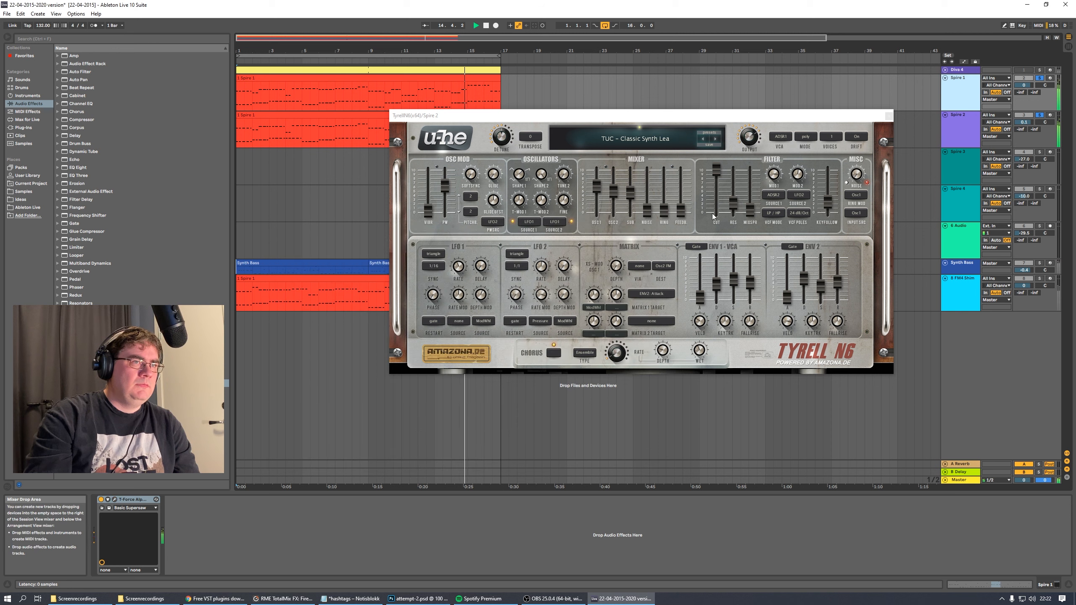
Leave only Spire 2 soloed and lower its delay's dry/wet mix to 43%
{"action": "left_click", "coordinate": [1040, 79]}
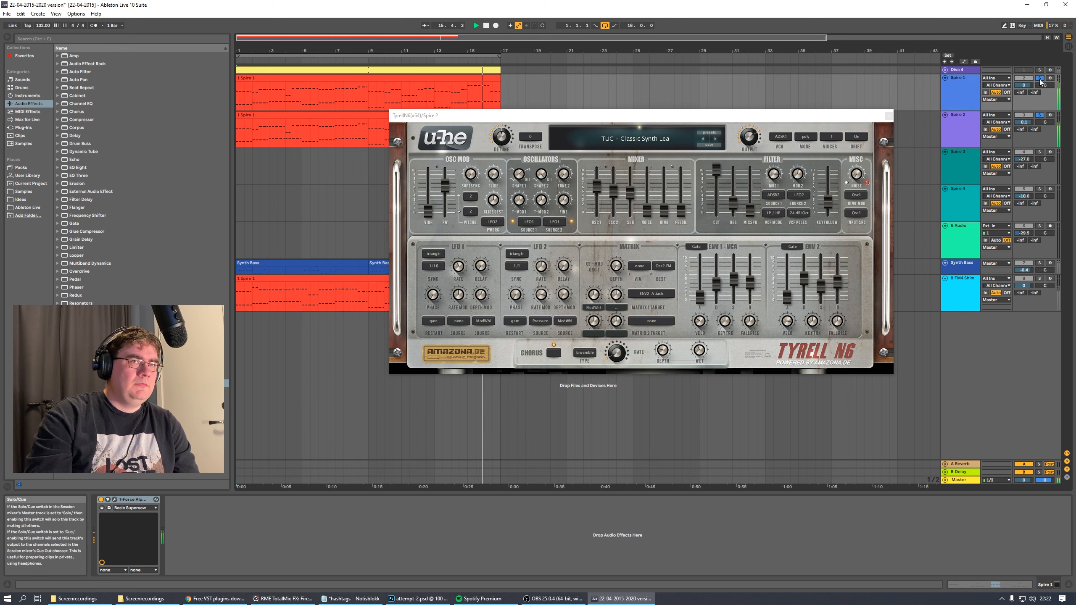
{"action": "left_click", "coordinate": [963, 136]}
{"action": "left_click", "coordinate": [1040, 79], "text": "ctrl"}
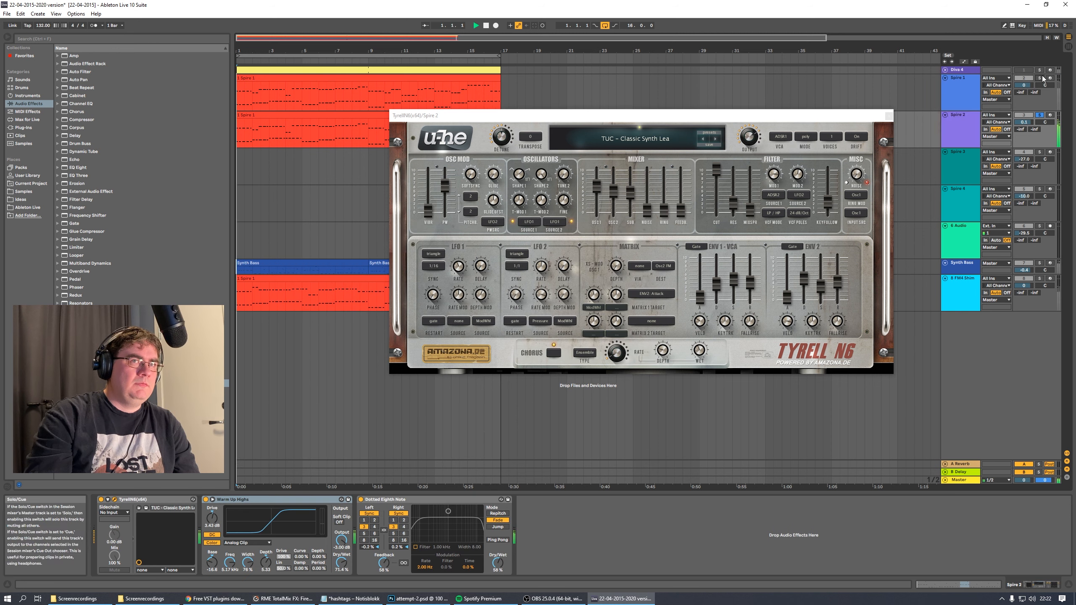
{"action": "left_click", "coordinate": [1040, 79]}
{"action": "left_click", "coordinate": [963, 129]}
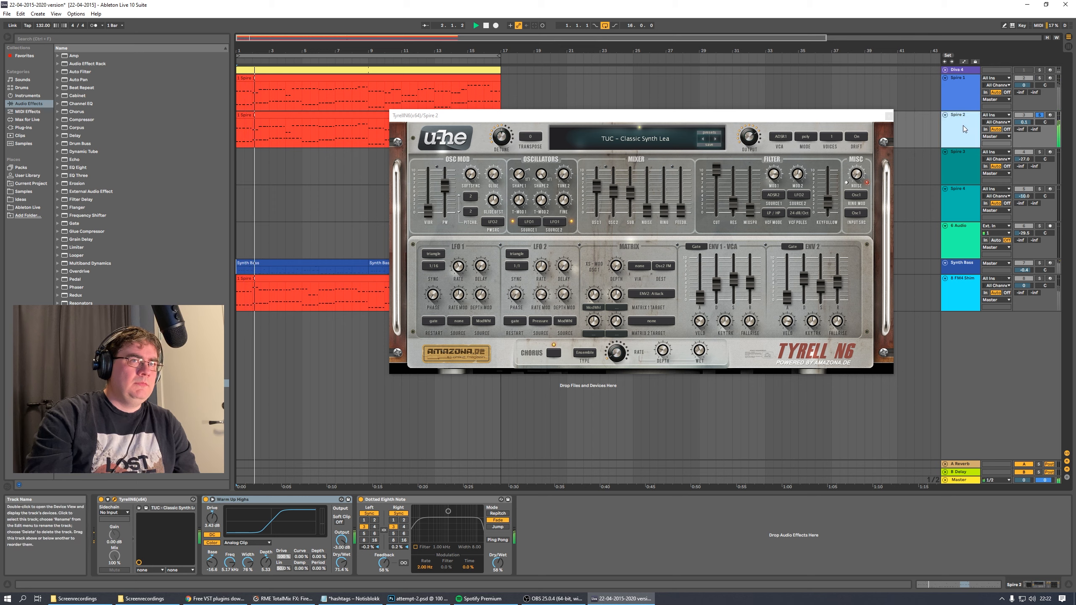
{"action": "left_click_drag", "start_coordinate": [498, 563], "coordinate": [488, 566]}
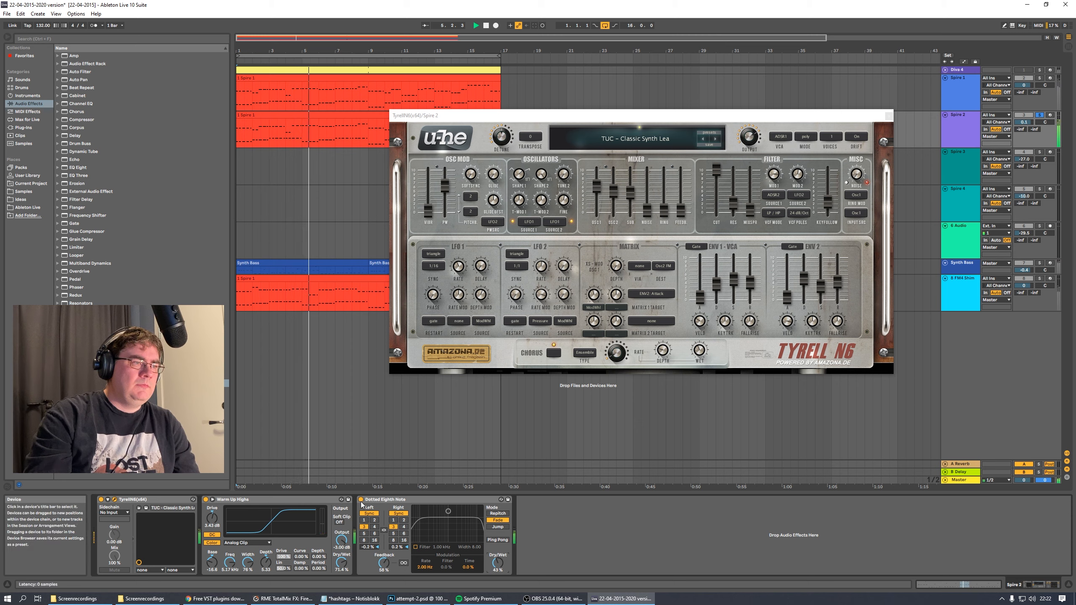
Add an EQ Eight after the delay on Spire 2
{"action": "left_click", "coordinate": [406, 500]}
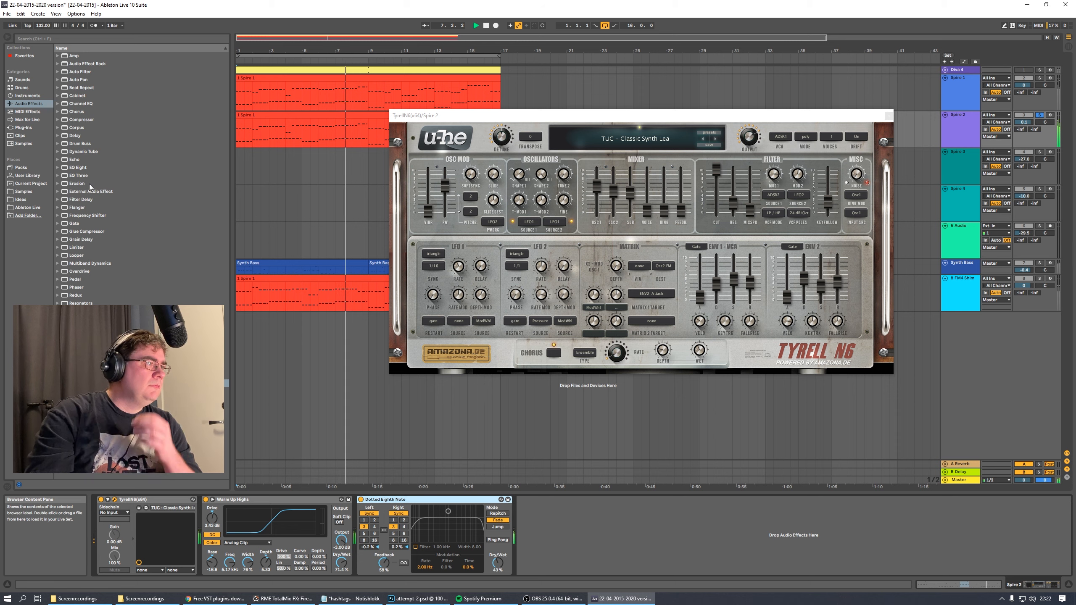
{"action": "left_click", "coordinate": [57, 168]}
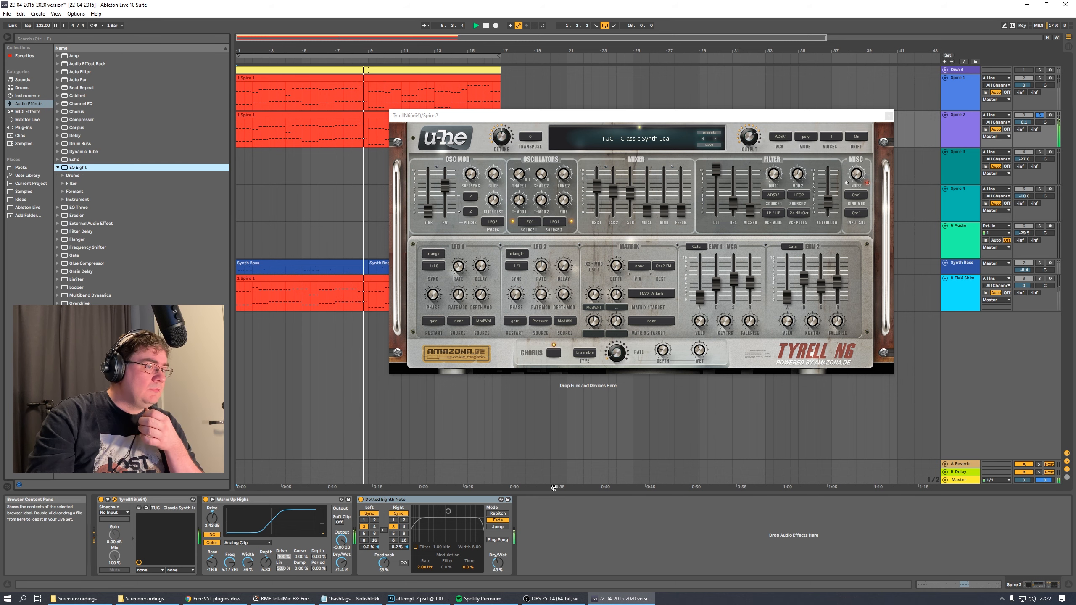
{"action": "left_click_drag", "start_coordinate": [79, 169], "coordinate": [594, 558]}
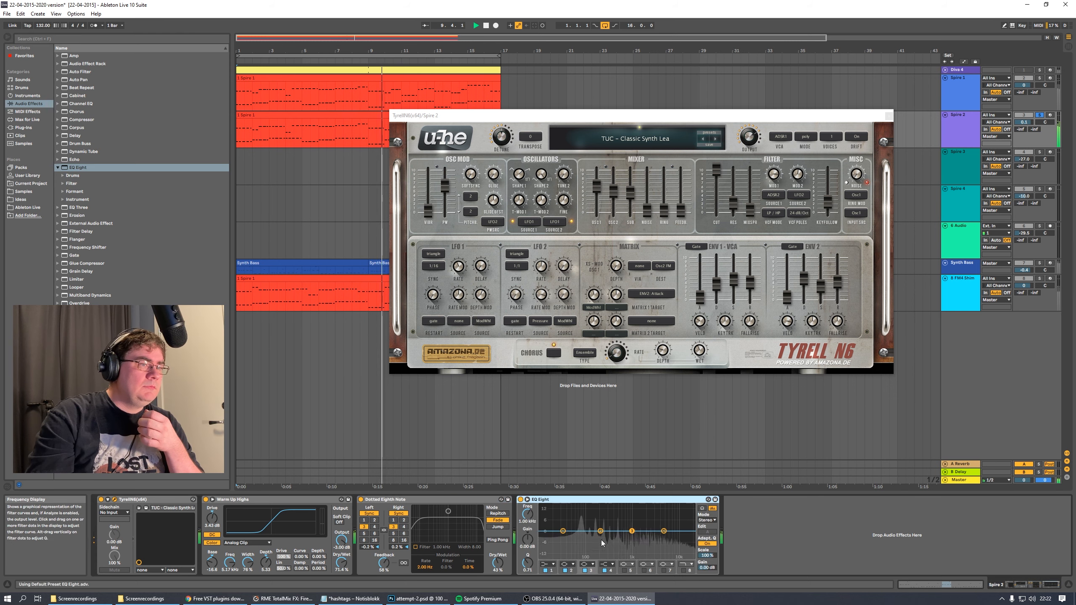
Boost the highs by about 6 dB from roughly 1.24 kHz and switch band 1 to a low cut in Spire 2's EQ Eight
{"action": "left_click_drag", "start_coordinate": [665, 531], "coordinate": [642, 518]}
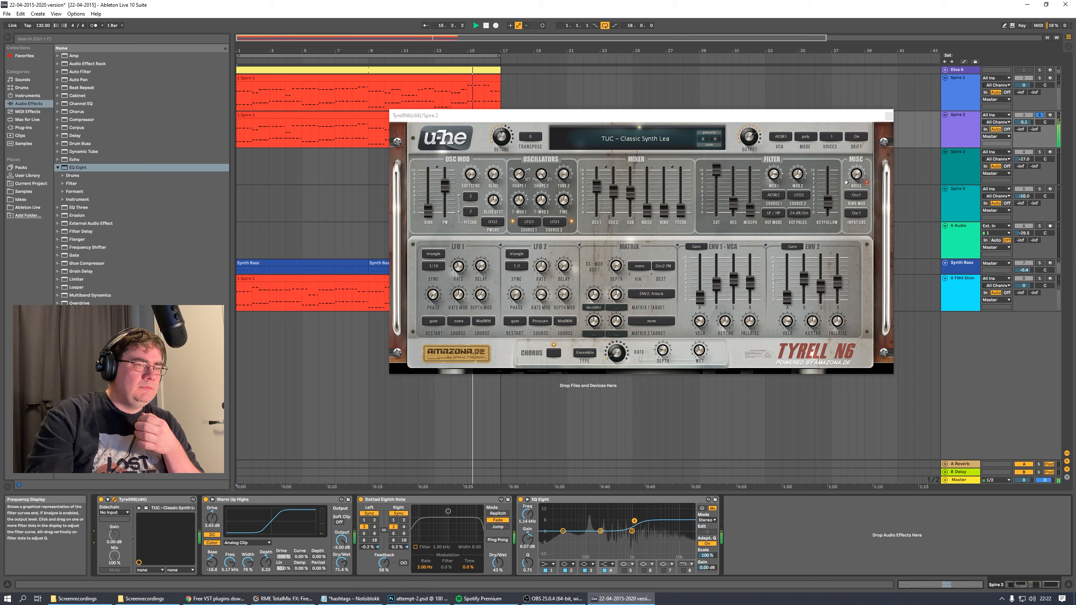
{"action": "left_click", "coordinate": [551, 564]}
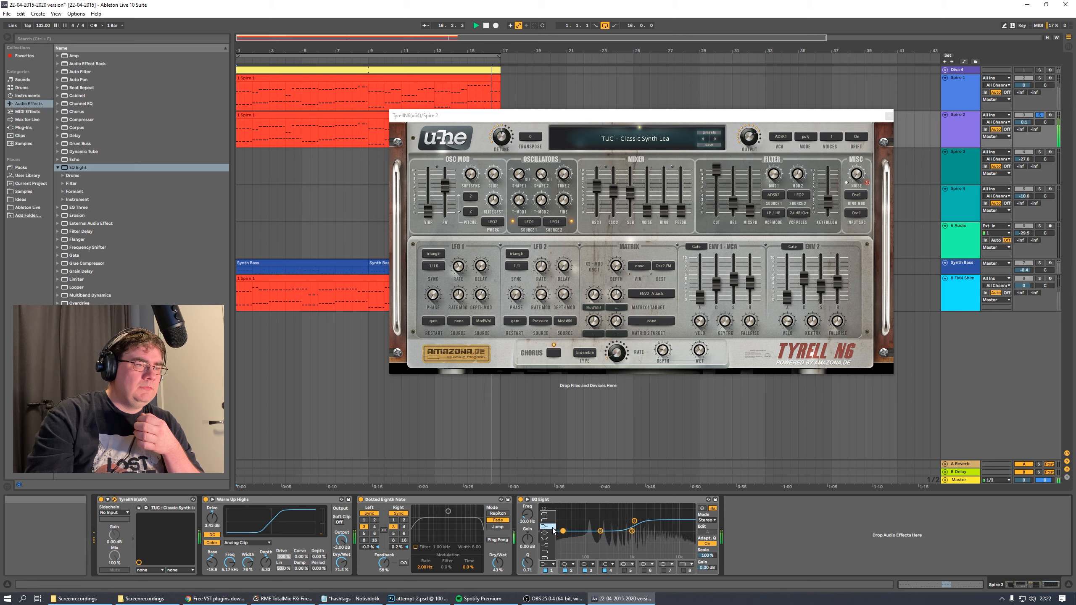
{"action": "left_click", "coordinate": [551, 520]}
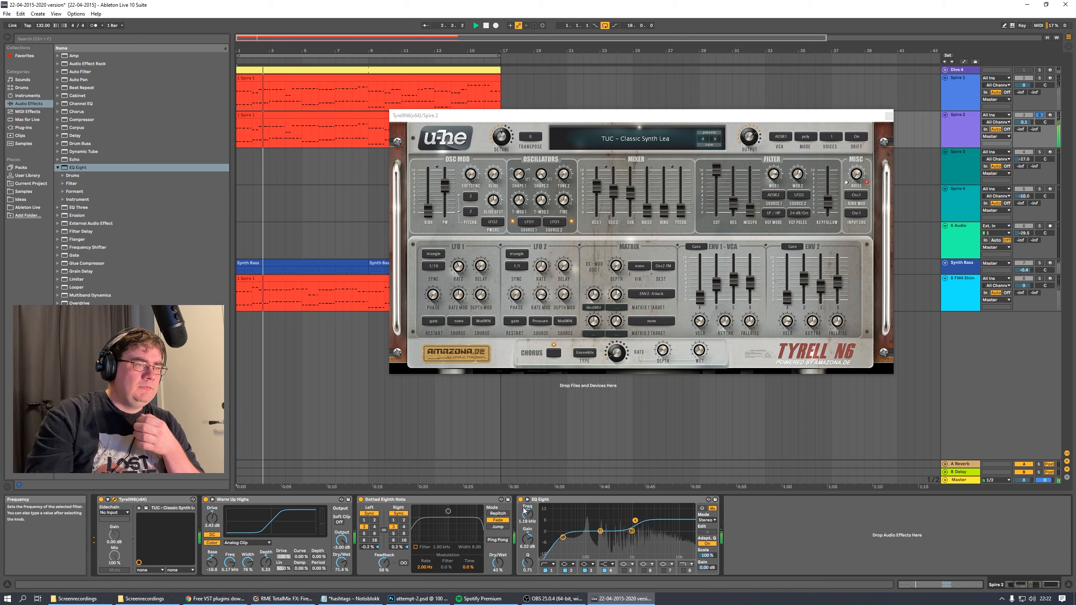
{"action": "left_click_drag", "start_coordinate": [635, 520], "coordinate": [636, 521]}
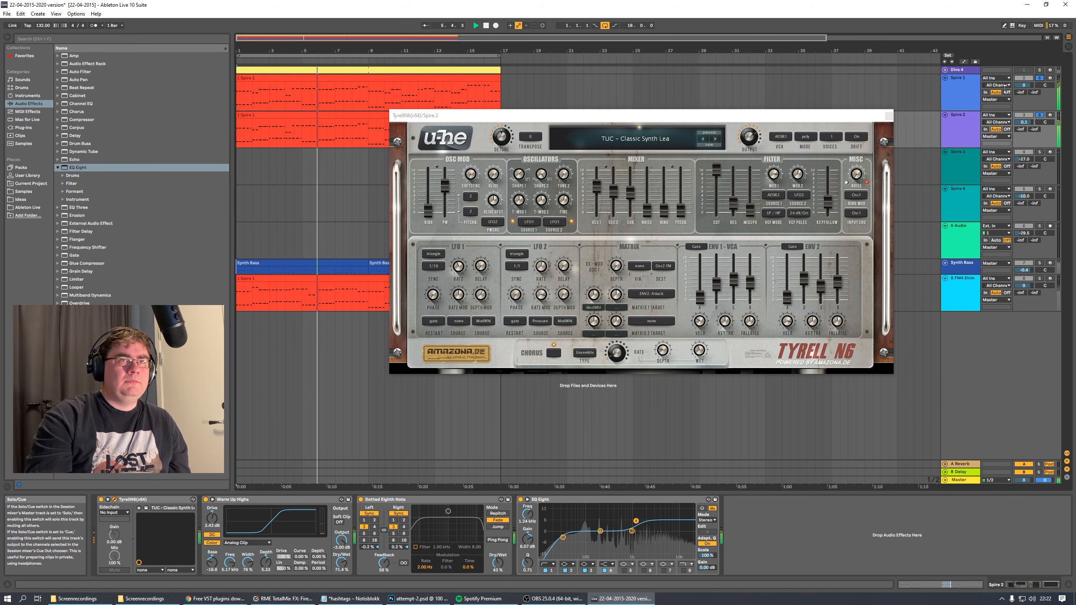
Add an EQ Eight after T-Force Alpha Plus on the Spire 1 track
{"action": "left_click", "coordinate": [966, 101]}
{"action": "left_click", "coordinate": [77, 167]}
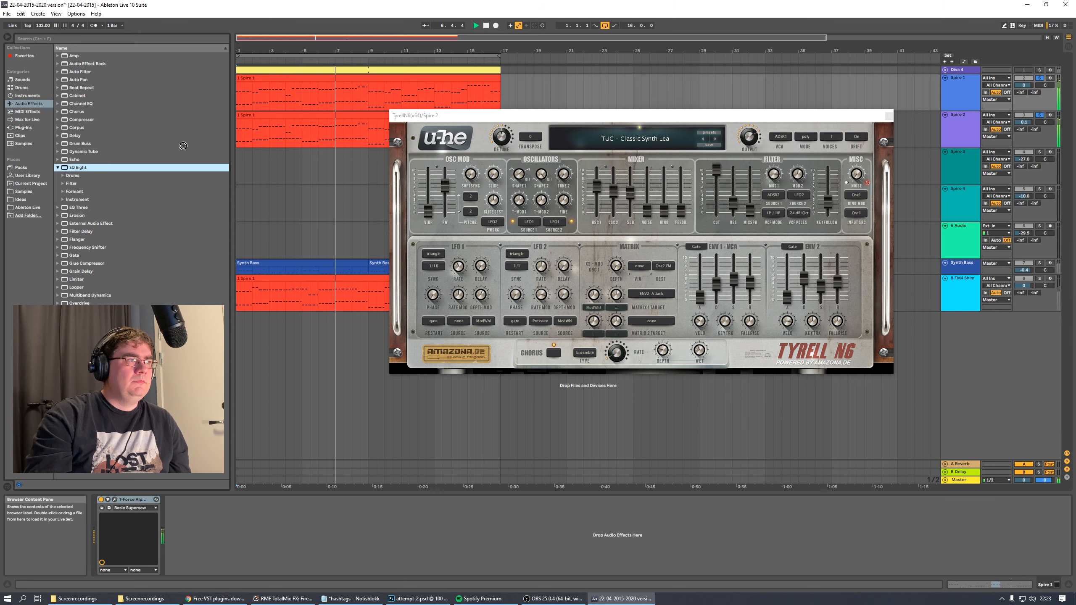
{"action": "key", "text": "Return"}
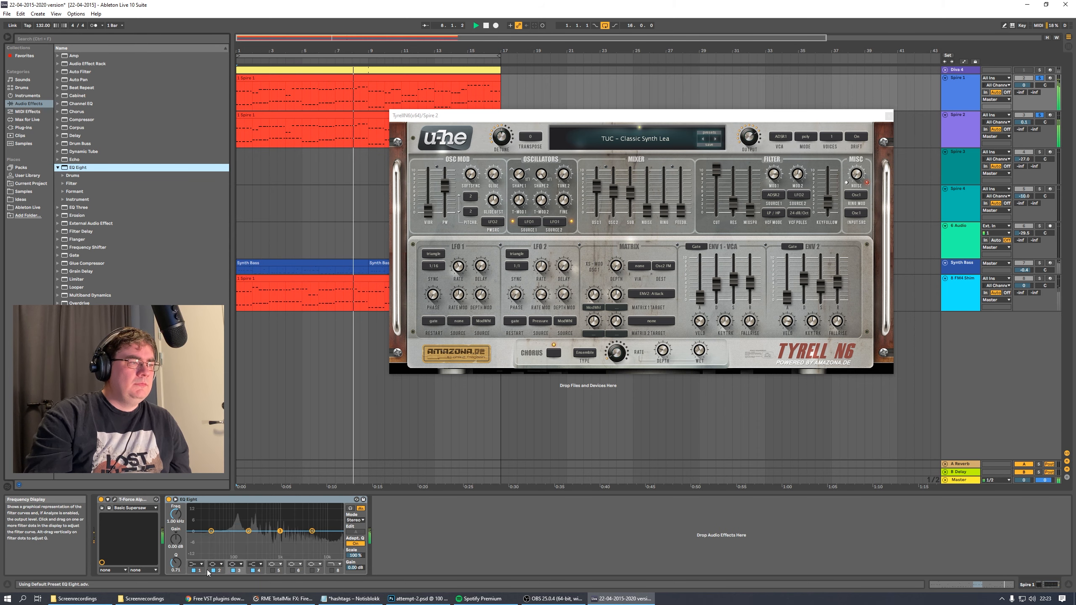
Change band 1 of Spire 1's EQ Eight to a low cut and raise the band 4 high shelf slightly
{"action": "left_click", "coordinate": [195, 565]}
{"action": "left_click", "coordinate": [193, 514]}
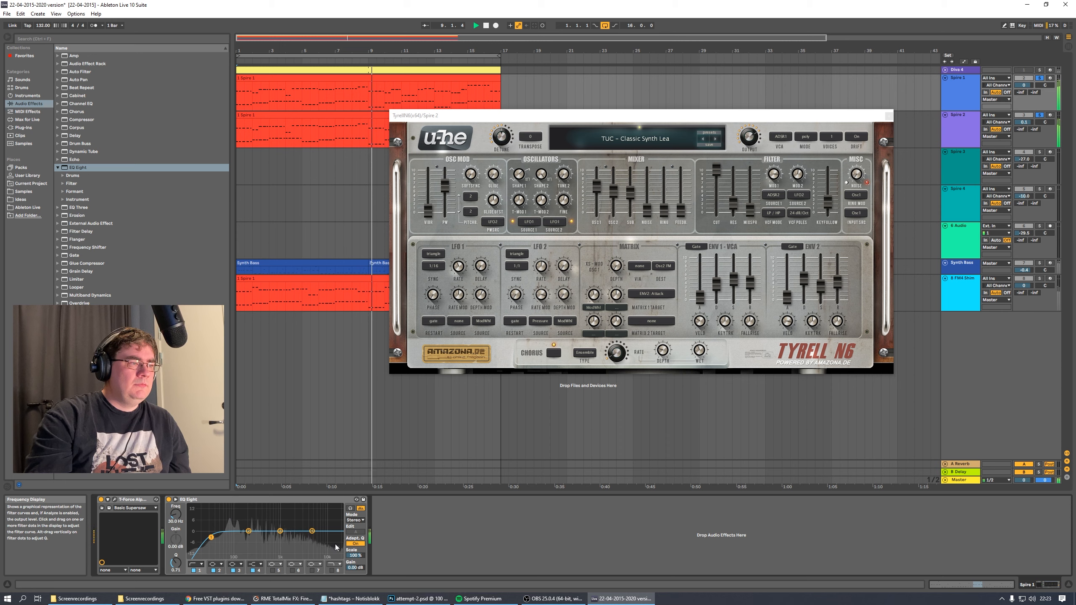
{"action": "left_click_drag", "start_coordinate": [312, 530], "coordinate": [299, 523]}
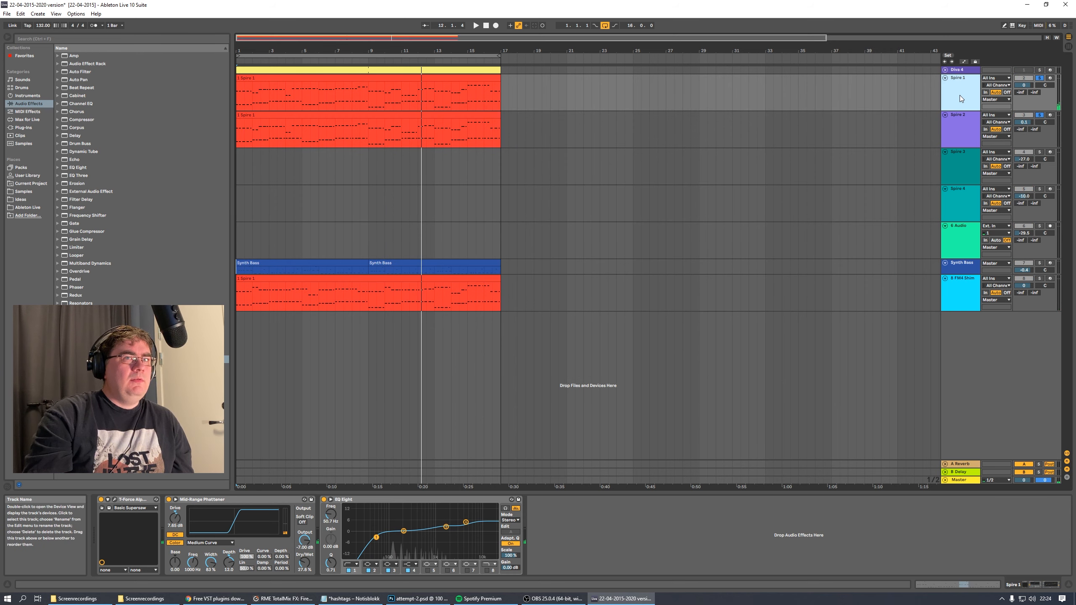
Rename the Spire 1 and Spire 2 tracks as Synth Layer 1 and Synth Layer 2
{"action": "key", "text": "ctrl+r"}
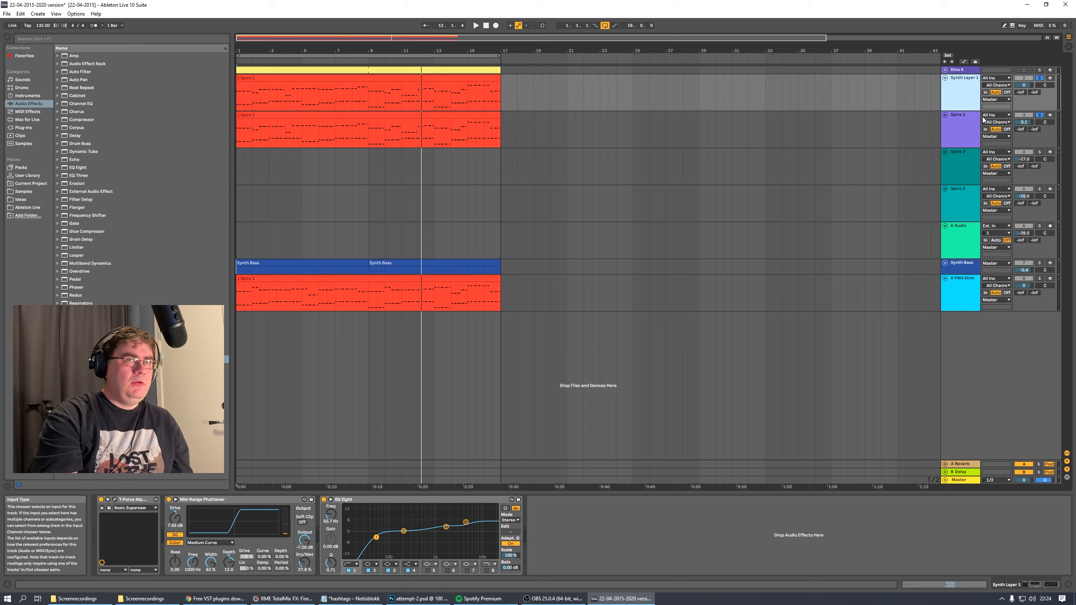
{"action": "left_click", "coordinate": [982, 118]}
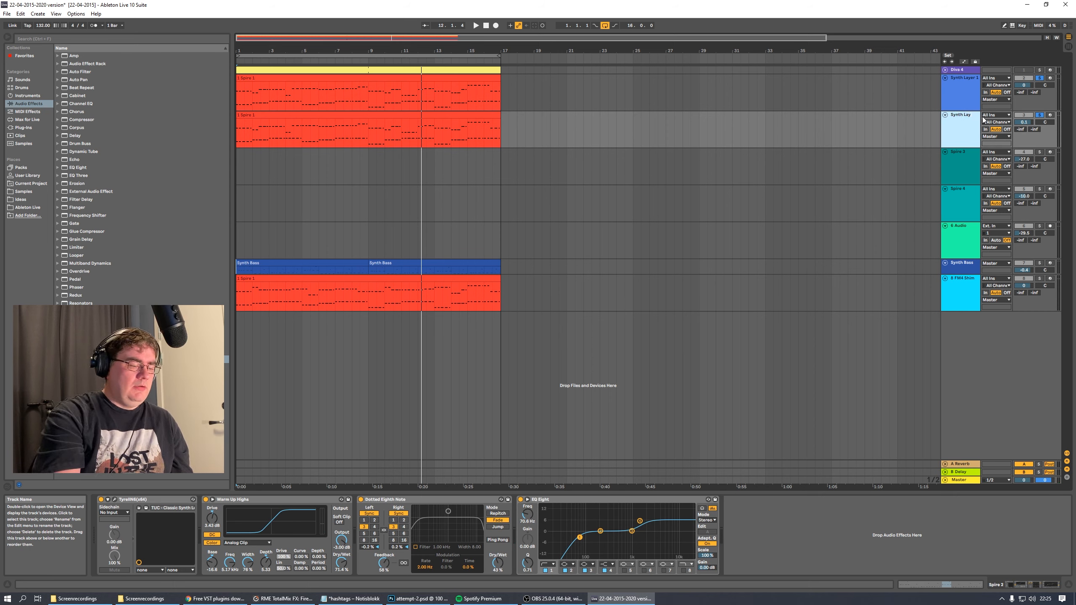
Solo Synth Bass and delete the Spire 3, Spire 4, audio and FM4 tracks
{"action": "left_click", "coordinate": [1035, 301]}
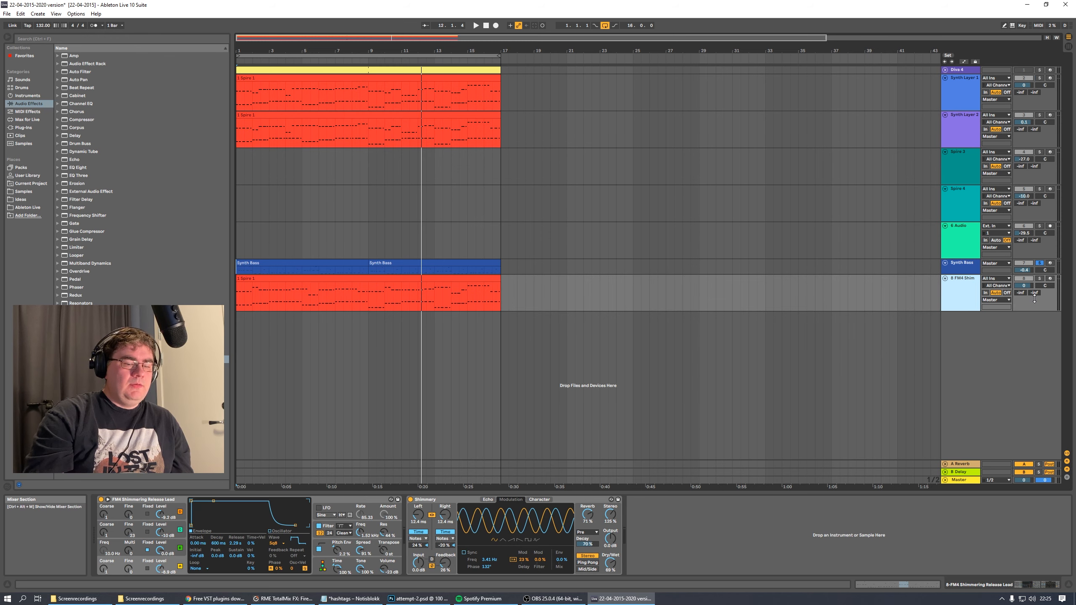
{"action": "key", "text": "Delete"}
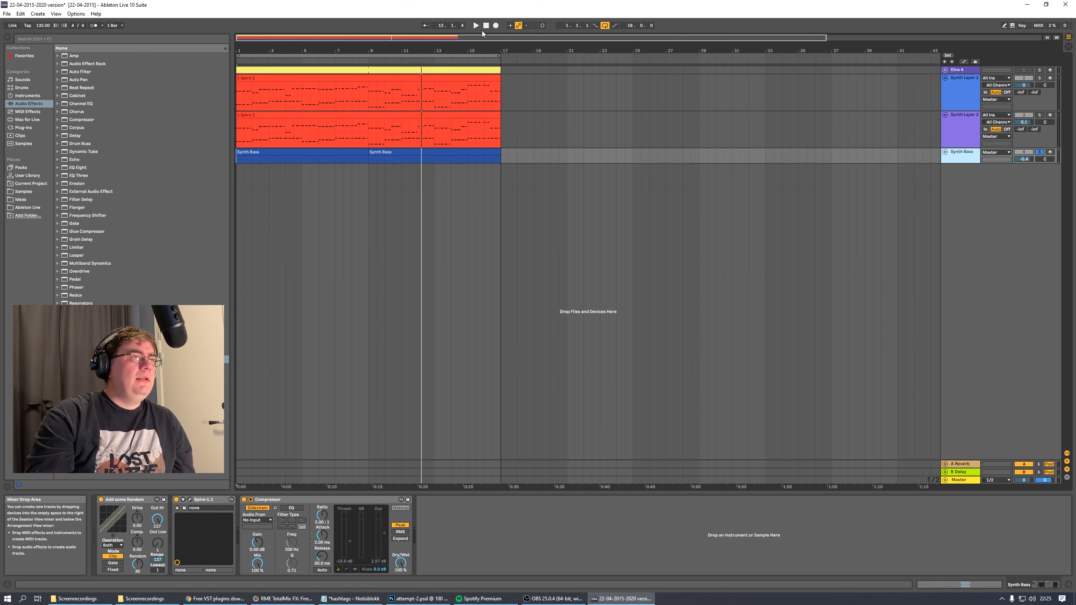
{"action": "left_click", "coordinate": [486, 26]}
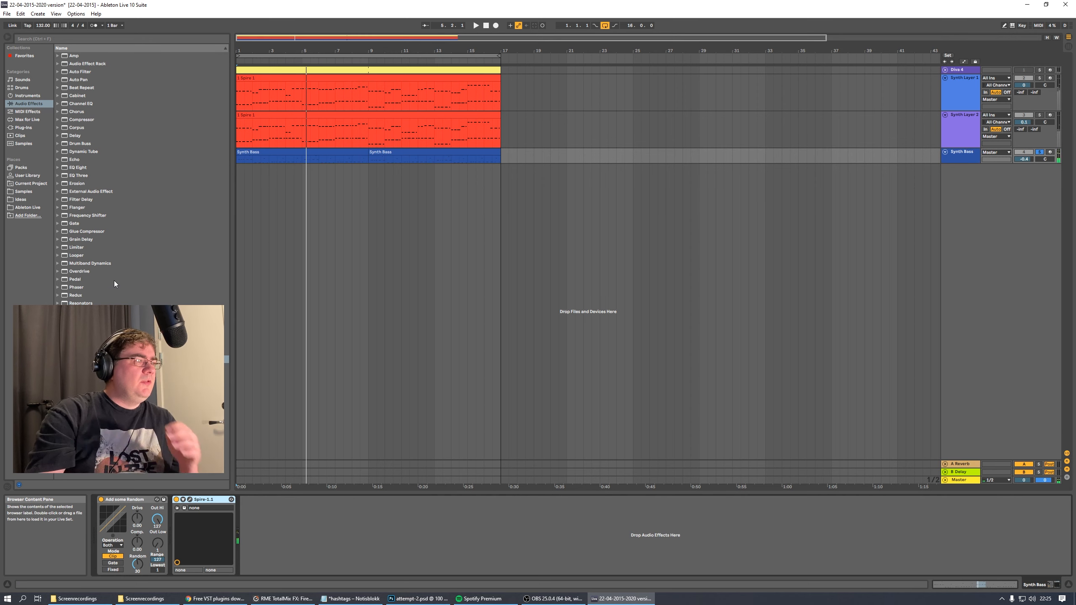
Add T-Force Alpha Plus on a new MIDI track, copy both Synth Bass clips onto it and make the two bass tracks taller
{"action": "left_click", "coordinate": [21, 129]}
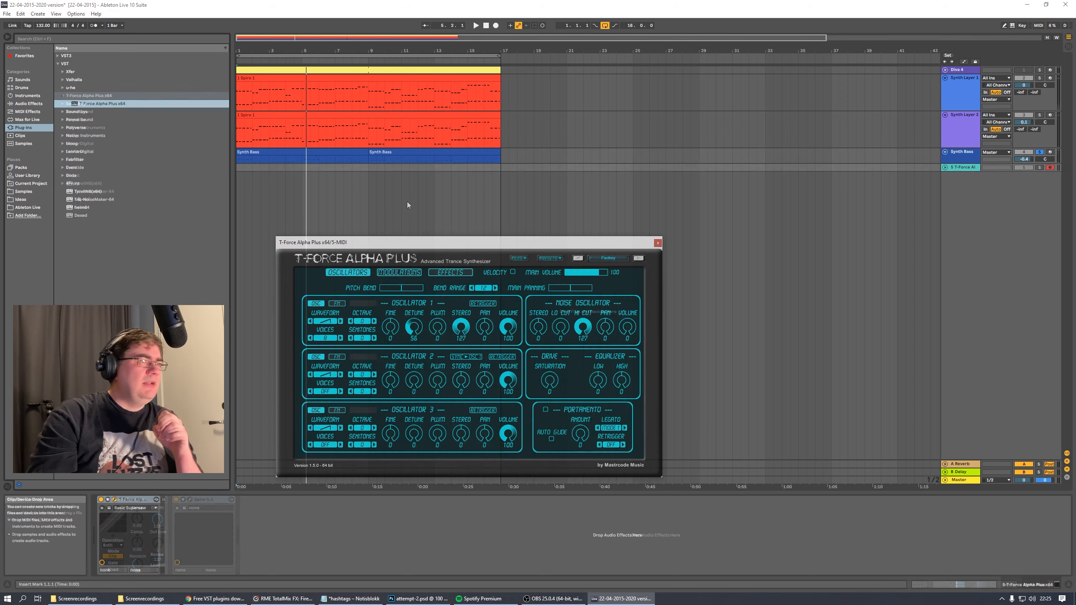
{"action": "left_click", "coordinate": [391, 152]}
{"action": "left_click", "coordinate": [324, 152], "text": "shift"}
{"action": "left_click_drag", "start_coordinate": [324, 152], "coordinate": [321, 168]}
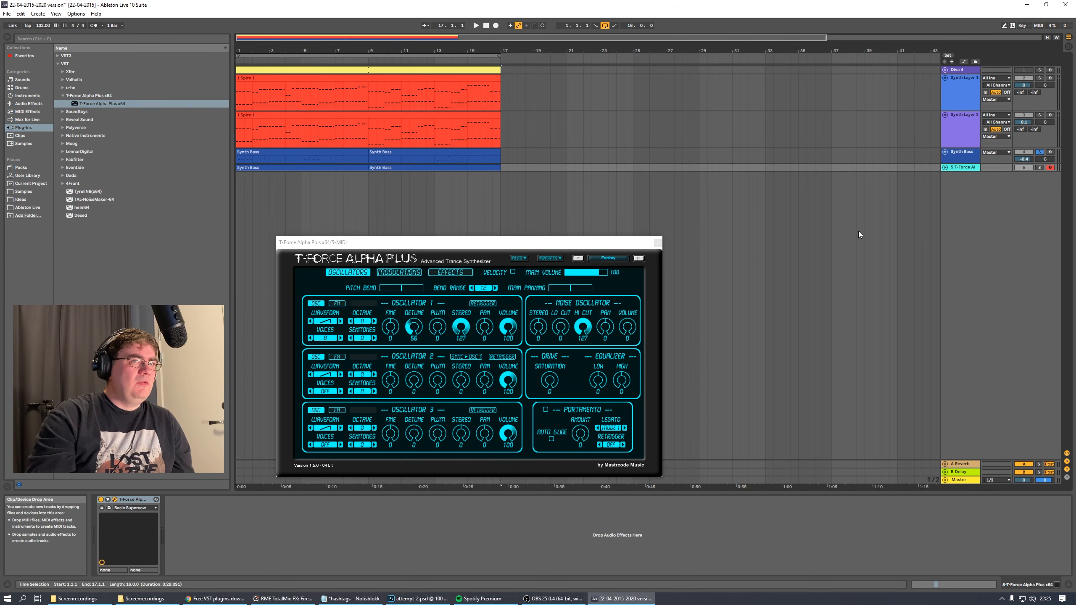
{"action": "left_click_drag", "start_coordinate": [954, 171], "coordinate": [957, 199]}
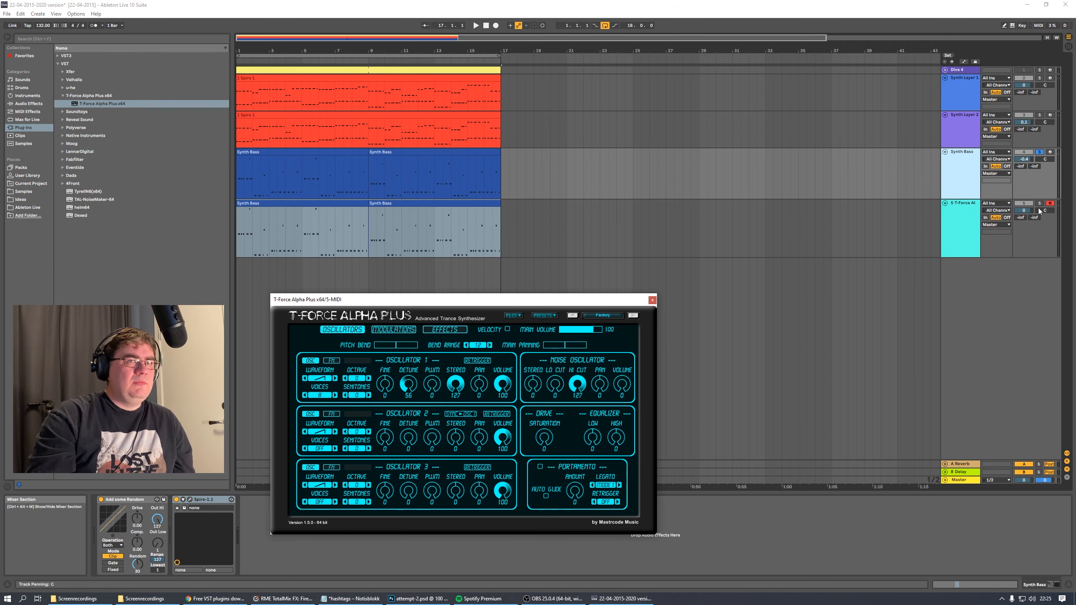
Solo the new T-Force Alpha Plus track and load the Factory preset Trance Bass
{"action": "key", "text": "space"}
{"action": "left_click", "coordinate": [1038, 203]}
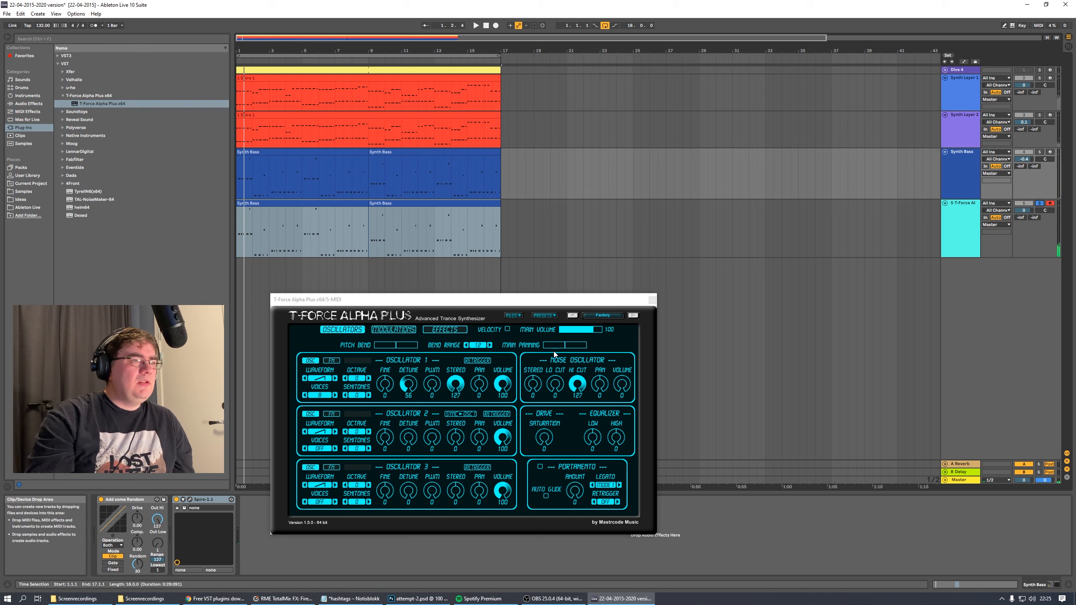
{"action": "left_click", "coordinate": [534, 315]}
{"action": "mouse_move", "coordinate": [555, 316]}
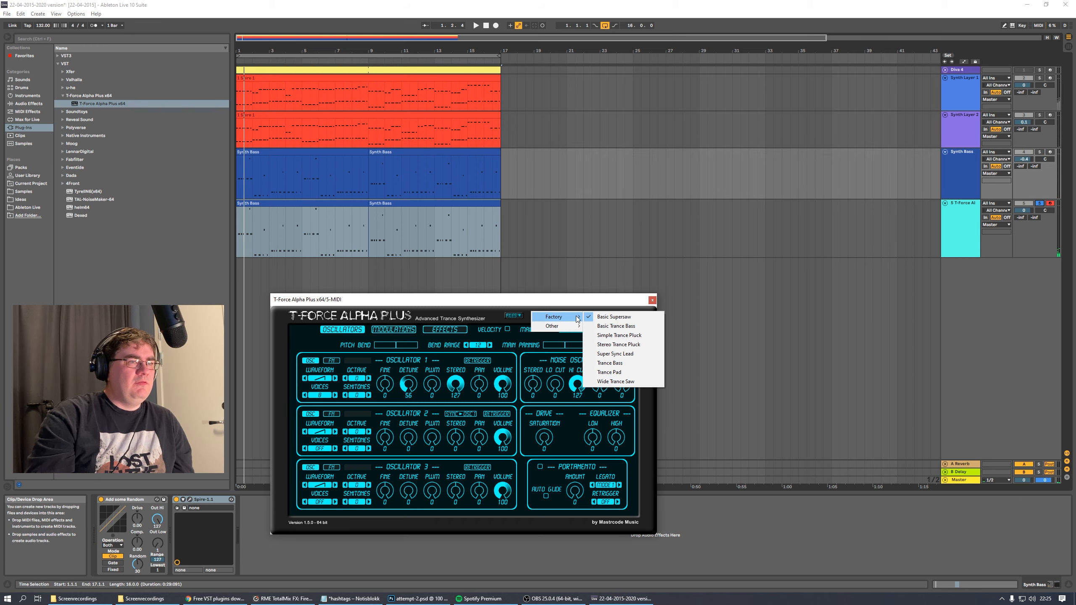
{"action": "left_click", "coordinate": [609, 362]}
{"action": "left_click_drag", "start_coordinate": [557, 298], "coordinate": [576, 300]}
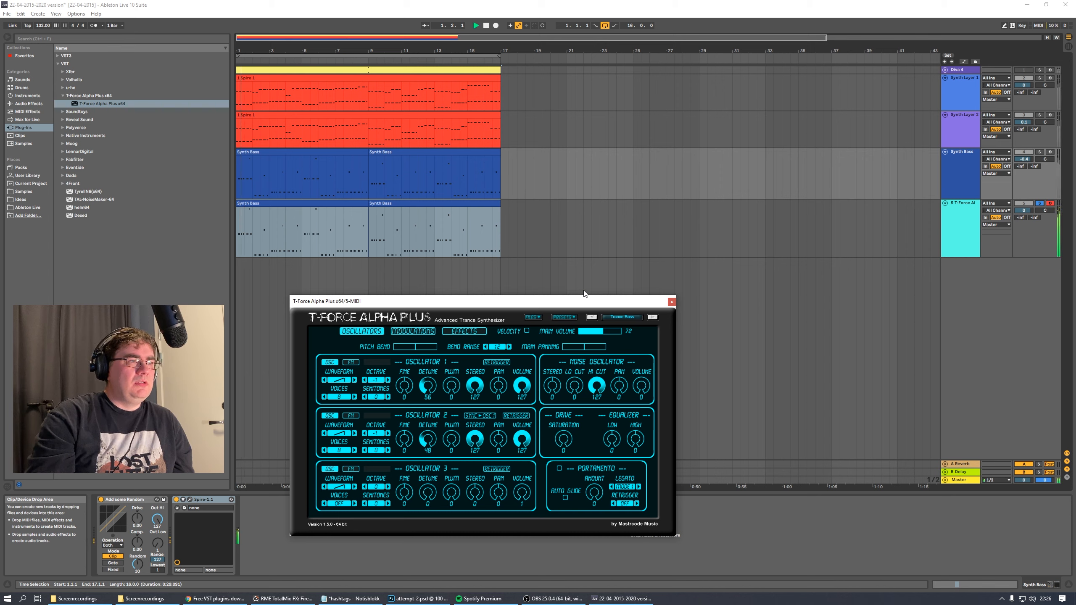
Compare the preset with Synth Bass by switching solo, and lower oscillator 1's detune to 34
{"action": "left_click", "coordinate": [1039, 151]}
{"action": "left_click", "coordinate": [1039, 205]}
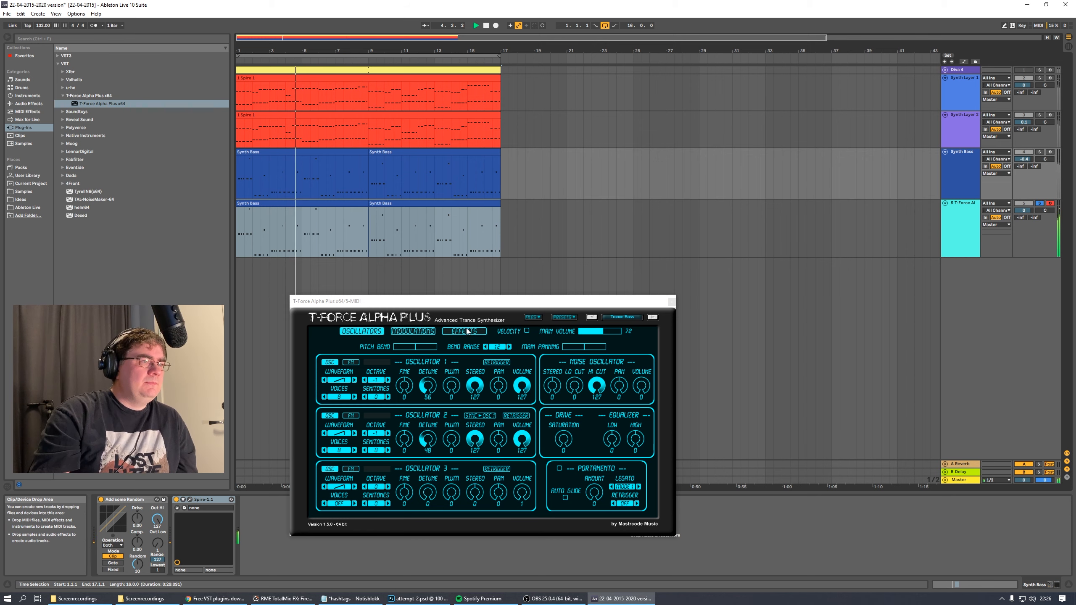
{"action": "left_click_drag", "start_coordinate": [429, 384], "coordinate": [435, 397]}
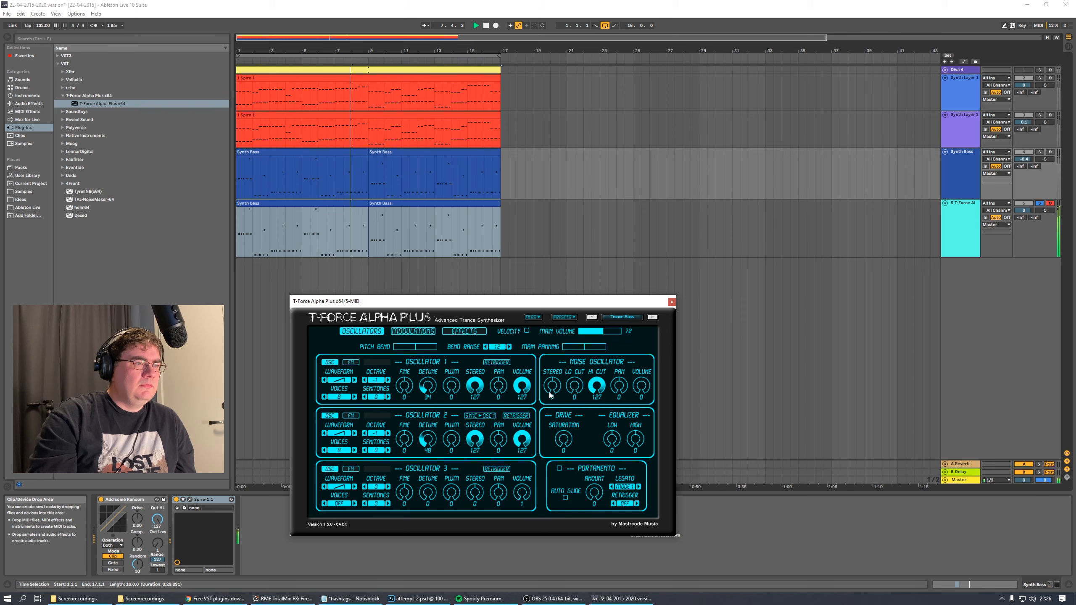
Show T-Force Alpha Plus's modulation settings and compare its bass with the original by alternately soloing the two bass tracks
{"action": "left_click", "coordinate": [405, 334]}
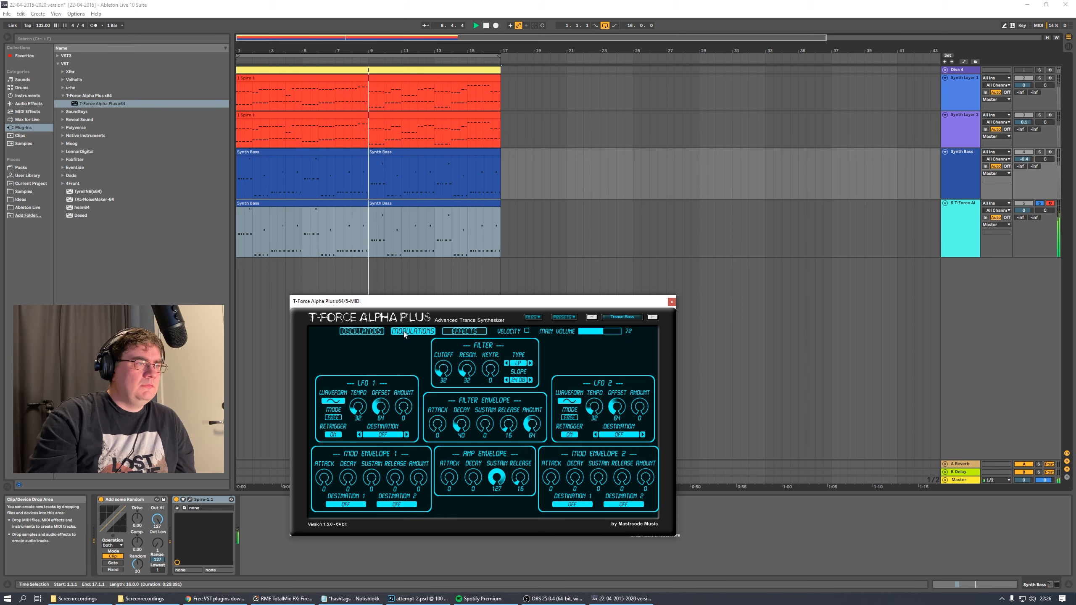
{"action": "left_click", "coordinate": [1039, 152]}
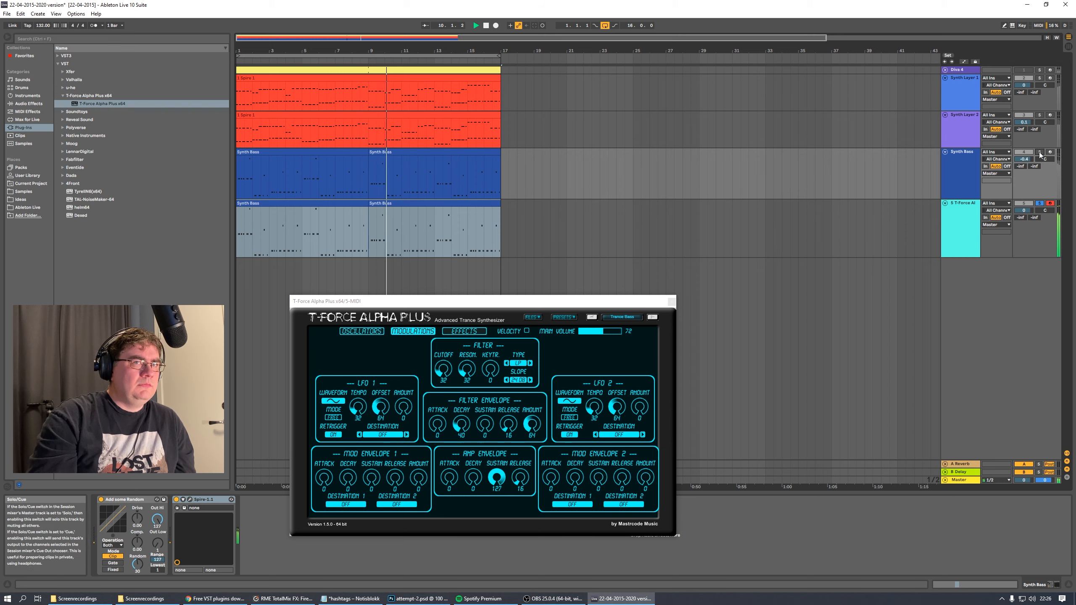
{"action": "left_click", "coordinate": [1039, 153]}
{"action": "left_click", "coordinate": [1039, 205]}
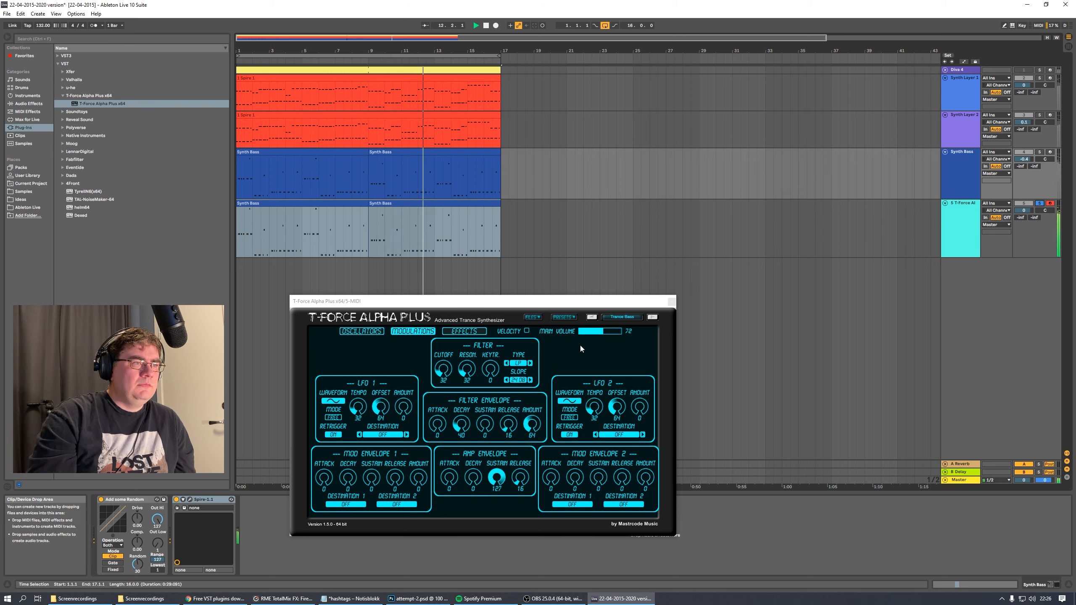
{"action": "left_click", "coordinate": [1039, 152]}
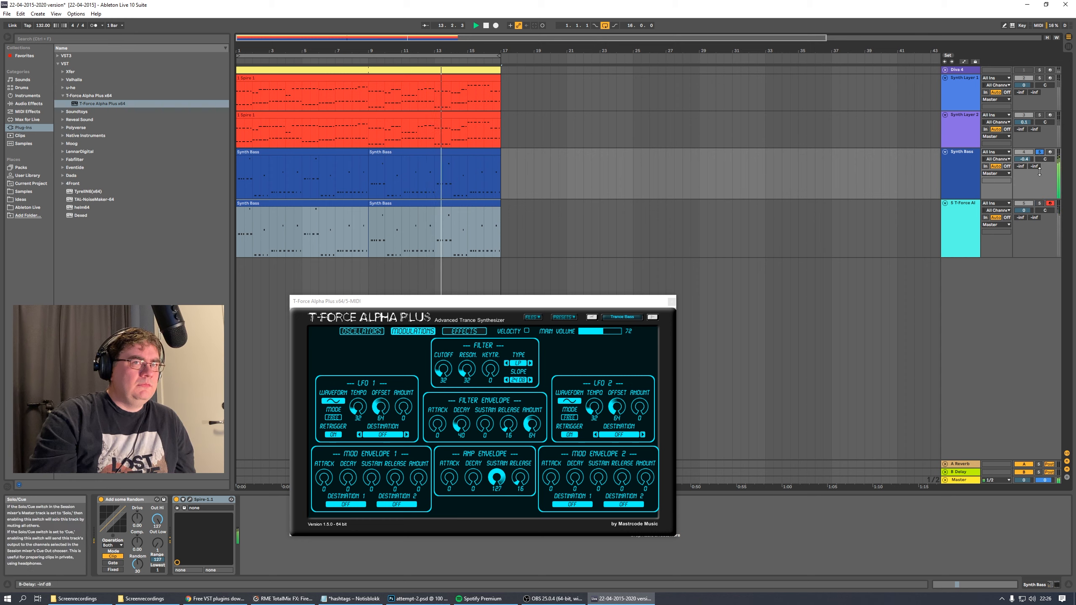
{"action": "left_click", "coordinate": [1039, 203]}
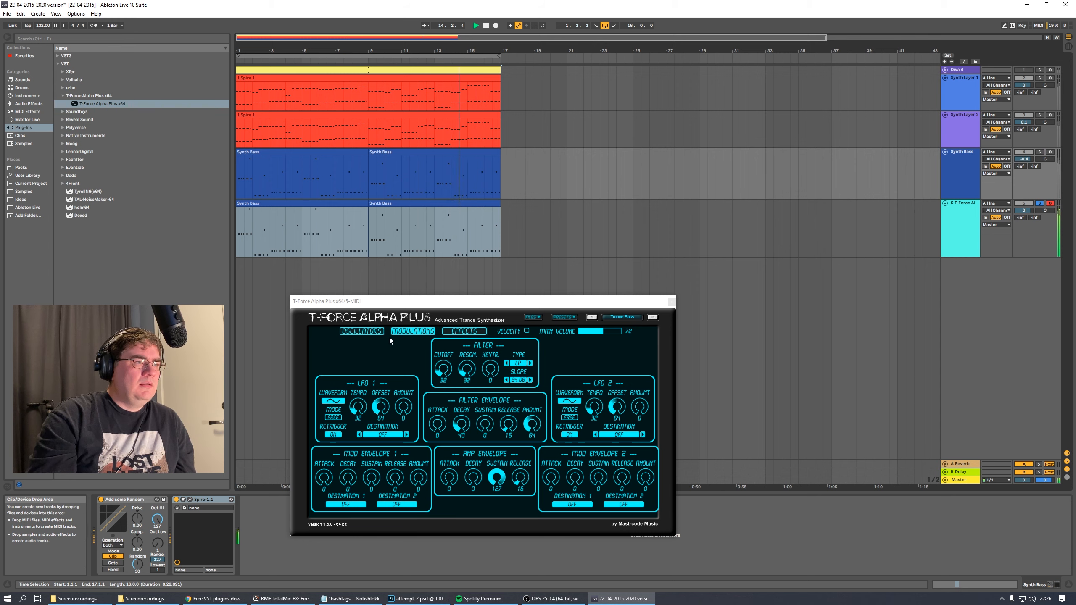
Set the filter cutoff to 49, resonance to 8, filter envelope release to 20 and amp envelope release to 22
{"action": "left_click_drag", "start_coordinate": [442, 370], "coordinate": [442, 362]}
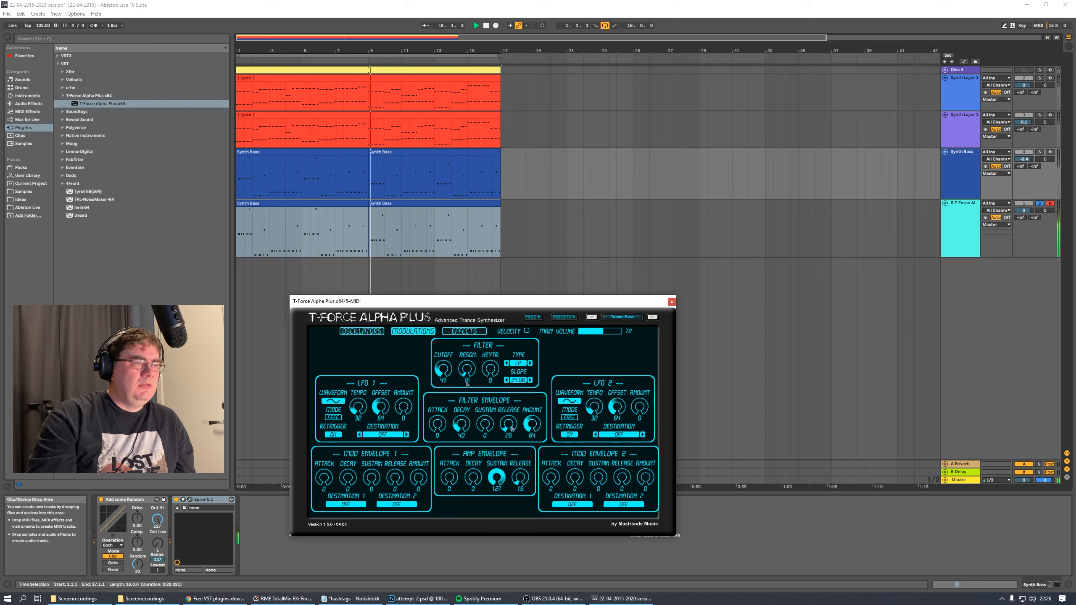
{"action": "left_click_drag", "start_coordinate": [511, 432], "coordinate": [512, 428]}
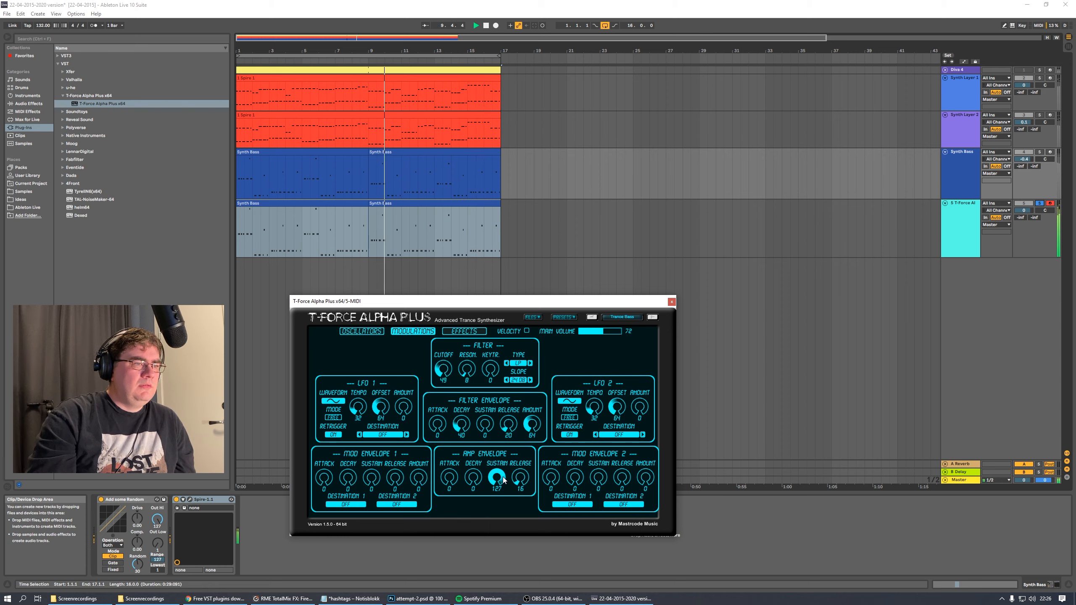
{"action": "left_click_drag", "start_coordinate": [519, 478], "coordinate": [519, 483]}
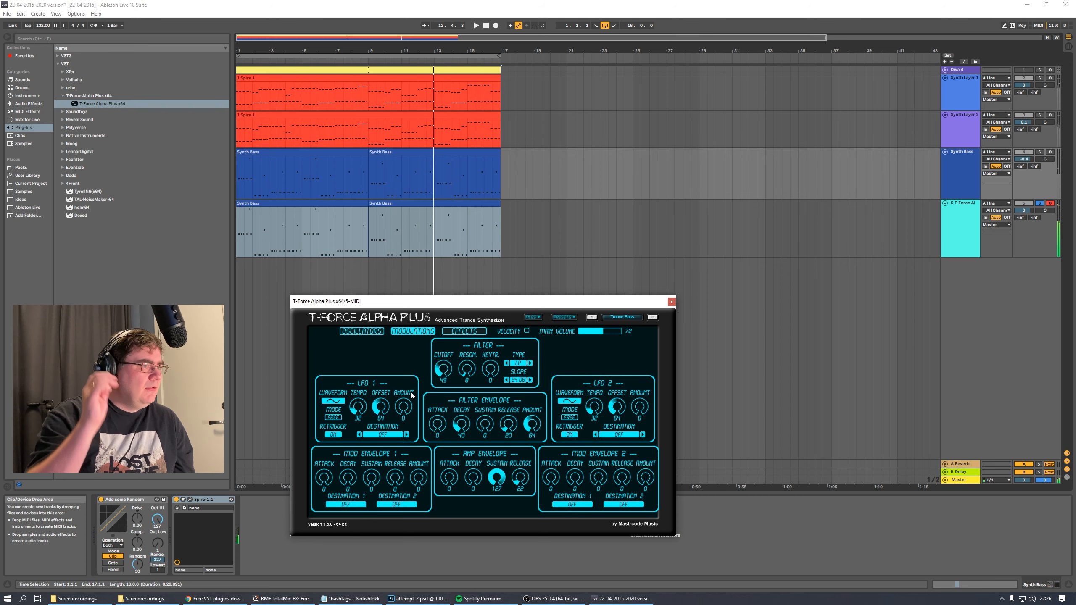
Compare the opening notes of Synth Bass and the T-Force Alpha Plus bass by alternating solo and replaying the loop start
{"action": "key", "text": "space"}
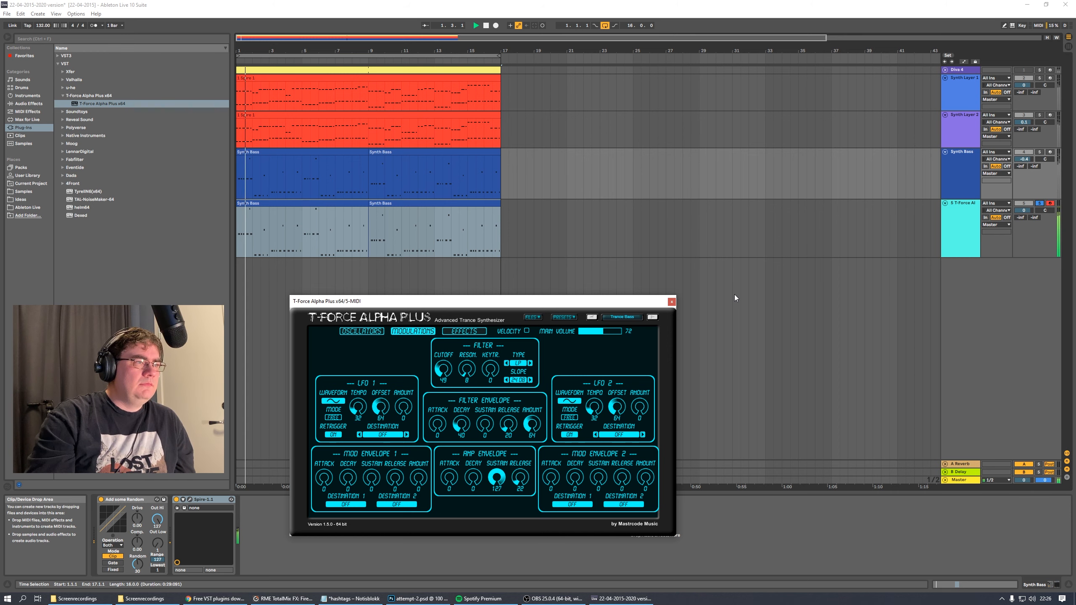
{"action": "left_click", "coordinate": [1039, 152]}
{"action": "left_click", "coordinate": [1039, 151]}
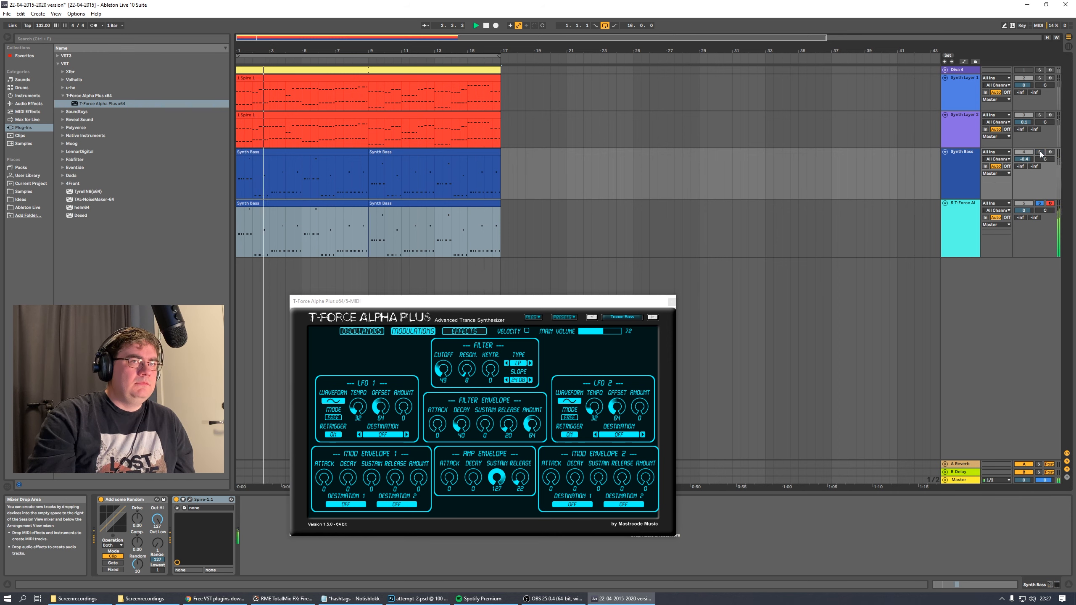
{"action": "left_click", "coordinate": [1039, 151]}
{"action": "key", "text": "space"}
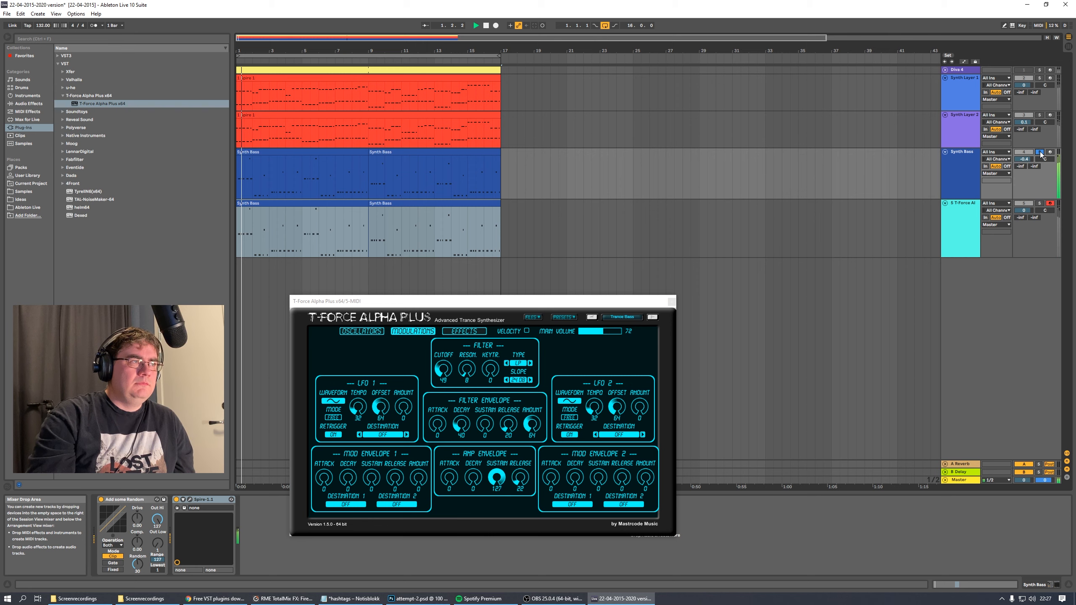
{"action": "key", "text": "space"}
{"action": "key", "text": "space"}
{"action": "key", "text": "space"}
{"action": "left_click", "coordinate": [1038, 153]}
{"action": "key", "text": "space"}
{"action": "left_click", "coordinate": [1039, 203]}
{"action": "key", "text": "space"}
{"action": "key", "text": "space"}
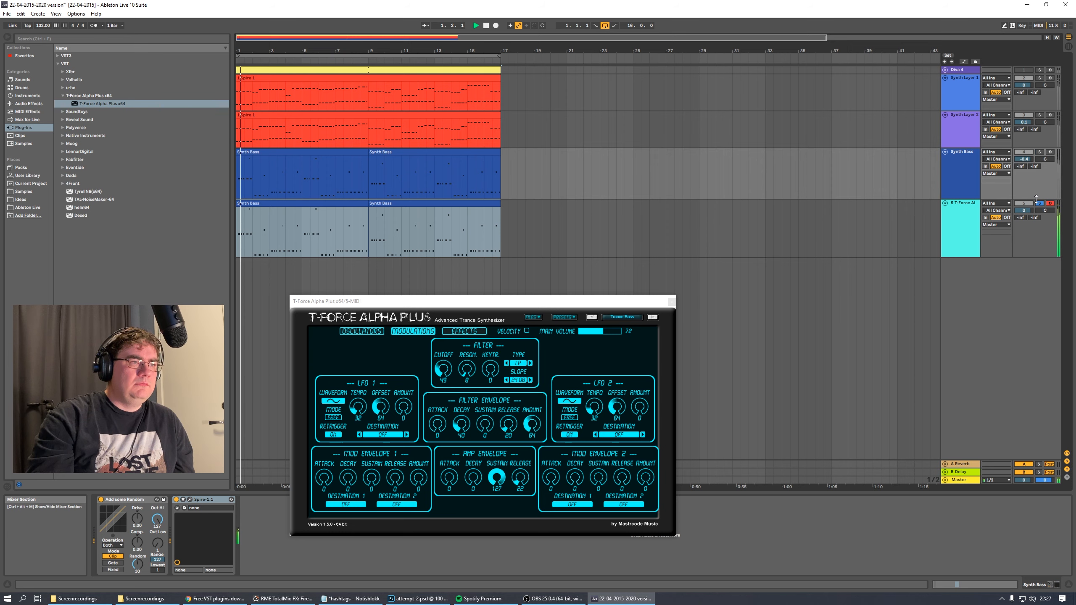
{"action": "key", "text": "space"}
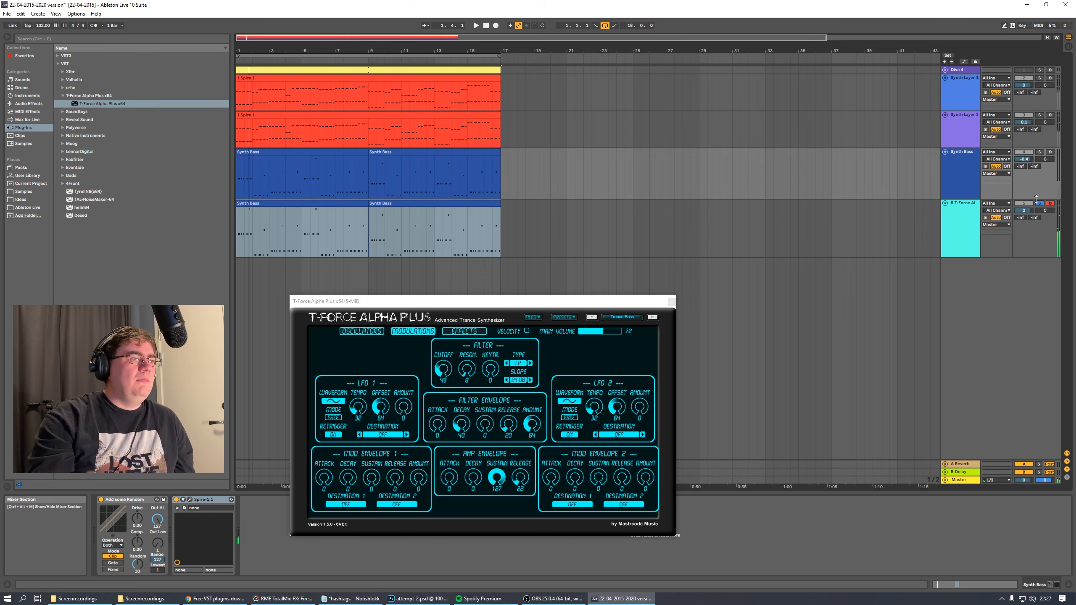
Lower oscillator 2's octave to -2 in the T-Force Alpha Plus bass and replay the loop start to check it
{"action": "left_click", "coordinate": [375, 335]}
{"action": "key", "text": "space"}
{"action": "key", "text": "space"}
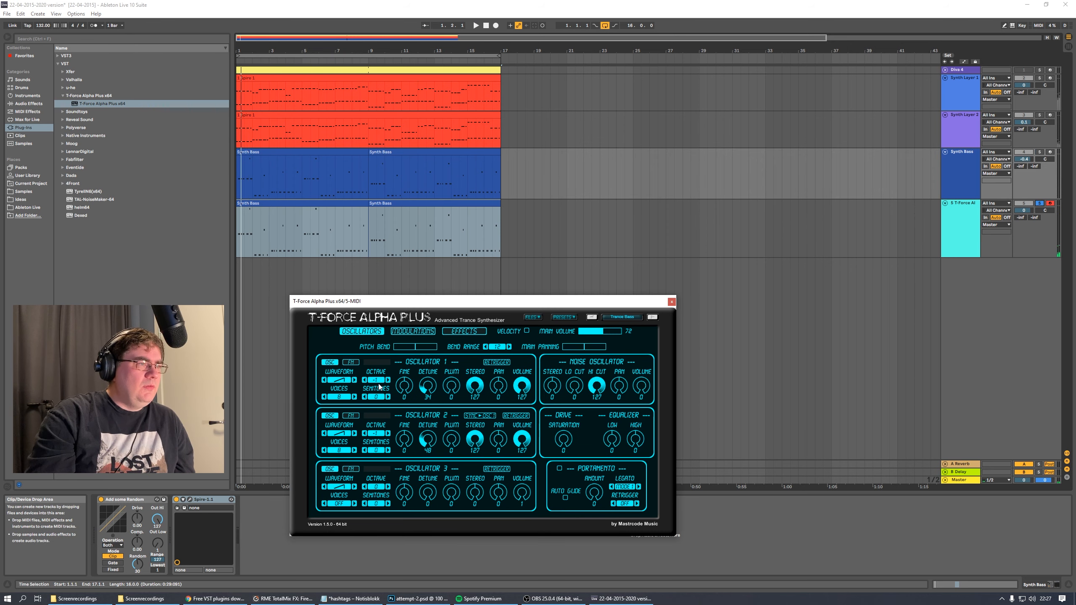
{"action": "left_click", "coordinate": [364, 434]}
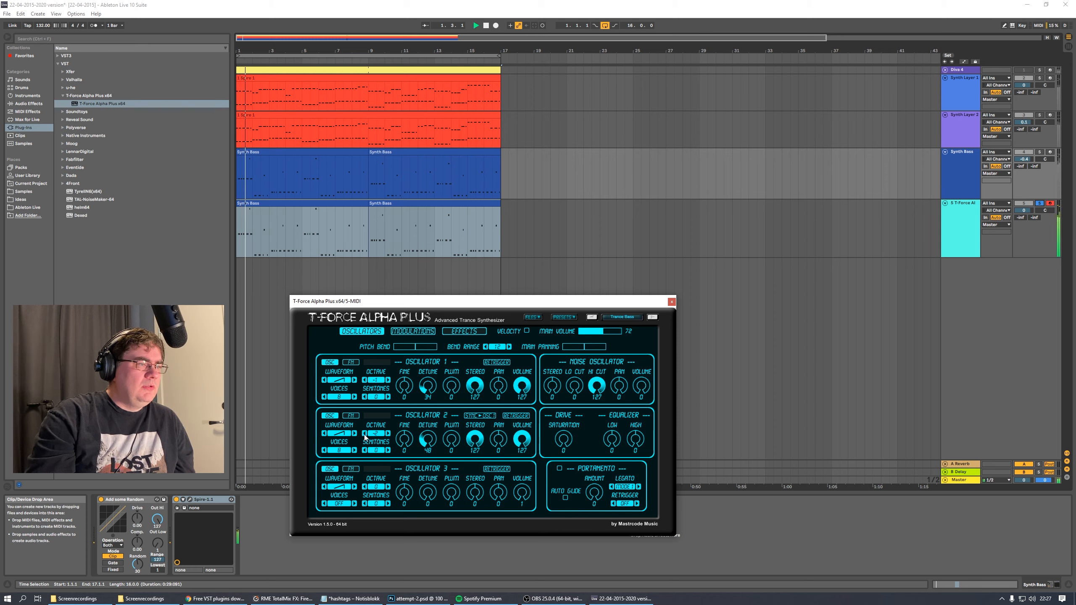
{"action": "key", "text": "space"}
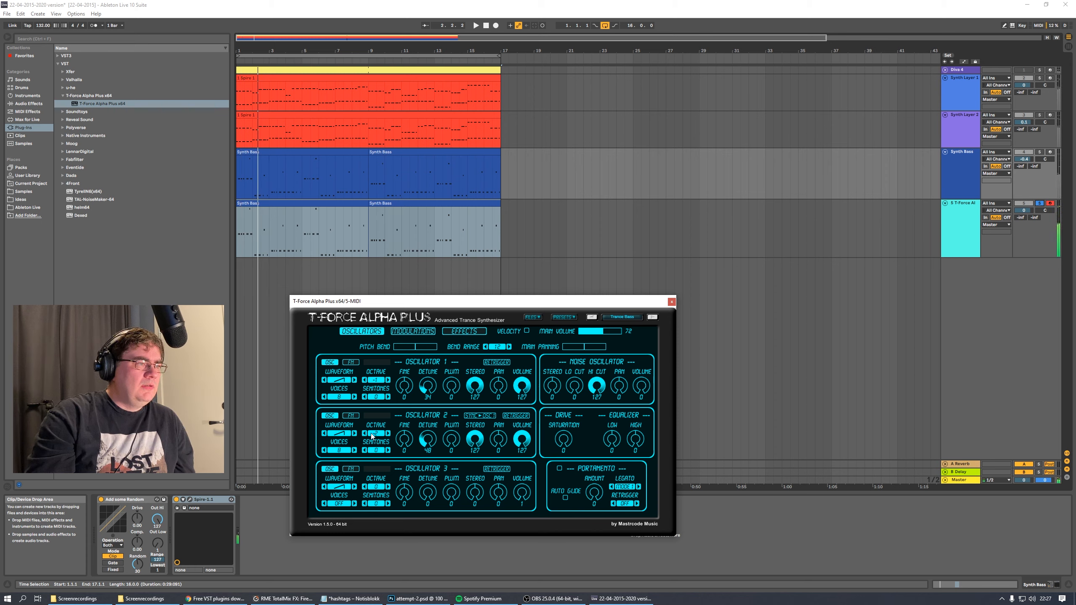
Look briefly at oscillator 2's FM settings and set that oscillator's waveform to Triangle
{"action": "left_click", "coordinate": [354, 418]}
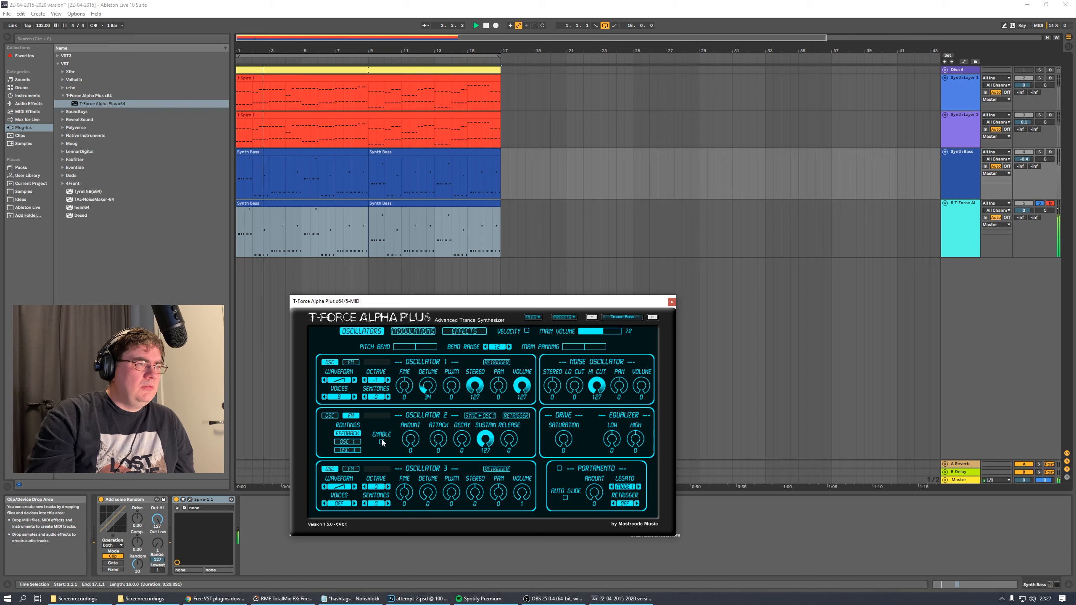
{"action": "left_click", "coordinate": [329, 416]}
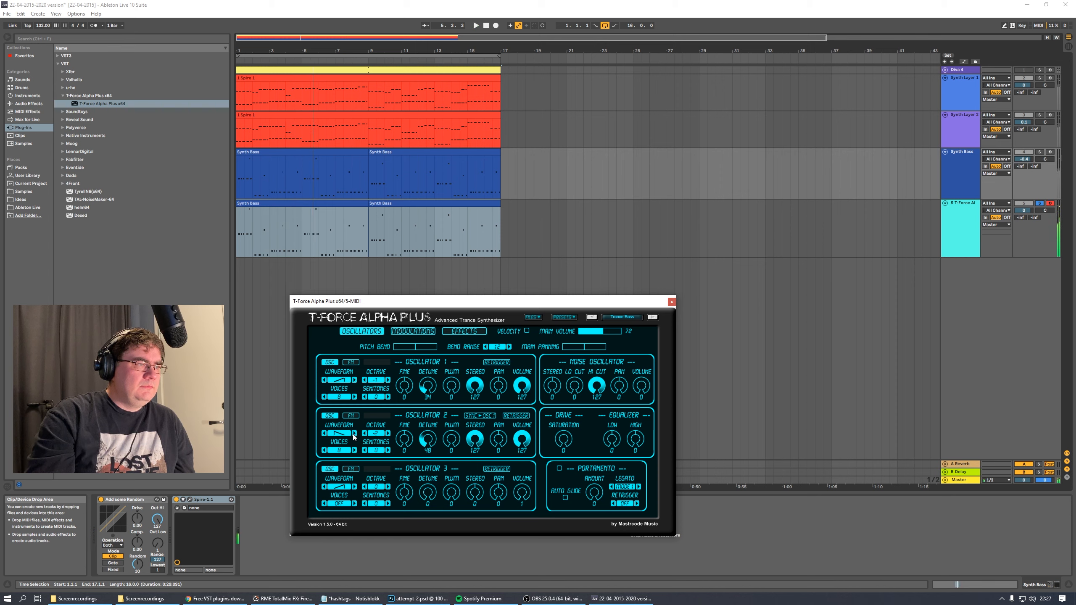
{"action": "left_click", "coordinate": [341, 435]}
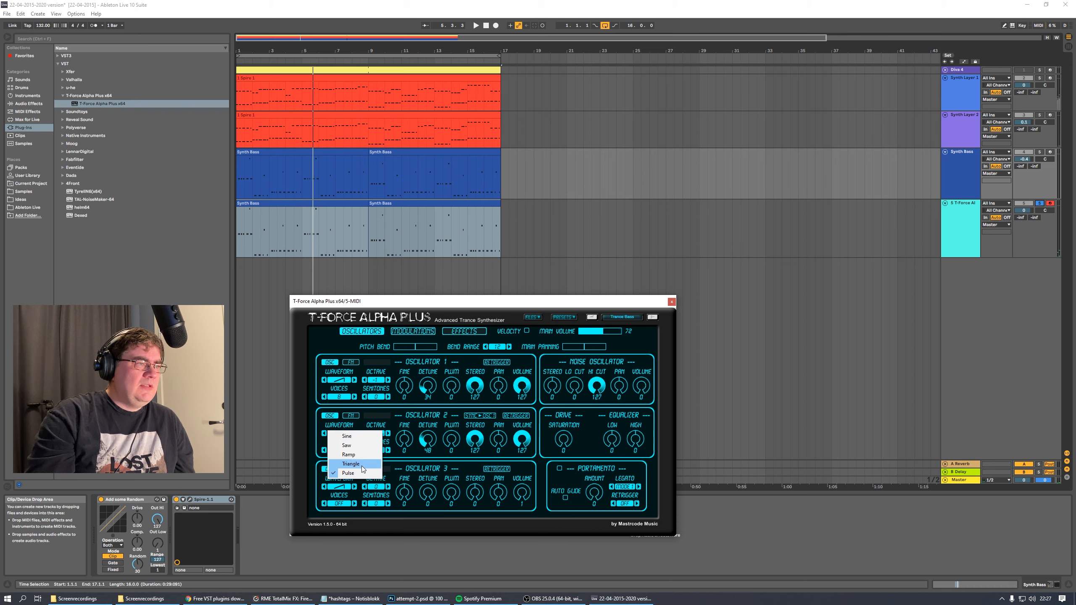
{"action": "left_click", "coordinate": [351, 464]}
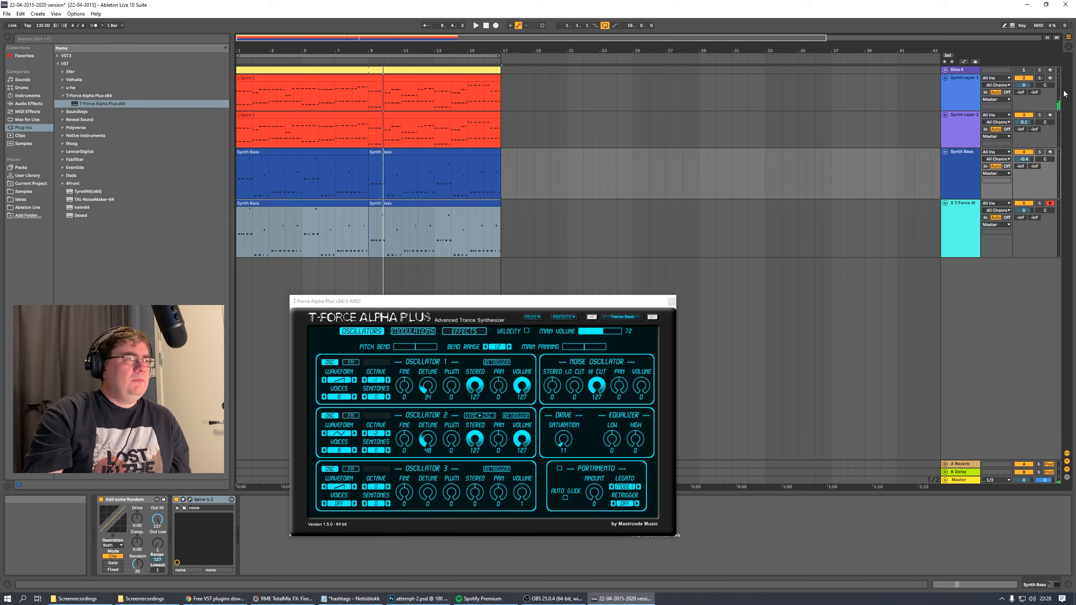
Compare the reworked T-Force Alpha Plus bass with Synth Bass by alternating solo between the two tracks
{"action": "left_click", "coordinate": [1039, 204]}
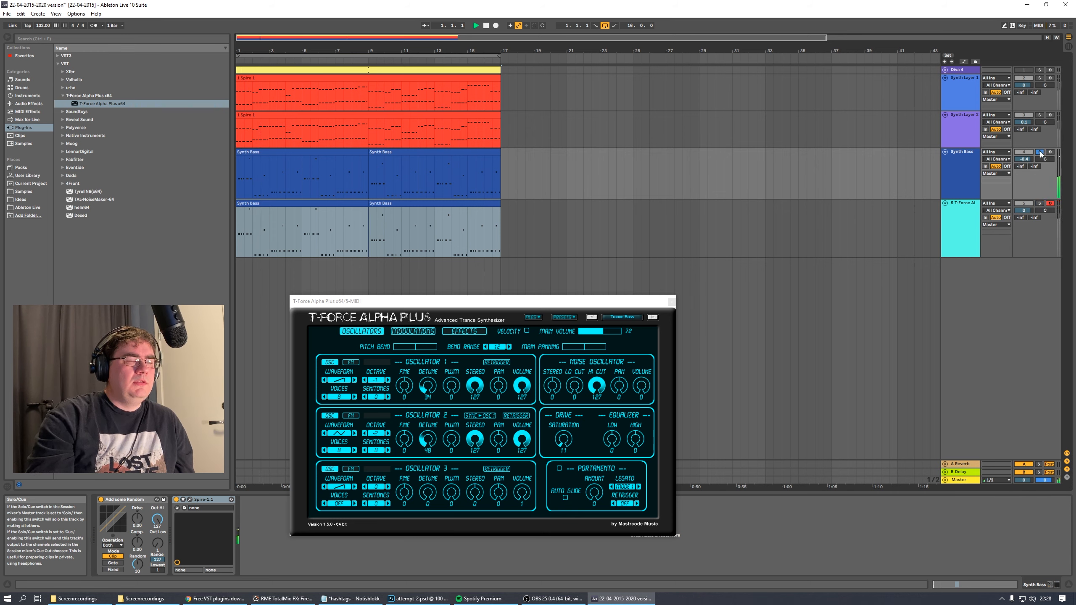
{"action": "left_click", "coordinate": [1040, 204]}
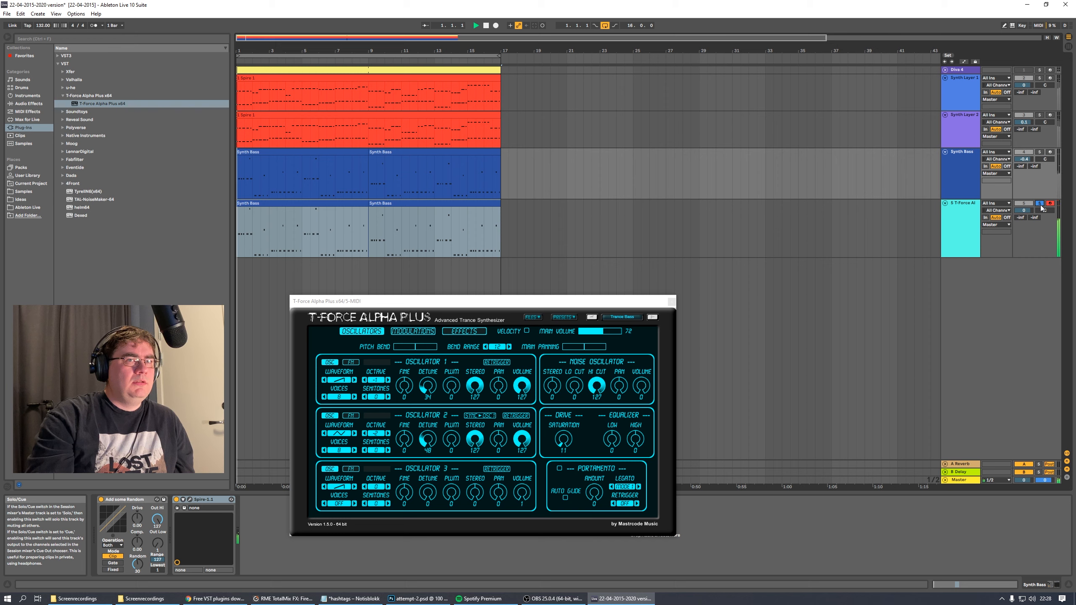
{"action": "key", "text": "space"}
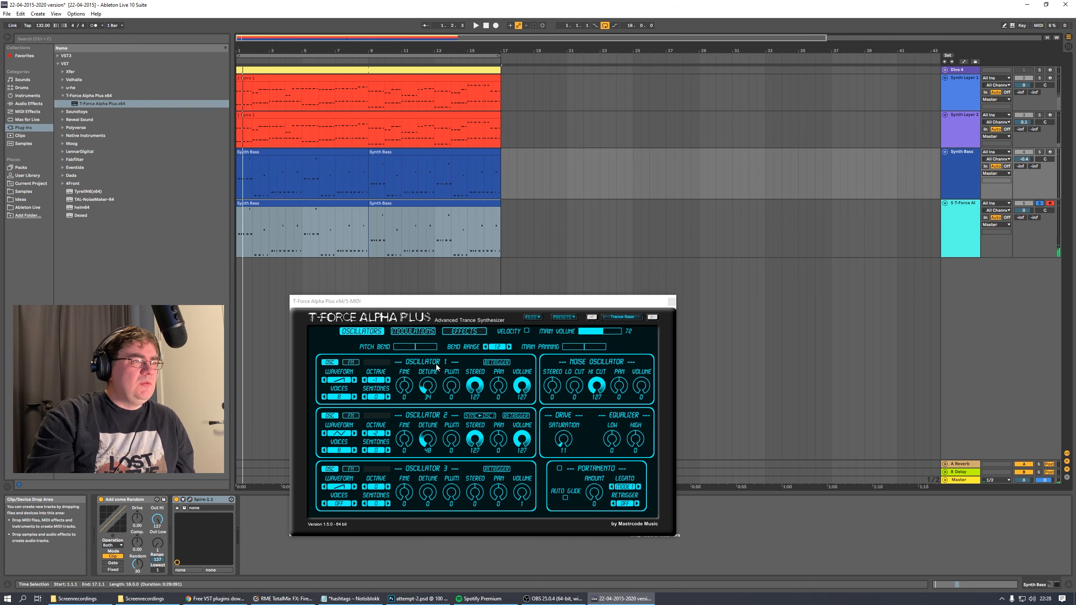
Play the bass while reviewing its modulation settings, and set the dual delay's mix to 37
{"action": "left_click", "coordinate": [413, 332]}
{"action": "key", "text": "space"}
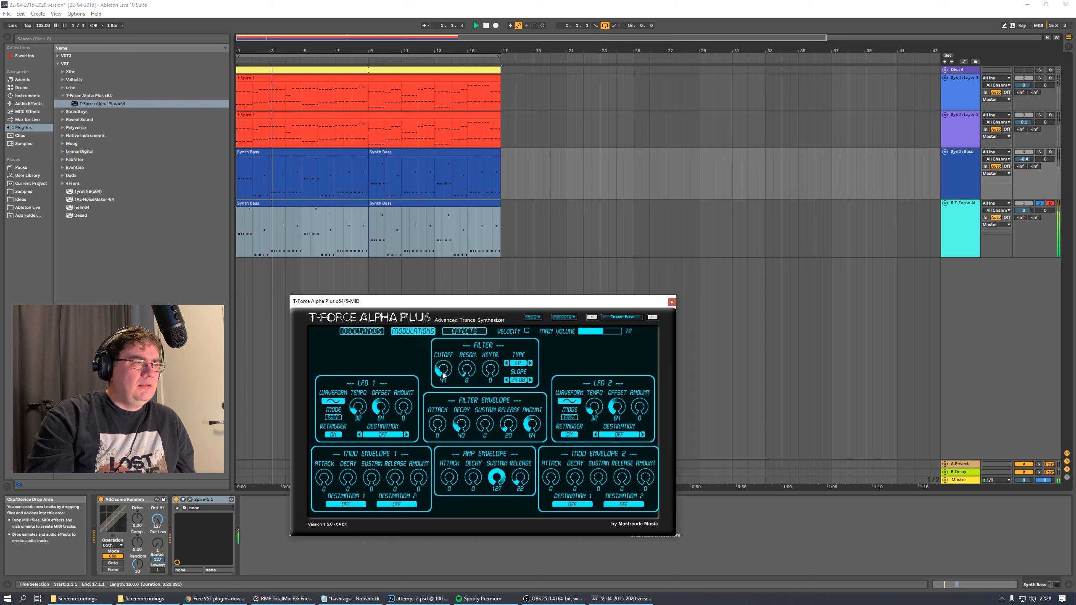
{"action": "left_click", "coordinate": [452, 333]}
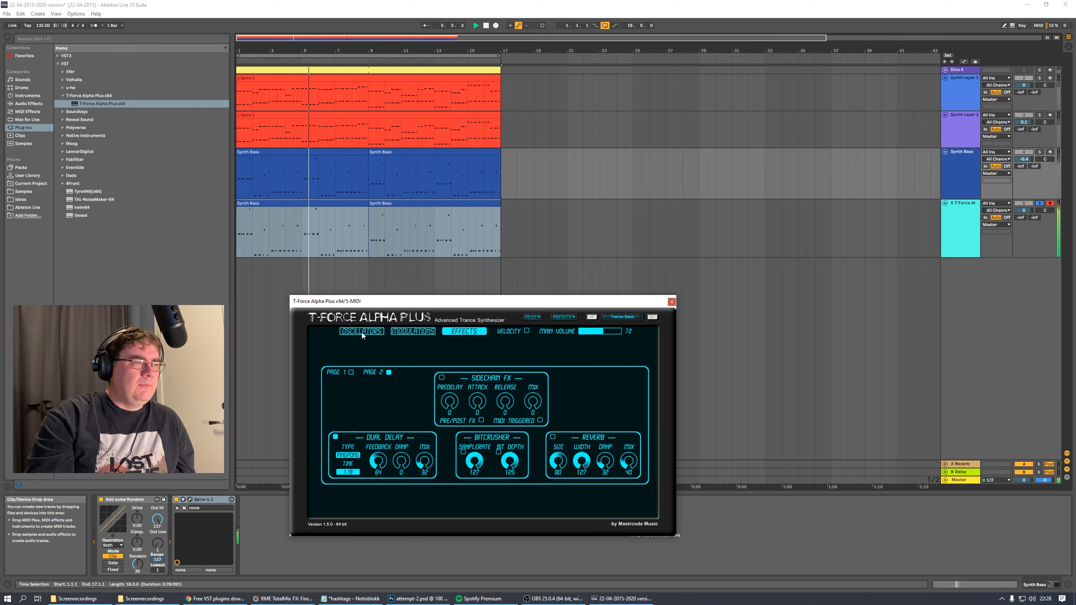
{"action": "left_click_drag", "start_coordinate": [422, 467], "coordinate": [420, 463]}
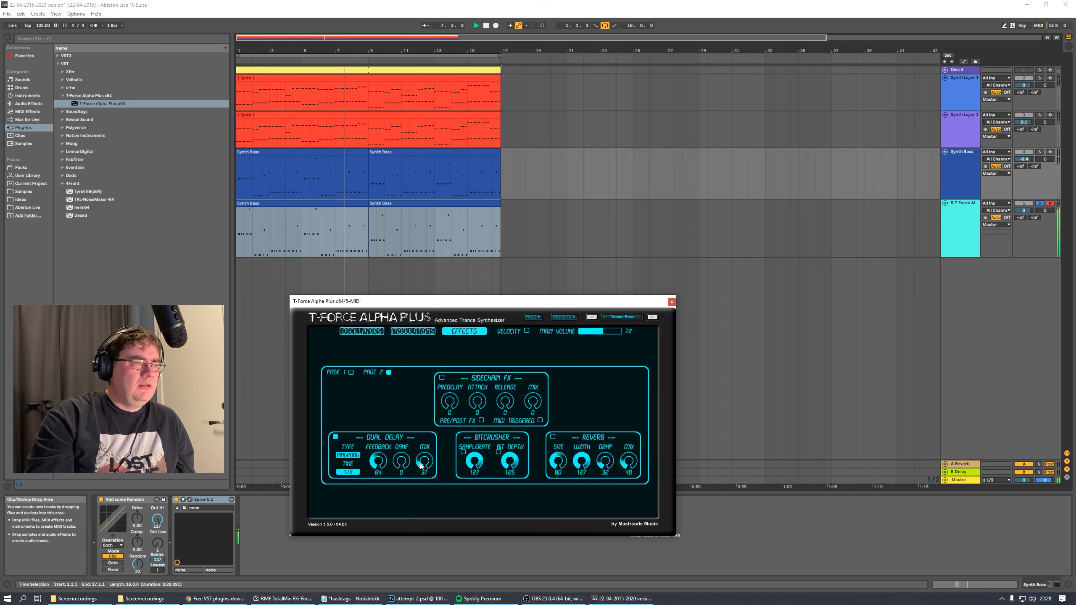
Set oscillator 1's detune to 41 and drive saturation to 32, close the synth window and lower the bass track's volume
{"action": "left_click", "coordinate": [371, 334]}
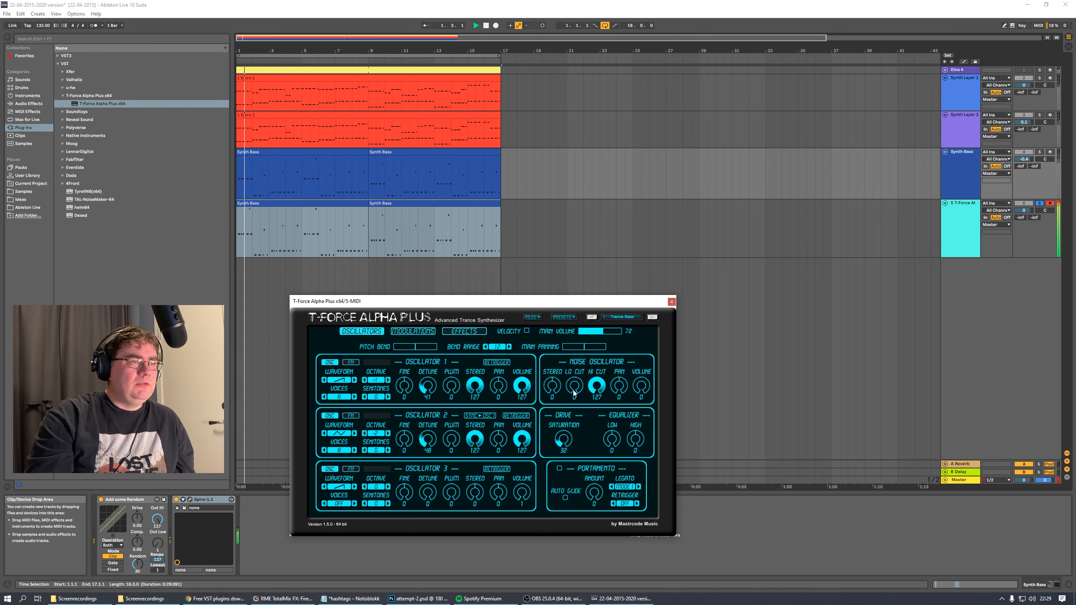
{"action": "left_click", "coordinate": [671, 301]}
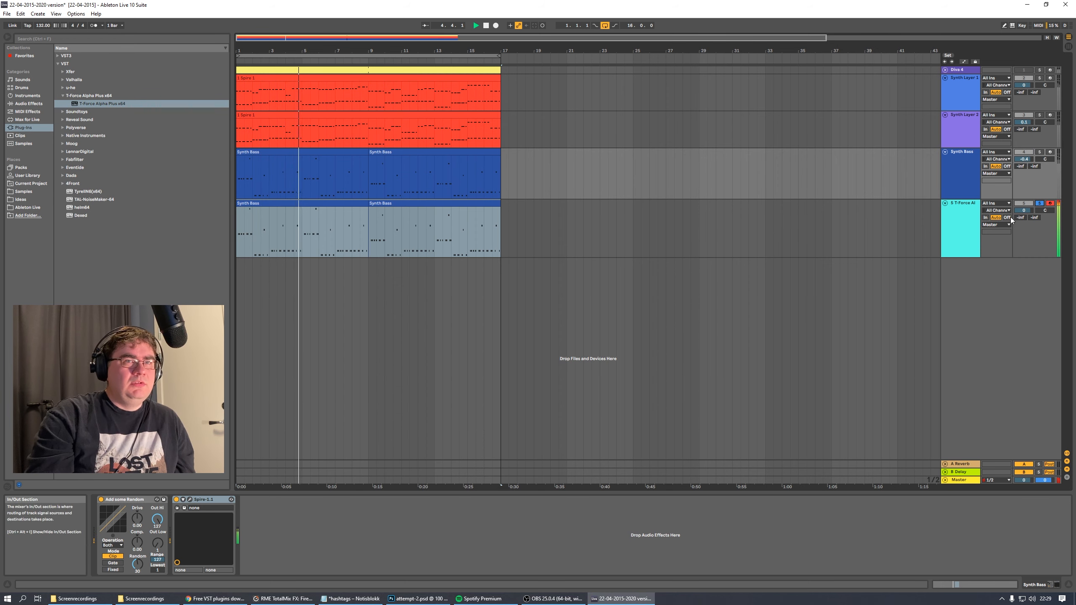
{"action": "left_click_drag", "start_coordinate": [1019, 212], "coordinate": [1020, 246]}
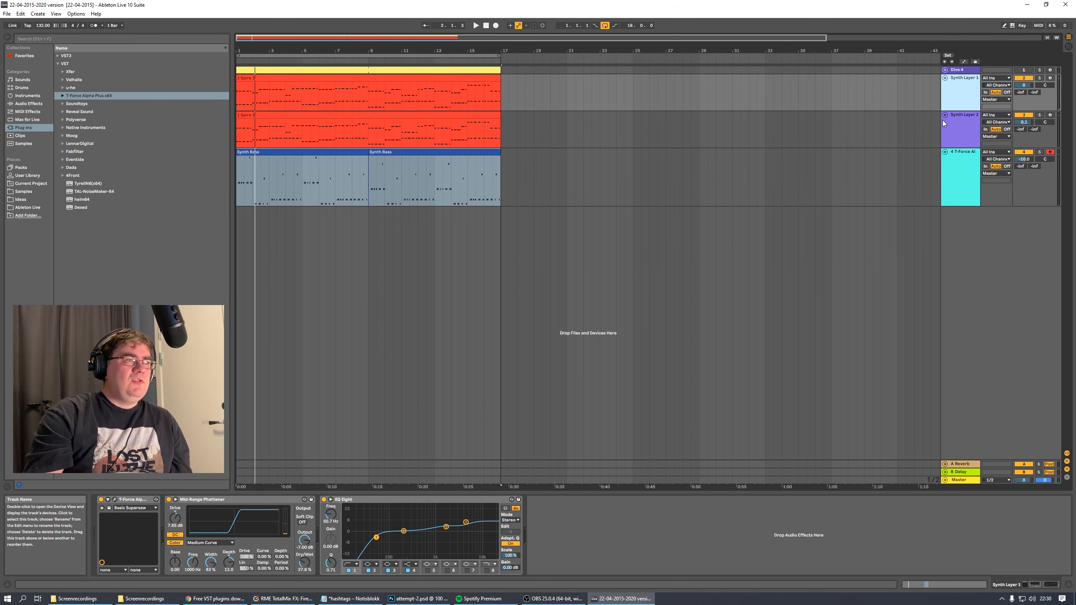
Show the T-Force Alpha Plus settings on Synth Layer 1 and audition that layer soloed
{"action": "left_click", "coordinate": [115, 499]}
{"action": "left_click_drag", "start_coordinate": [438, 233], "coordinate": [444, 232]}
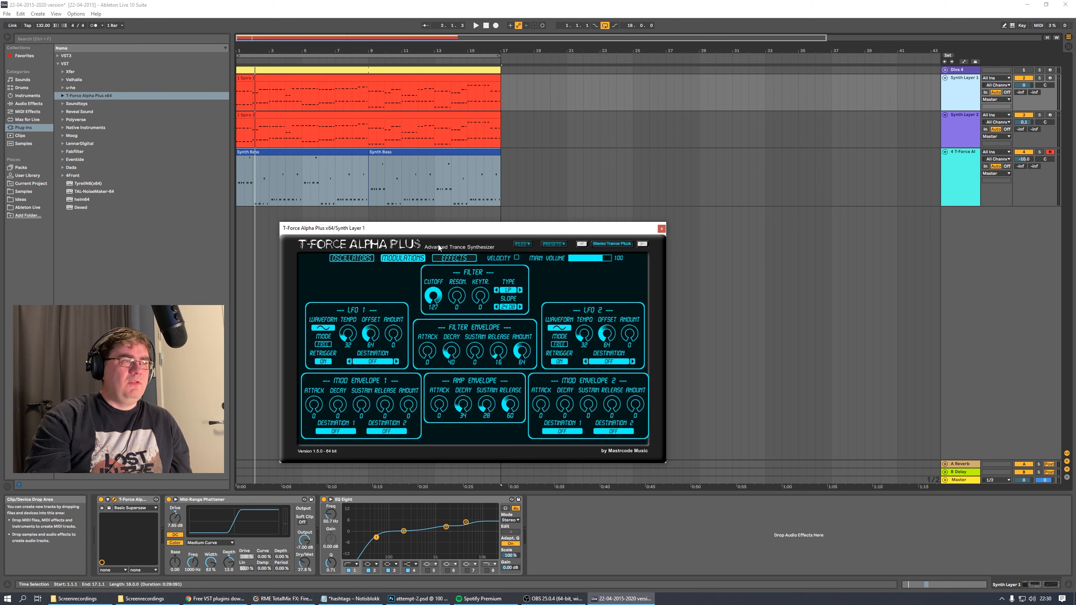
{"action": "left_click", "coordinate": [661, 229]}
{"action": "key", "text": "space"}
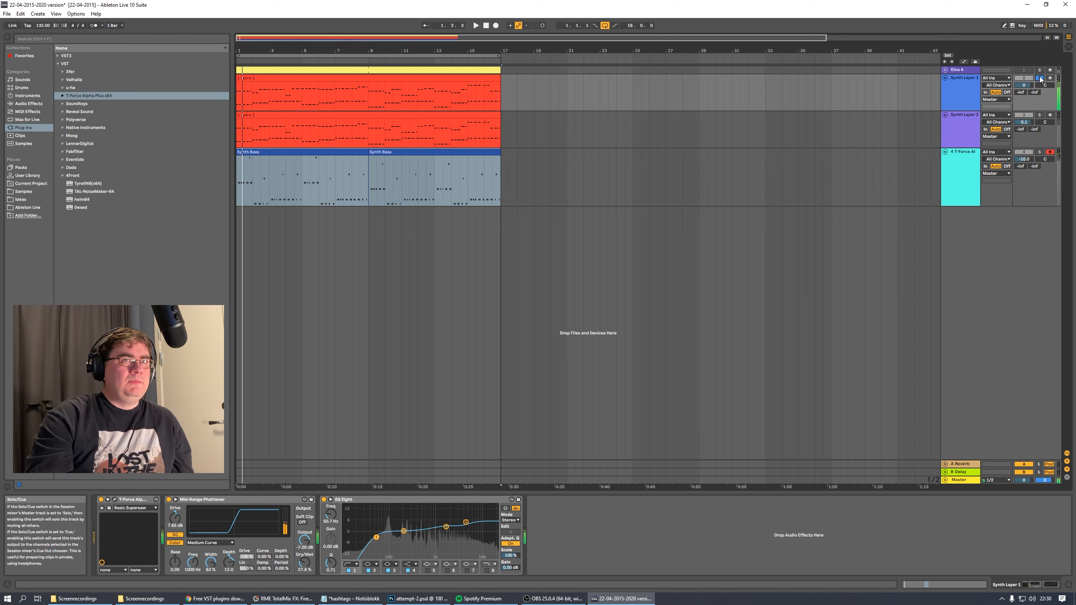
Solo Synth Layer 2 and show its TyrellN6 synth with the TUC - Classic Synth Lead preset
{"action": "left_click", "coordinate": [1038, 115]}
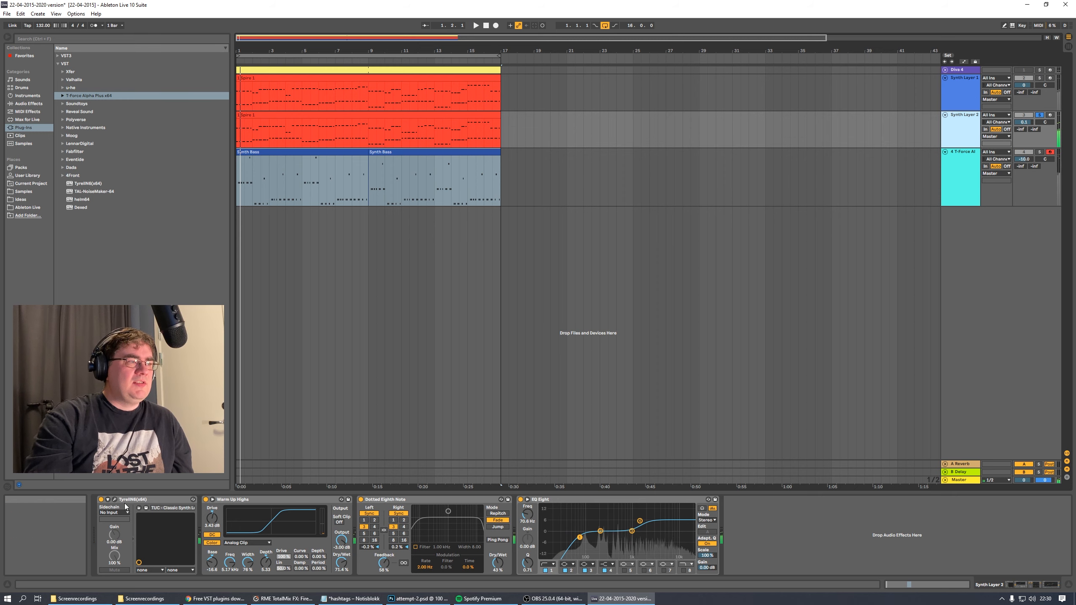
{"action": "left_click", "coordinate": [113, 500]}
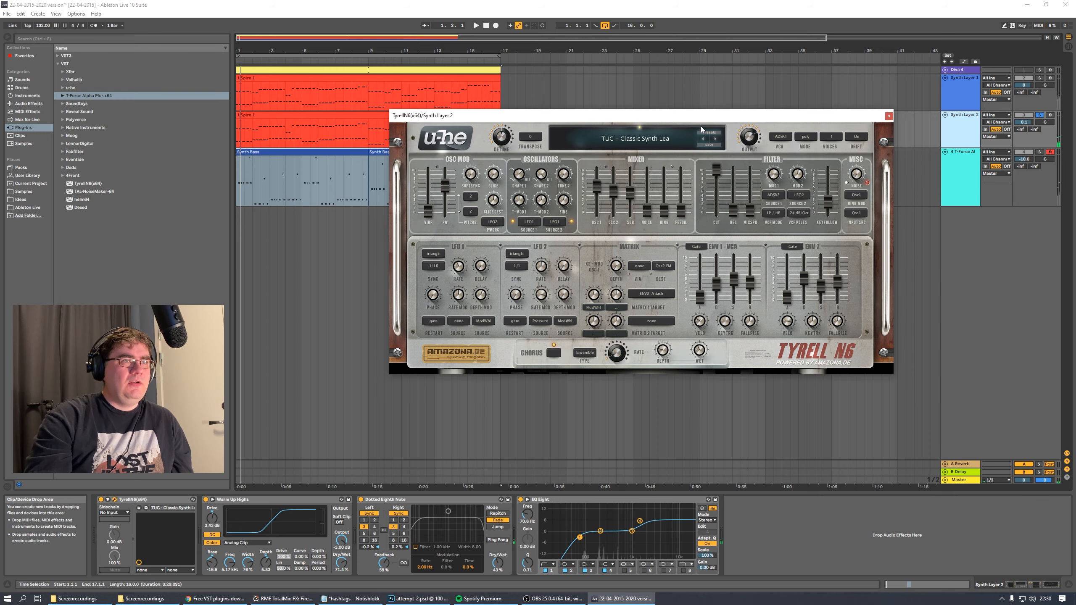
{"action": "left_click_drag", "start_coordinate": [703, 120], "coordinate": [656, 180]}
Audition the T-Force Alpha Plus bass track soloed, and play it together with both synth layers
{"action": "left_click", "coordinate": [997, 186]}
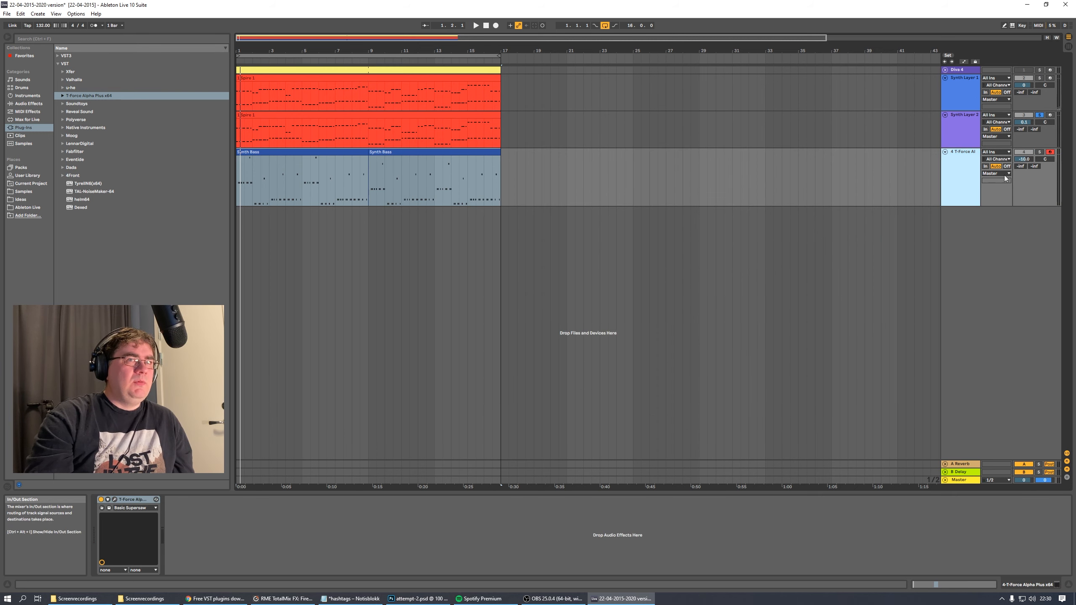
{"action": "left_click", "coordinate": [1039, 151]}
{"action": "key", "text": "space"}
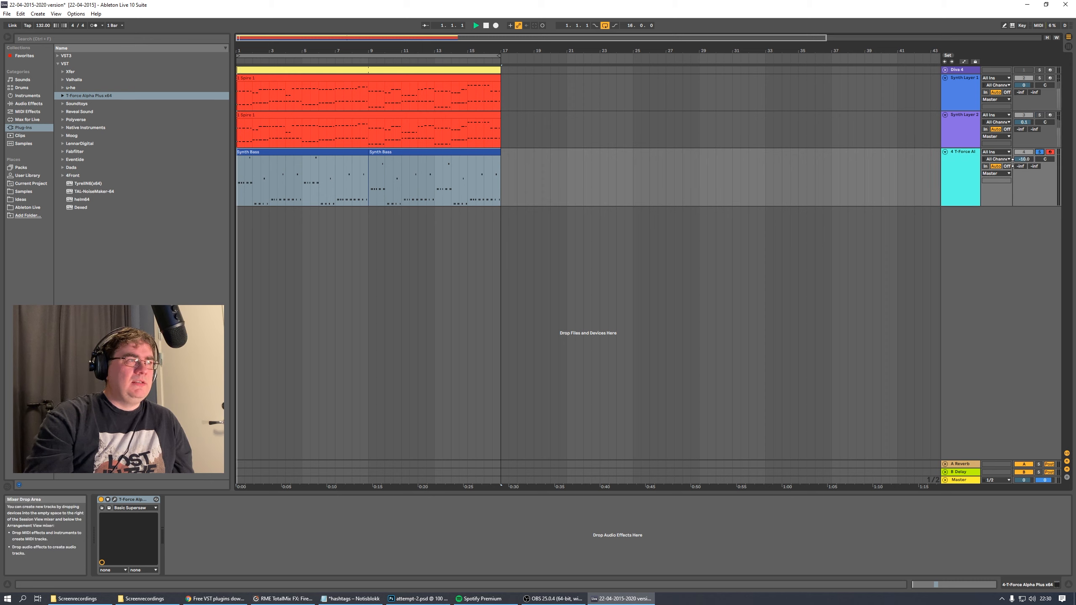
{"action": "left_click", "coordinate": [966, 96]}
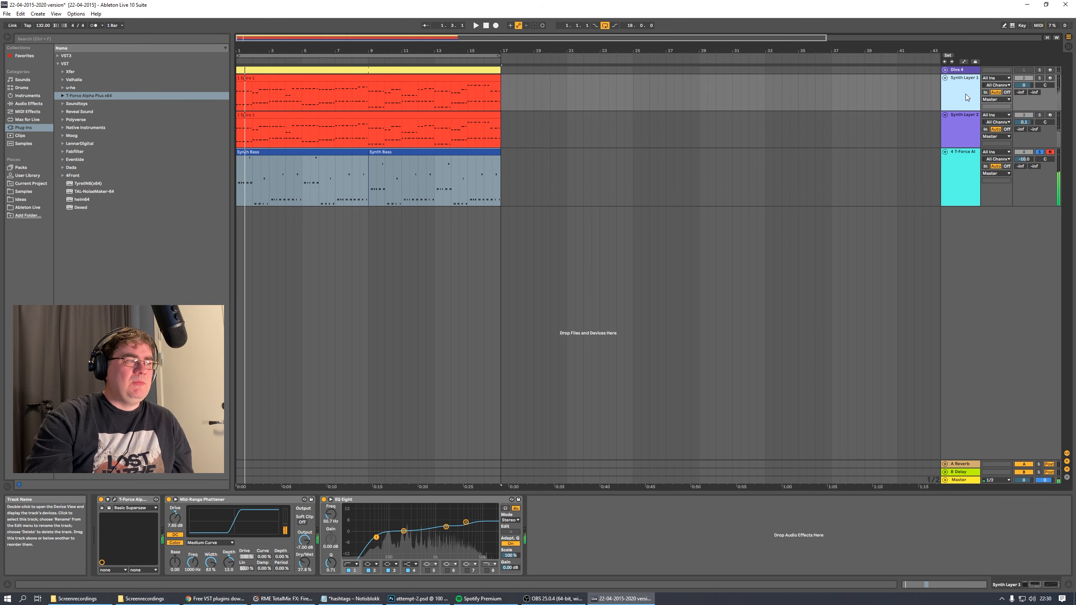
{"action": "left_click", "coordinate": [1039, 152]}
{"action": "key", "text": "space"}
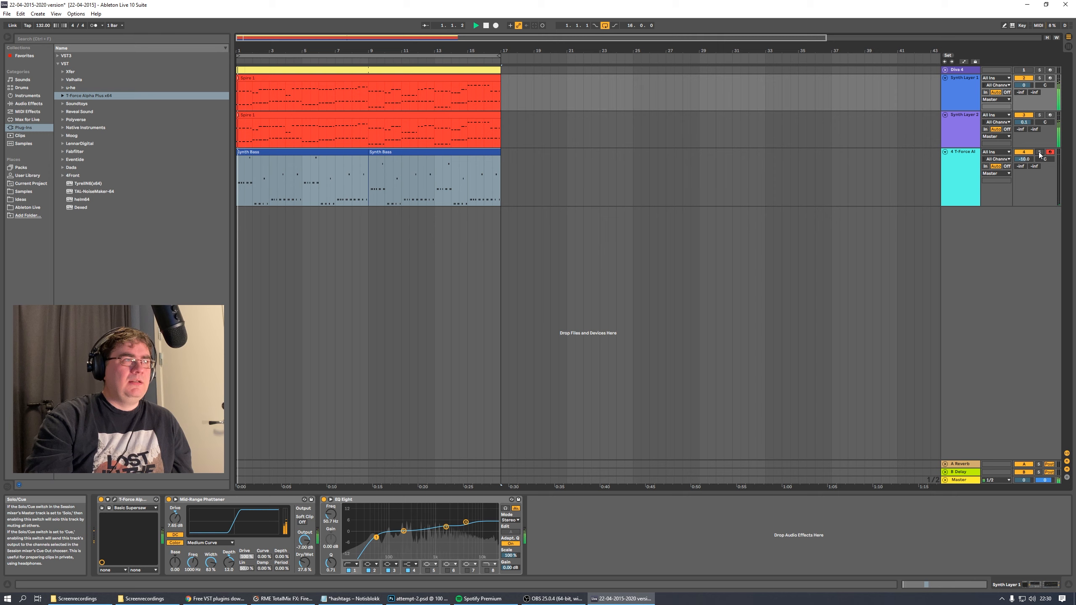
Delete the Diva 4 track and play back the remaining T-Force Alpha Plus and TyrellN6 tracks
{"action": "left_click", "coordinate": [960, 70]}
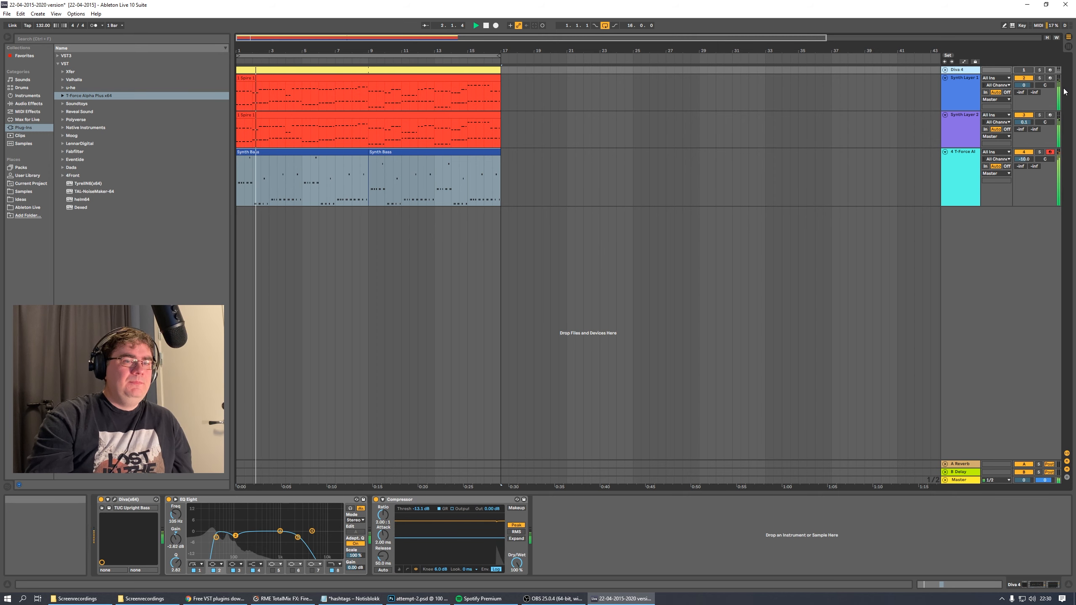
{"action": "key", "text": "Delete"}
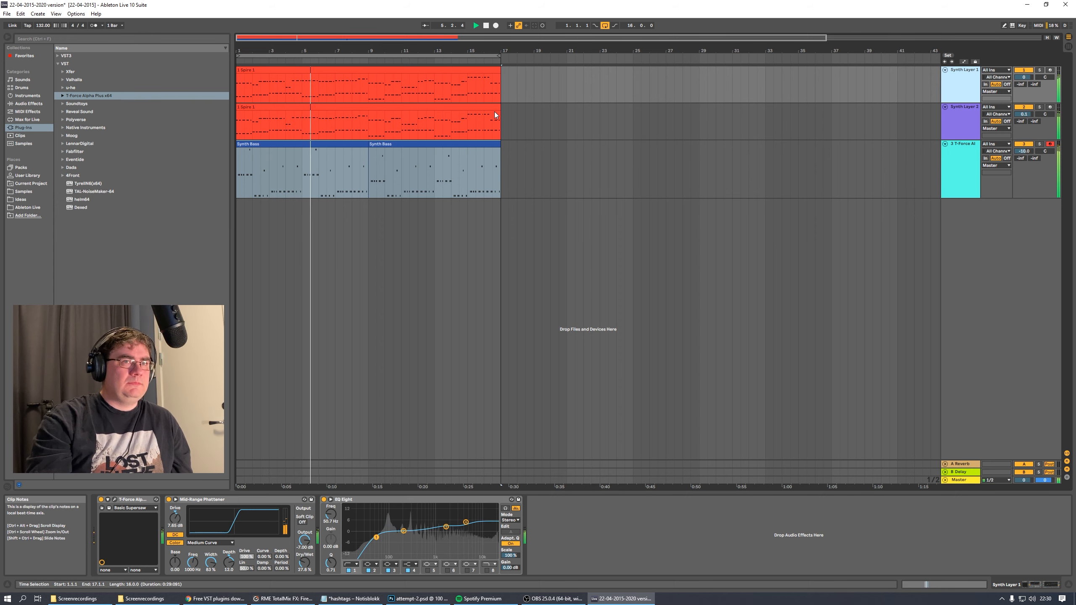
{"action": "left_click", "coordinate": [962, 172]}
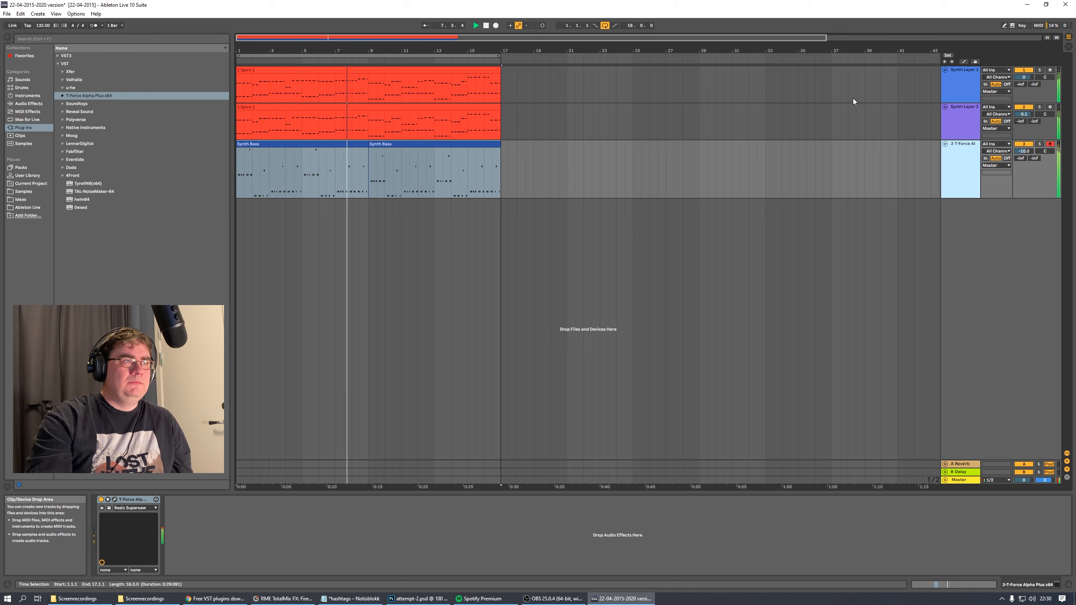
{"action": "left_click", "coordinate": [486, 26]}
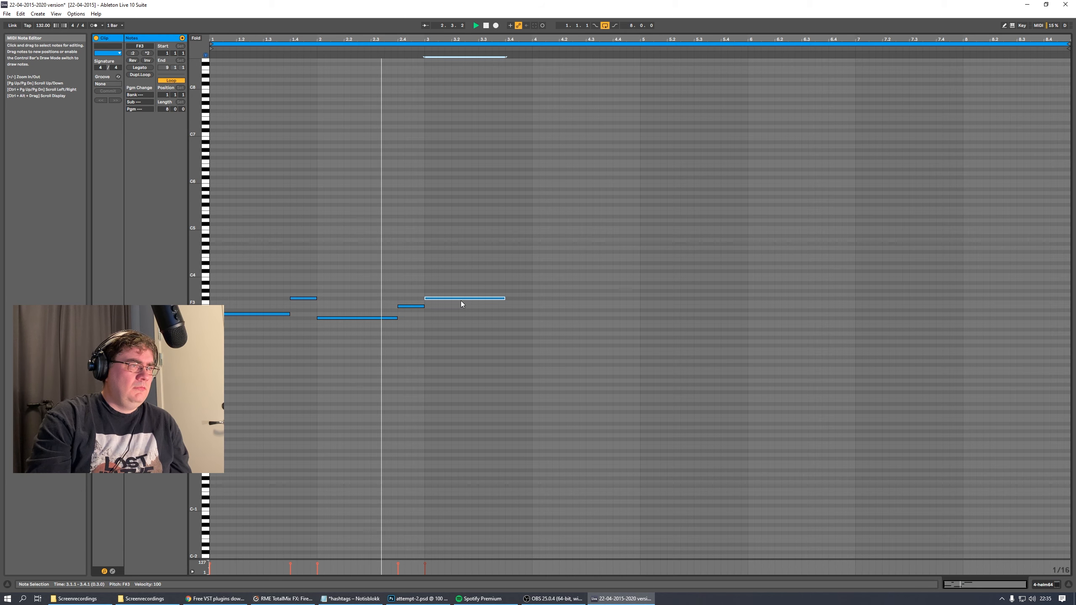
Extend the helm64 melody with a long low note from bar 3, a short lower note before bar 5 and an E3 note at bar 5
{"action": "key", "text": "space"}
{"action": "left_click_drag", "start_coordinate": [495, 302], "coordinate": [580, 327]}
{"action": "left_click", "coordinate": [615, 353]}
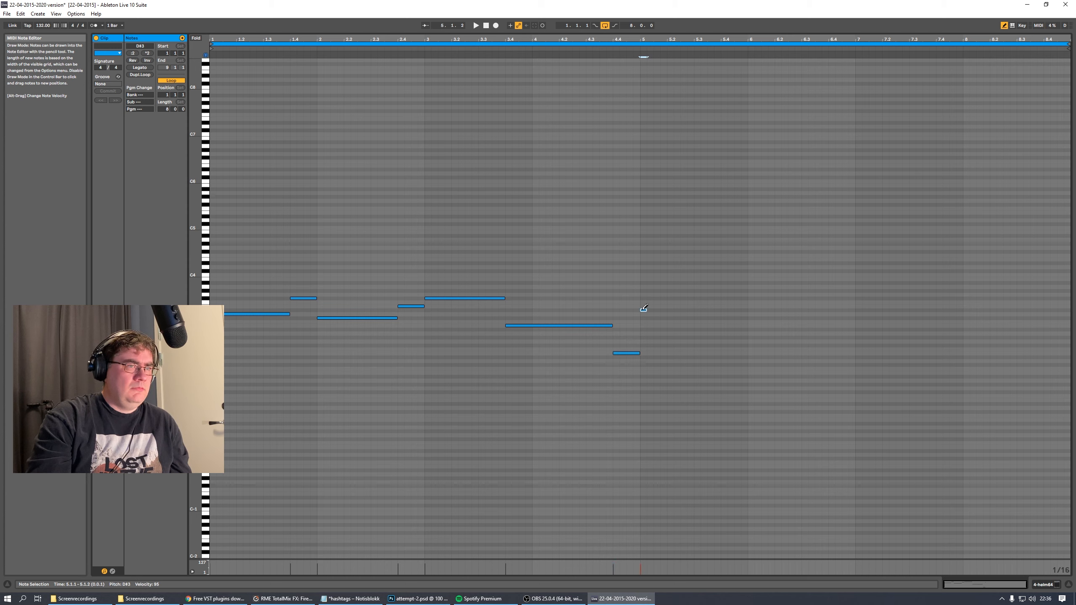
{"action": "left_click_drag", "start_coordinate": [670, 297], "coordinate": [720, 306]}
{"action": "key", "text": "b"}
{"action": "key", "text": "space"}
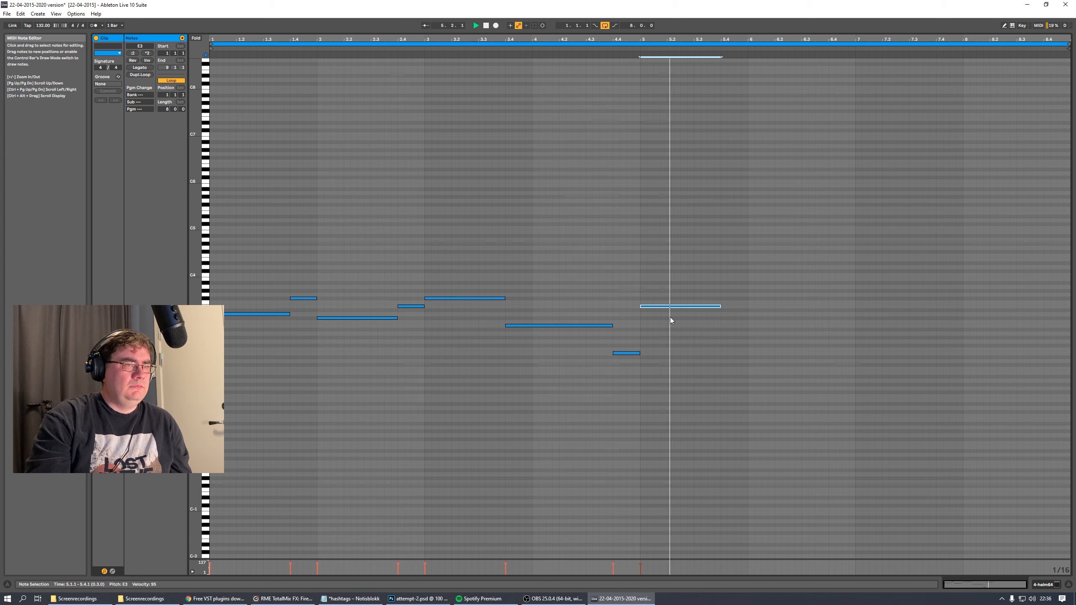
{"action": "key", "text": "space"}
{"action": "left_click_drag", "start_coordinate": [638, 374], "coordinate": [588, 320]}
{"action": "left_click_drag", "start_coordinate": [656, 396], "coordinate": [627, 353]}
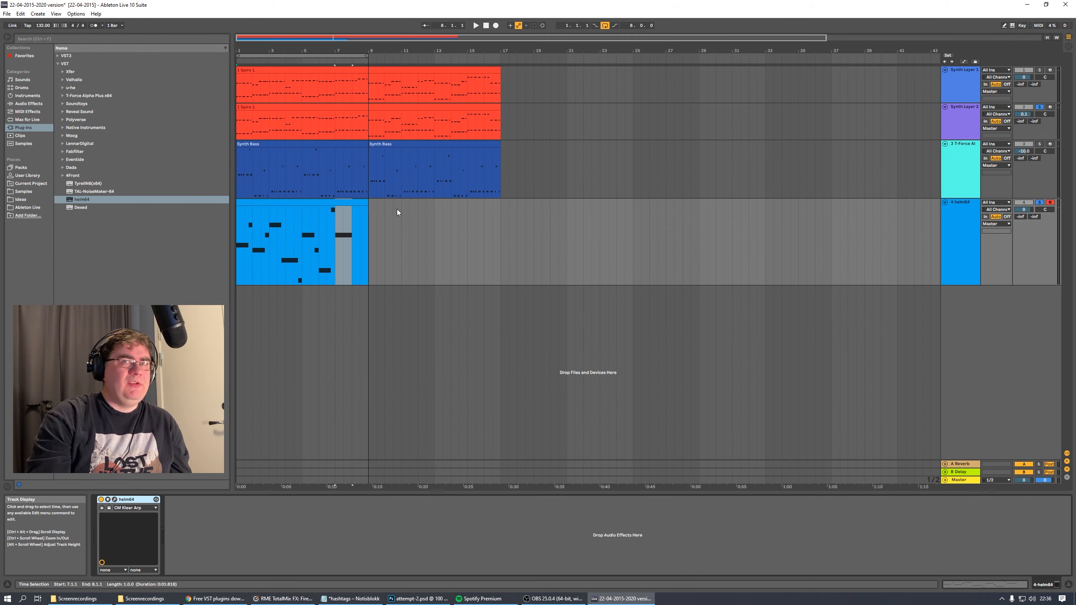
Play the helm64 part with Synth Layer 1, Synth Layer 2 and the bass by switching solos, and lower the bass track's volume
{"action": "key", "text": "space"}
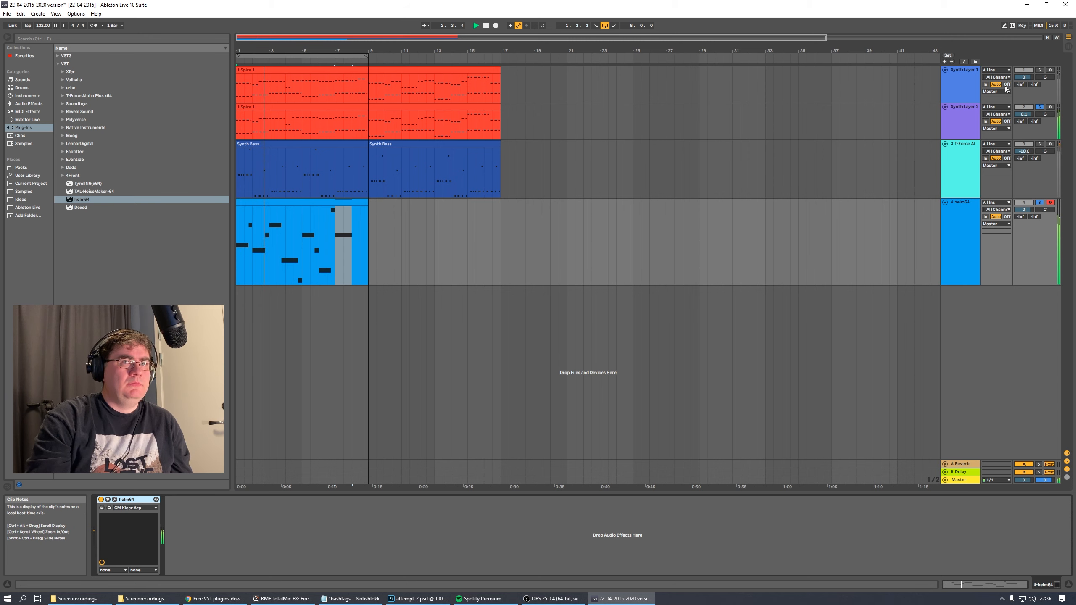
{"action": "left_click", "coordinate": [1039, 70]}
{"action": "left_click", "coordinate": [1040, 144]}
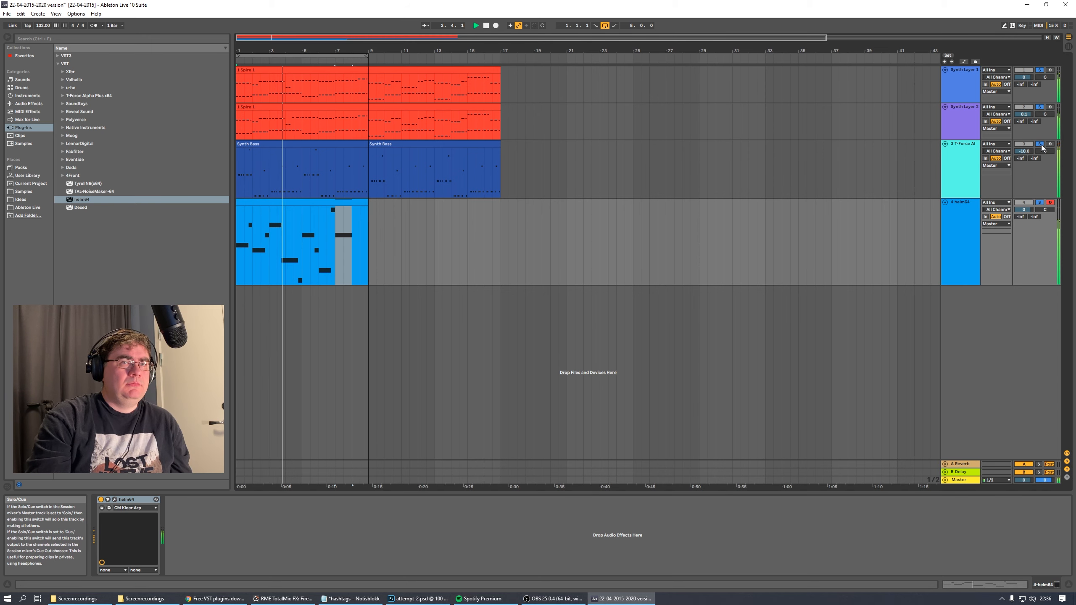
{"action": "left_click", "coordinate": [1040, 144]}
{"action": "left_click_drag", "start_coordinate": [1024, 152], "coordinate": [1026, 154]}
Open Helm's patch browser and load the factory preset CDA Alien Ocarina 1
{"action": "left_click", "coordinate": [302, 254]}
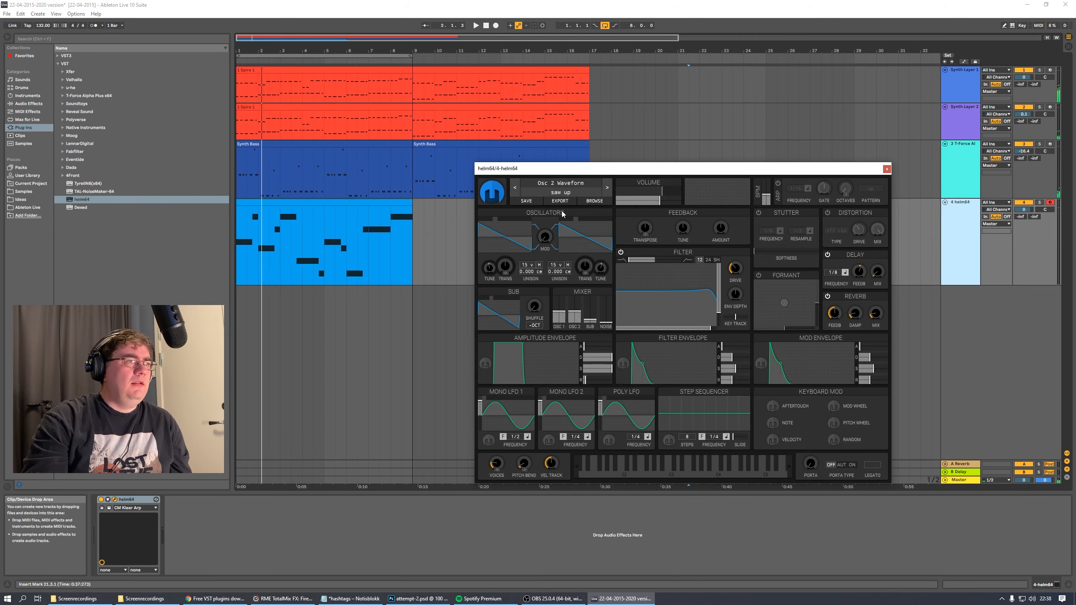
{"action": "left_click", "coordinate": [595, 201]}
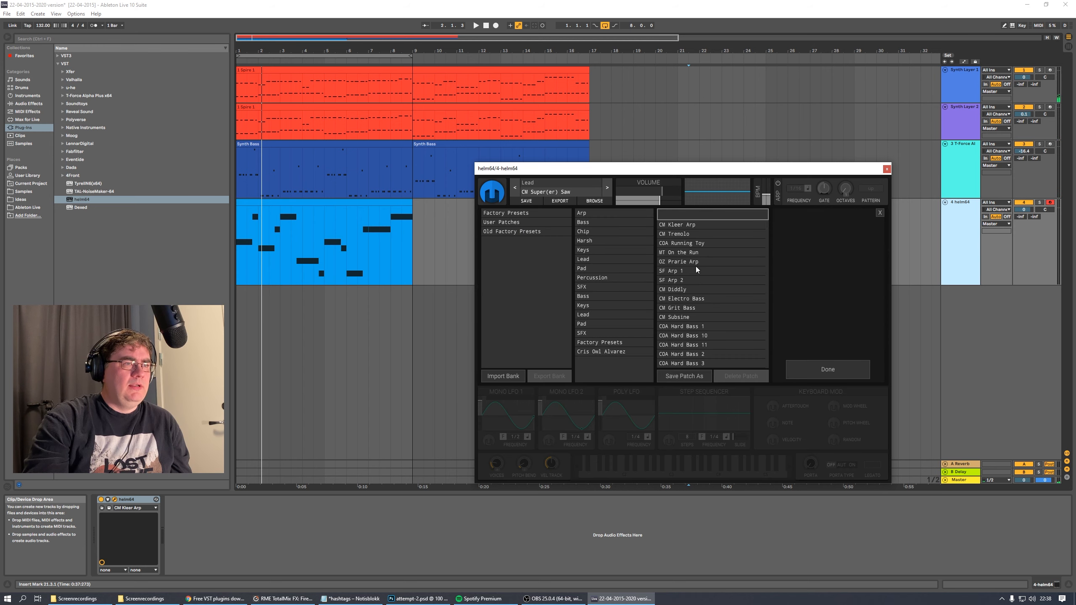
{"action": "left_click", "coordinate": [600, 262]}
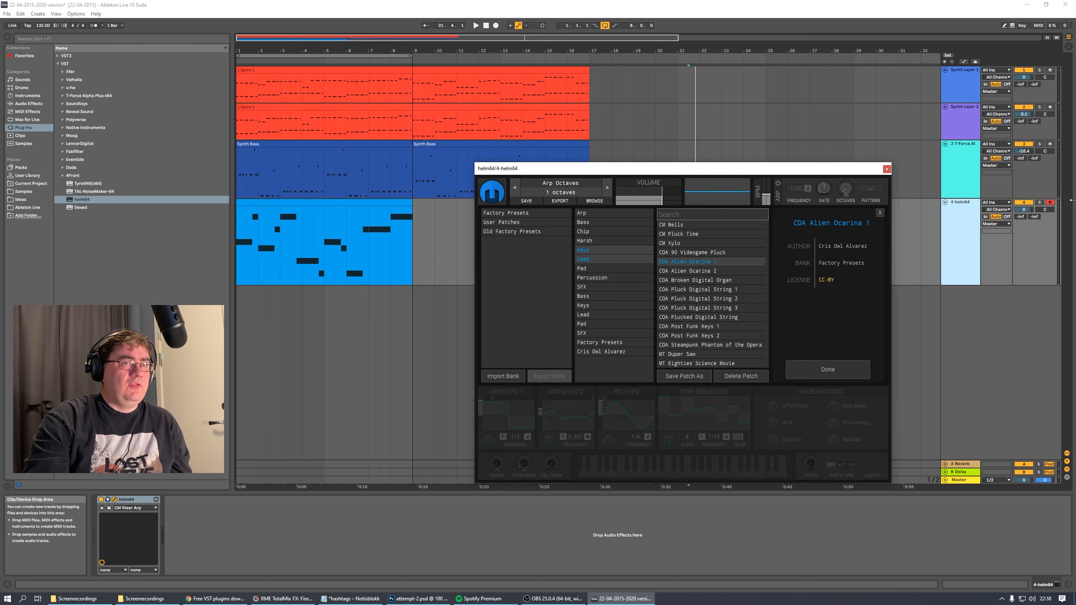
Solo the helm64 track, play it from the start to audition the patch, and close the Helm window
{"action": "left_click", "coordinate": [1031, 201]}
{"action": "left_click", "coordinate": [1038, 203]}
{"action": "key", "text": "Home"}
{"action": "key", "text": "space"}
{"action": "key", "text": "space"}
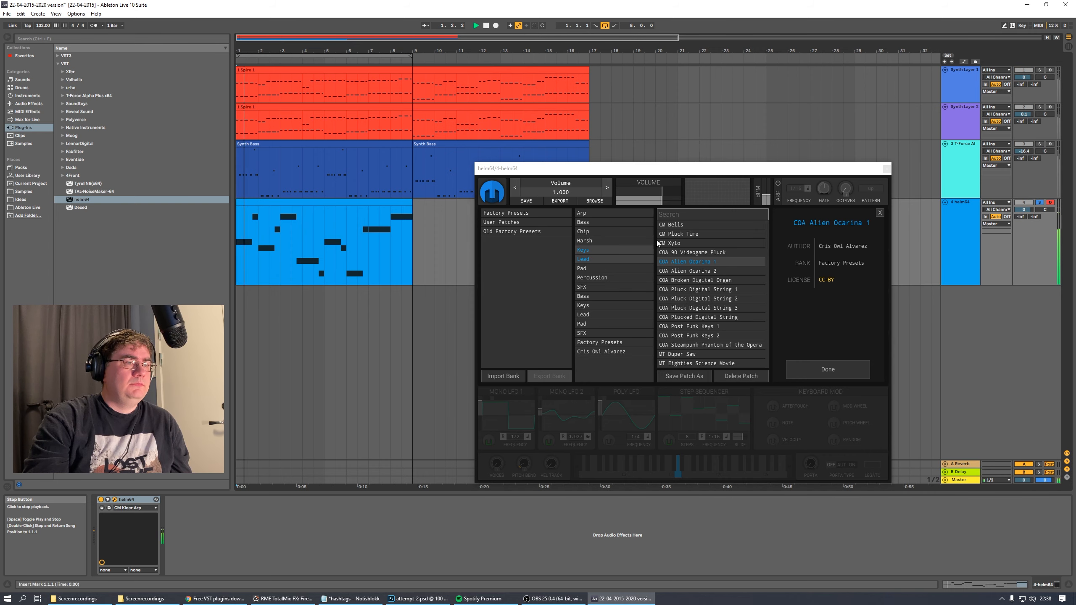
{"action": "left_click", "coordinate": [887, 166]}
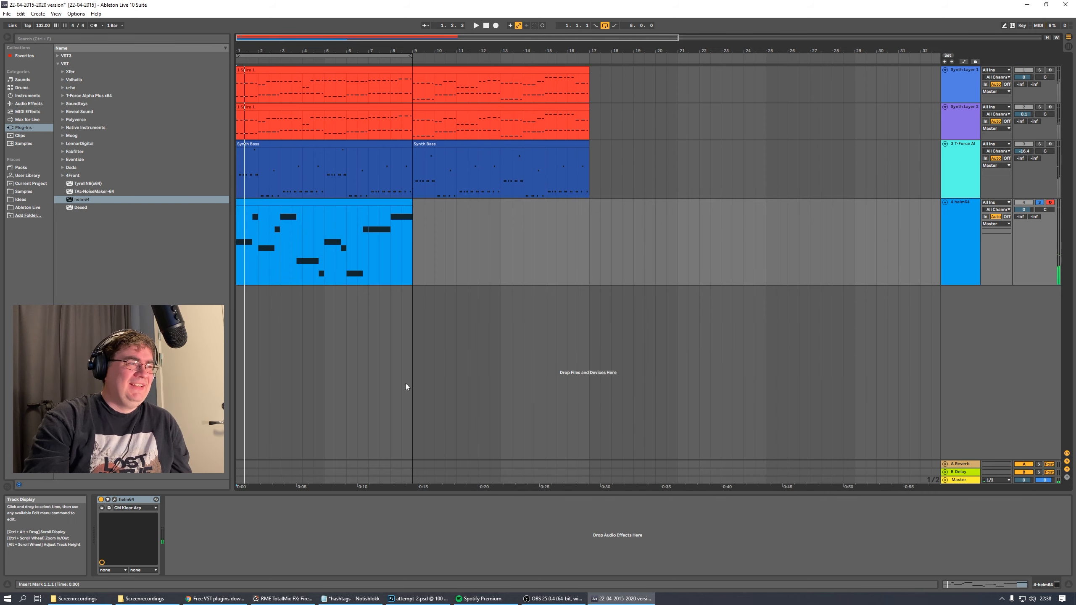
Delete Helm from the melody track and load the Dexed synth in its place
{"action": "left_click", "coordinate": [129, 499]}
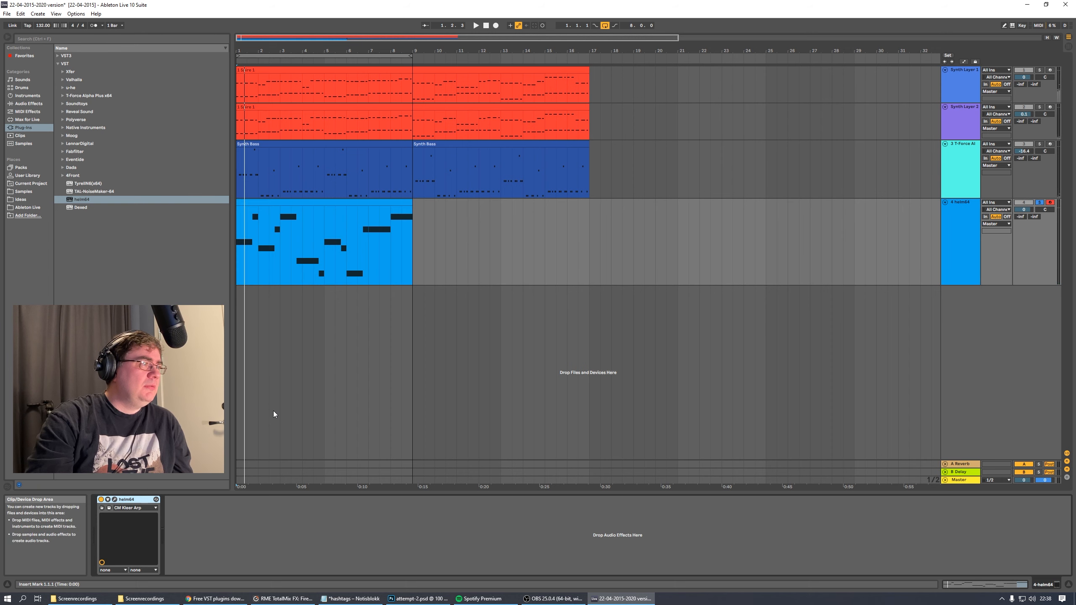
{"action": "key", "text": "Delete"}
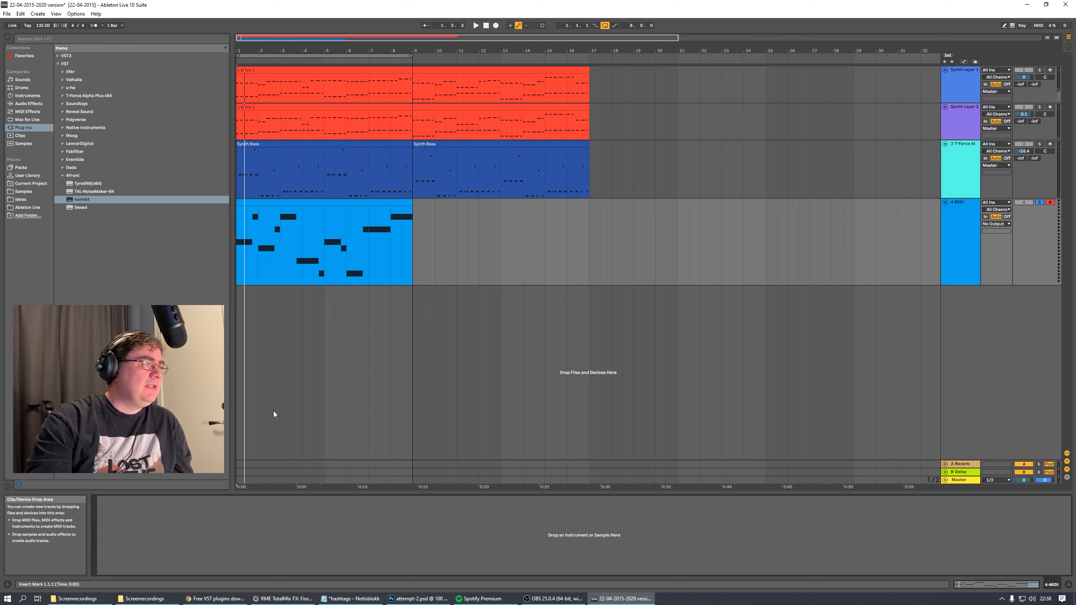
{"action": "double_click", "coordinate": [79, 207]}
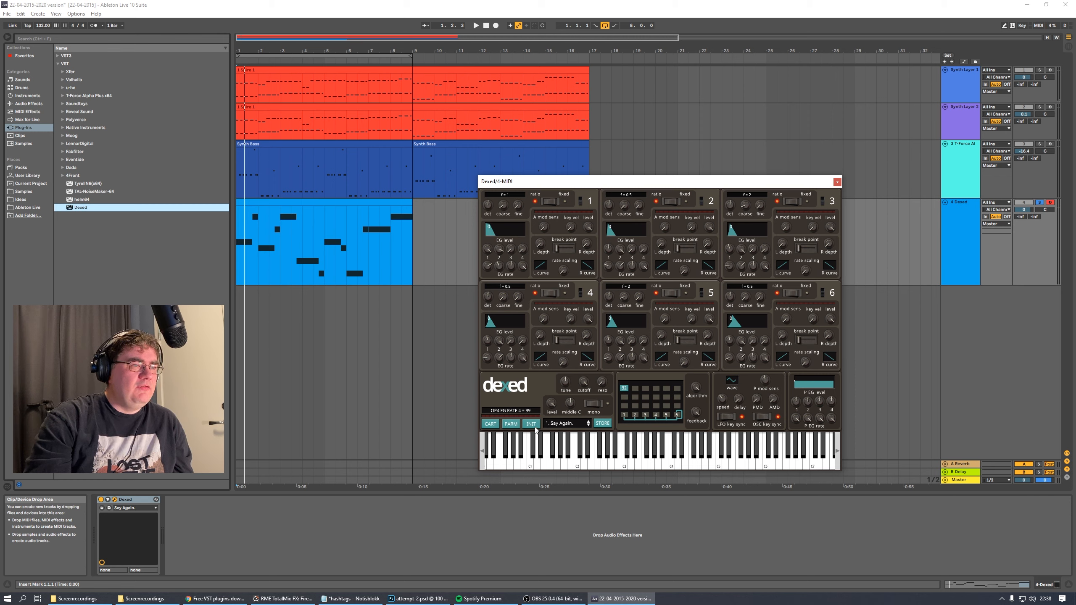
Load the ELECTRON 1 preset in Dexed, play the melody and try further presets from its program list
{"action": "left_click", "coordinate": [561, 423]}
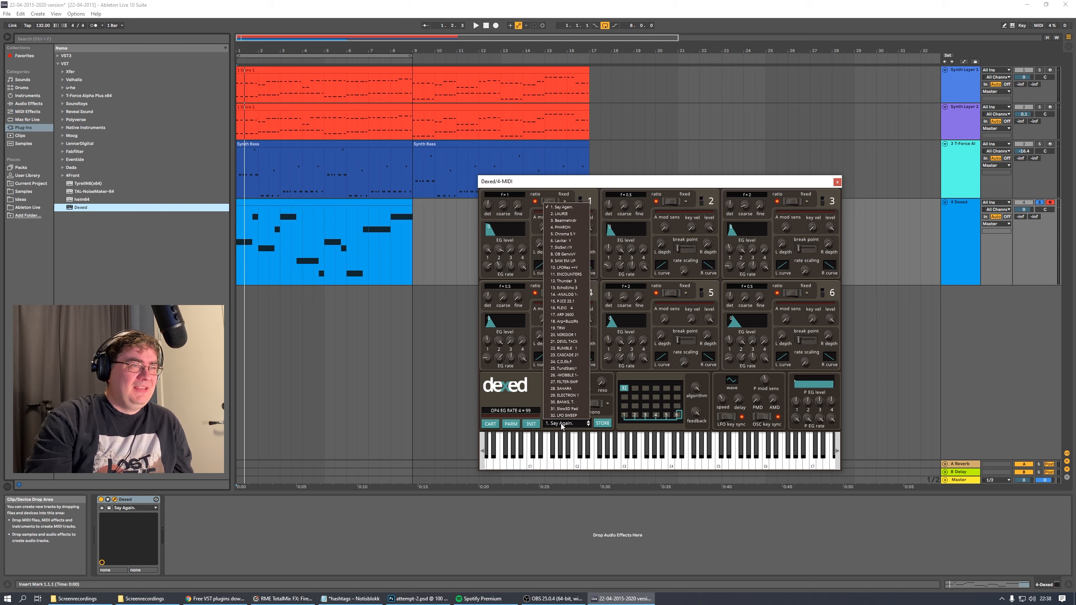
{"action": "left_click", "coordinate": [572, 396]}
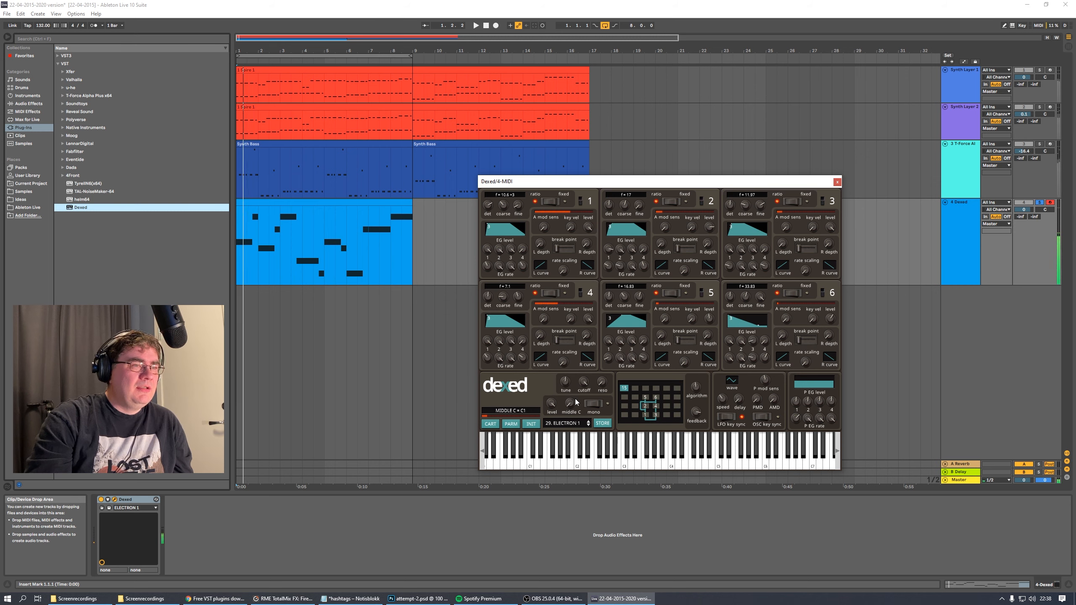
{"action": "left_click", "coordinate": [564, 425]}
{"action": "left_click", "coordinate": [566, 408]}
{"action": "key", "text": "space"}
{"action": "left_click", "coordinate": [568, 422]}
{"action": "left_click", "coordinate": [569, 415]}
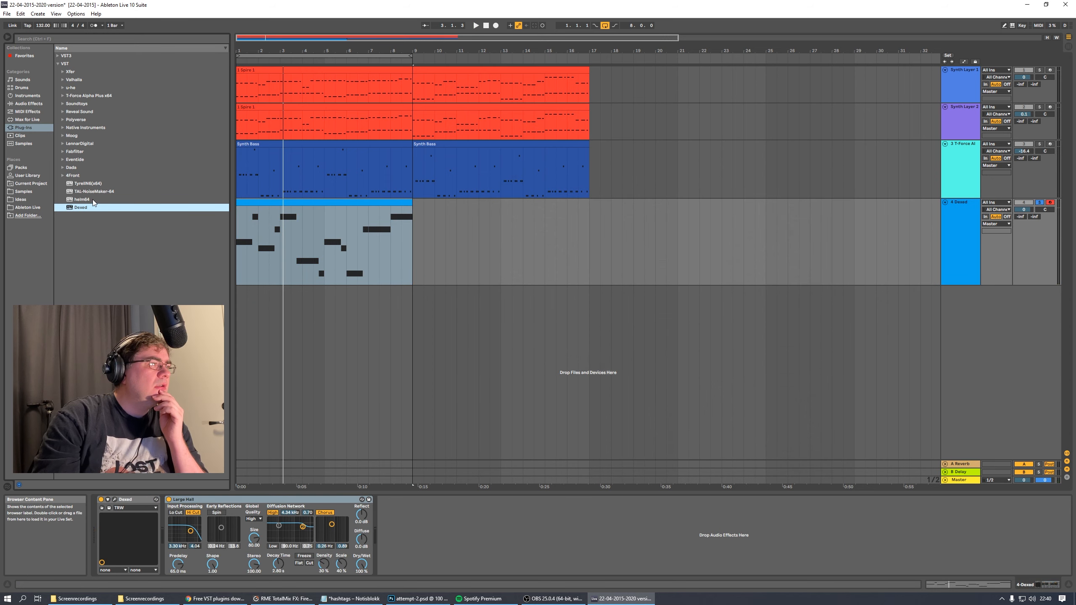
Load TyrellN6 on the melody track and transpose all the melody notes down one octave
{"action": "left_click", "coordinate": [92, 184]}
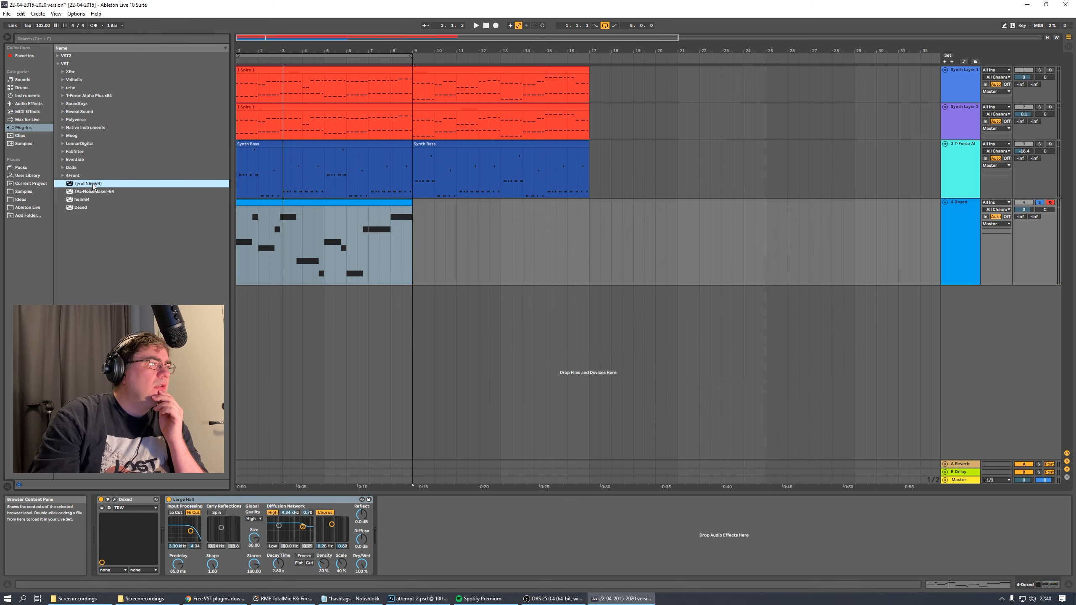
{"action": "left_click_drag", "start_coordinate": [295, 292], "coordinate": [314, 258]}
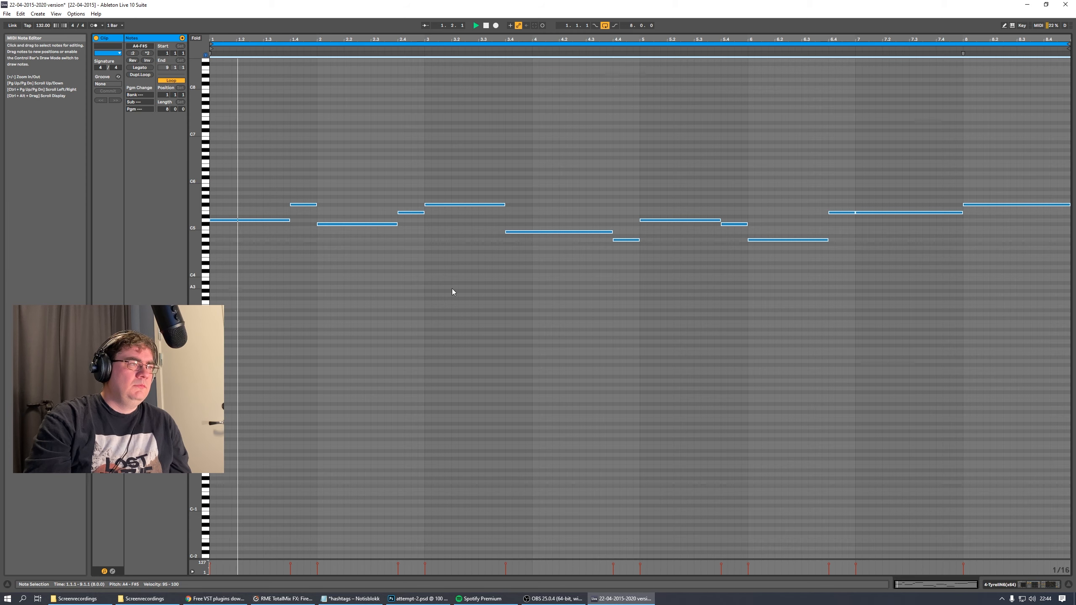
{"action": "key", "text": "ctrl+Left"}
{"action": "key", "text": "ctrl+a"}
{"action": "key", "text": "shift+Down"}
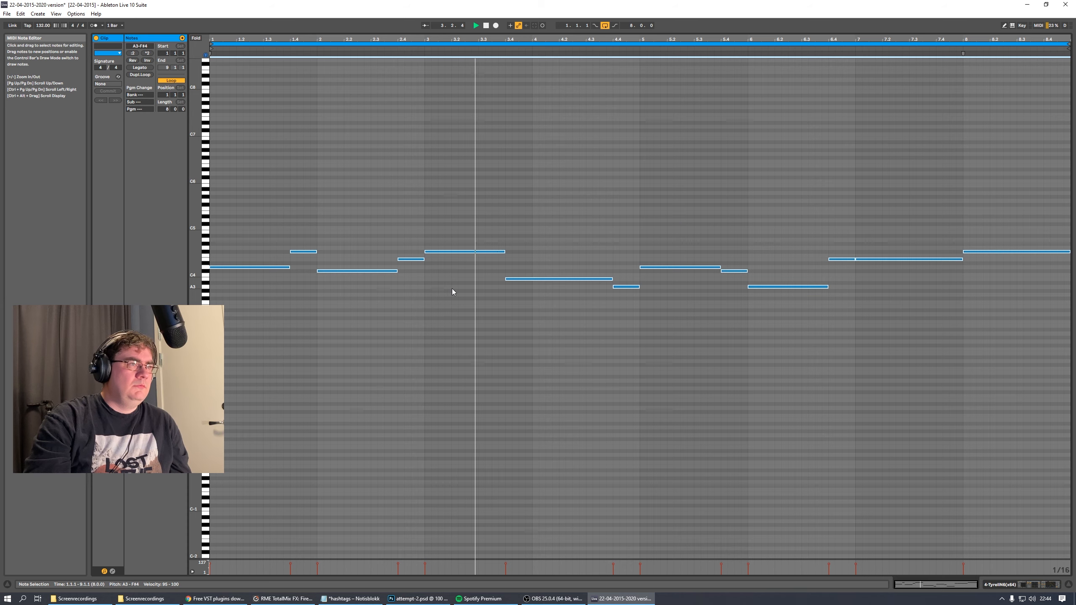
{"action": "key", "text": "space"}
{"action": "key", "text": "space"}
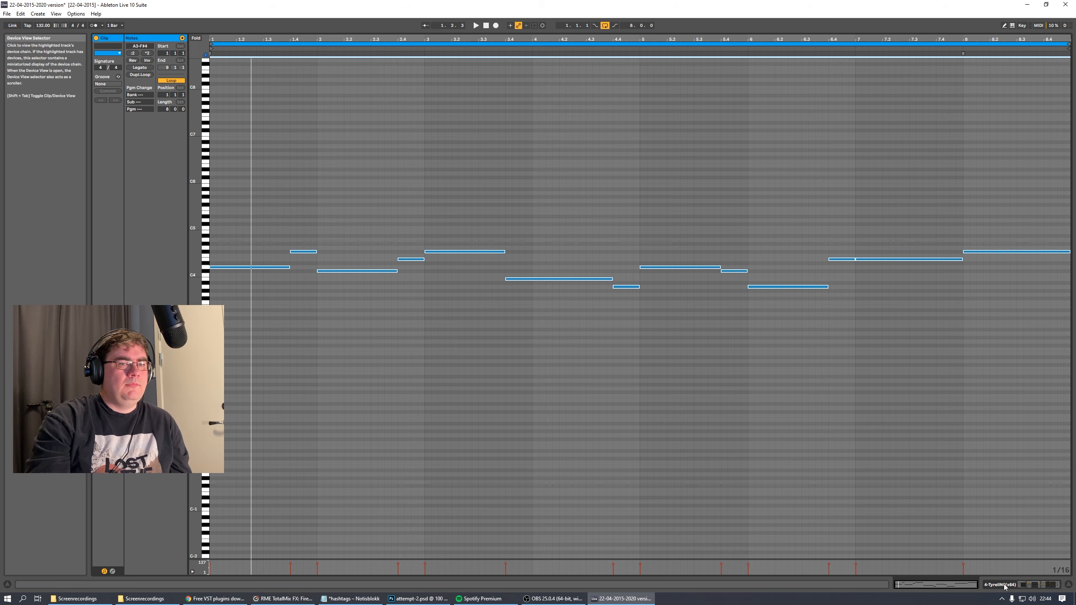
Search the audio effects for "glue" and insert Glue Compressor between TyrellN6 and the Dotted Eighth Note delay
{"action": "left_click", "coordinate": [1001, 586]}
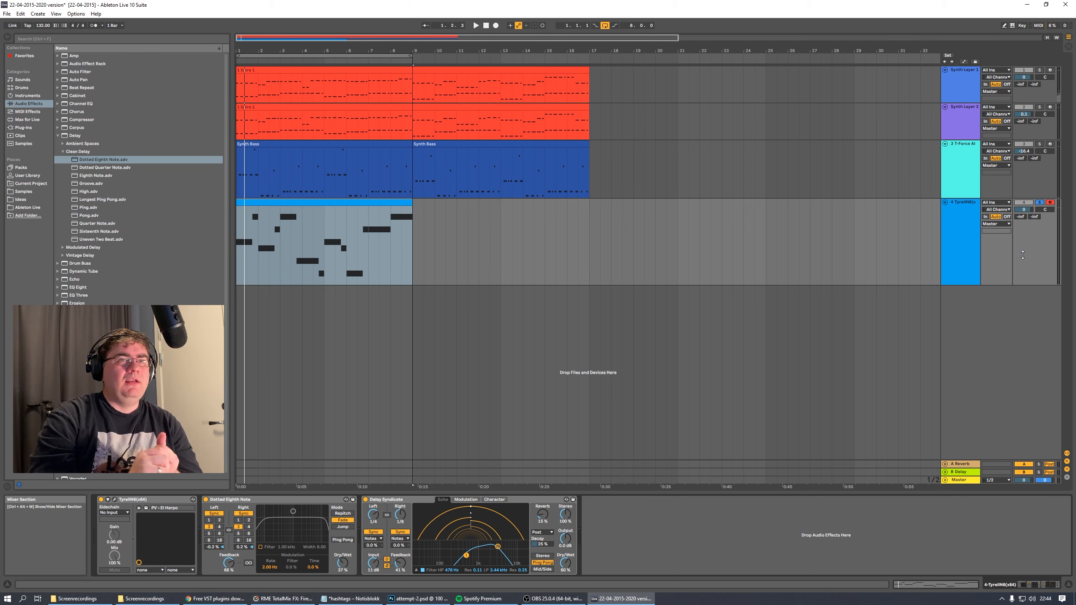
{"action": "left_click", "coordinate": [954, 219]}
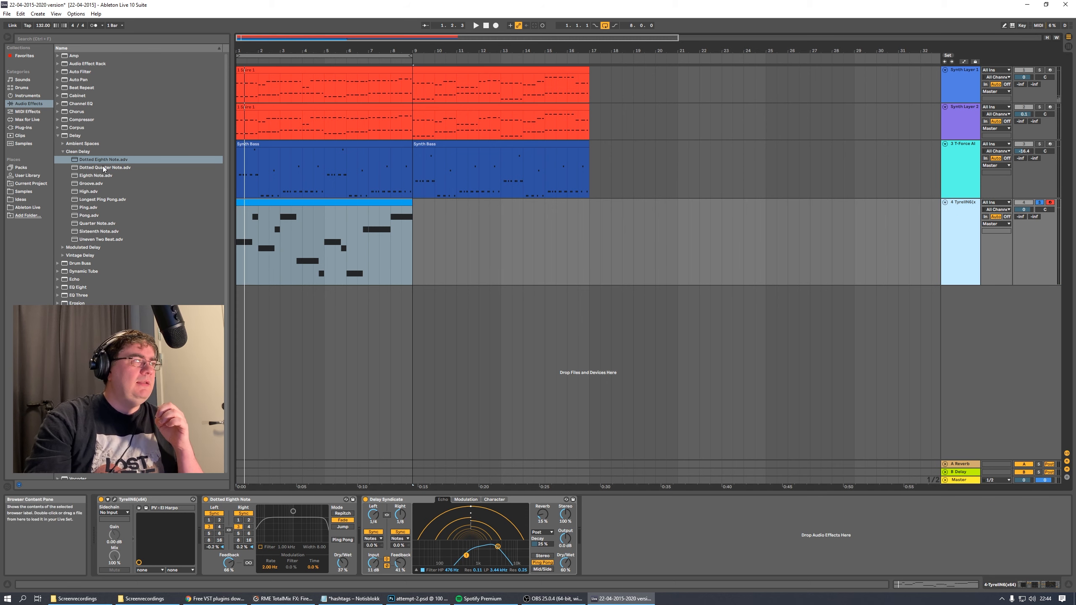
{"action": "left_click", "coordinate": [27, 126]}
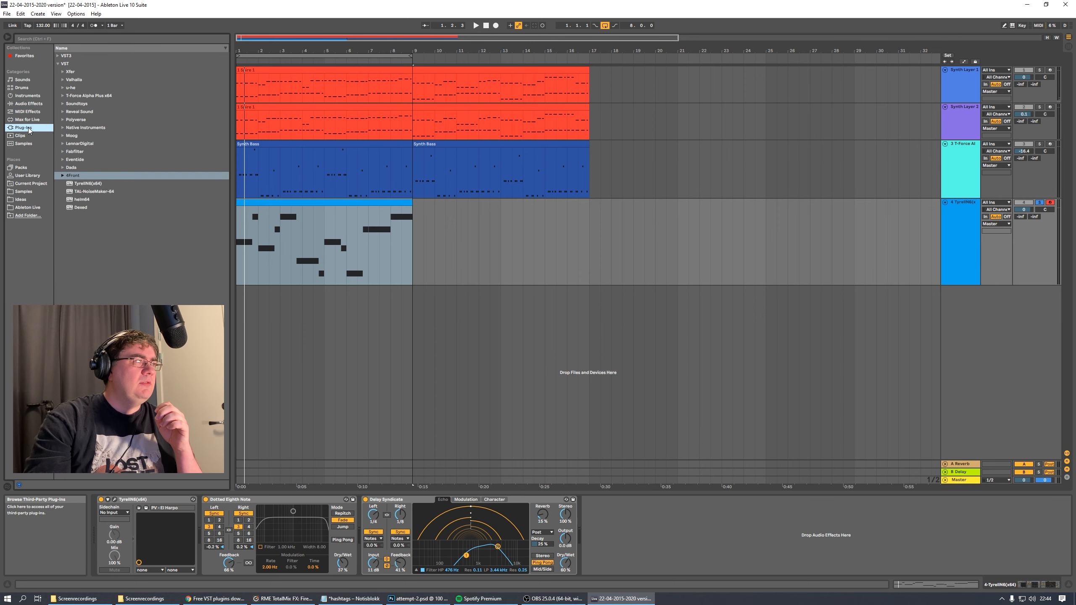
{"action": "left_click", "coordinate": [88, 38]}
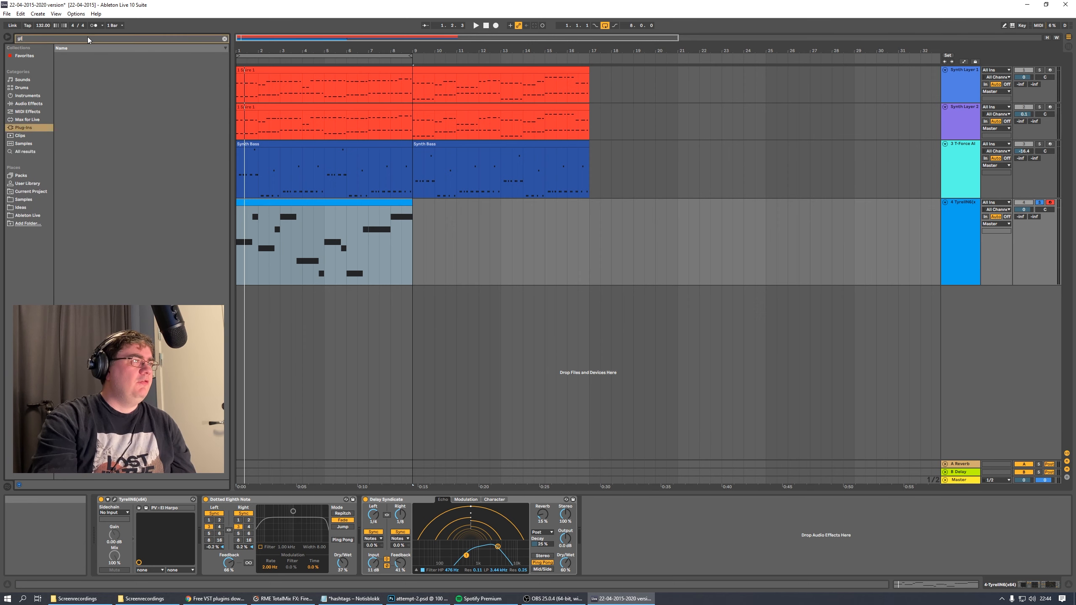
{"action": "left_click", "coordinate": [26, 96]}
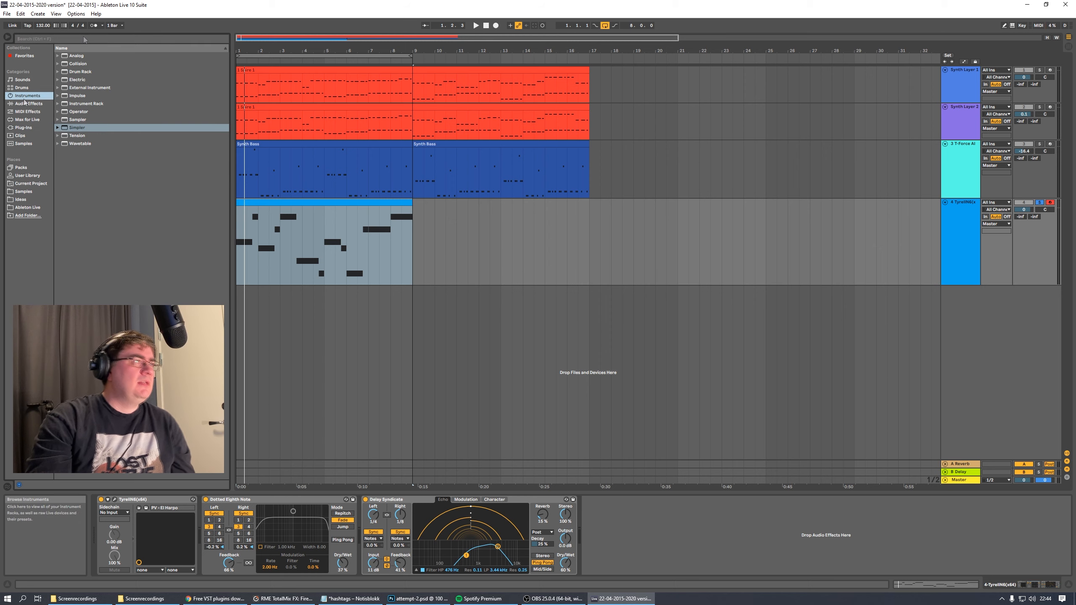
{"action": "left_click", "coordinate": [34, 104]}
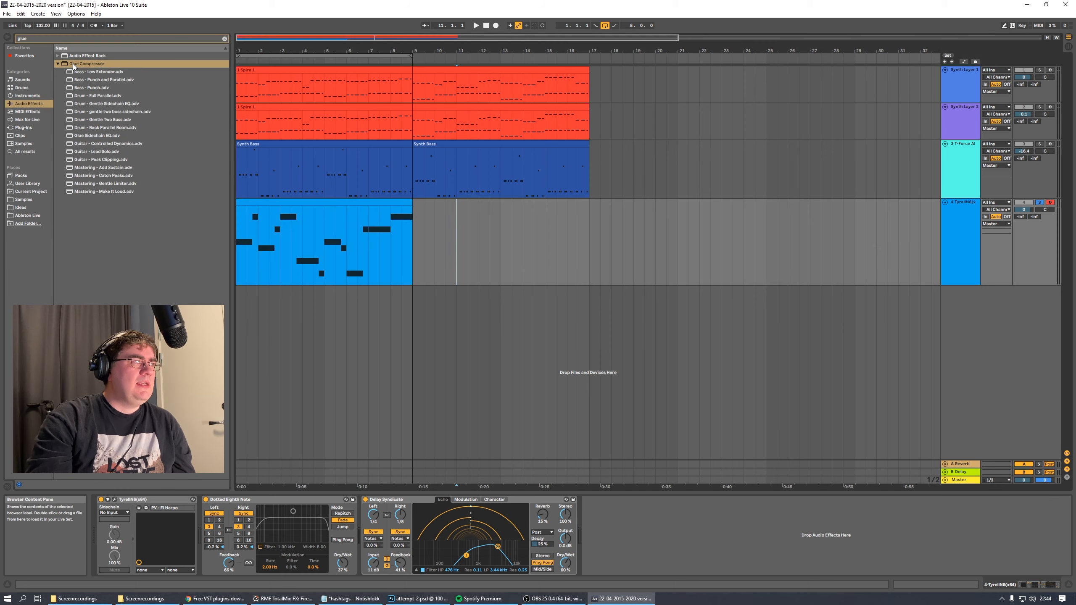
{"action": "left_click_drag", "start_coordinate": [74, 64], "coordinate": [220, 530]}
Play the melody from the start and set the Glue Compressor's threshold to about -27 dB and makeup gain to 5.24 dB
{"action": "key", "text": "space"}
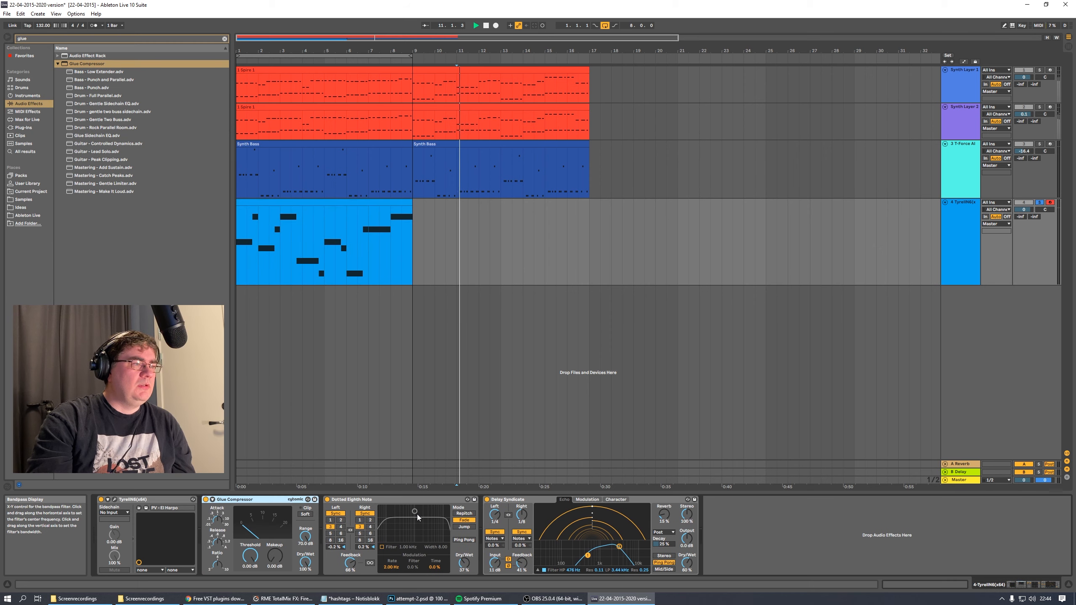
{"action": "double_click", "coordinate": [487, 26]}
{"action": "key", "text": "space"}
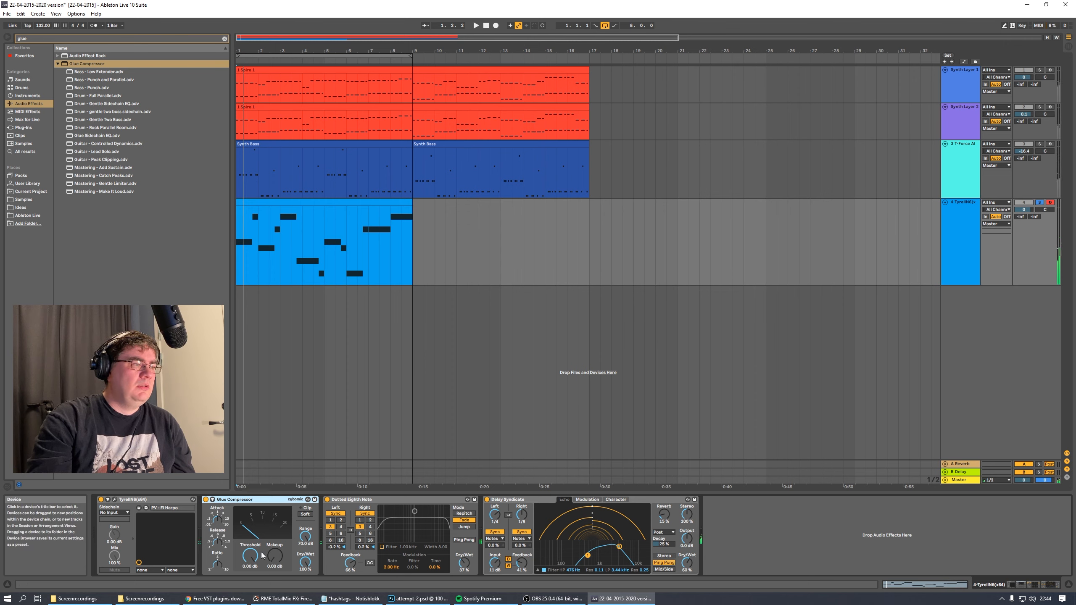
{"action": "key", "text": "space"}
{"action": "left_click_drag", "start_coordinate": [251, 555], "coordinate": [250, 584]}
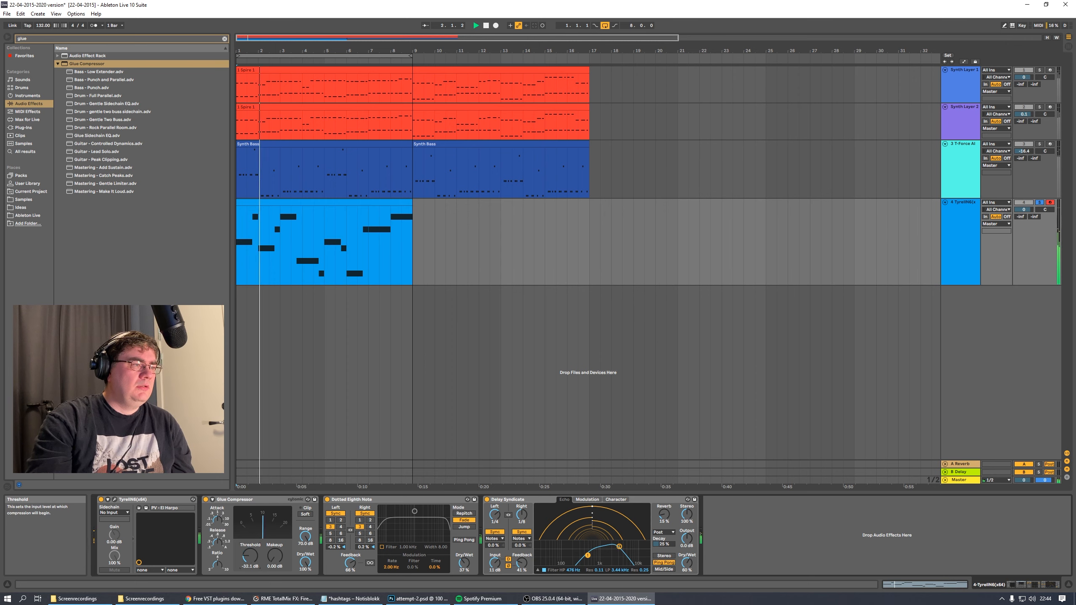
{"action": "left_click_drag", "start_coordinate": [252, 556], "coordinate": [252, 544]}
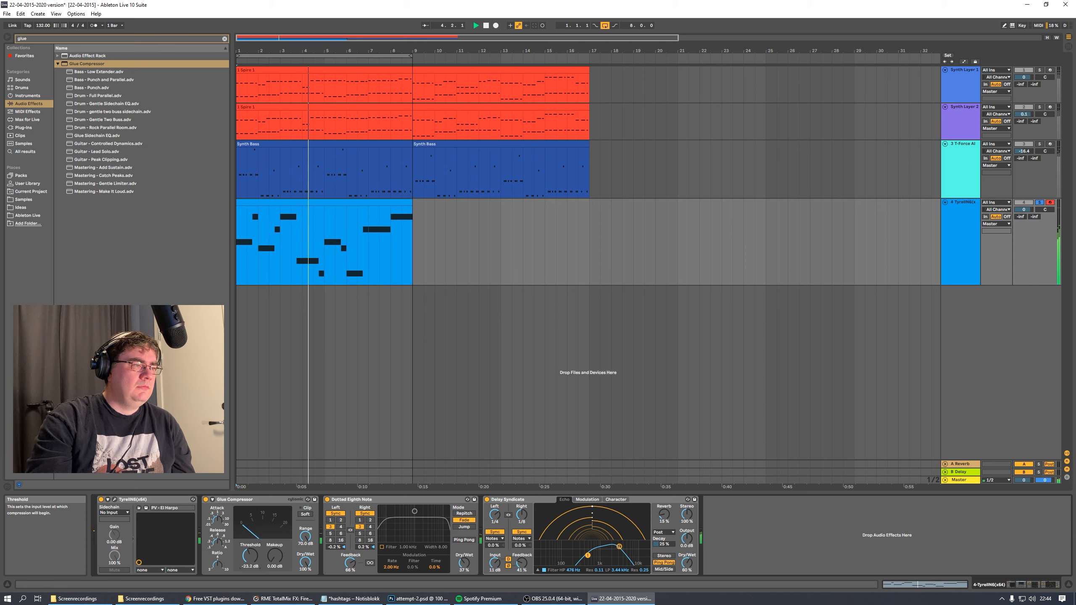
{"action": "left_click_drag", "start_coordinate": [274, 556], "coordinate": [275, 545]}
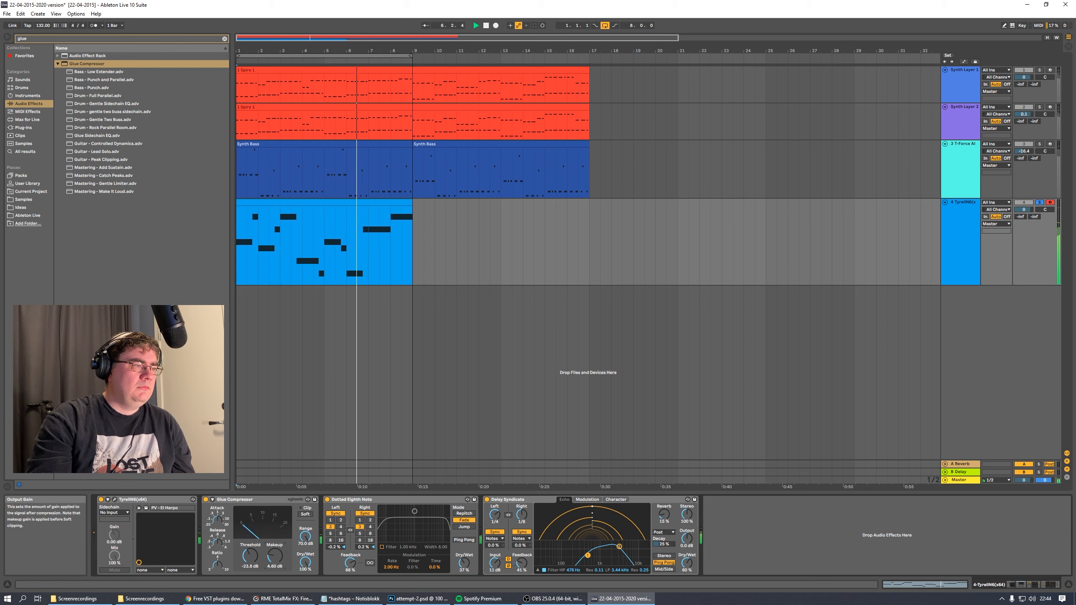
{"action": "left_click_drag", "start_coordinate": [275, 557], "coordinate": [252, 563]}
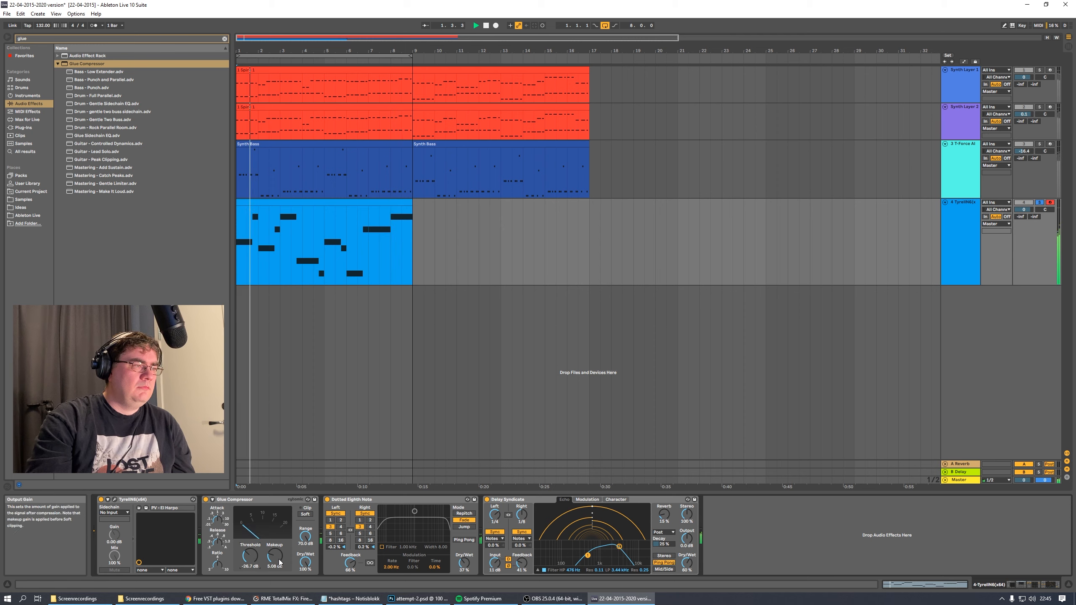
{"action": "left_click_drag", "start_coordinate": [274, 557], "coordinate": [274, 555]}
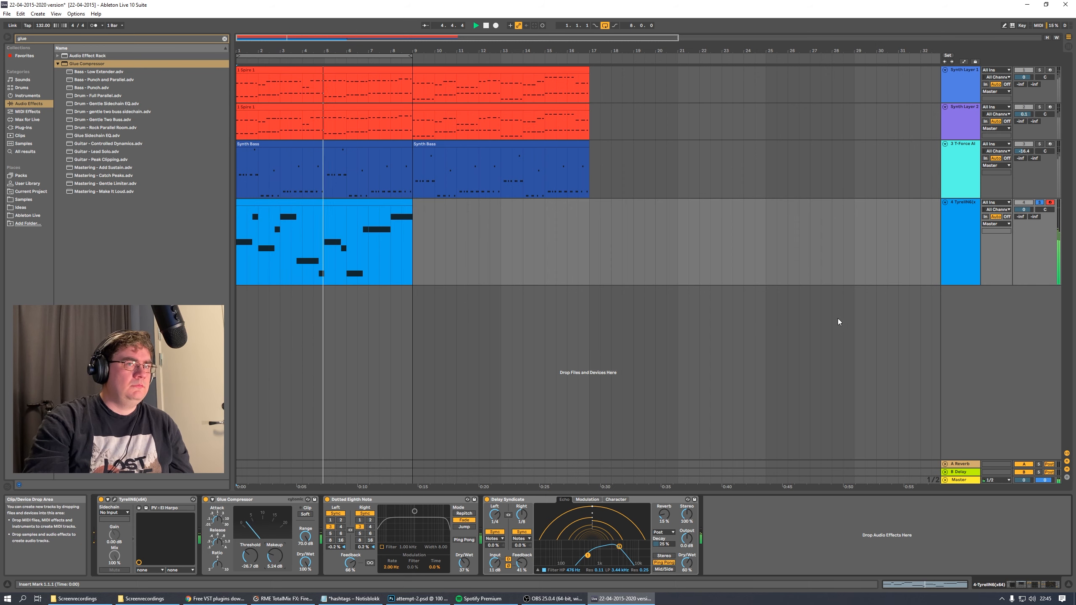
Raise TyrellN6's filter cutoff to 114 and readjust the Glue Compressor's threshold, leaving the synth window closed
{"action": "left_click", "coordinate": [115, 500]}
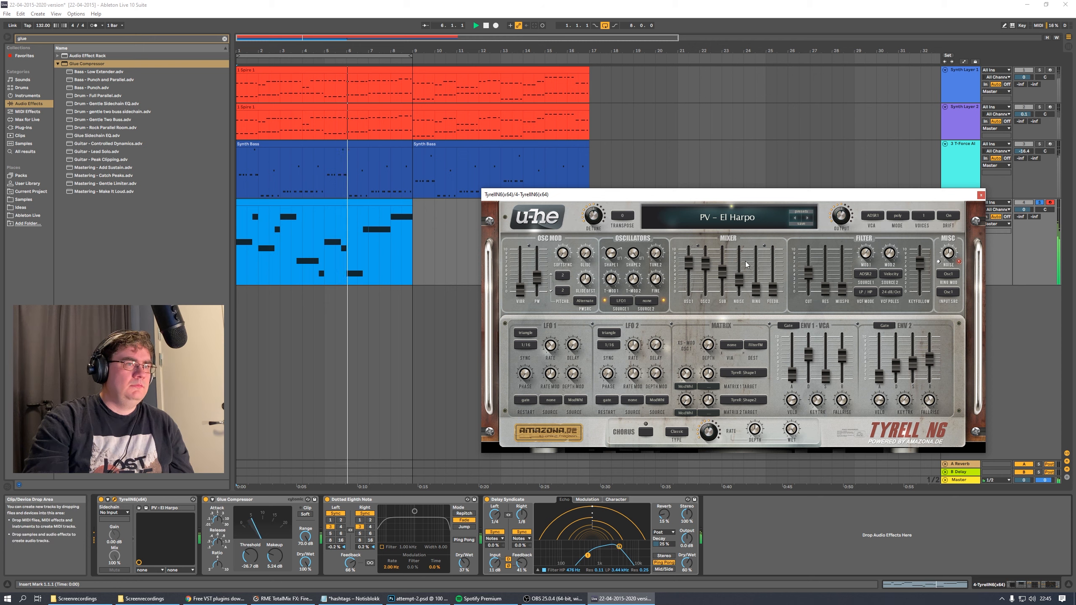
{"action": "left_click_drag", "start_coordinate": [811, 277], "coordinate": [812, 272]}
{"action": "left_click_drag", "start_coordinate": [250, 555], "coordinate": [253, 559]}
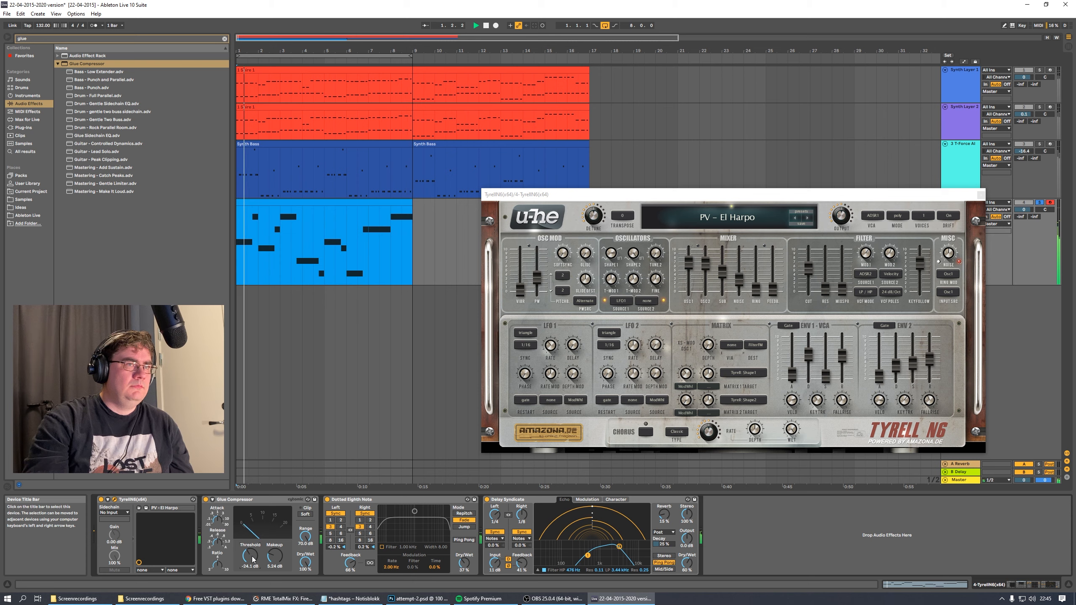
{"action": "left_click", "coordinate": [811, 265]}
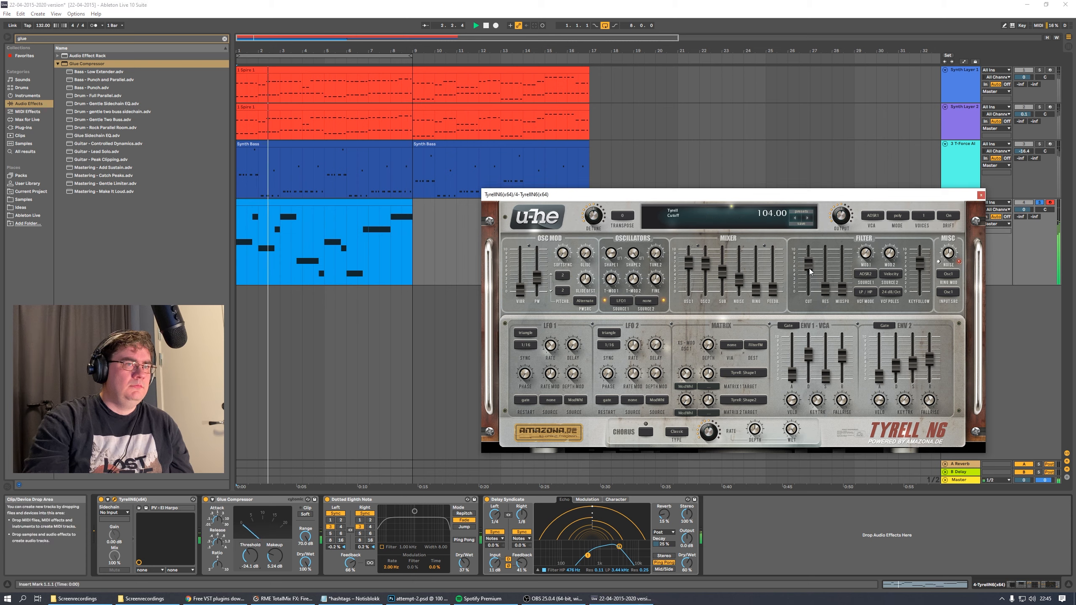
{"action": "left_click_drag", "start_coordinate": [811, 263], "coordinate": [810, 265]}
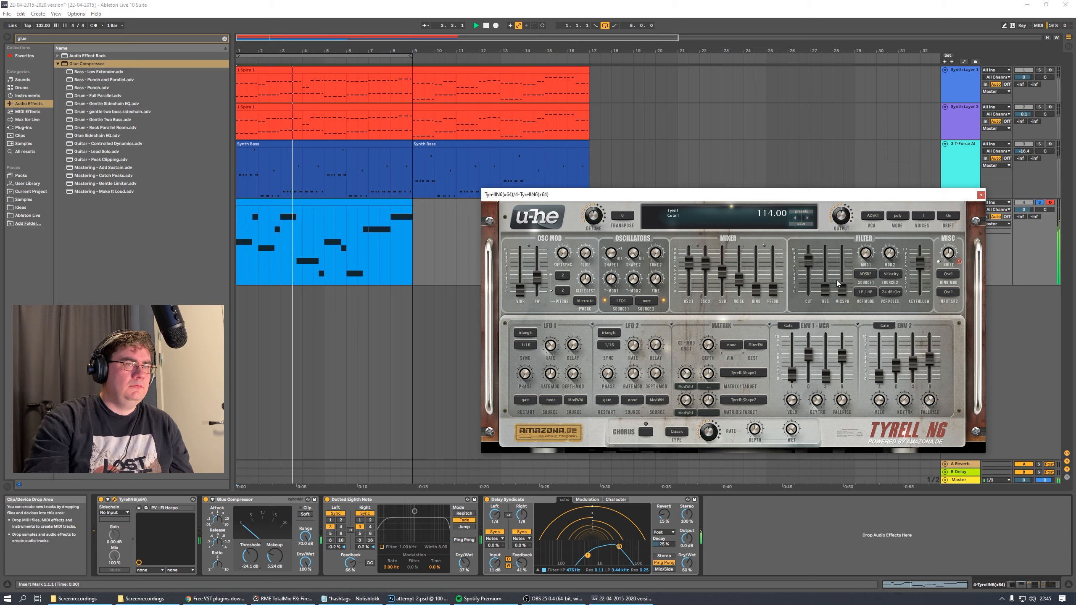
{"action": "left_click", "coordinate": [981, 196]}
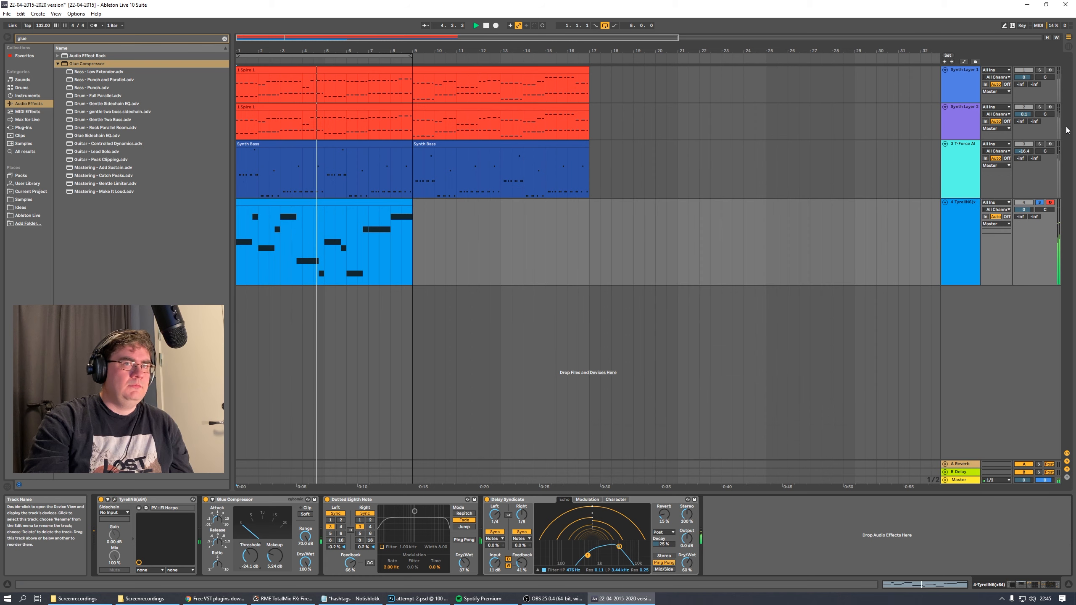
Solo the bass and both synth layers along with the TyrellN6 melody to hear them together
{"action": "left_click", "coordinate": [1039, 109]}
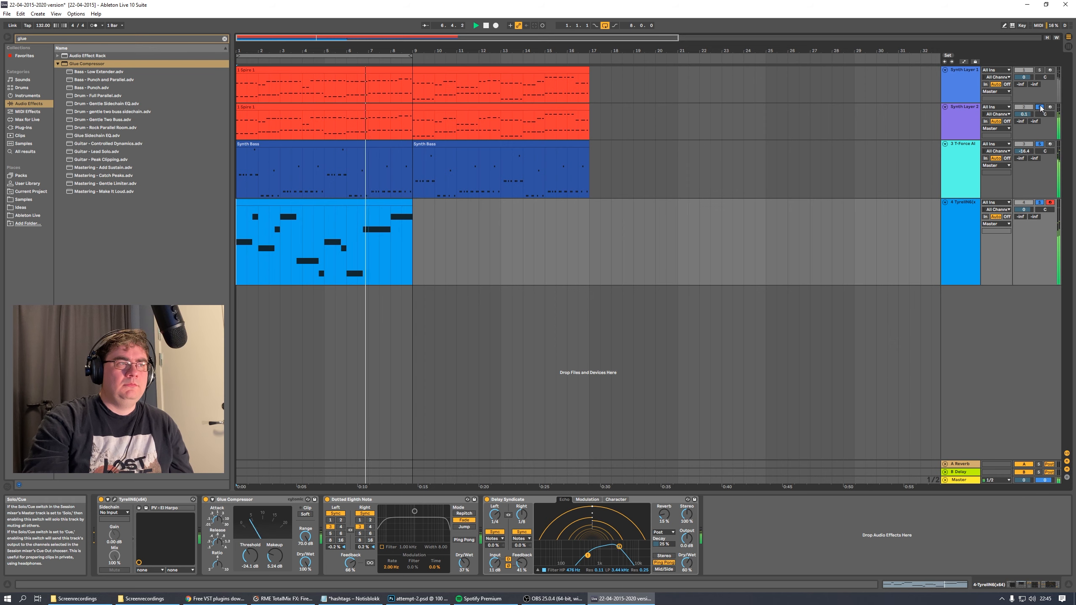
{"action": "left_click", "coordinate": [1040, 70]}
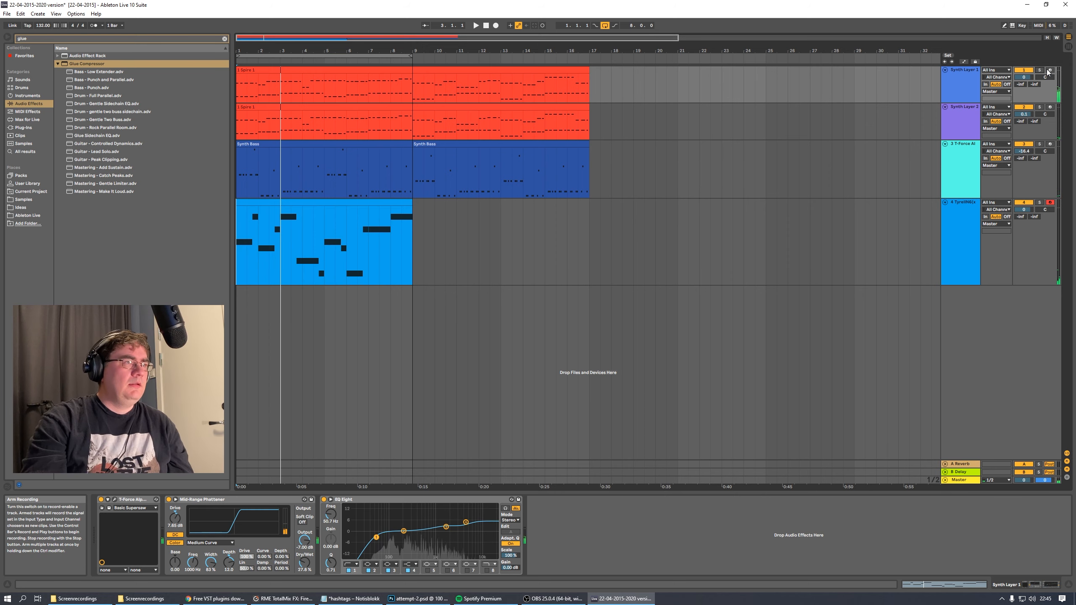
Duplicate the TyrellN6 melody clip so a second copy fills bars 9 to 17
{"action": "left_click", "coordinate": [296, 206]}
{"action": "left_click_drag", "start_coordinate": [296, 206], "coordinate": [466, 211]}
{"action": "left_click_drag", "start_coordinate": [537, 83], "coordinate": [515, 83]}
Automate the filter cutoff of both synth layers so it rises over the first eight bars
{"action": "key", "text": "a"}
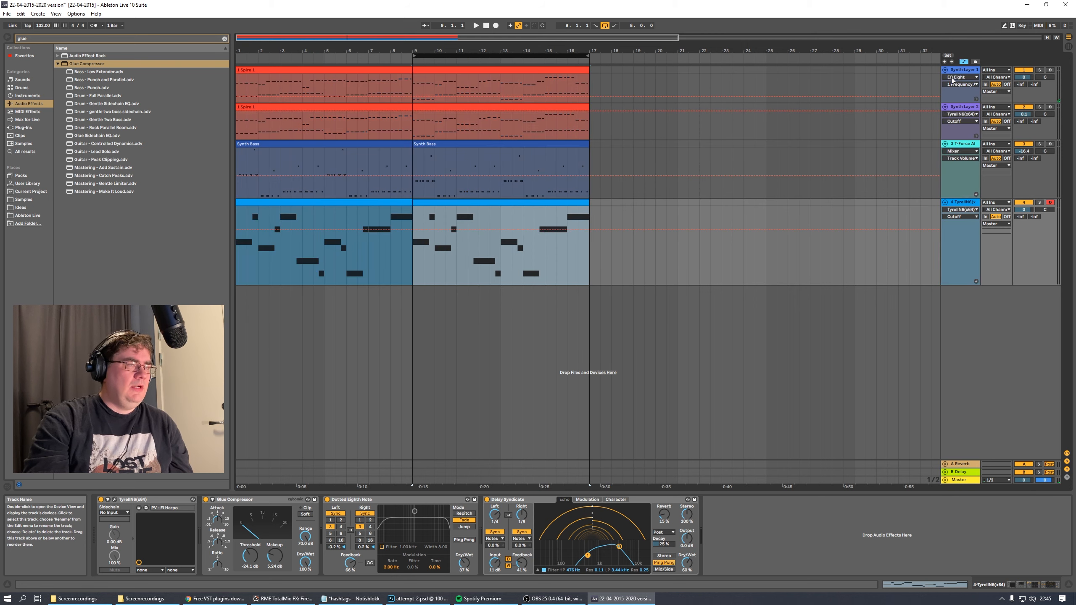
{"action": "left_click", "coordinate": [966, 71]}
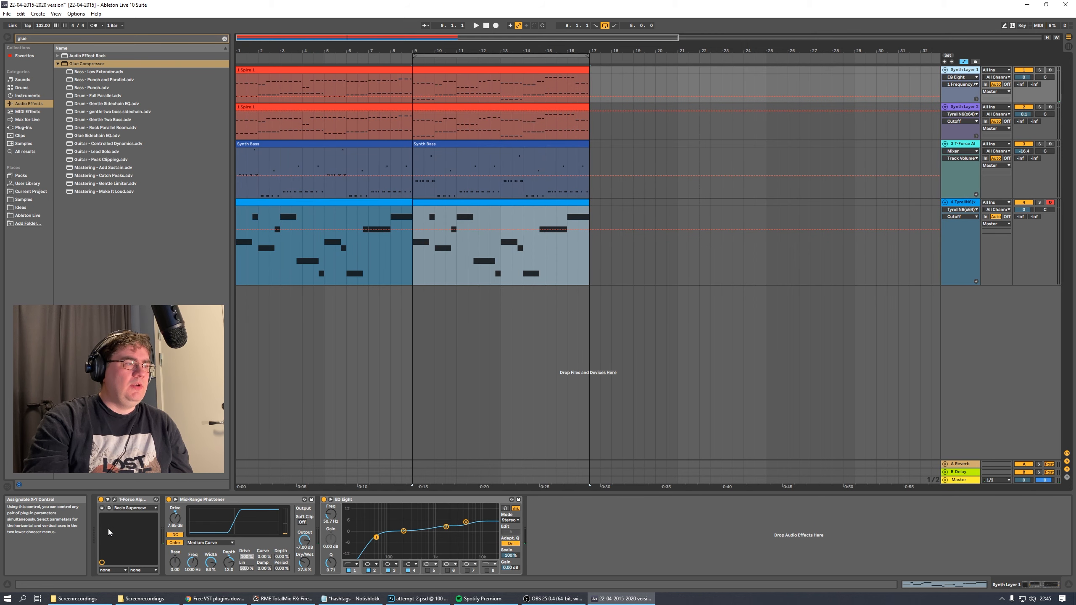
{"action": "left_click", "coordinate": [115, 500]}
{"action": "left_click", "coordinate": [951, 109]}
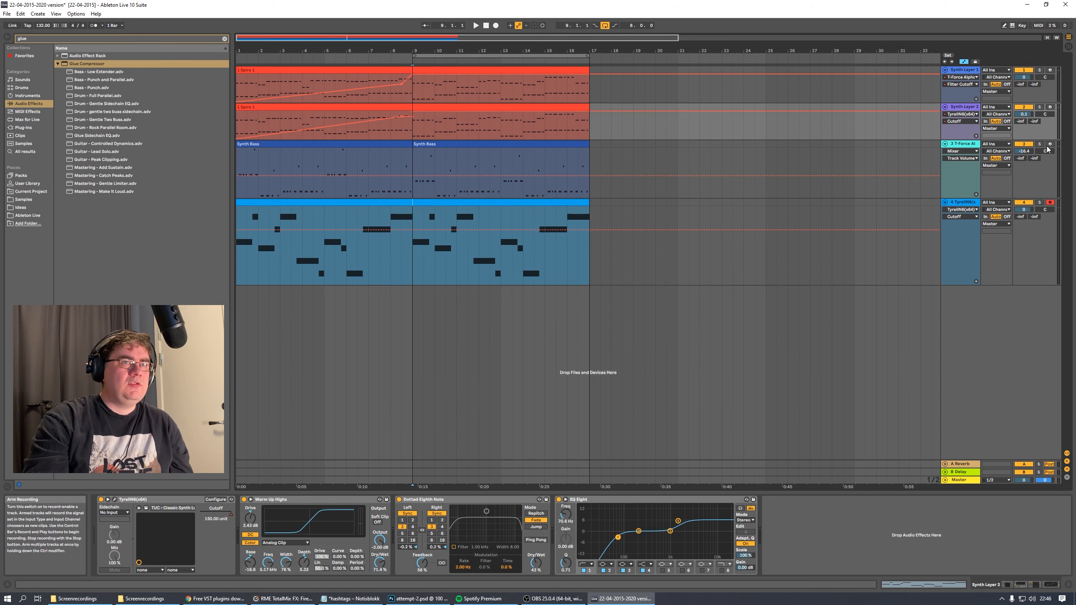
Play the filter cutoff sweeps on the synth layers and hide the automation lanes
{"action": "key", "text": "space"}
{"action": "key", "text": "space"}
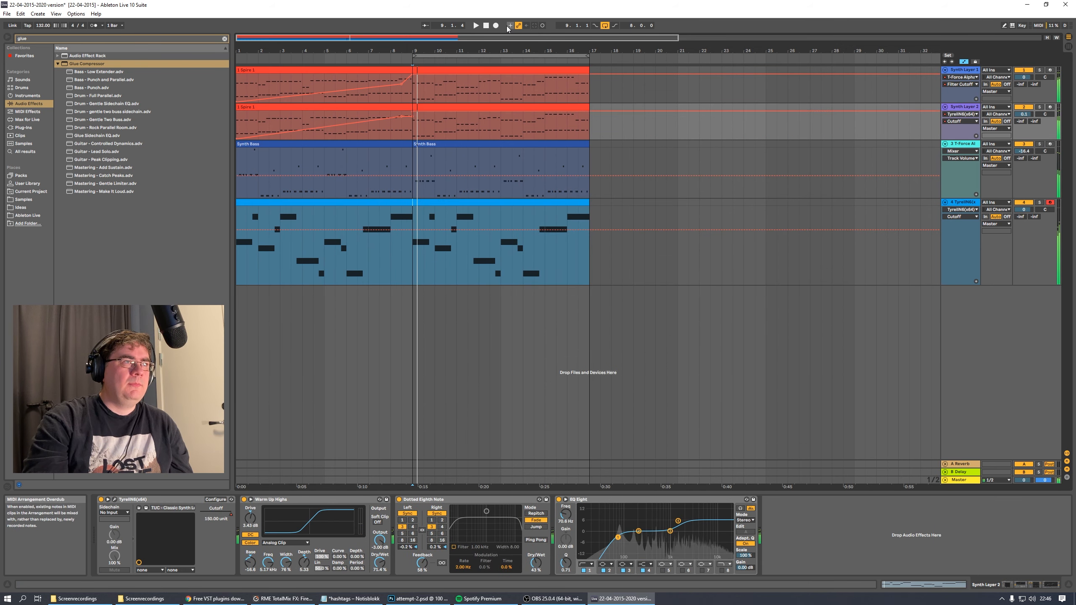
{"action": "left_click", "coordinate": [485, 26]}
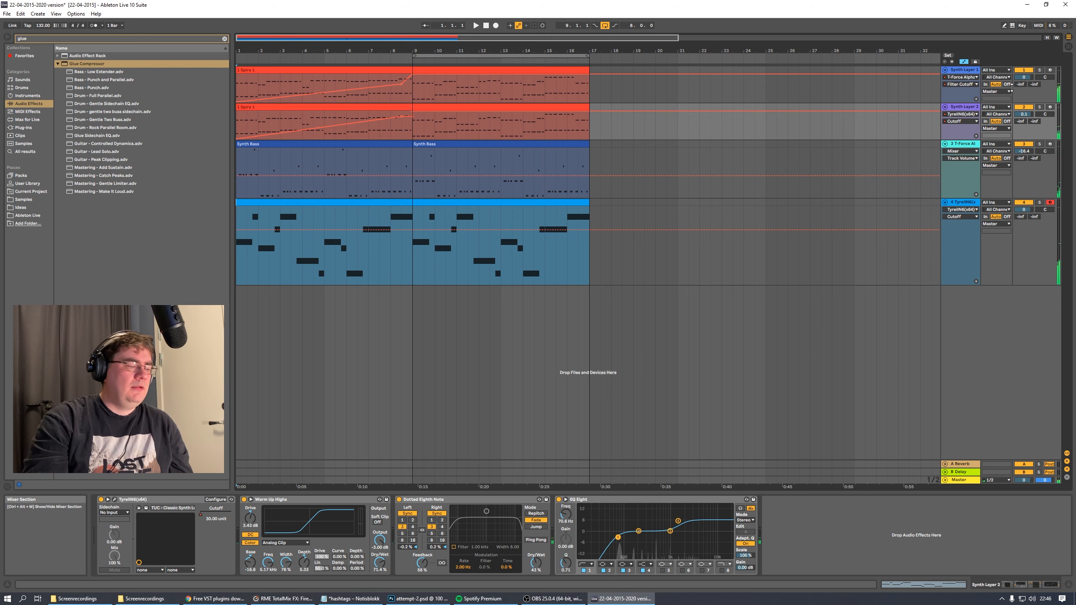
{"action": "key", "text": "a"}
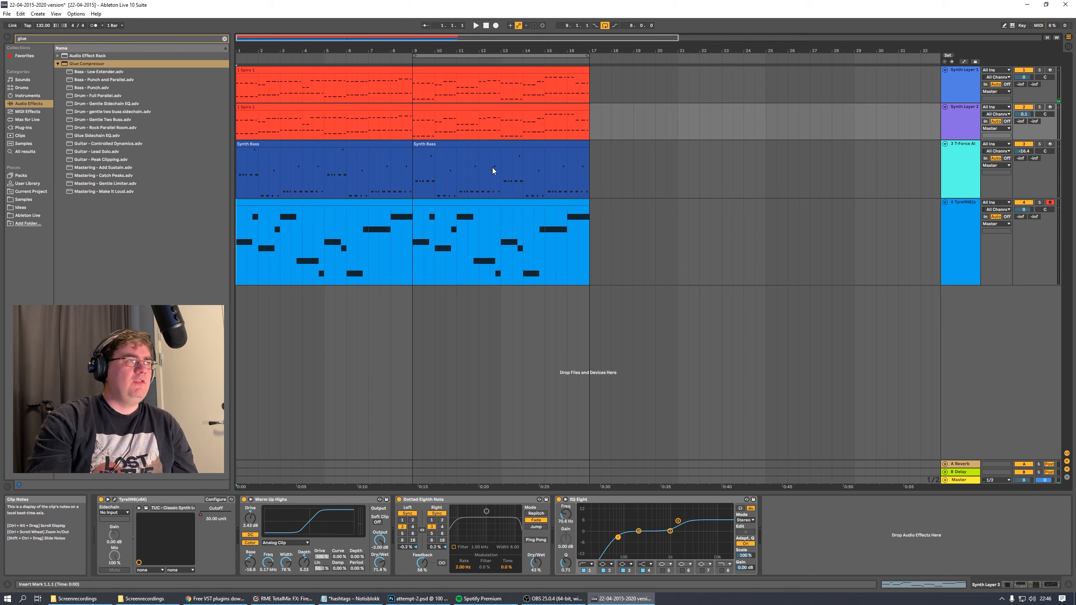
Extend the loop to span bars 1 to 17 and play all four tracks together
{"action": "left_click_drag", "start_coordinate": [414, 55], "coordinate": [186, 80]}
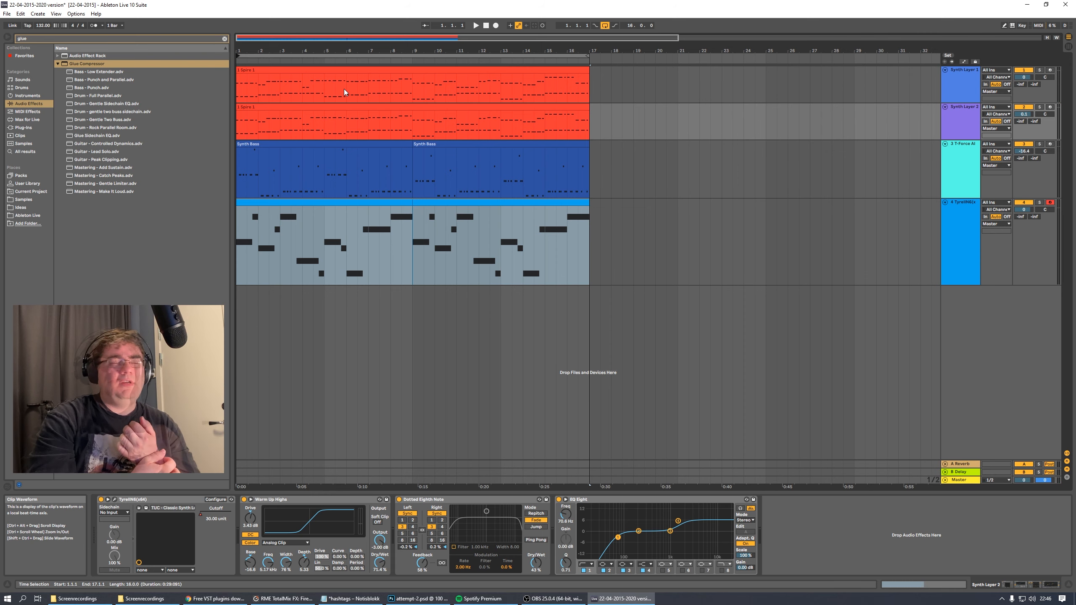
{"action": "key", "text": "space"}
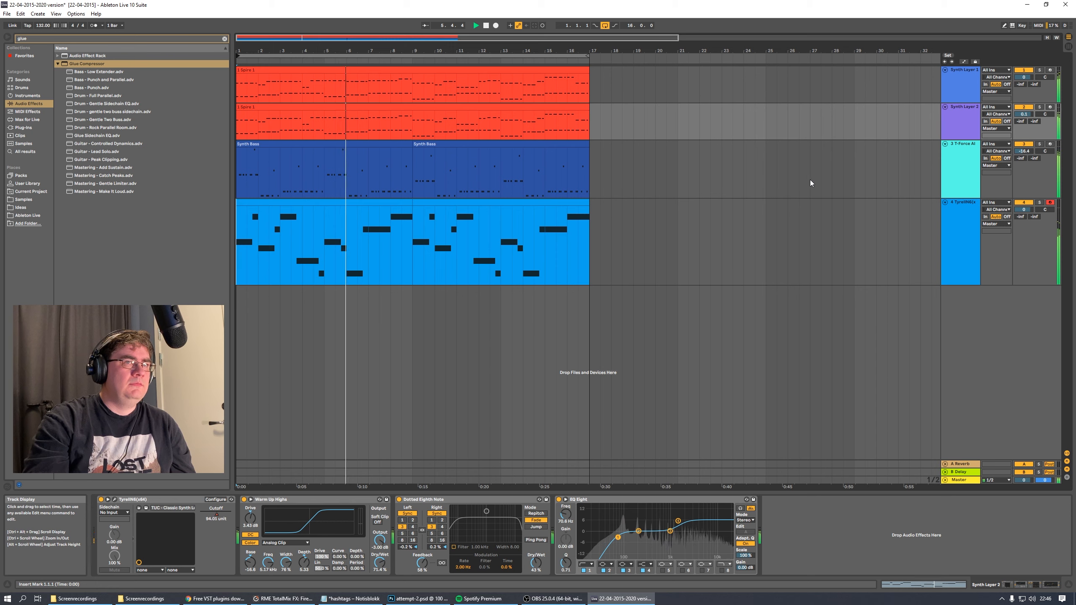
{"action": "left_click", "coordinate": [486, 26]}
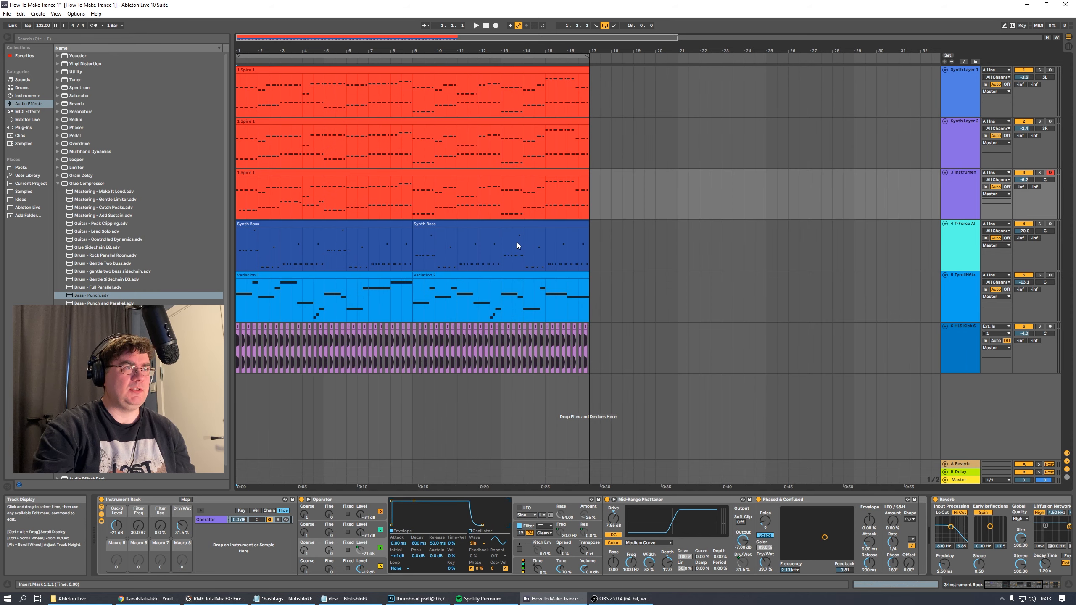
Move the whole 16-bar section on all six tracks so that it starts at bar 33
{"action": "left_click_drag", "start_coordinate": [440, 38], "coordinate": [440, 40]}
{"action": "left_click", "coordinate": [594, 55]}
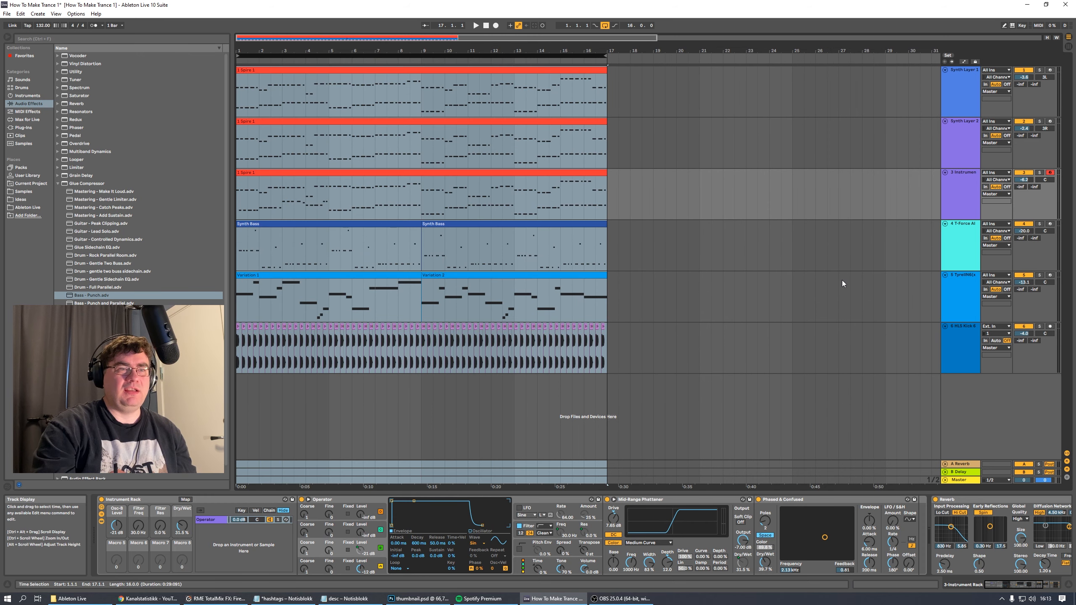
{"action": "left_click", "coordinate": [630, 330]}
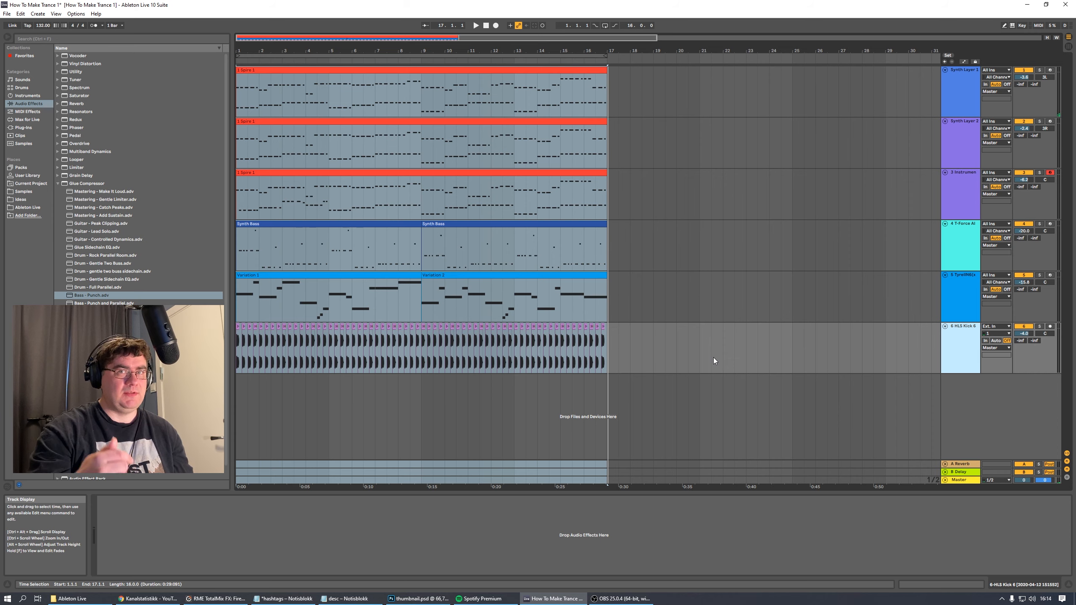
{"action": "left_click", "coordinate": [659, 357]}
{"action": "left_click_drag", "start_coordinate": [652, 38], "coordinate": [652, 11]}
{"action": "left_click", "coordinate": [348, 70]}
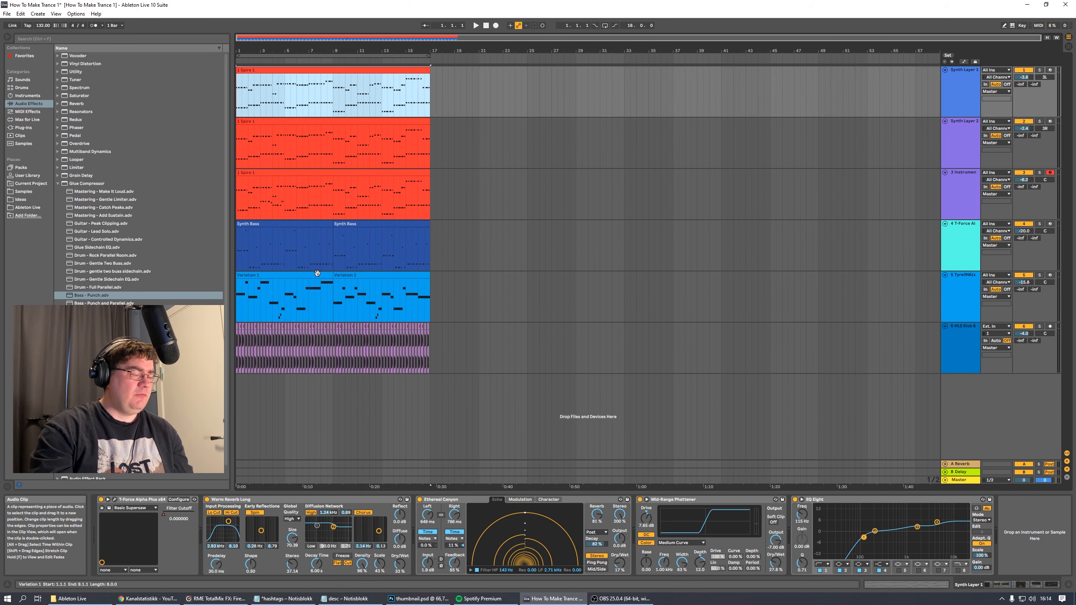
{"action": "key", "text": "ctrl+a"}
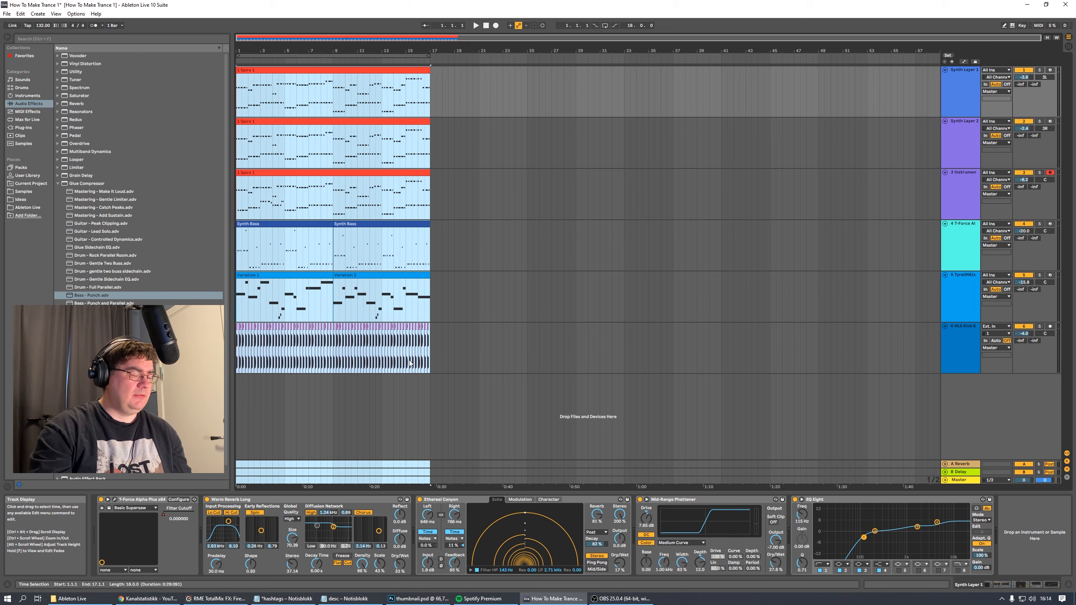
{"action": "left_click_drag", "start_coordinate": [284, 275], "coordinate": [646, 280]}
{"action": "left_click", "coordinate": [864, 257]}
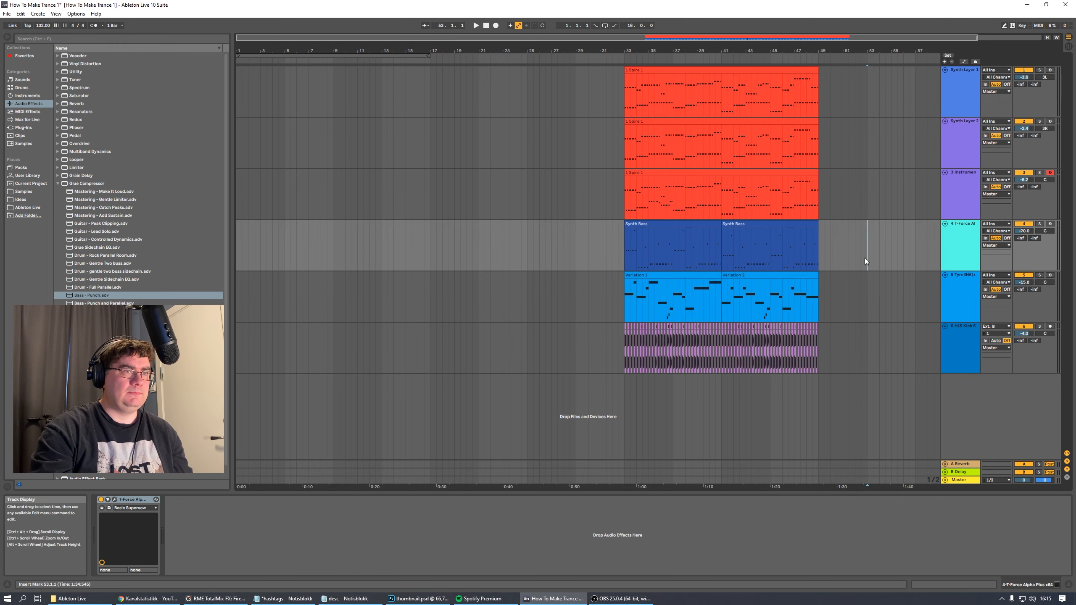
Copy the Synth Bass clip from bar 33 to bar 1 and open the copy's notes for editing
{"action": "left_click", "coordinate": [648, 223]}
{"action": "left_click_drag", "start_coordinate": [648, 231], "coordinate": [268, 232]}
{"action": "double_click", "coordinate": [307, 224]}
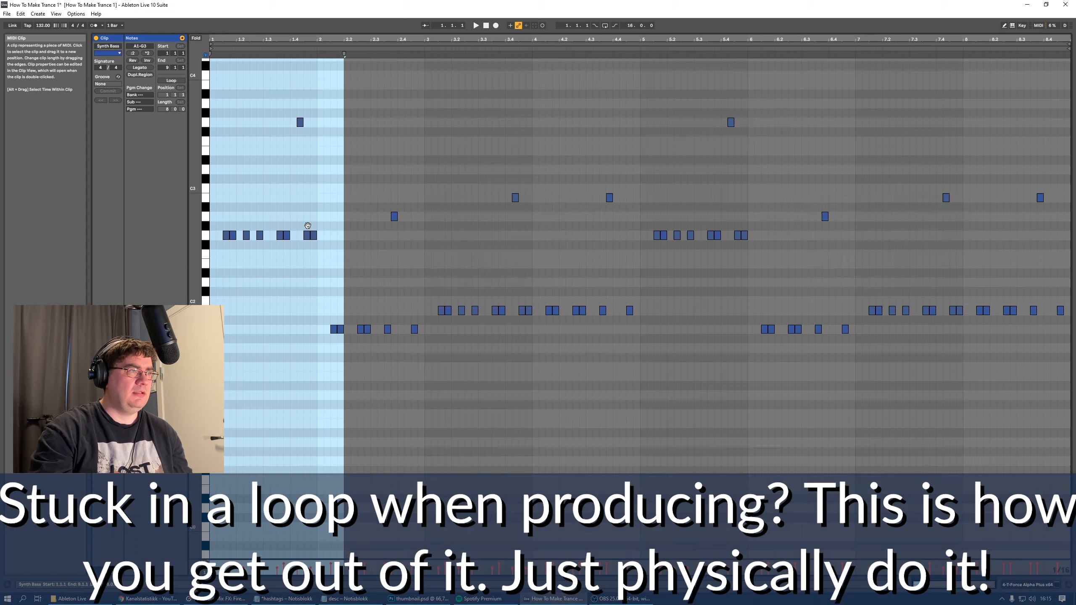
Delete the bass notes after the first bar and duplicate the remaining one-bar pattern
{"action": "left_click", "coordinate": [499, 188]}
{"action": "left_click_drag", "start_coordinate": [322, 115], "coordinate": [1067, 452]}
{"action": "key", "text": "Delete"}
{"action": "key", "text": "ctrl+a"}
{"action": "key", "text": "ctrl+d"}
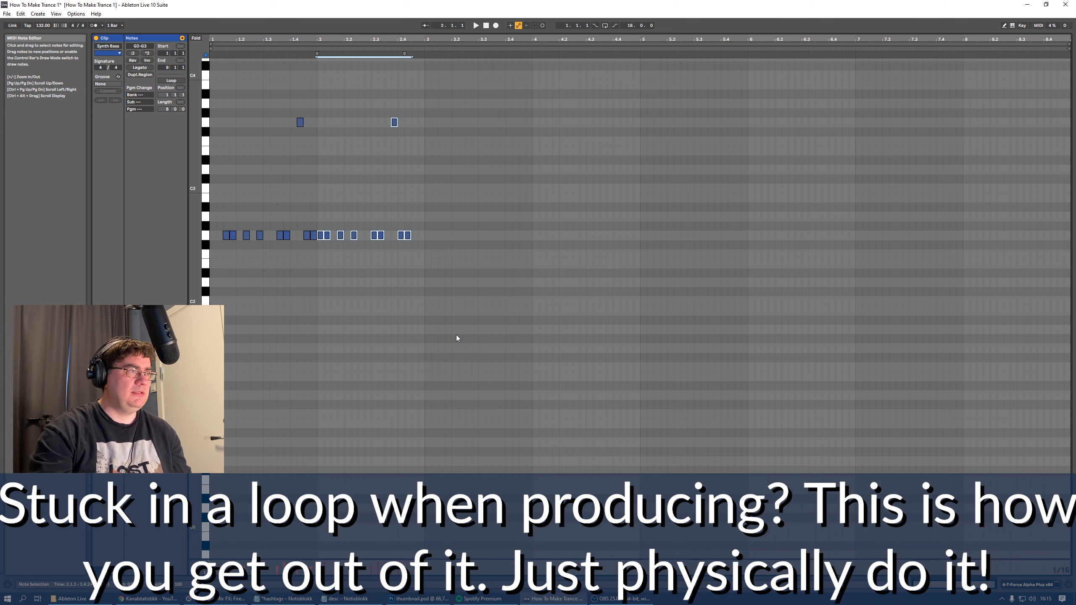
Automate the bass synth's filter cutoff to rise gently over bars 1 to 8 with a steep climb just before bar 9, checking by playback
{"action": "key", "text": "space"}
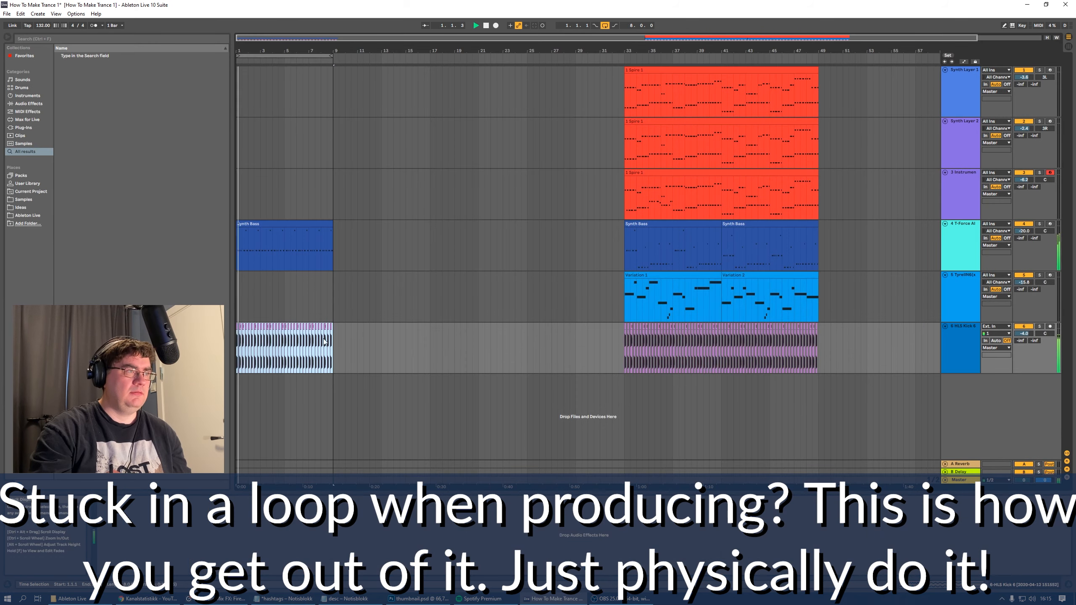
{"action": "left_click", "coordinate": [893, 240]}
{"action": "key", "text": "a"}
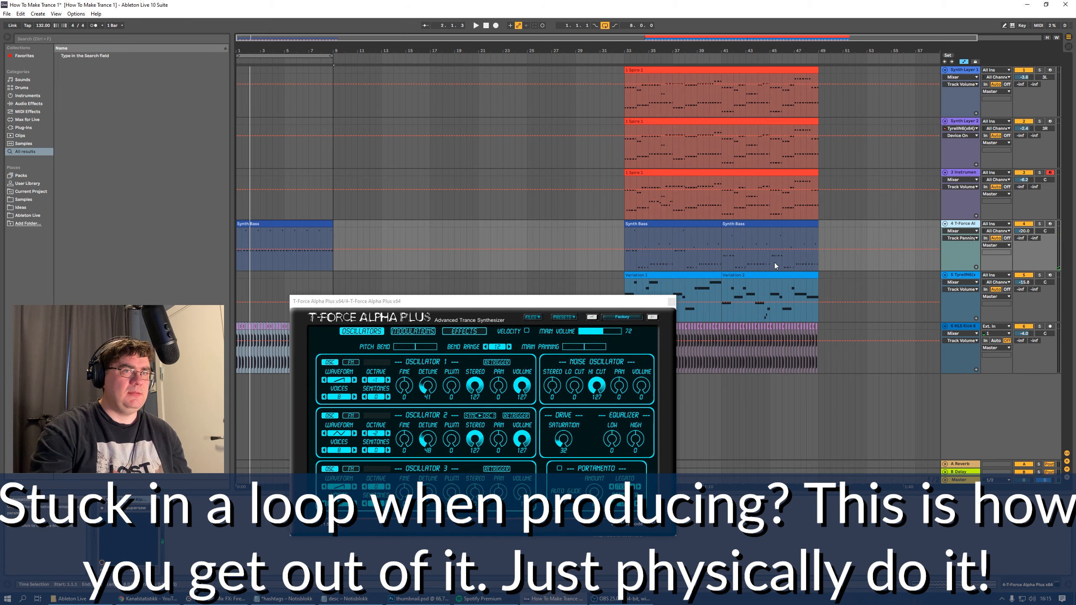
{"action": "key", "text": "space"}
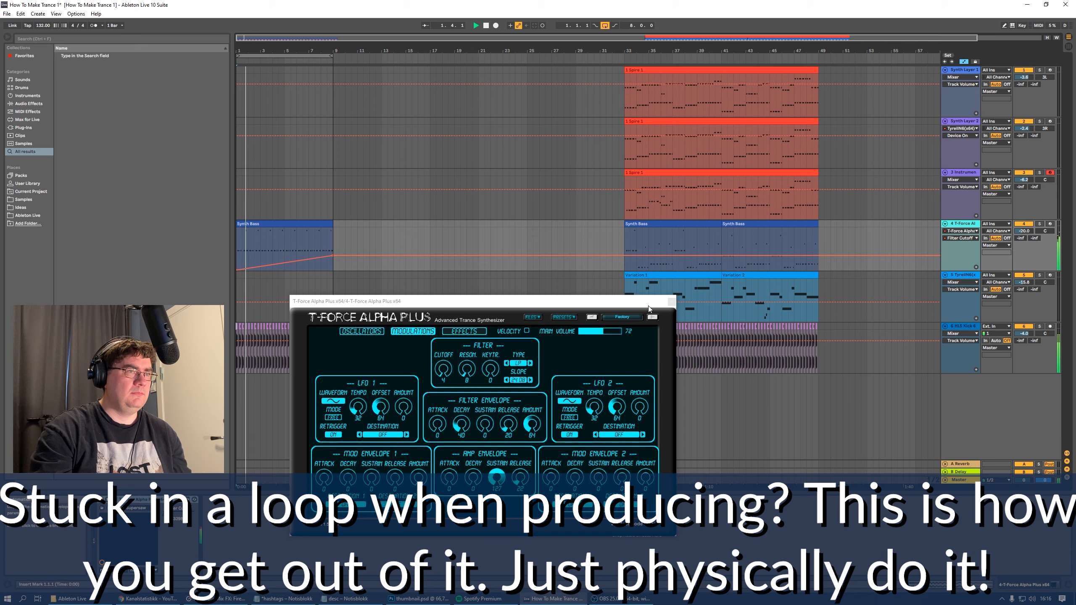
{"action": "left_click", "coordinate": [672, 302]}
{"action": "left_click_drag", "start_coordinate": [320, 260], "coordinate": [327, 265]}
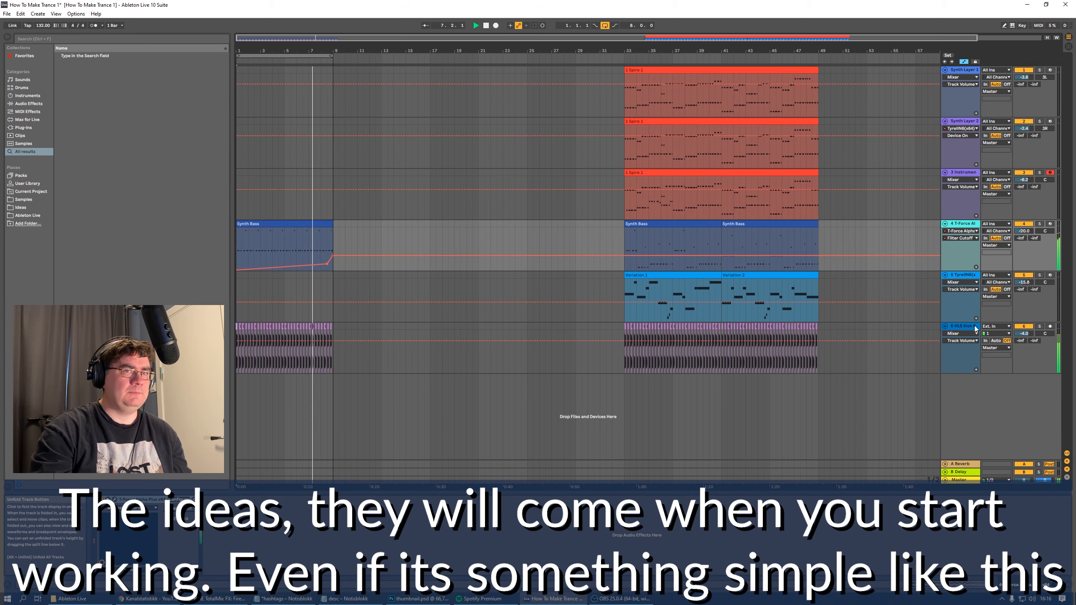
{"action": "key", "text": "a"}
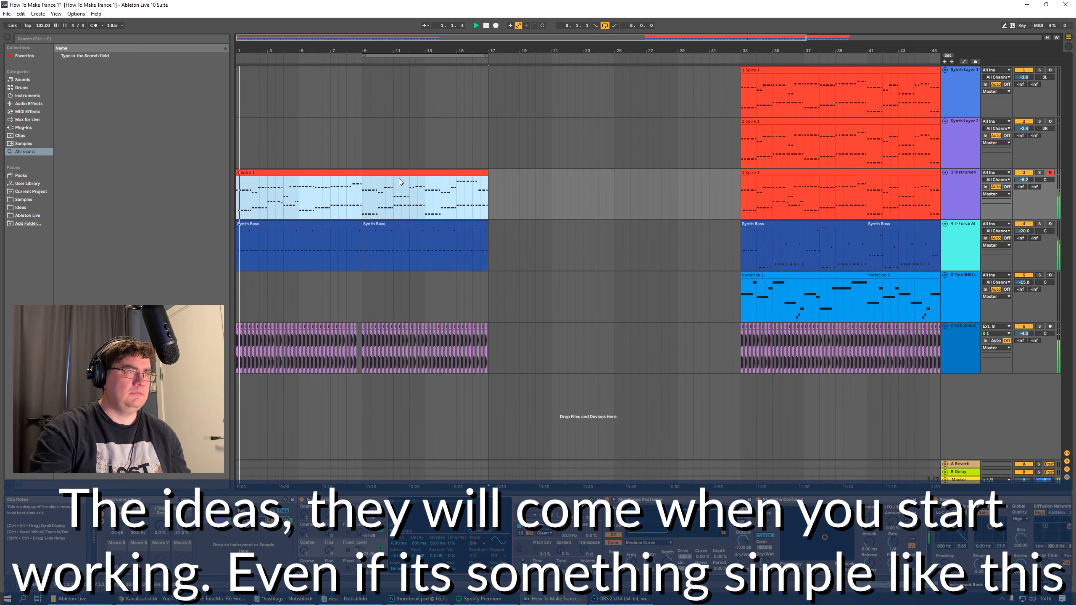
Delete all but the opening notes of the Instrument Rack clip at bar 1 and duplicate them across the first two bars
{"action": "mouse_move", "coordinate": [477, 173]}
{"action": "left_mouse_down"}
{"action": "mouse_move", "coordinate": [348, 176]}
{"action": "mouse_move", "coordinate": [491, 178]}
{"action": "mouse_move", "coordinate": [484, 187]}
{"action": "left_mouse_up"}
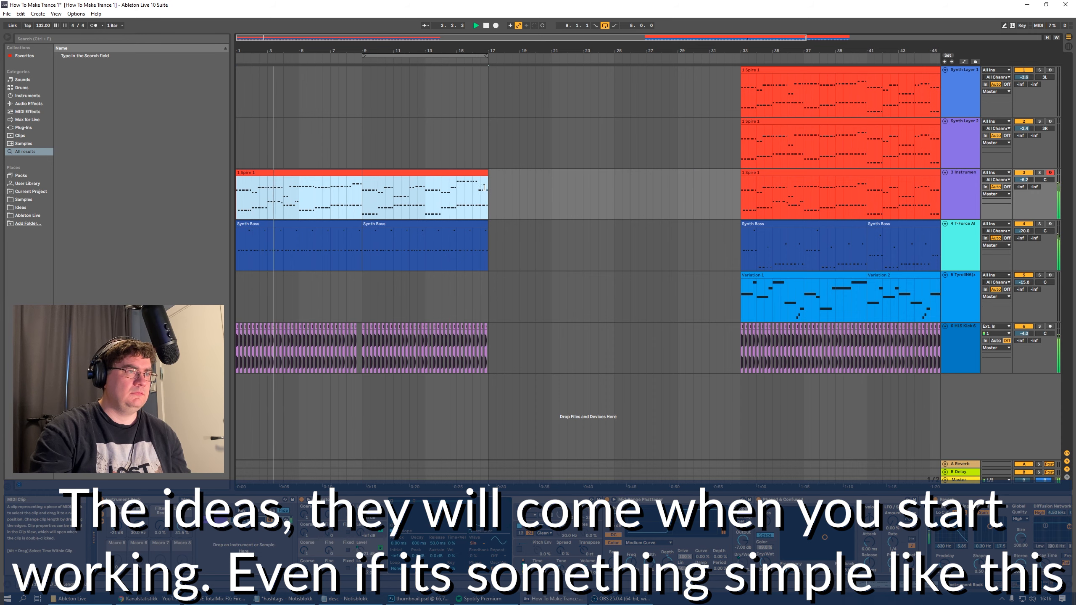
{"action": "double_click", "coordinate": [327, 175]}
{"action": "left_click", "coordinate": [323, 174]}
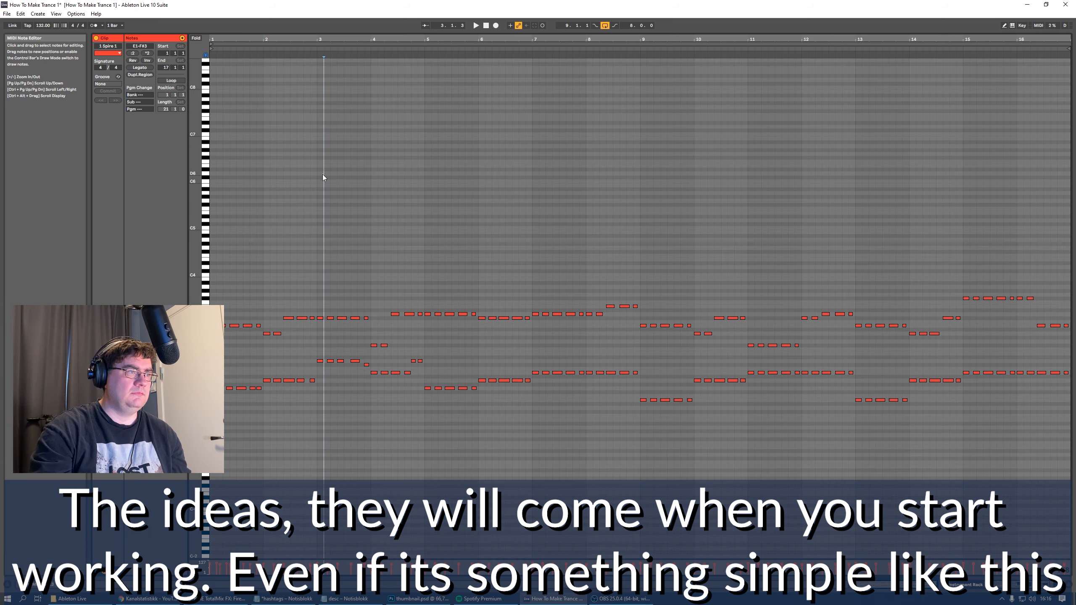
{"action": "left_click_drag", "start_coordinate": [274, 236], "coordinate": [535, 389]}
{"action": "left_click_drag", "start_coordinate": [601, 411], "coordinate": [920, 396]}
{"action": "key", "text": "Delete"}
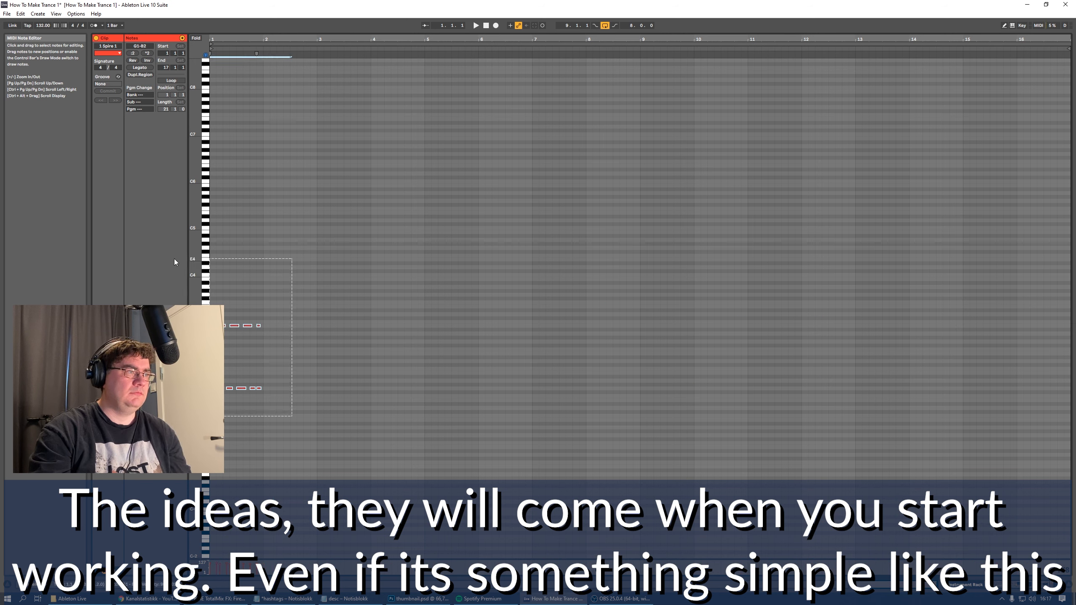
{"action": "key", "text": "shift+Up"}
{"action": "key", "text": "ctrl+d"}
{"action": "key", "text": "ctrl+d"}
{"action": "key", "text": "ctrl+d"}
{"action": "key", "text": "Tab"}
Shorten the Instrument Rack clip to end at bar 3 and consolidate it
{"action": "left_click", "coordinate": [396, 172]}
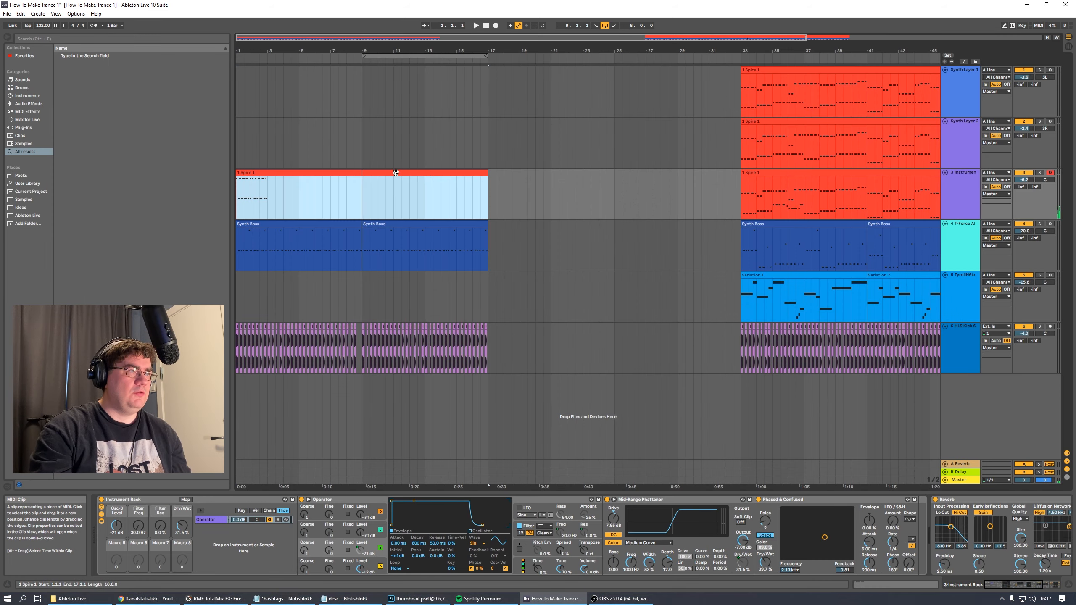
{"action": "left_click_drag", "start_coordinate": [487, 178], "coordinate": [268, 181]}
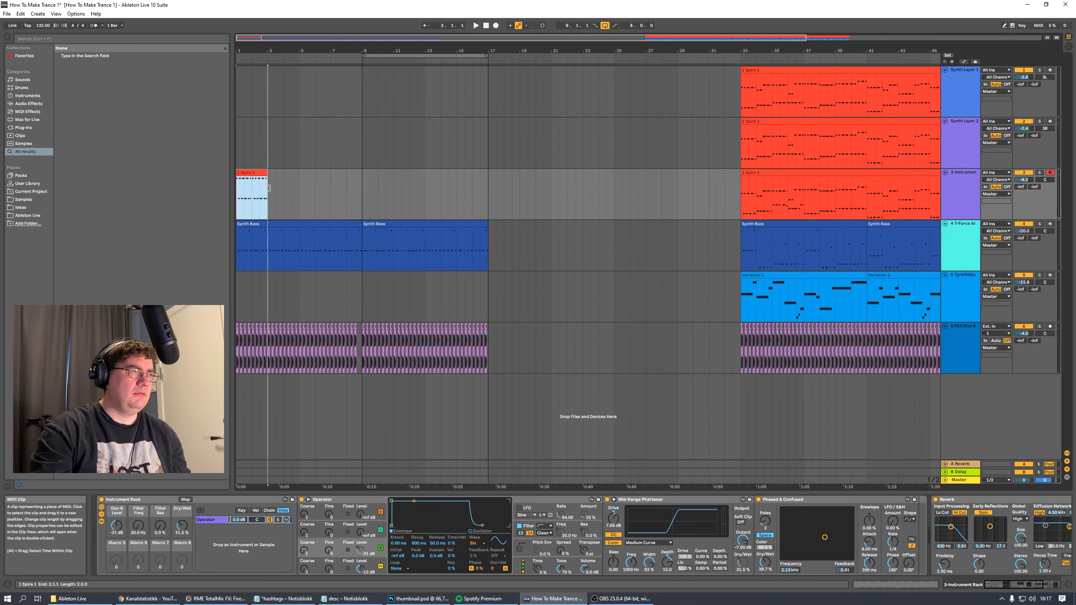
{"action": "left_click", "coordinate": [335, 187]}
{"action": "left_click", "coordinate": [261, 172]}
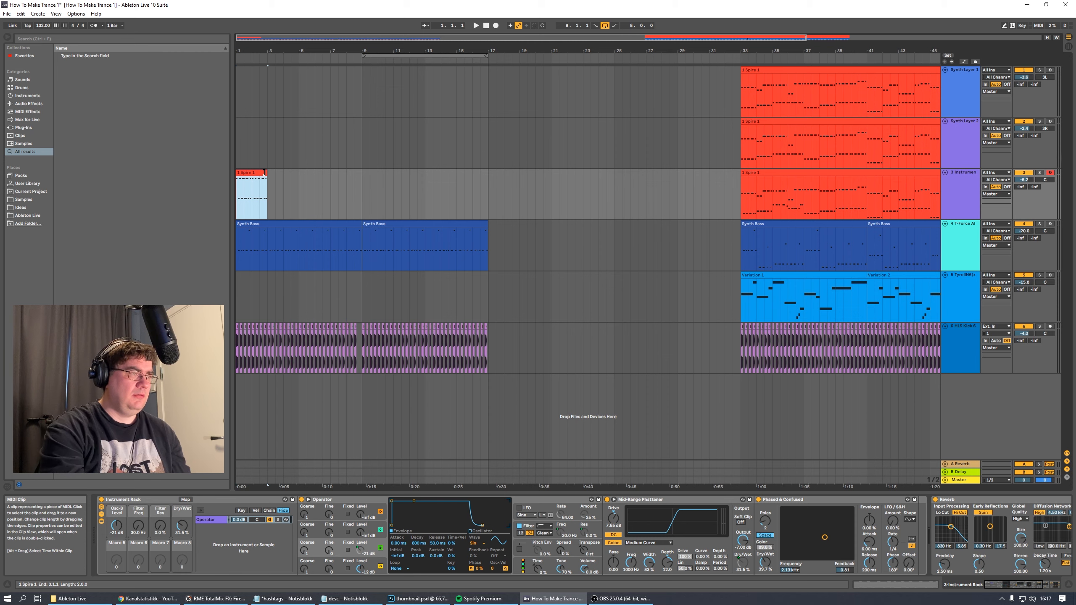
{"action": "left_click", "coordinate": [274, 188]}
{"action": "mouse_move", "coordinate": [267, 174]}
{"action": "left_mouse_down"}
{"action": "mouse_move", "coordinate": [373, 188]}
{"action": "mouse_move", "coordinate": [266, 184]}
{"action": "left_mouse_up"}
{"action": "right_click", "coordinate": [257, 172]}
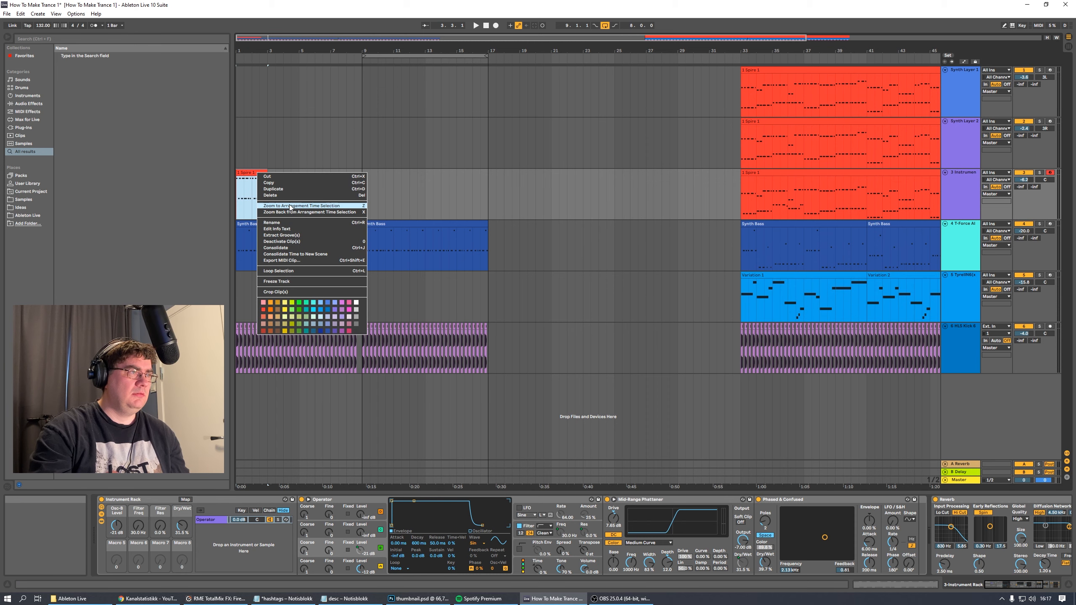
{"action": "left_click", "coordinate": [292, 249]}
{"action": "left_click", "coordinate": [289, 199]}
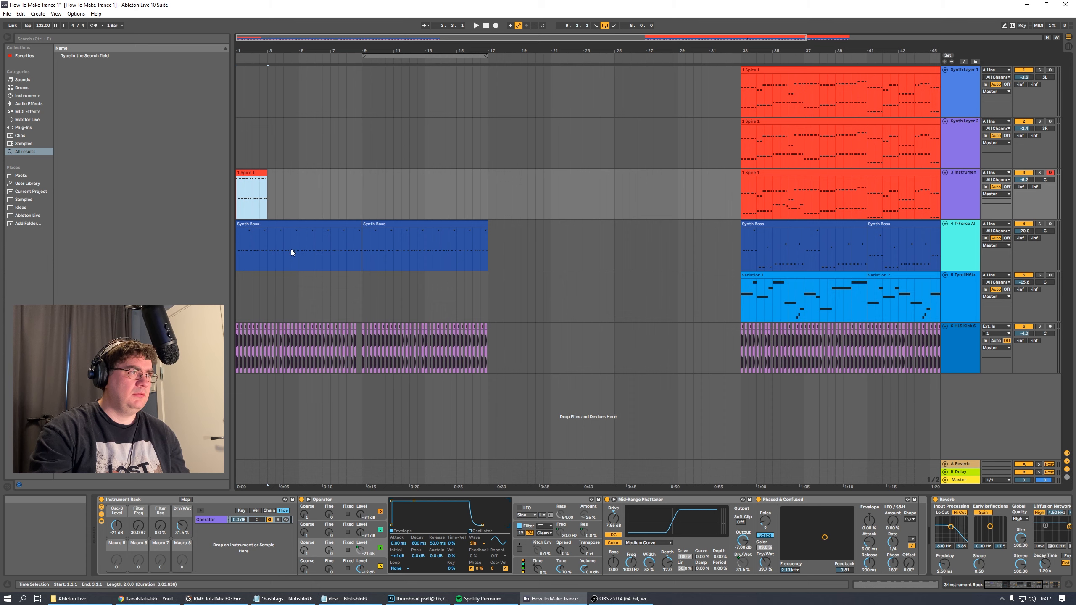
Duplicate the two-bar Instrument Rack clip repeatedly until it fills bars 1 to 17
{"action": "left_click", "coordinate": [253, 171]}
{"action": "key", "text": "ctrl+d"}
{"action": "key", "text": "ctrl+d"}
{"action": "key", "text": "ctrl+d"}
{"action": "key", "text": "ctrl+d"}
{"action": "key", "text": "ctrl+d"}
{"action": "key", "text": "ctrl+d"}
{"action": "key", "text": "ctrl+d"}
{"action": "key", "text": "ctrl+d"}
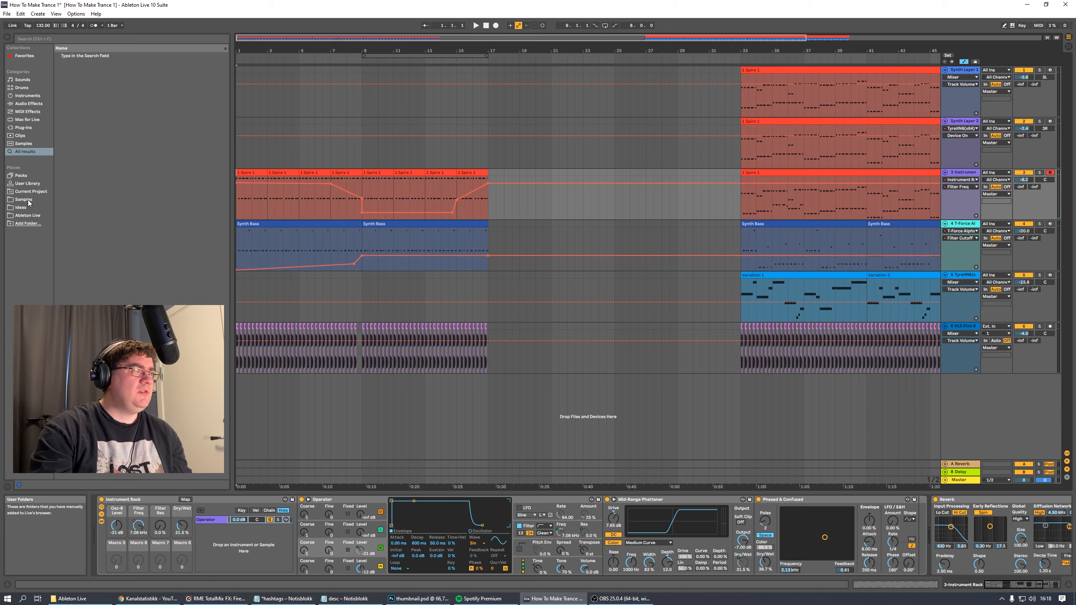
Browse the HighLife sample folders, checking the Total Dance construction kits and the Super Festival EDM pack
{"action": "left_click", "coordinate": [28, 200]}
{"action": "left_click", "coordinate": [63, 151]}
{"action": "left_click", "coordinate": [63, 144]}
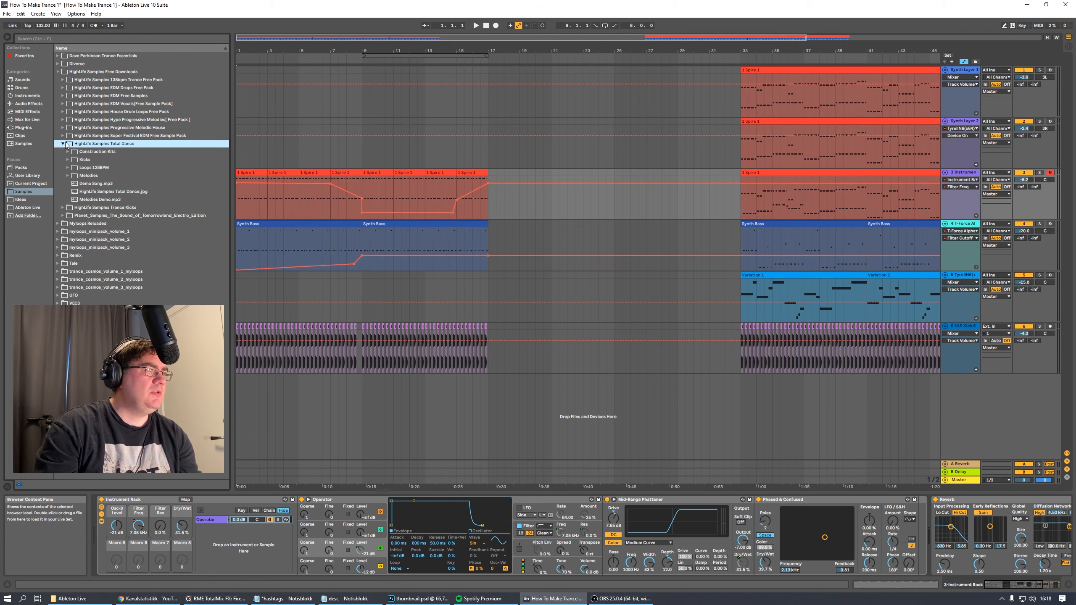
{"action": "left_click", "coordinate": [118, 154]}
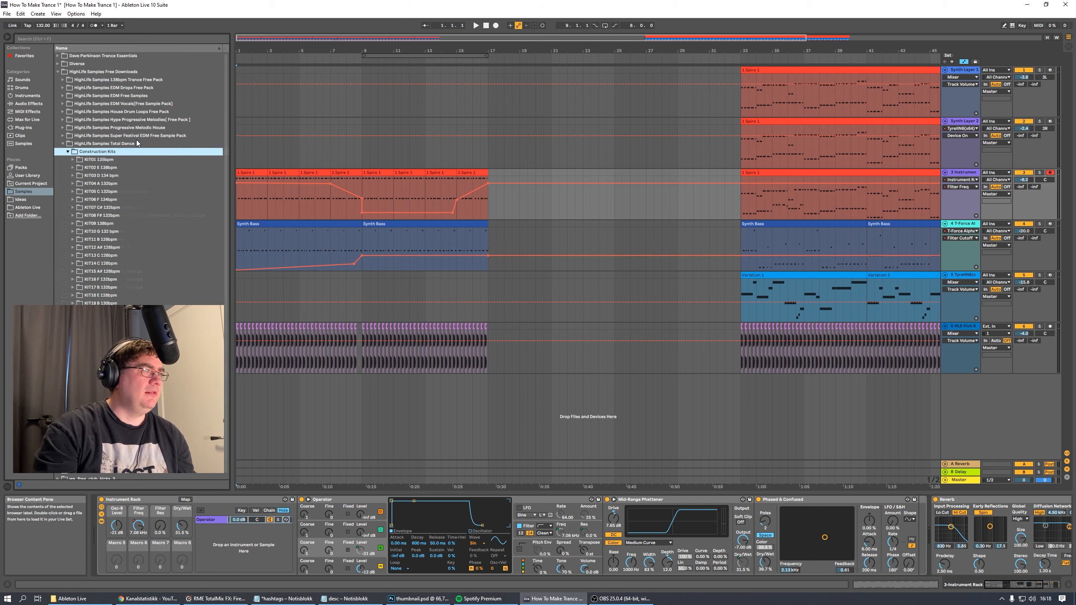
{"action": "key", "text": "Left"}
{"action": "key", "text": "Up"}
{"action": "key", "text": "Right"}
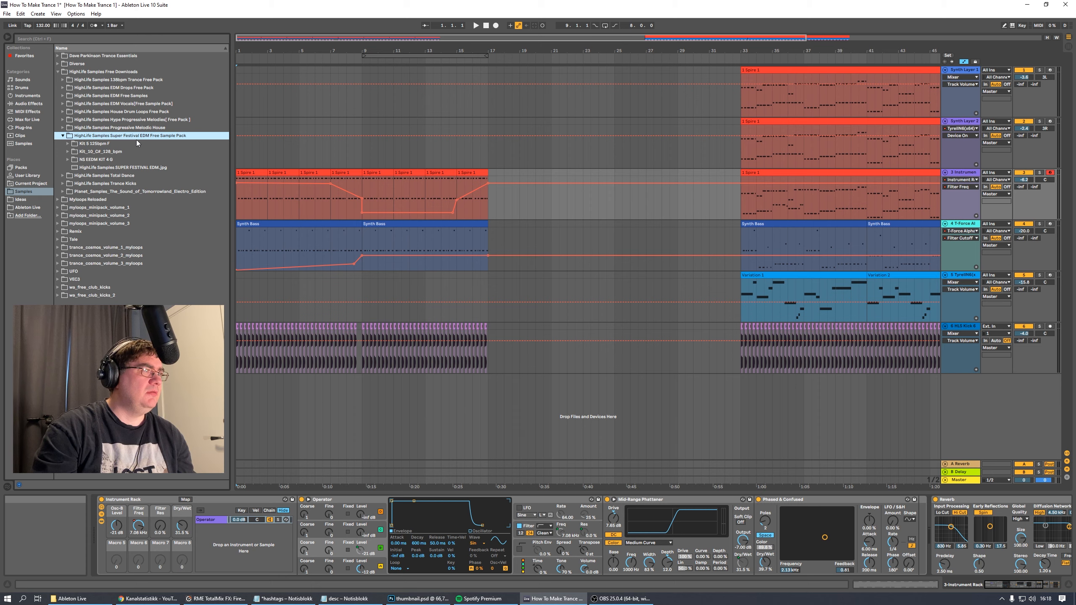
Look through the contents of the HighLife Samples Total Dance pack and collapse the sample folders
{"action": "key", "text": "Left"}
{"action": "key", "text": "Down"}
{"action": "key", "text": "Right"}
{"action": "key", "text": "Down"}
{"action": "key", "text": "Down"}
{"action": "key", "text": "Down"}
{"action": "key", "text": "Down"}
{"action": "key", "text": "Down"}
{"action": "key", "text": "Down"}
{"action": "key", "text": "Down"}
{"action": "key", "text": "Down"}
{"action": "key", "text": "Down"}
{"action": "key", "text": "Down"}
{"action": "key", "text": "Left"}
{"action": "key", "text": "Left"}
{"action": "key", "text": "Left"}
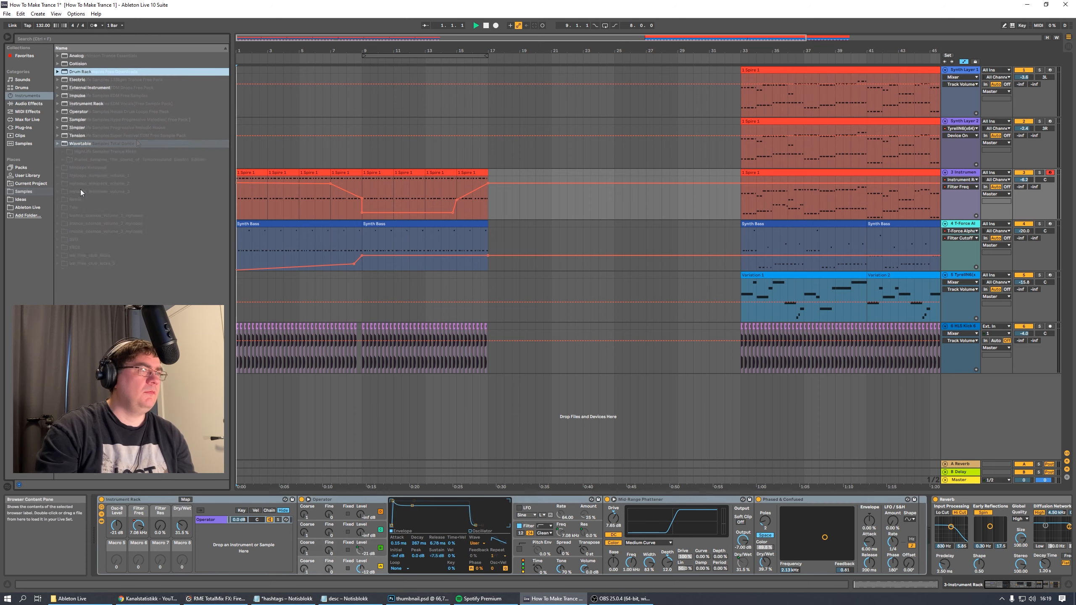
Play the arrangement from bar 17 to hear the Synth Layer 1 lead section
{"action": "key", "text": "space"}
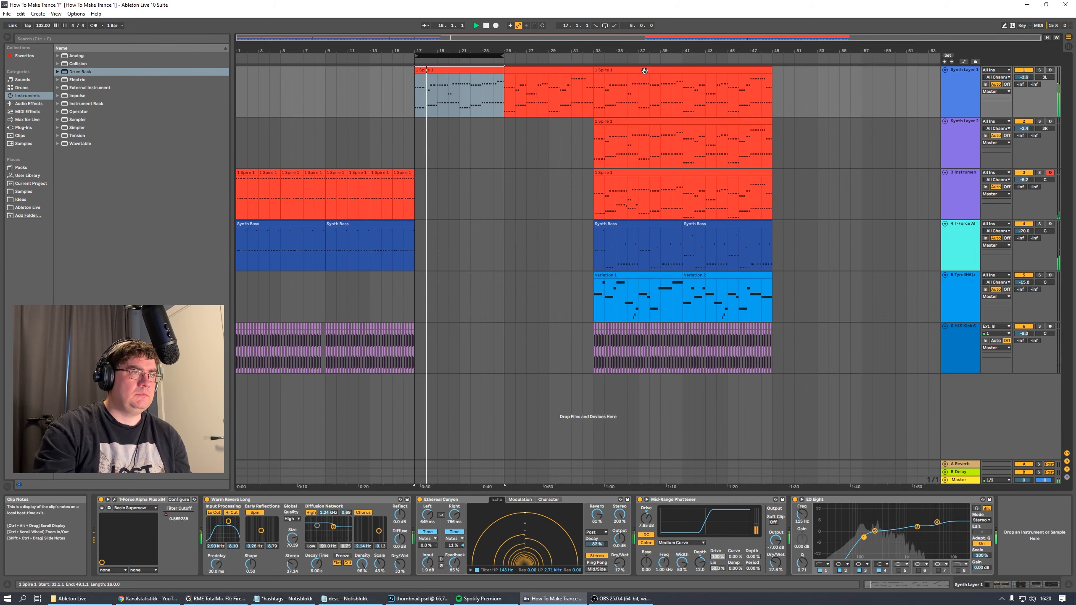
Move all tracks' clips at bars 33 to 49 sixteen bars along so that section starts at bar 49
{"action": "left_click", "coordinate": [644, 71]}
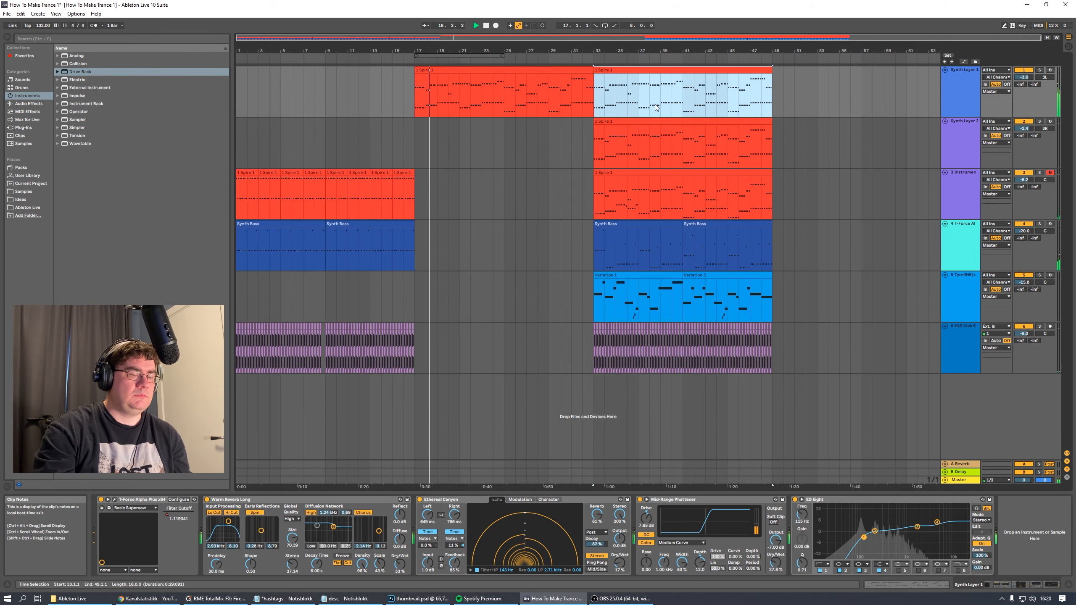
{"action": "left_click", "coordinate": [774, 399], "text": "shift"}
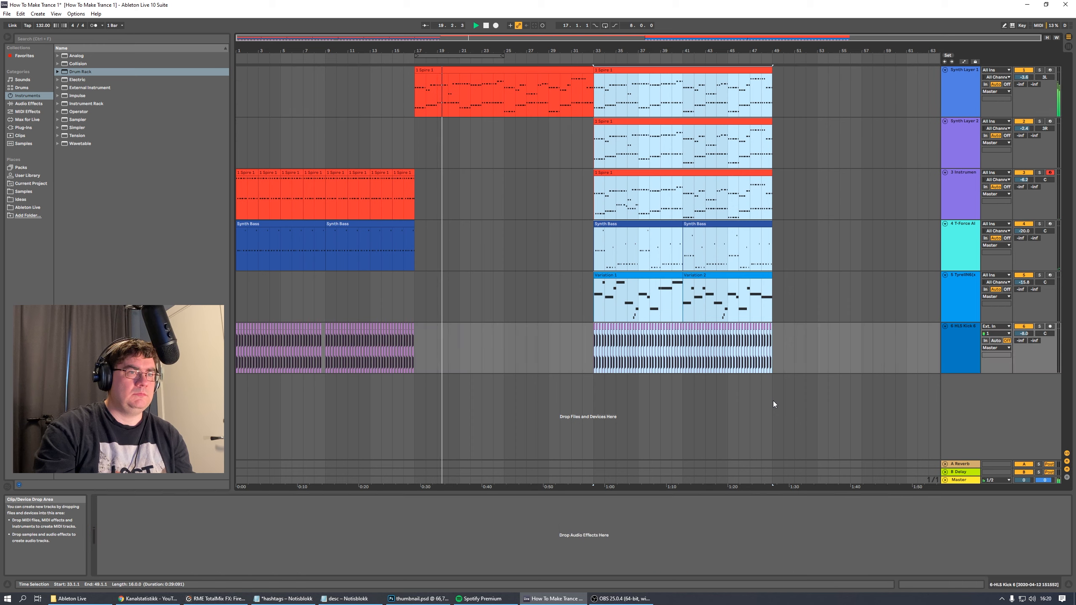
{"action": "left_click_drag", "start_coordinate": [617, 70], "coordinate": [797, 69]}
Solo Synth Layer 2 to hear the section at bar 49, and solo Synth Layer 1 to hear its clip from bar 17
{"action": "left_click", "coordinate": [1024, 70]}
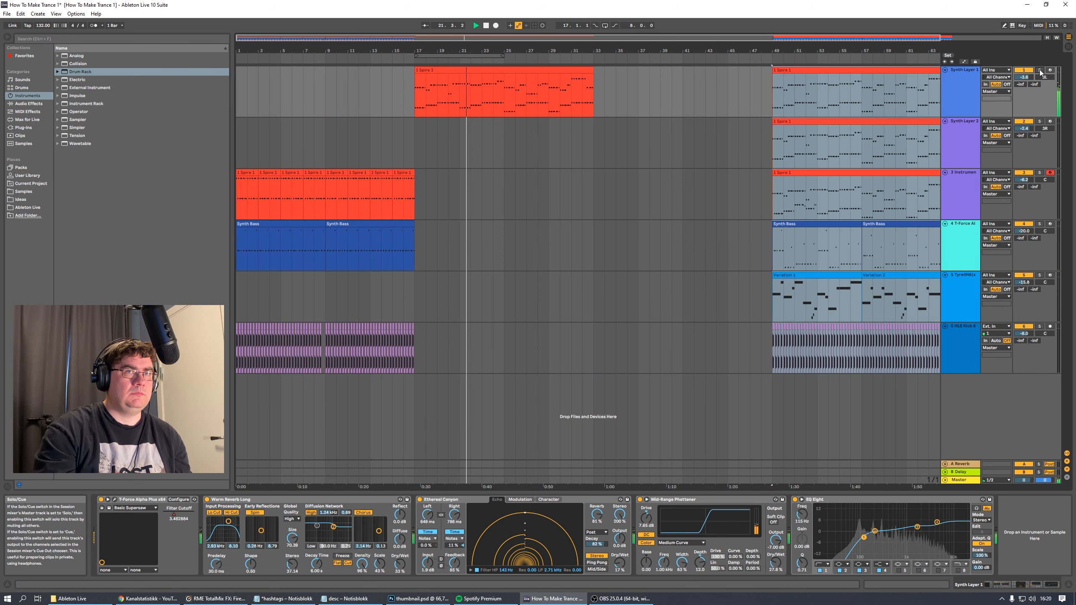
{"action": "left_click", "coordinate": [1039, 122]}
{"action": "key", "text": "space"}
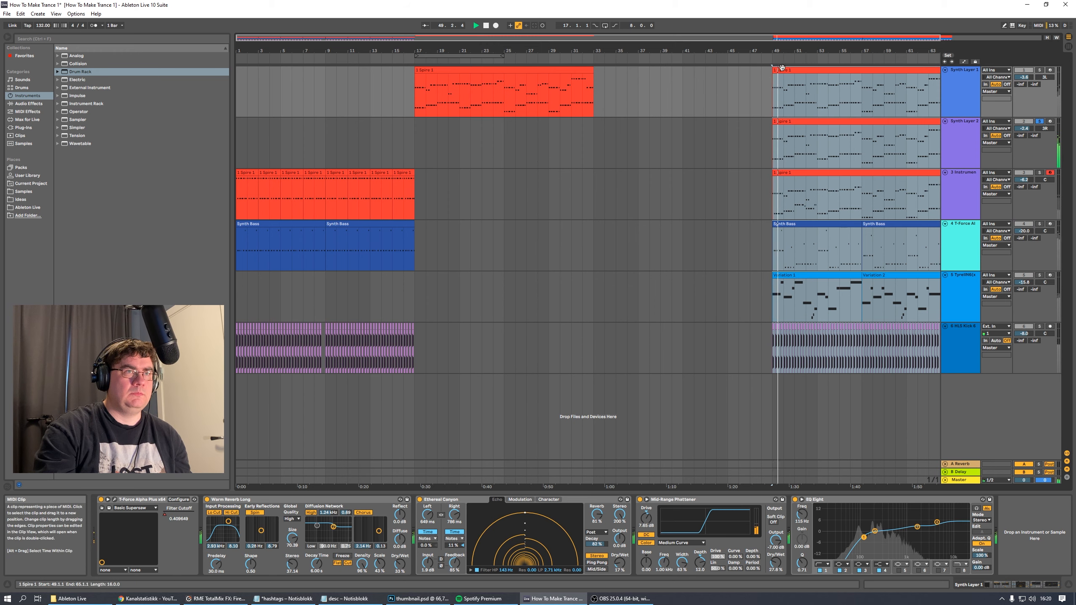
{"action": "left_click", "coordinate": [1040, 70]}
{"action": "left_click", "coordinate": [504, 70]}
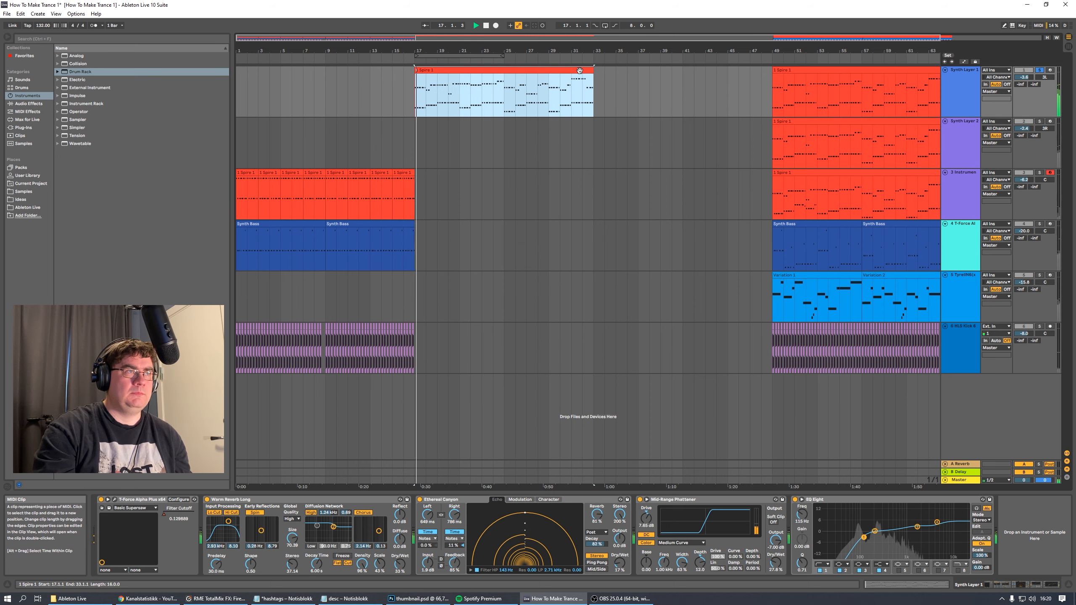
Show the automation and reshape Synth Layer 1's Filter Cutoff envelope across bars 17 to 33
{"action": "key", "text": "a"}
{"action": "left_click", "coordinate": [961, 78]}
{"action": "left_click", "coordinate": [961, 85]}
{"action": "left_click", "coordinate": [504, 90]}
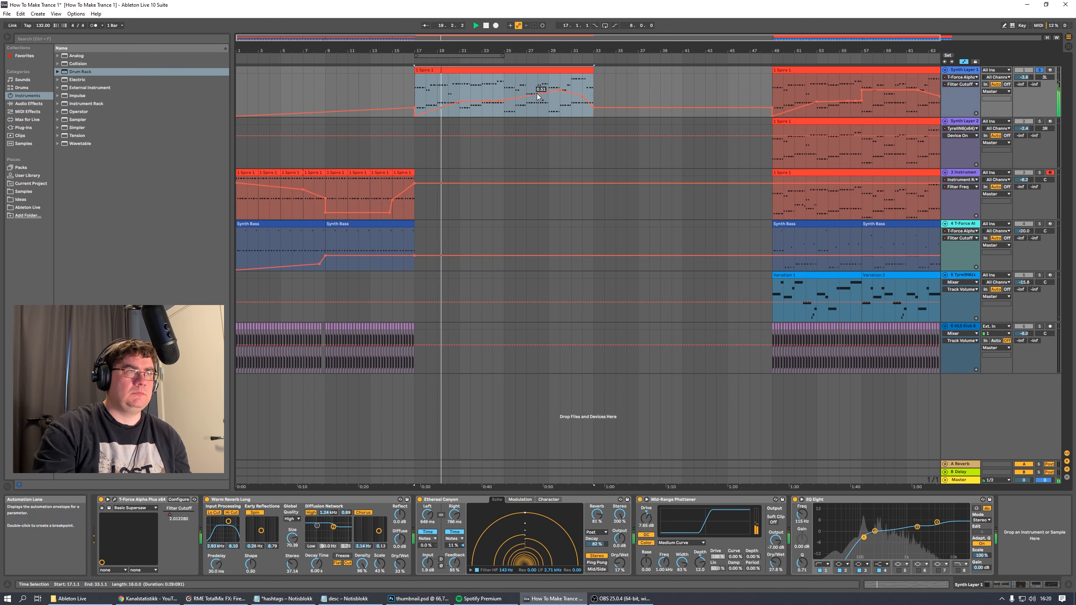
{"action": "left_click", "coordinate": [583, 96]}
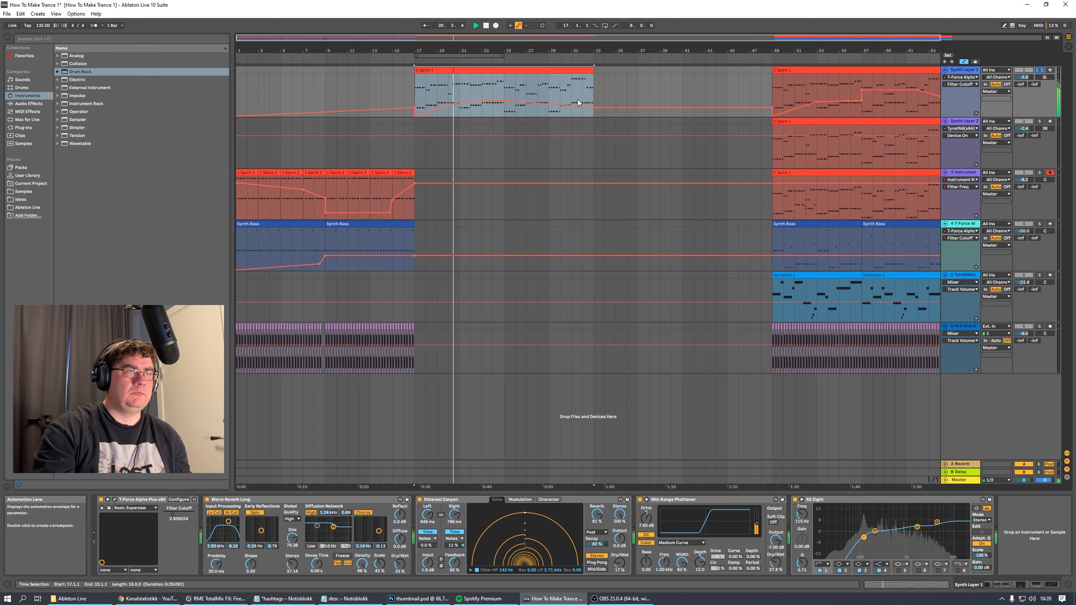
{"action": "left_click", "coordinate": [459, 102]}
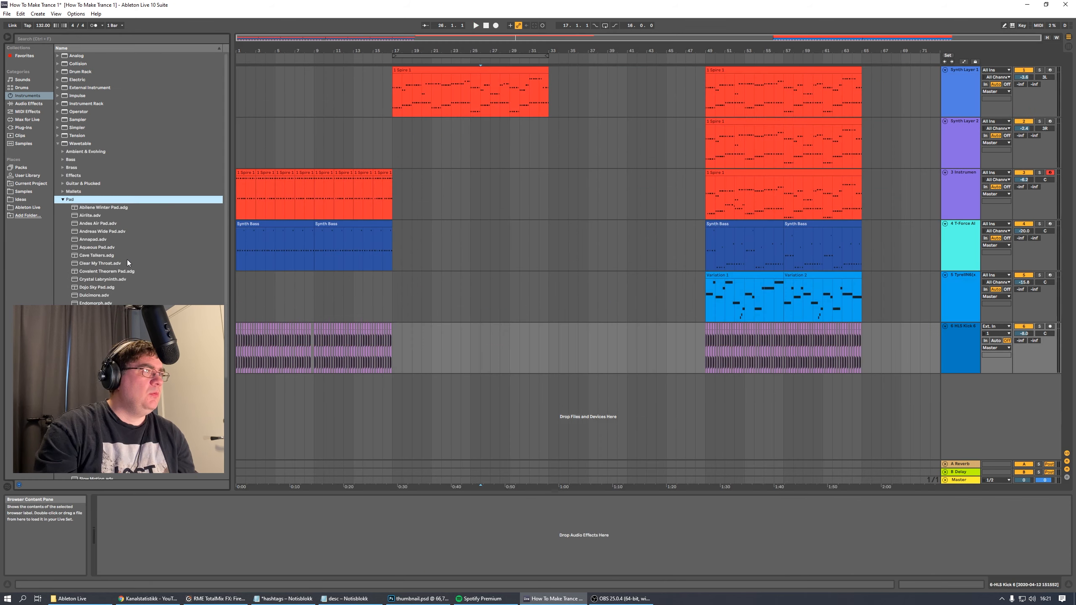
Go through the Wavetable Pad presets one by one to audition pad sounds for the breakdown
{"action": "scroll", "coordinate": [127, 259], "scroll_direction": "down", "scroll_amount": 3}
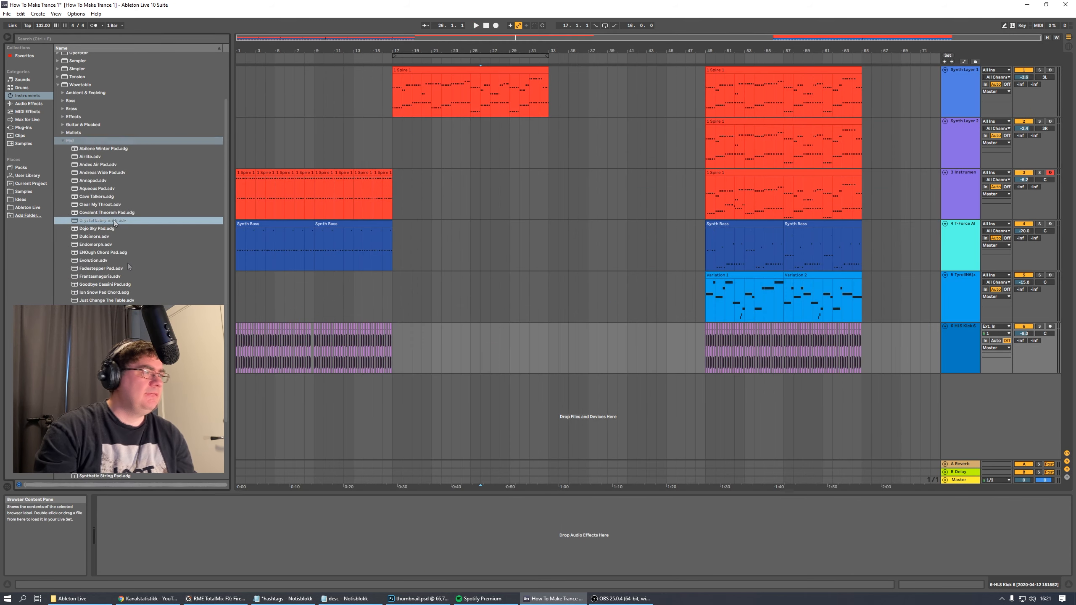
{"action": "left_click", "coordinate": [110, 238]}
{"action": "key", "text": "Down"}
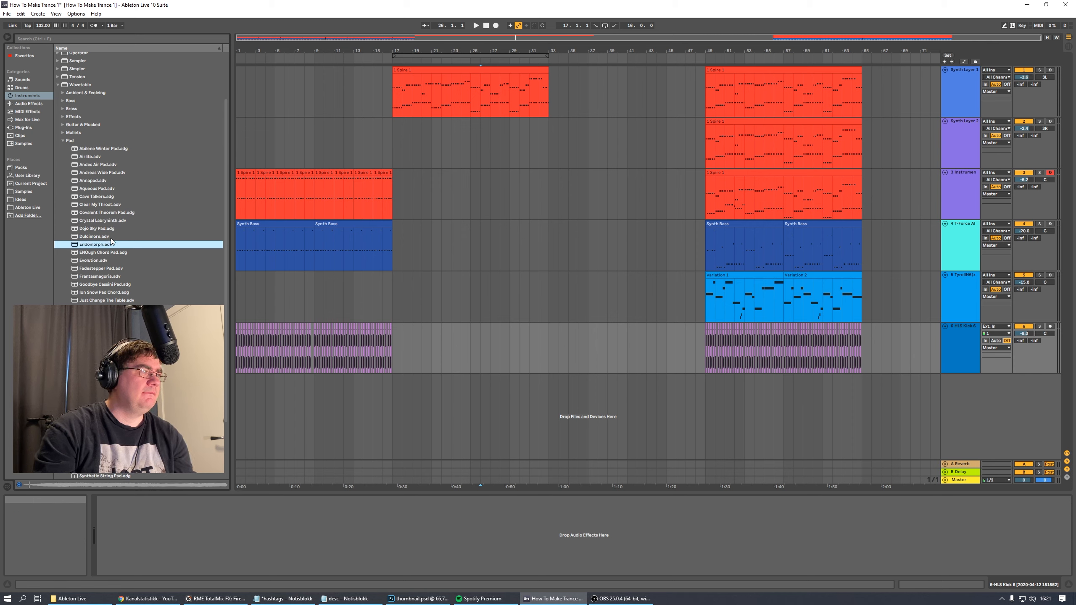
{"action": "key", "text": "Down"}
{"action": "key", "text": "Down"}
{"action": "key", "text": "Down"}
{"action": "key", "text": "Down"}
{"action": "scroll", "coordinate": [112, 243], "scroll_direction": "down", "scroll_amount": 2}
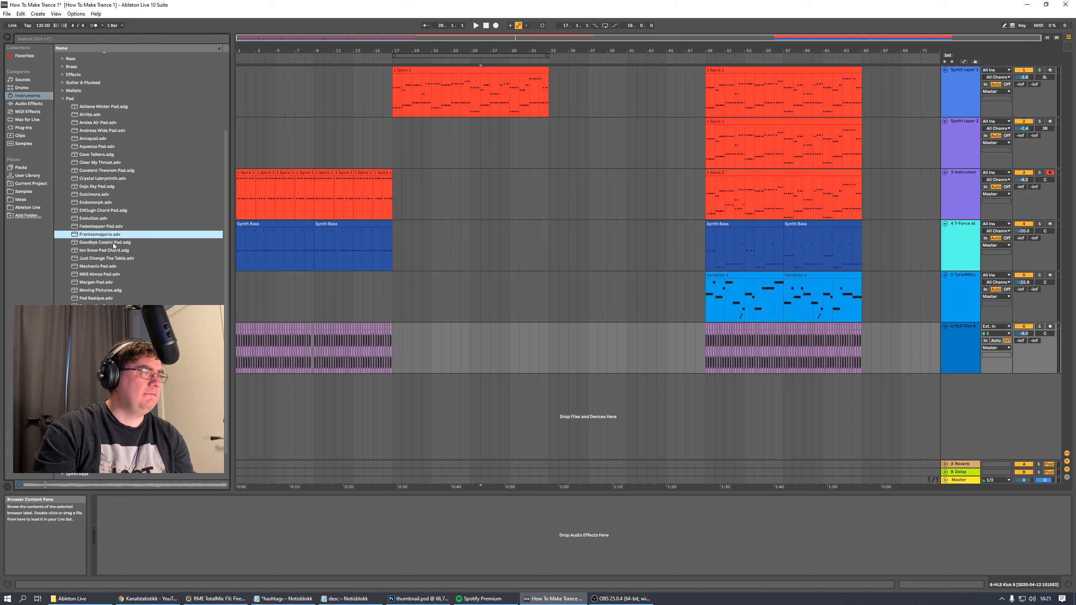
{"action": "key", "text": "Down"}
{"action": "key", "text": "Down"}
{"action": "key", "text": "Down"}
{"action": "key", "text": "Down"}
{"action": "key", "text": "Down"}
{"action": "key", "text": "Down"}
{"action": "key", "text": "Down"}
{"action": "key", "text": "Down"}
{"action": "key", "text": "Down"}
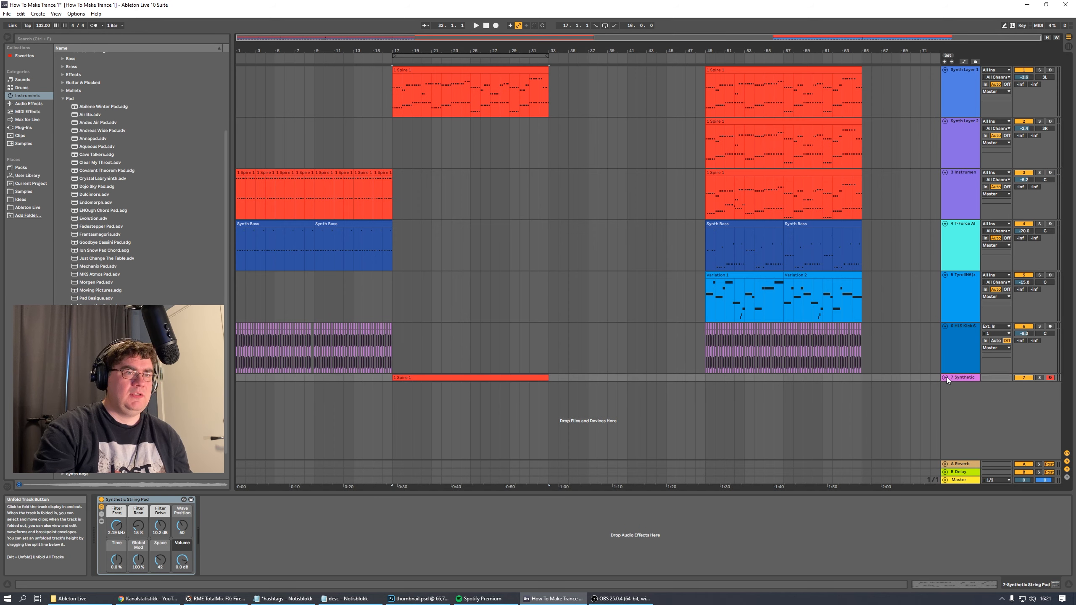
Unfold the Synthetic String Pad track and open its lead clip at bar 17 for note editing, playing it back
{"action": "left_click", "coordinate": [945, 377]}
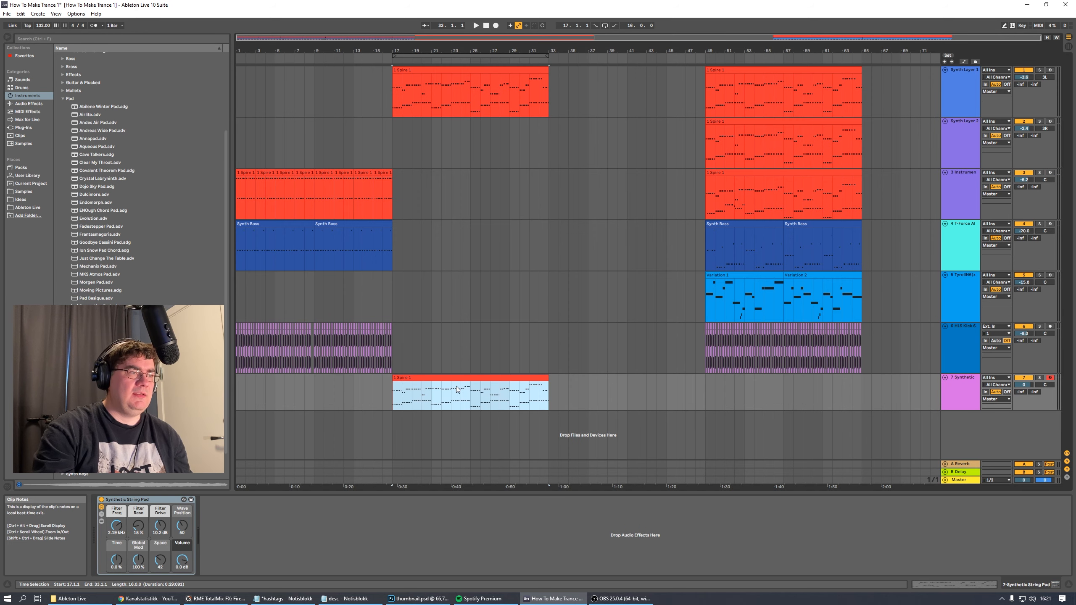
{"action": "double_click", "coordinate": [464, 374]}
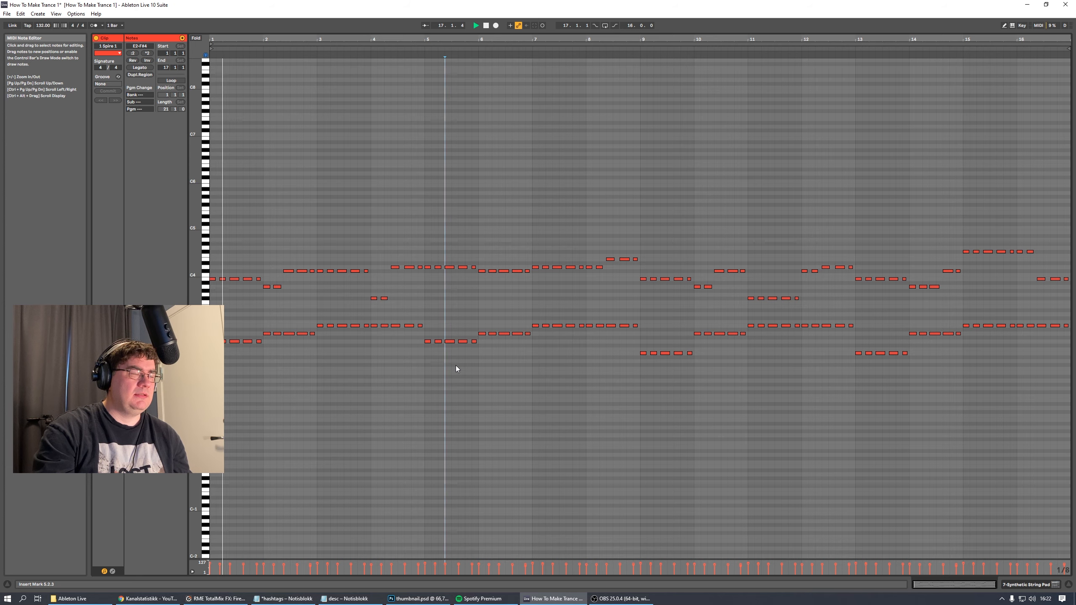
{"action": "key", "text": "space"}
{"action": "left_click", "coordinate": [1035, 584]}
Turn the repeated notes in the first four bars of the Synthetic String Pad clip into held chords, deleting the surplus notes
{"action": "left_click_drag", "start_coordinate": [220, 270], "coordinate": [260, 345]}
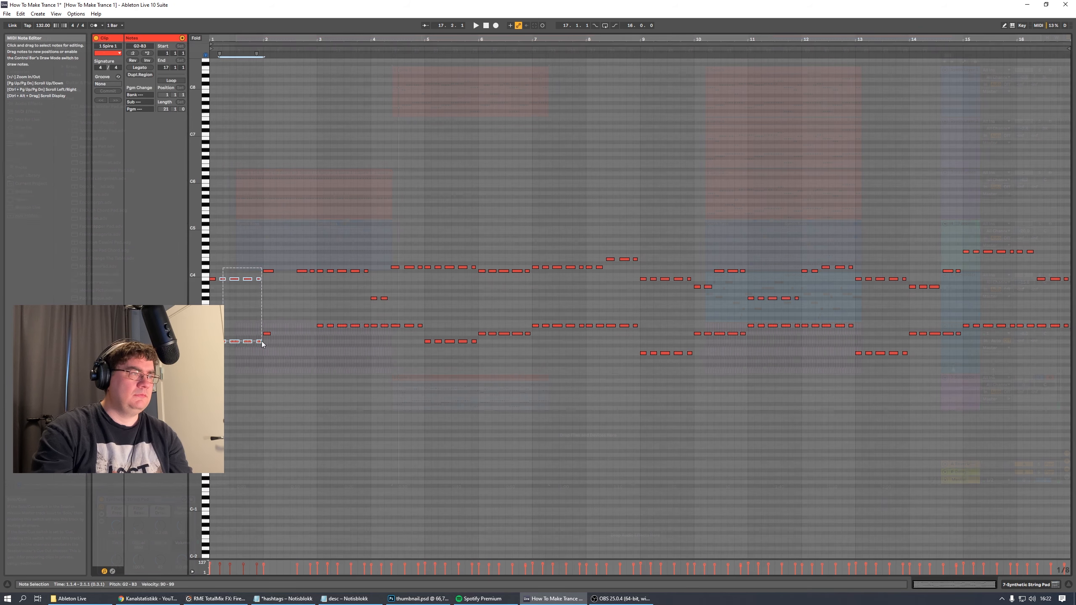
{"action": "key", "text": "Delete"}
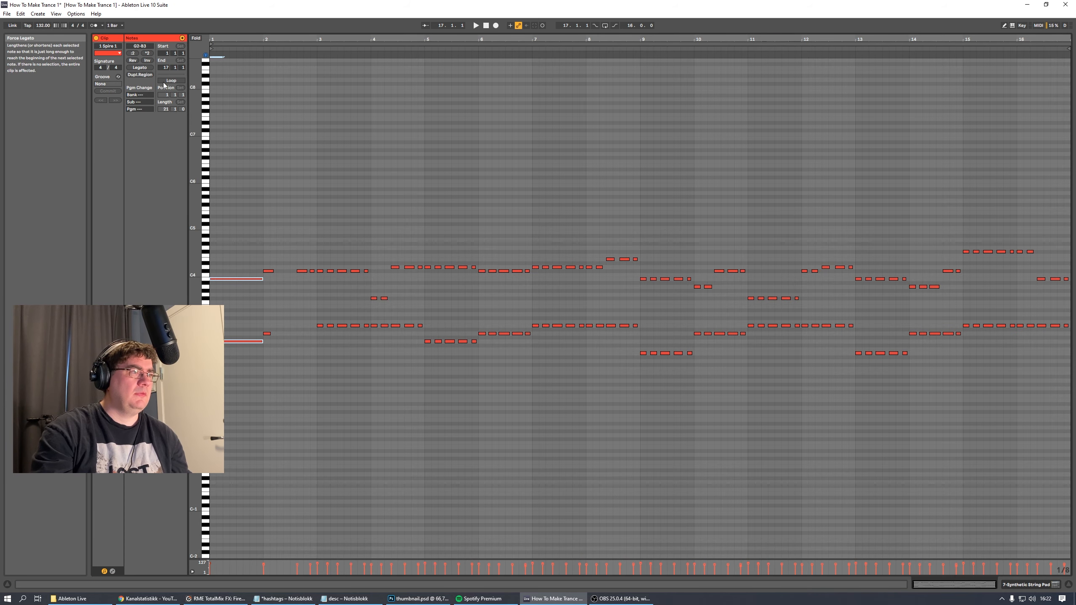
{"action": "key", "text": "space"}
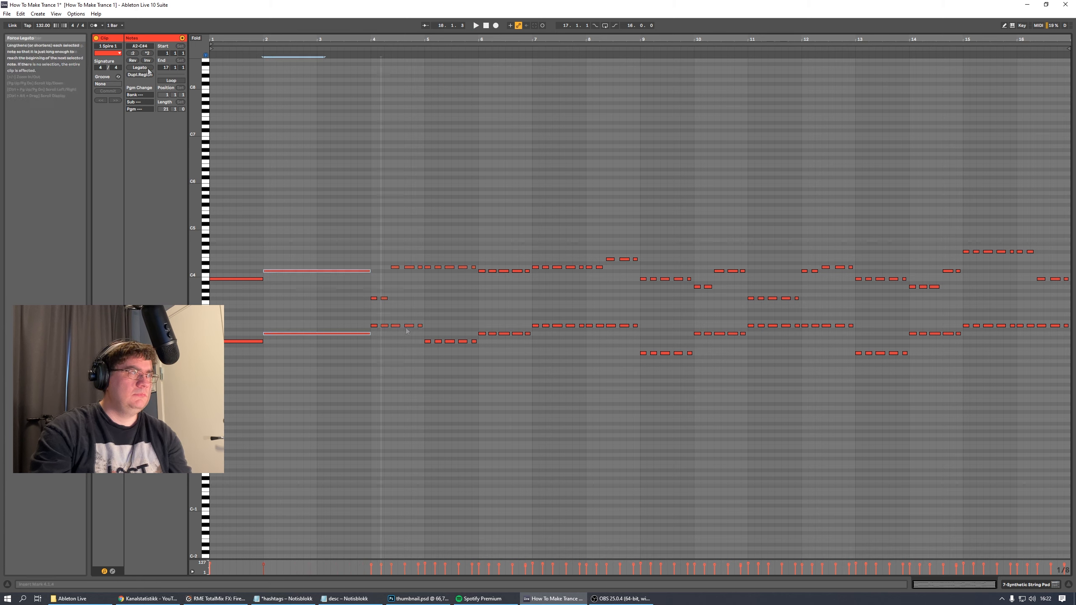
{"action": "left_click_drag", "start_coordinate": [398, 326], "coordinate": [378, 301]}
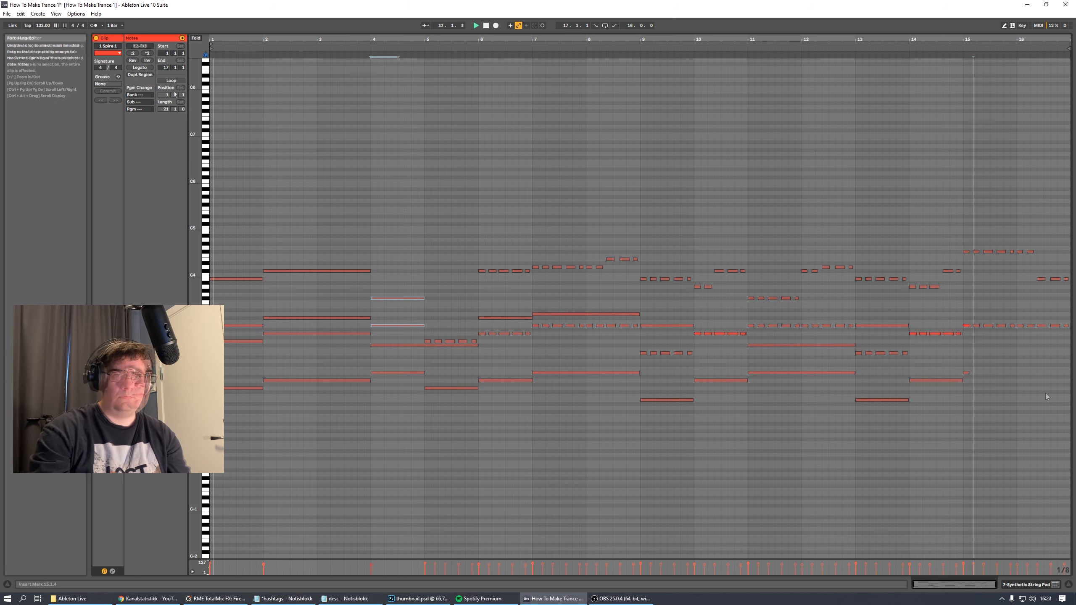
Stretch the final chord at bar 15 of the pad clip to the clip's end with Legato and play it
{"action": "left_click_drag", "start_coordinate": [1013, 389], "coordinate": [970, 323]}
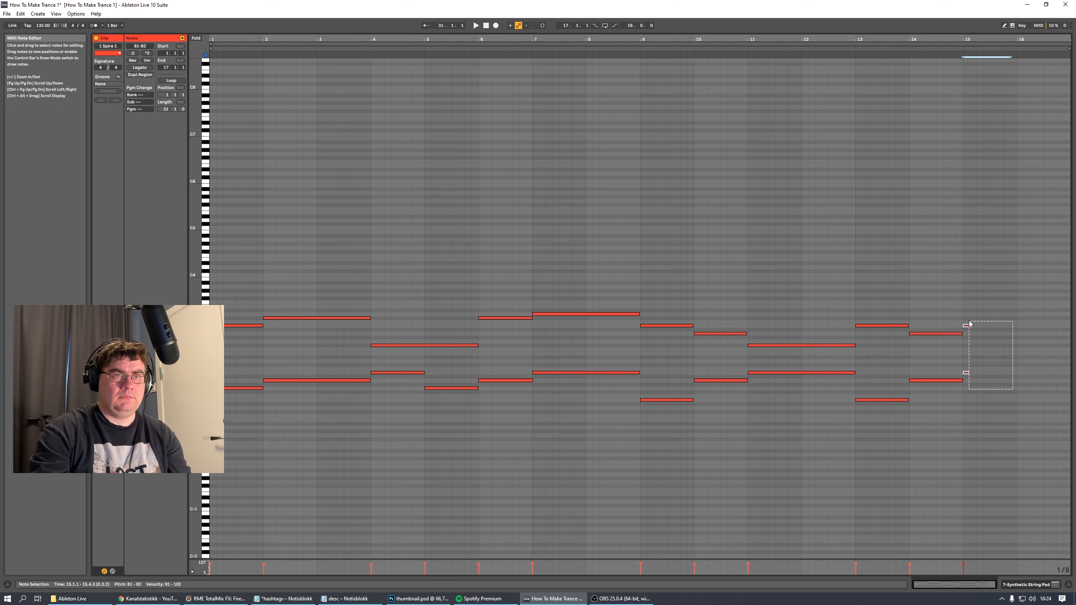
{"action": "left_click", "coordinate": [138, 67]}
{"action": "key", "text": "space"}
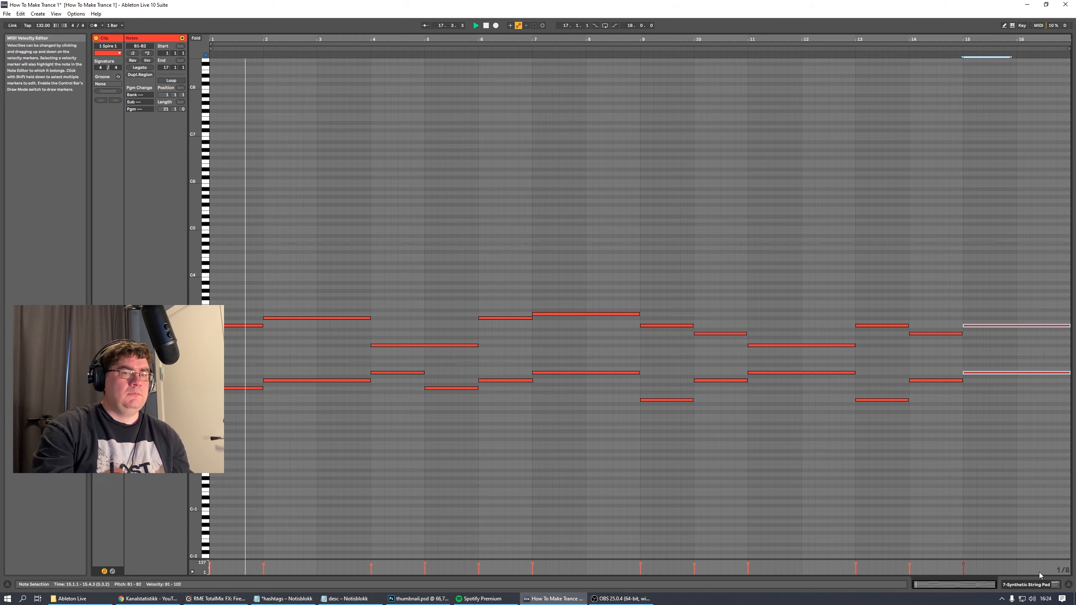
Return to the Synthetic String Pad's devices and raise its Filter Freq while the pad section plays
{"action": "left_click", "coordinate": [1036, 585]}
{"action": "left_click", "coordinate": [461, 439]}
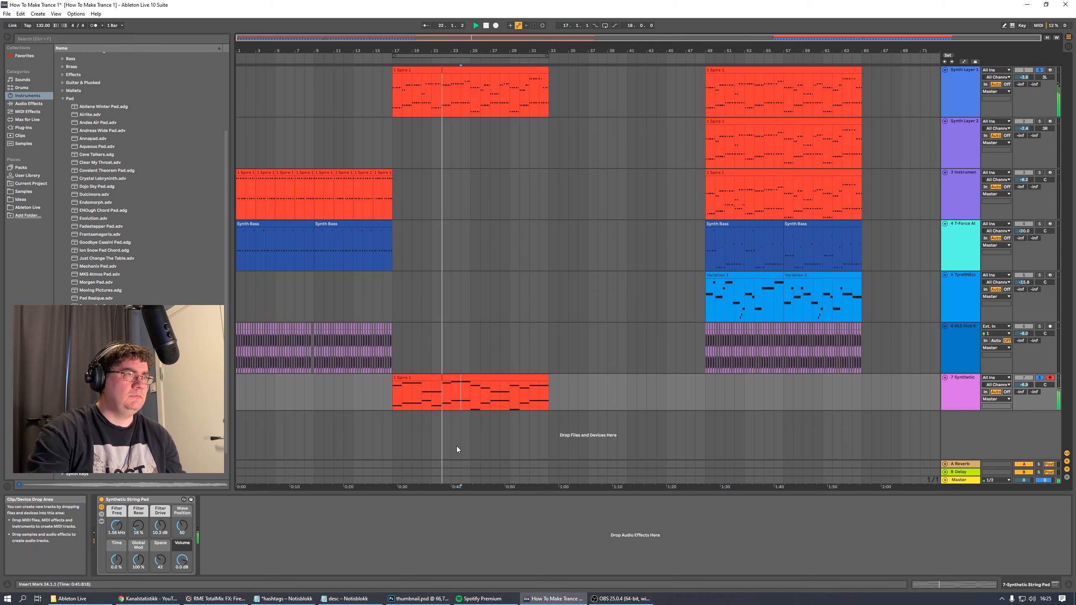
{"action": "left_click_drag", "start_coordinate": [116, 525], "coordinate": [116, 519]}
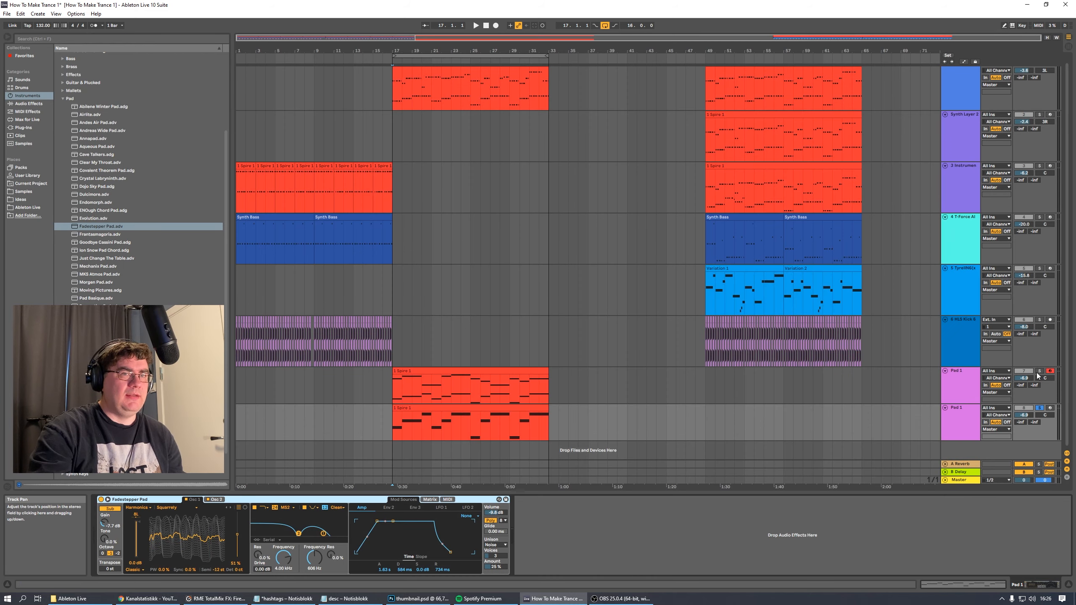
Solo Pad 1 together with Pad 2, play the pads from bar 17, and switch Pad 1's solo off
{"action": "left_click", "coordinate": [1039, 371]}
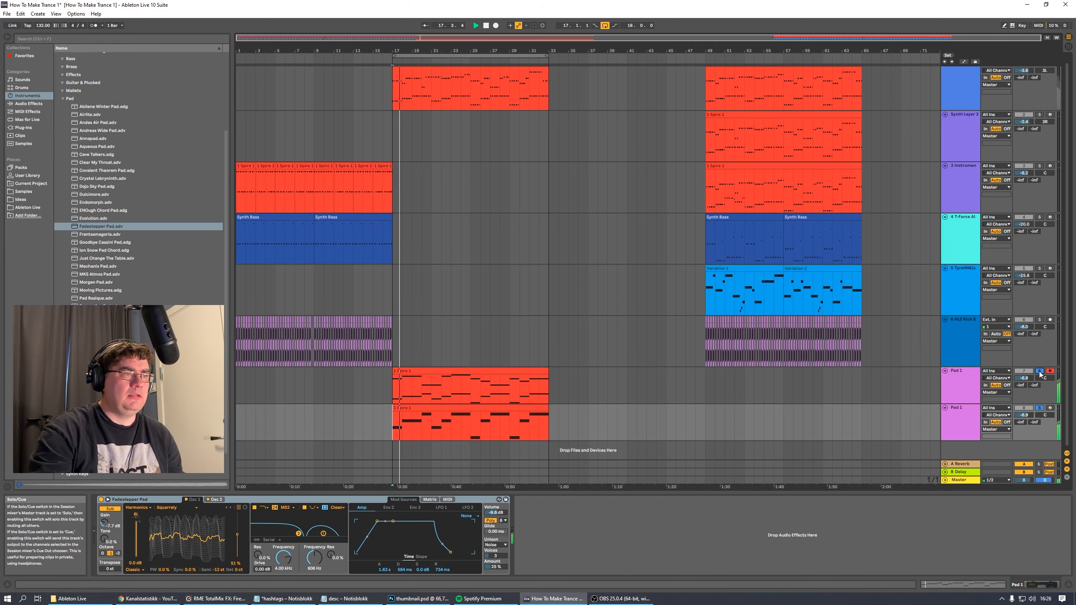
{"action": "key", "text": "space"}
{"action": "key", "text": "space"}
{"action": "left_click", "coordinate": [1039, 371]}
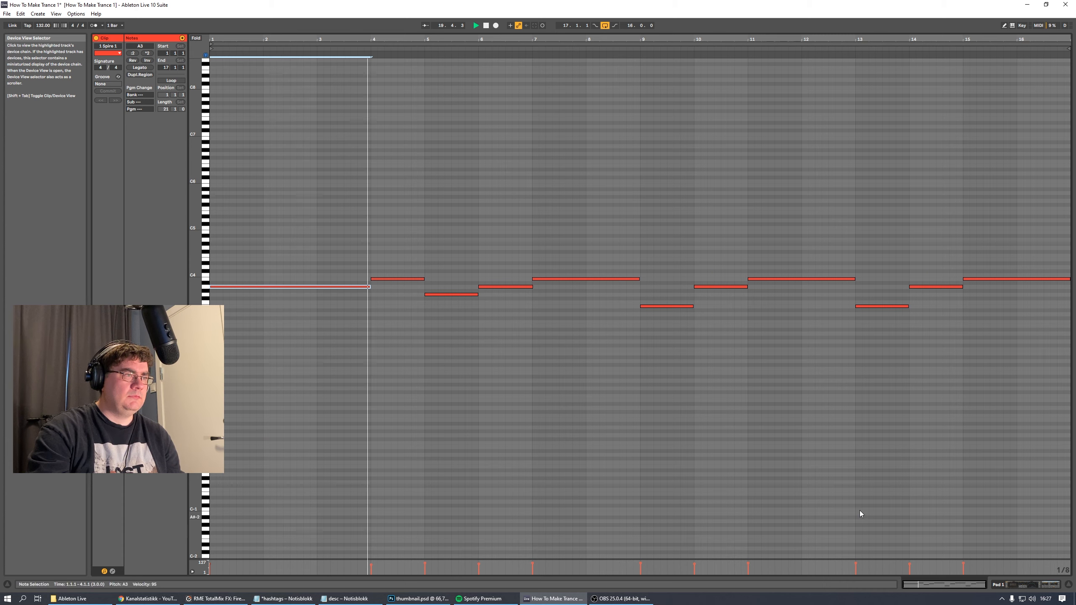
Delete the two notes in bars 5 and 6 of the Fadestepper pad clip and return to the track's devices
{"action": "left_click_drag", "start_coordinate": [442, 273], "coordinate": [511, 325]}
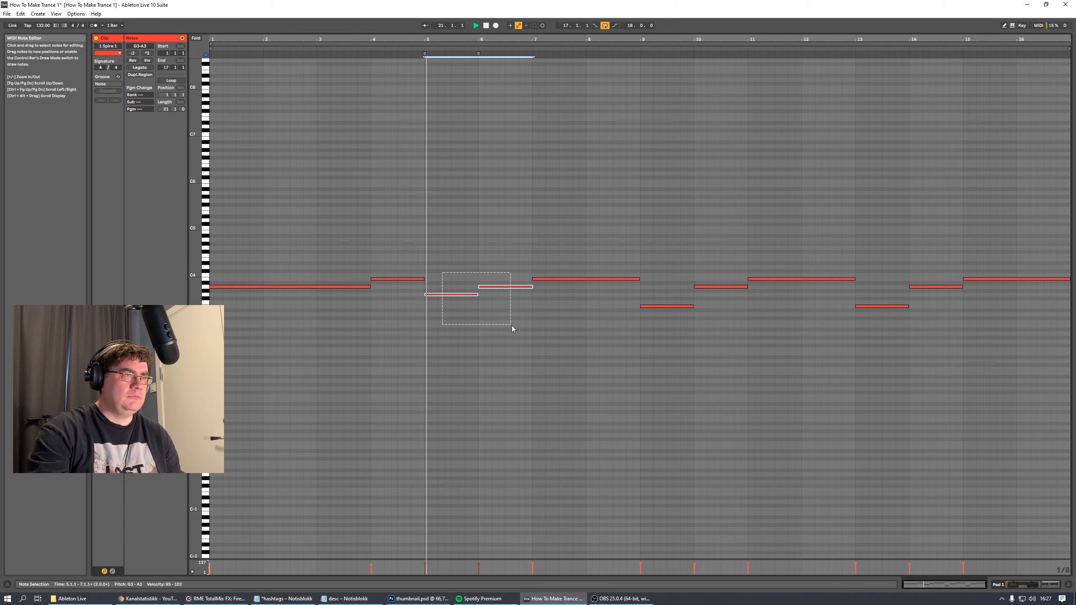
{"action": "key", "text": "Delete"}
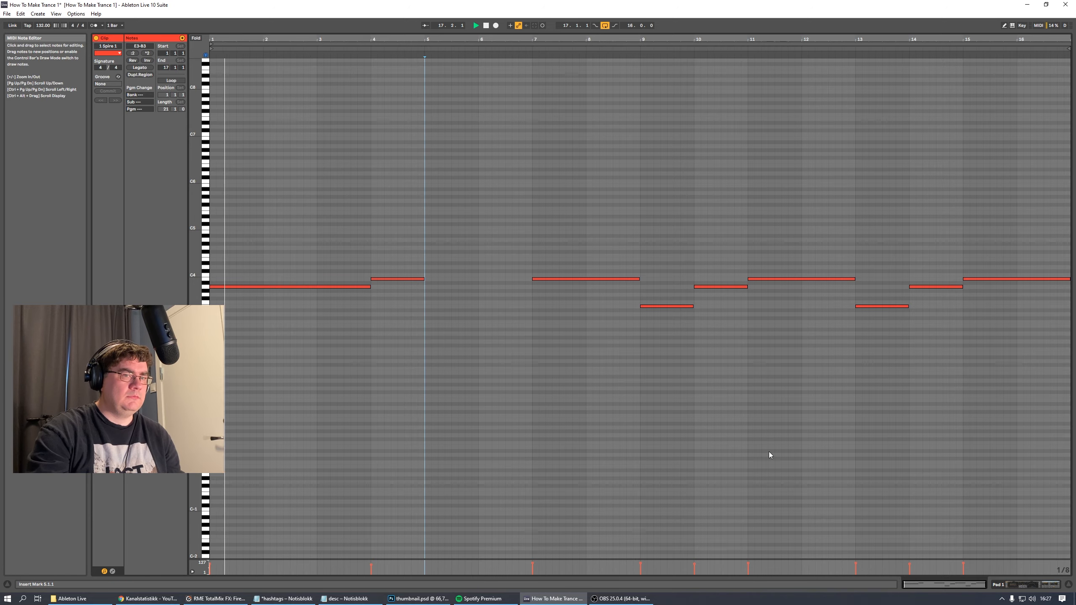
{"action": "left_click", "coordinate": [1020, 584]}
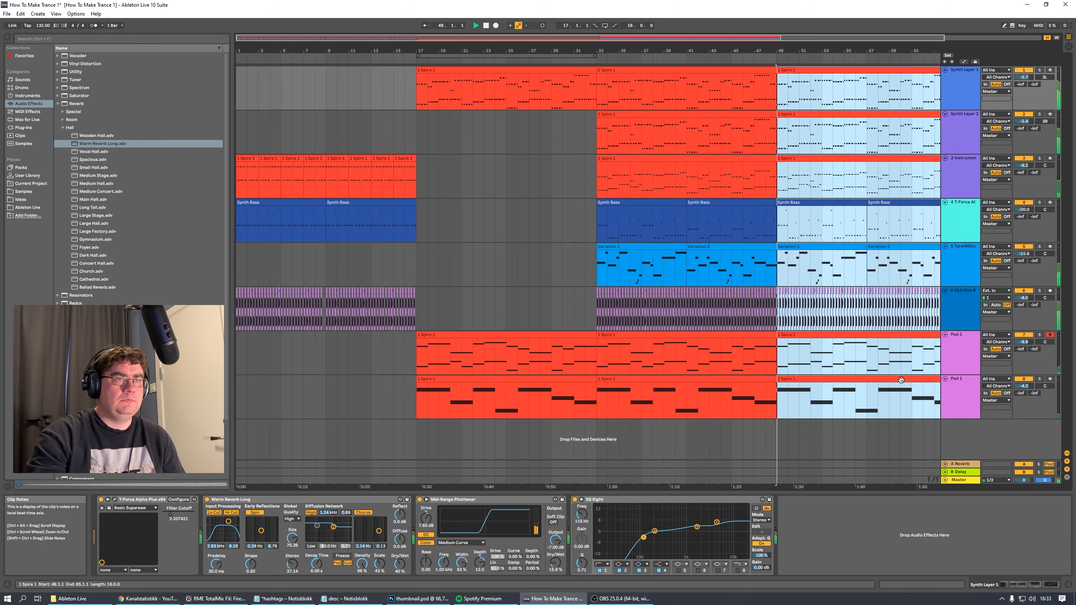
Move the loop range to bars 33 to 49 to check that section's playback
{"action": "left_click_drag", "start_coordinate": [568, 36], "coordinate": [566, 21]}
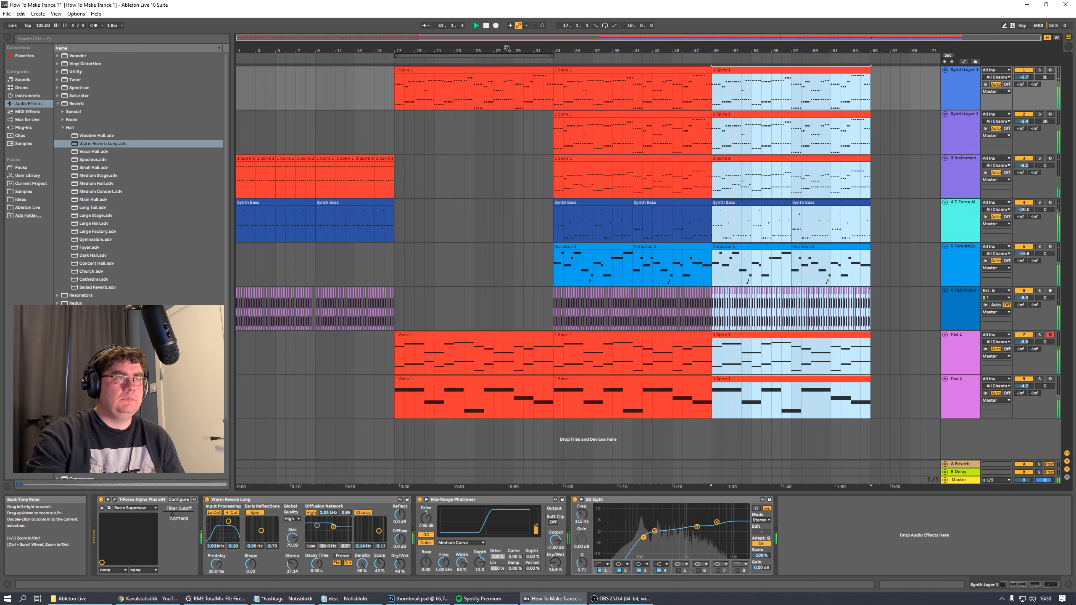
{"action": "left_click_drag", "start_coordinate": [505, 55], "coordinate": [664, 92]}
{"action": "key", "text": "space"}
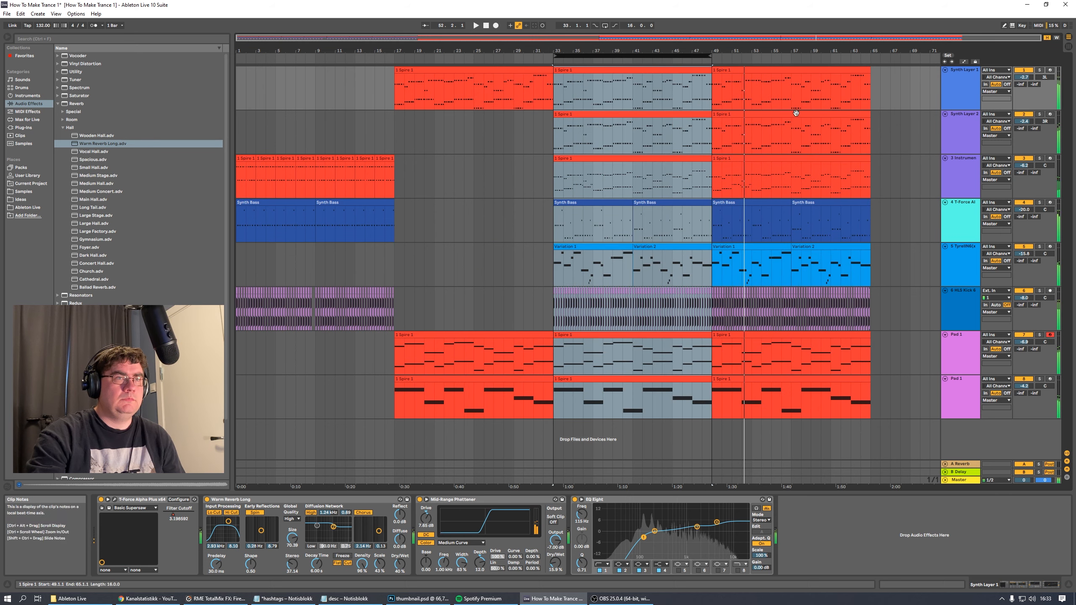
Loop bars 49 to 65 and raise Synth Layer 1's Filter Cutoff automation around bar 49
{"action": "key", "text": "a"}
{"action": "left_click", "coordinate": [711, 101]}
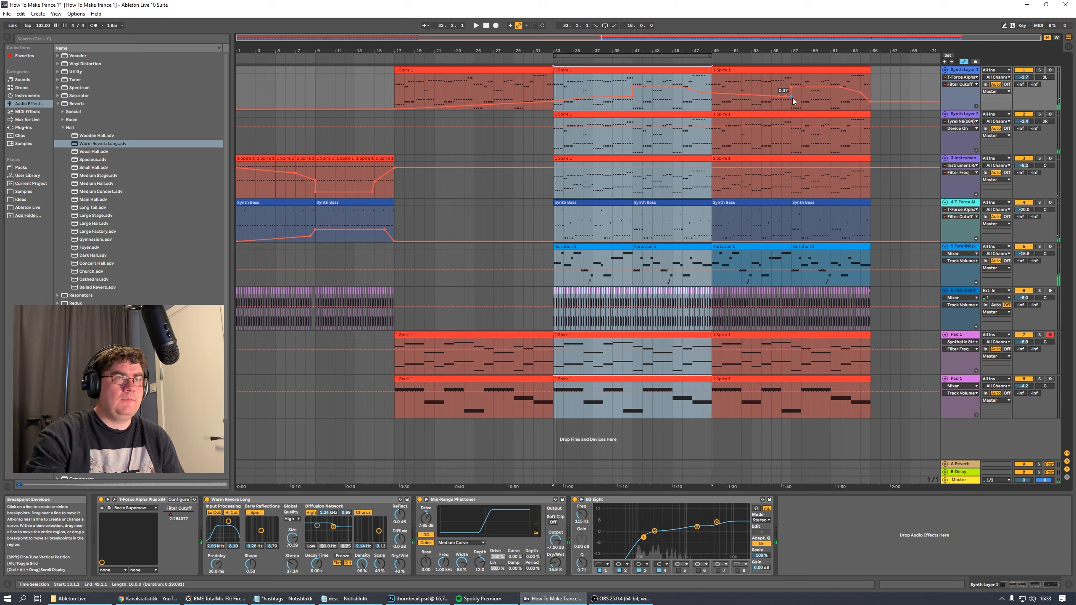
{"action": "left_click_drag", "start_coordinate": [729, 62], "coordinate": [843, 55]}
{"action": "key", "text": "space"}
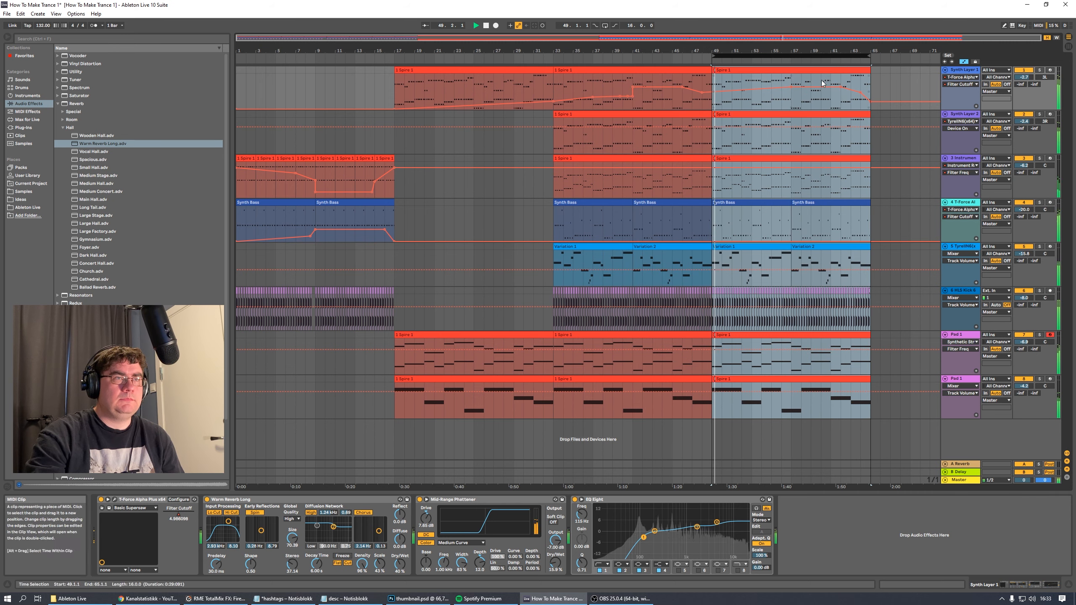
{"action": "left_click_drag", "start_coordinate": [701, 93], "coordinate": [721, 86]}
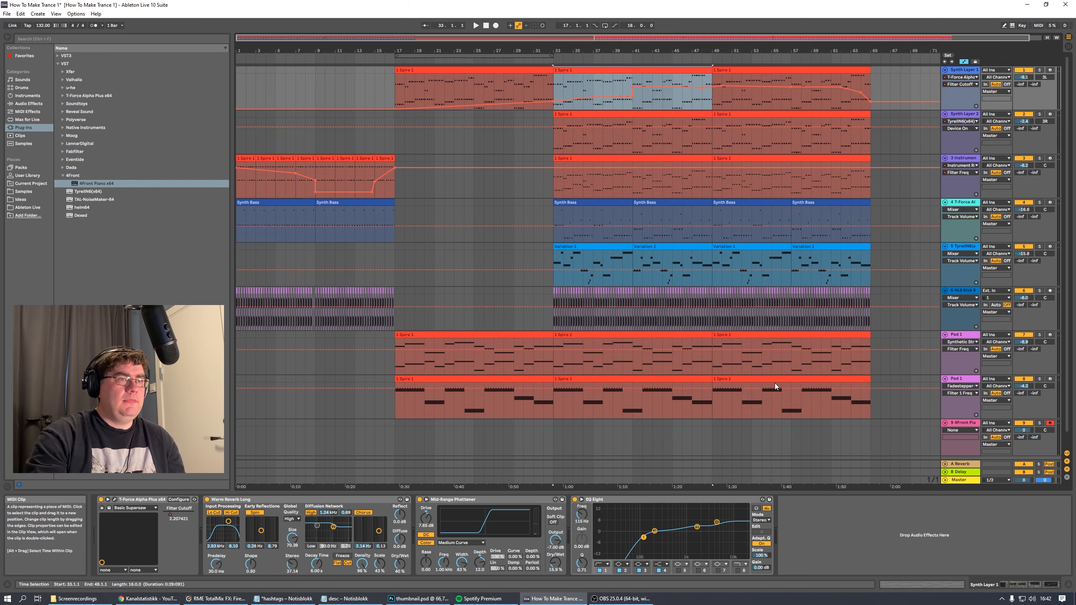
Move all tracks' clips from bars 33 to 65 sixteen bars along so they start at bar 49
{"action": "left_click", "coordinate": [775, 379], "text": "shift"}
{"action": "left_click_drag", "start_coordinate": [774, 380], "coordinate": [933, 380]}
{"action": "left_click_drag", "start_coordinate": [480, 51], "coordinate": [480, 45]}
Duplicate the Synth Layer 1 and Synthetic String Pad clips from bar 17 to bar 33, and place the Fadestepper pad clip at bar 33
{"action": "left_click", "coordinate": [455, 93]}
{"action": "left_click", "coordinate": [456, 336], "text": "shift"}
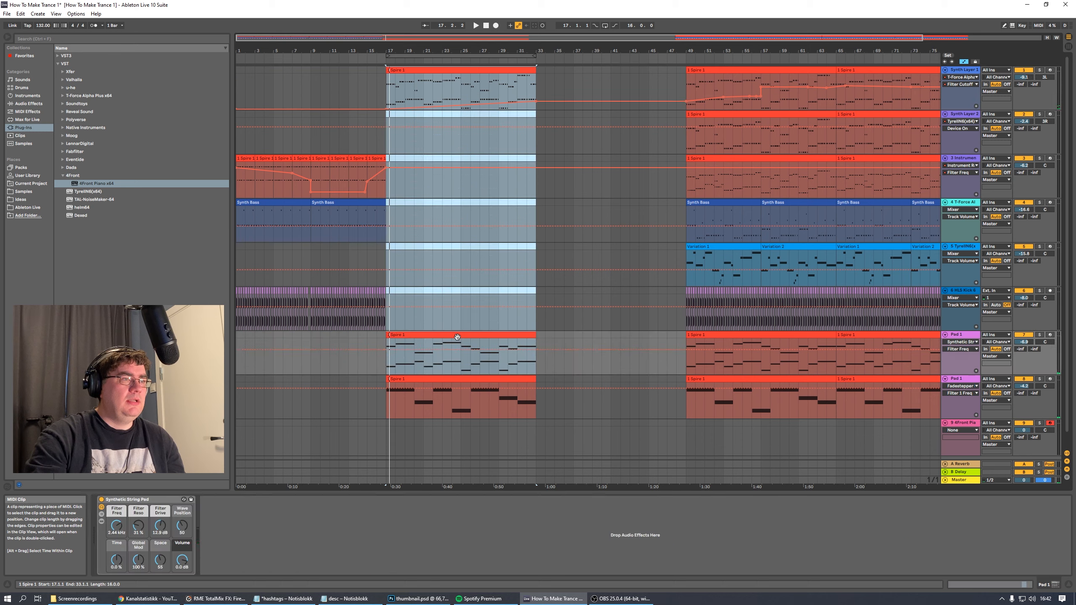
{"action": "left_click", "coordinate": [466, 398]}
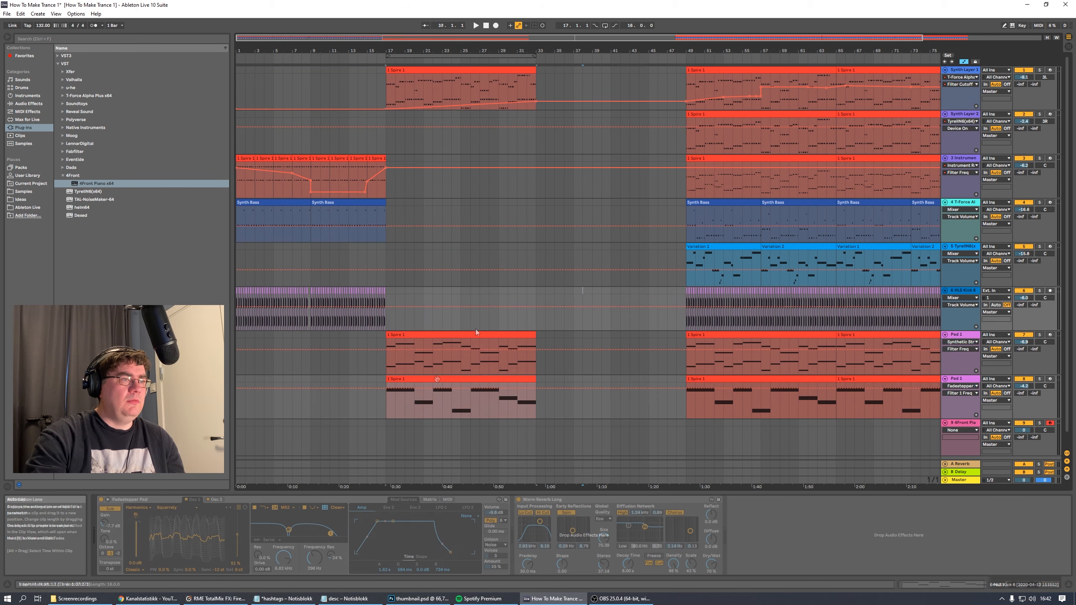
{"action": "key", "text": "ctrl+d"}
{"action": "left_click_drag", "start_coordinate": [586, 390], "coordinate": [585, 389]}
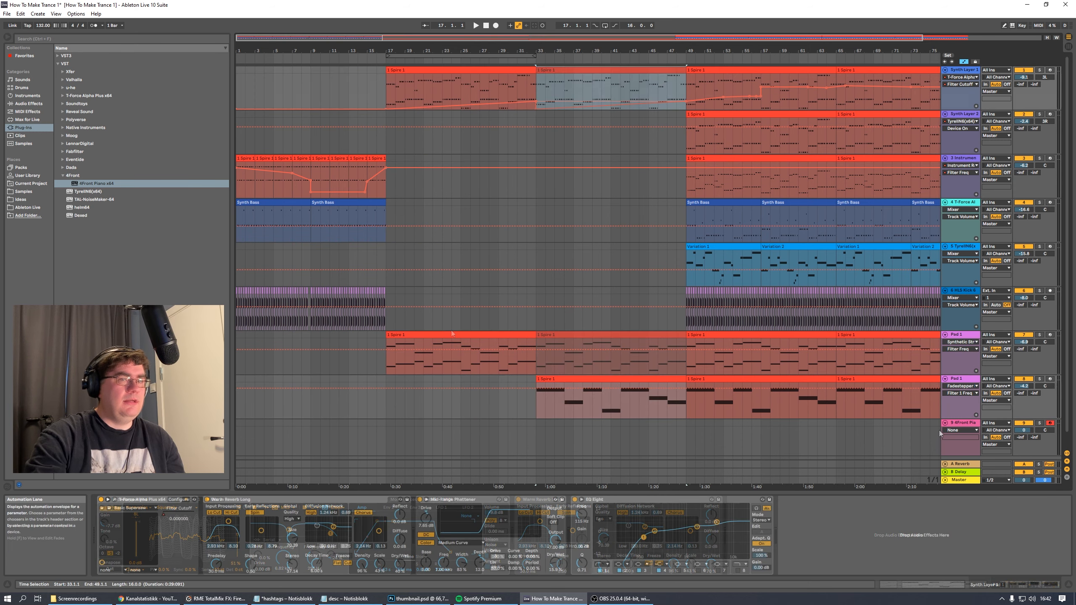
Open the 4Front Piano track's plugin window to check for available settings, and close it
{"action": "left_click", "coordinate": [960, 422]}
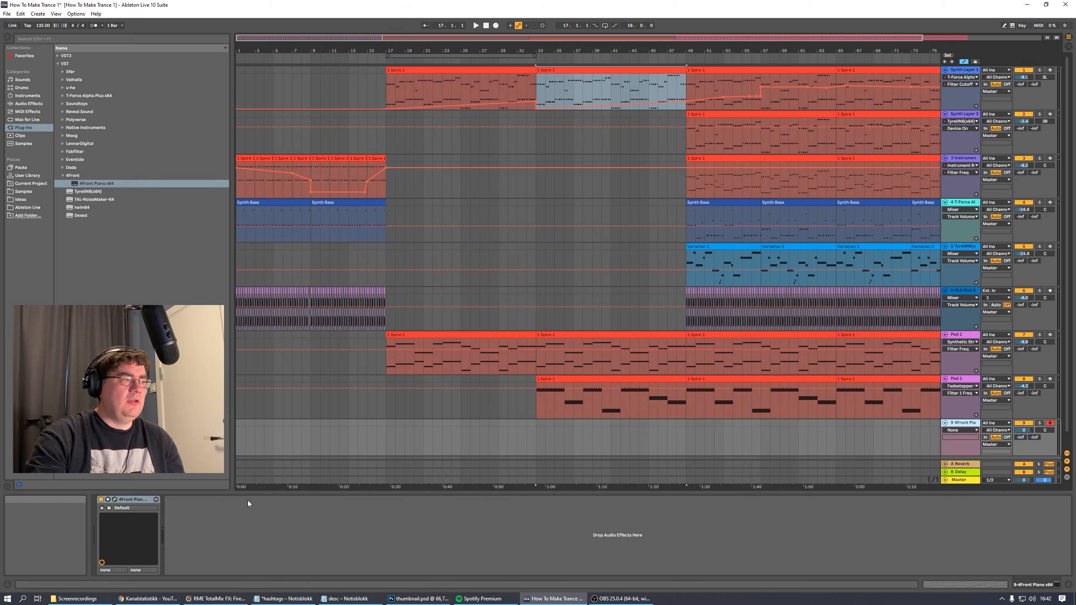
{"action": "left_click", "coordinate": [114, 499]}
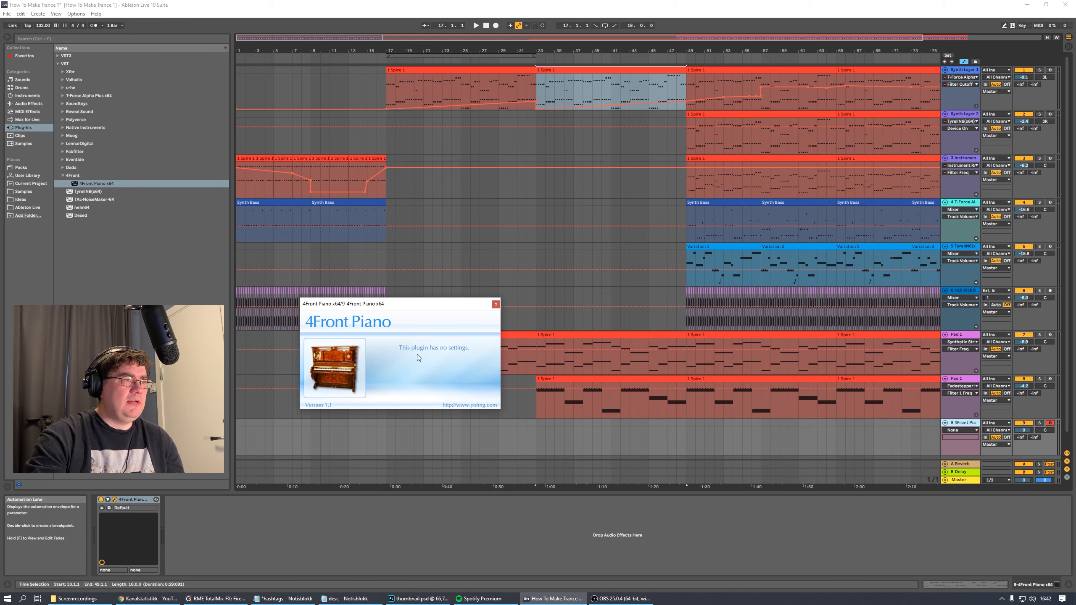
{"action": "left_click", "coordinate": [496, 304]}
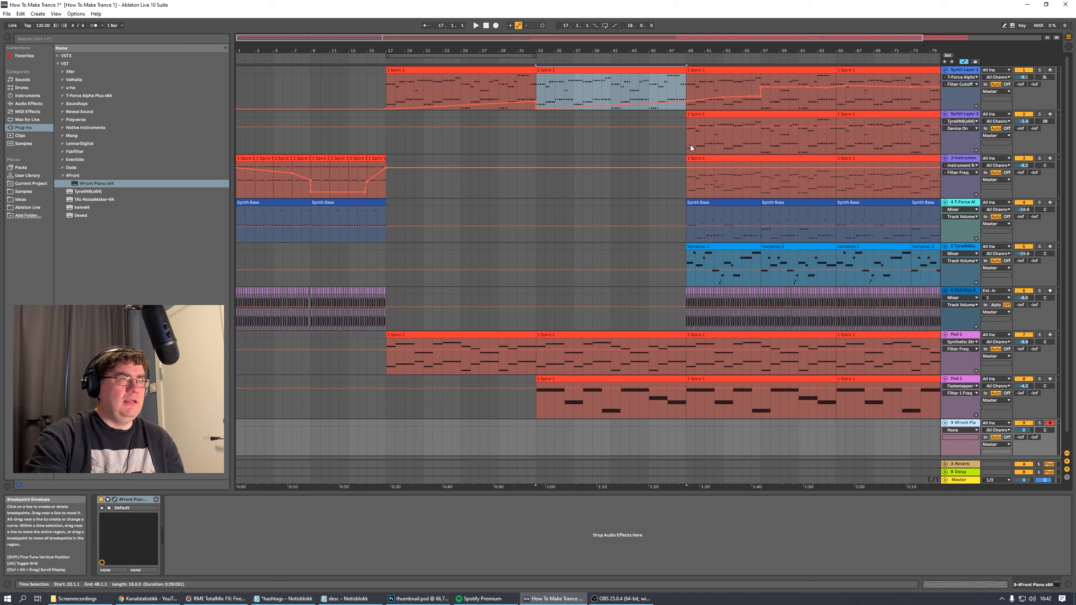
Copy the Variation 1 melody clip from bar 49 onto the 4Front Piano track at bar 33 and solo that track
{"action": "left_click_drag", "start_coordinate": [706, 247], "coordinate": [560, 423]}
{"action": "left_click", "coordinate": [1039, 423]}
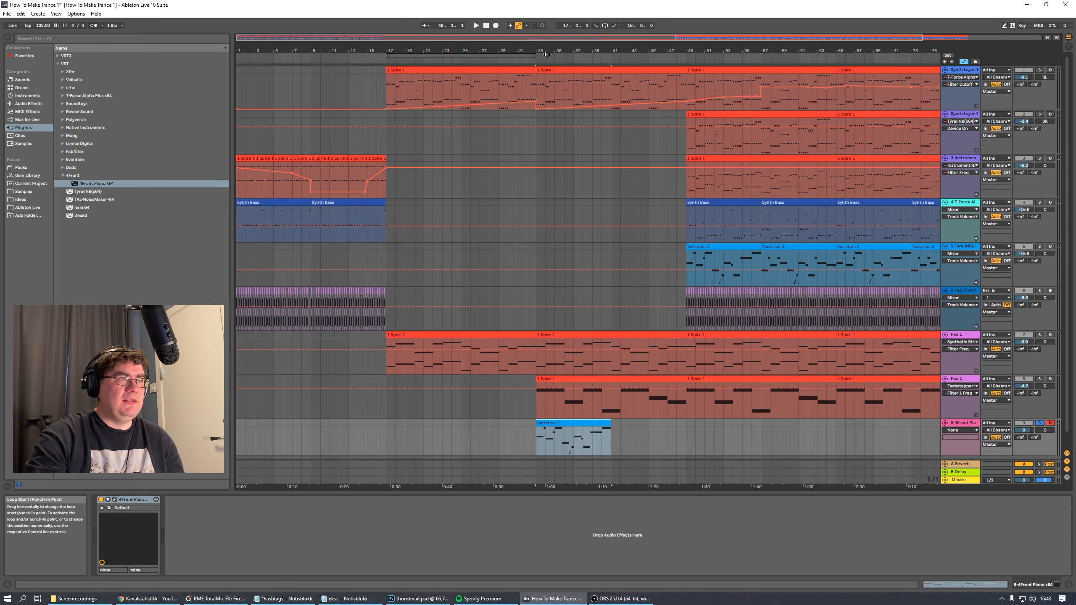
Move the loop range to bars 33 to 49, play it, and raise Synth Layer 1's Filter Cutoff automation at bar 33
{"action": "left_click_drag", "start_coordinate": [521, 55], "coordinate": [671, 55]}
{"action": "key", "text": "space"}
{"action": "left_click", "coordinate": [536, 107]}
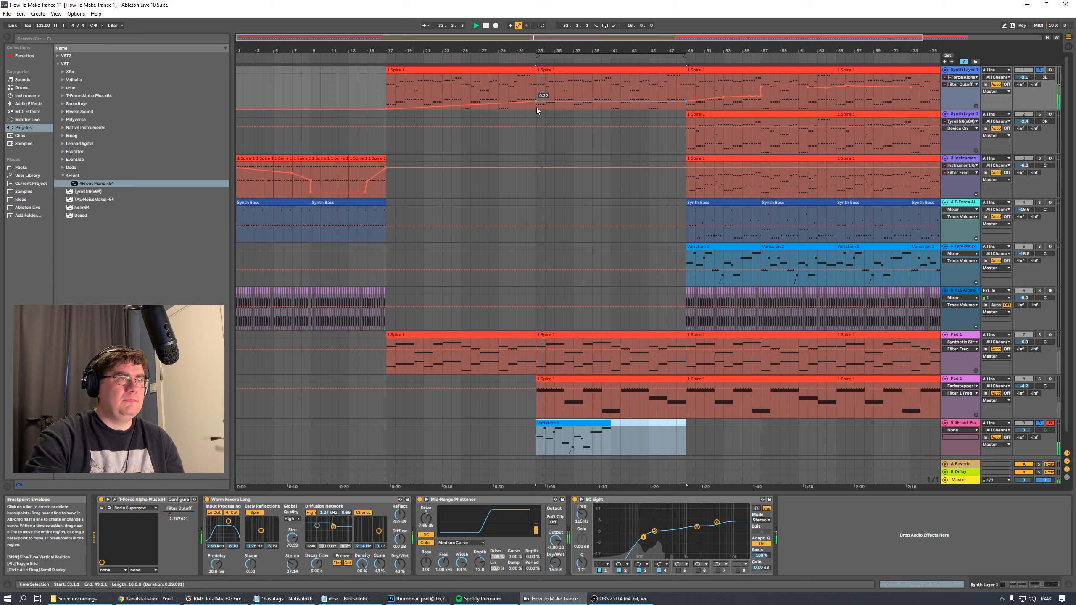
Duplicate the 4Front Piano melody clip so it also fills bars 41 to 49
{"action": "left_click", "coordinate": [638, 441]}
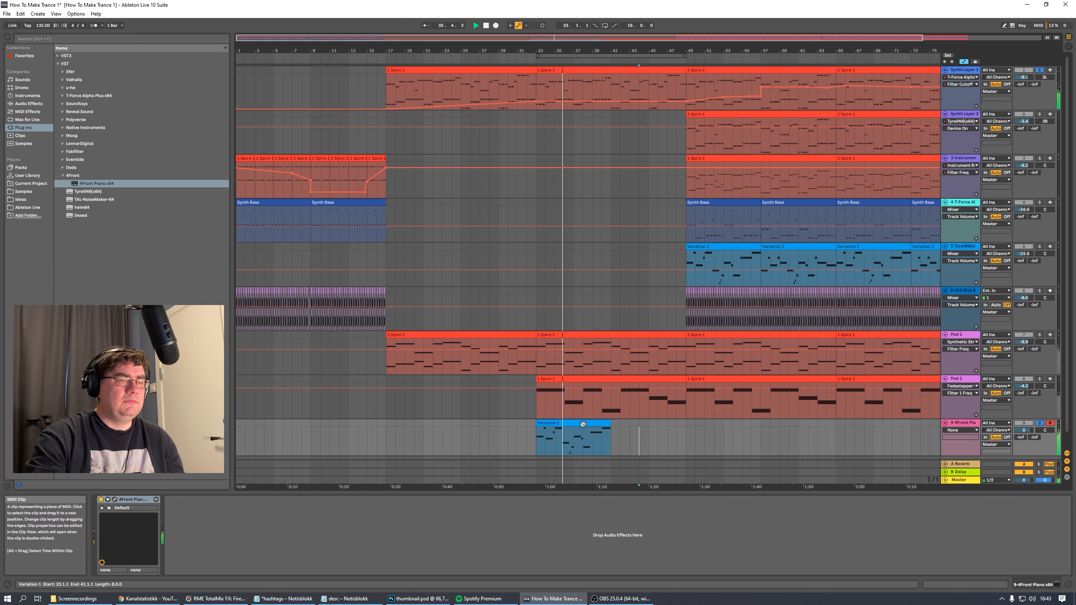
{"action": "left_click", "coordinate": [582, 423]}
{"action": "key", "text": "ctrl+d"}
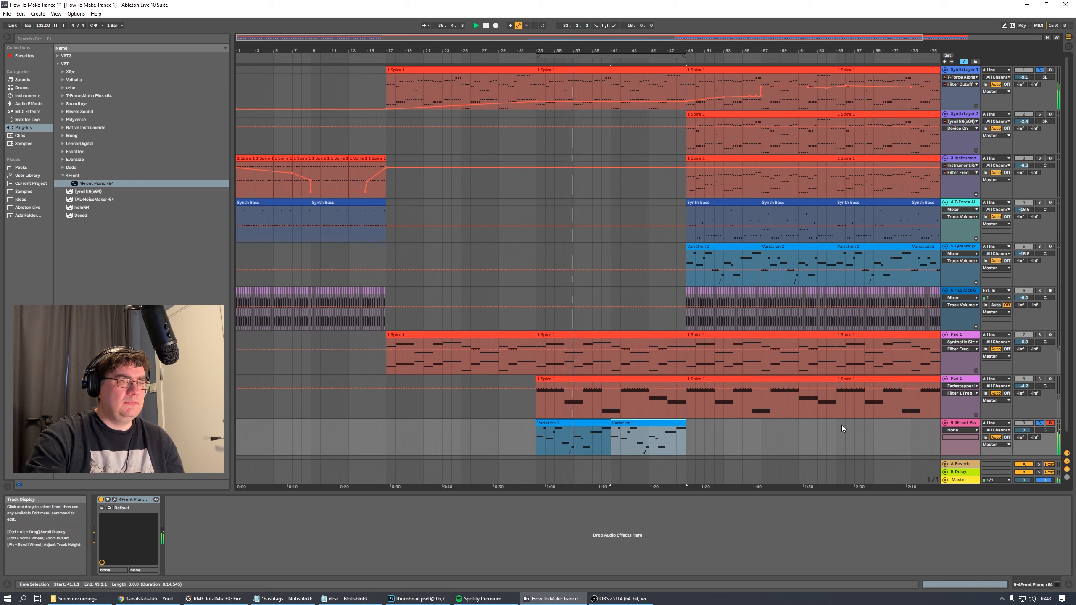
Add the Velocity preset Add some Random to the 4Front Piano track and play the loop
{"action": "left_click", "coordinate": [591, 441]}
{"action": "left_click", "coordinate": [28, 111]}
{"action": "left_click", "coordinate": [74, 87]}
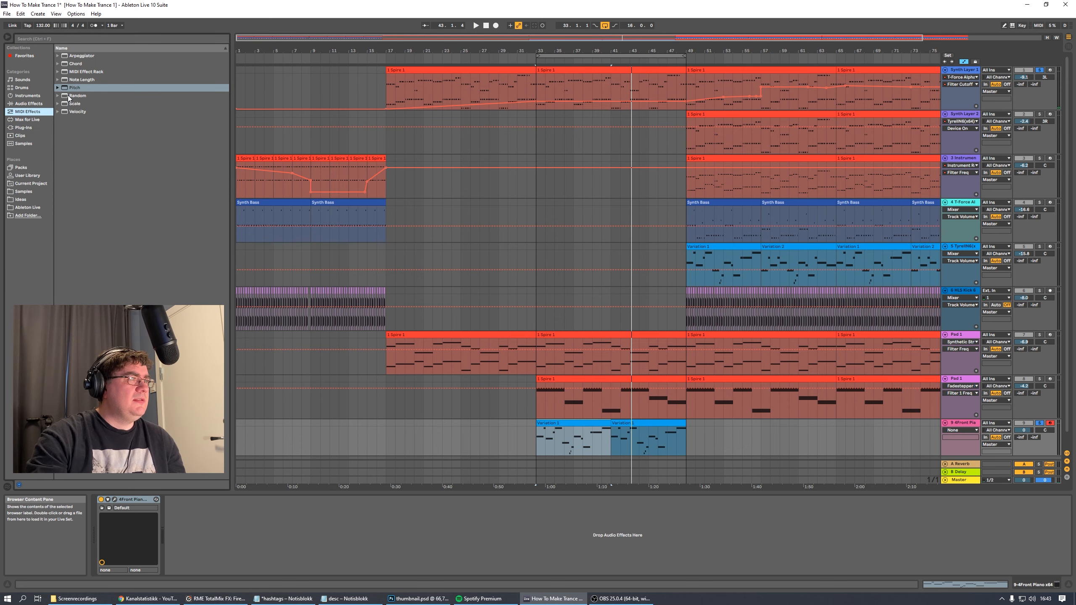
{"action": "left_click", "coordinate": [81, 81]}
{"action": "left_click_drag", "start_coordinate": [98, 120], "coordinate": [596, 437]}
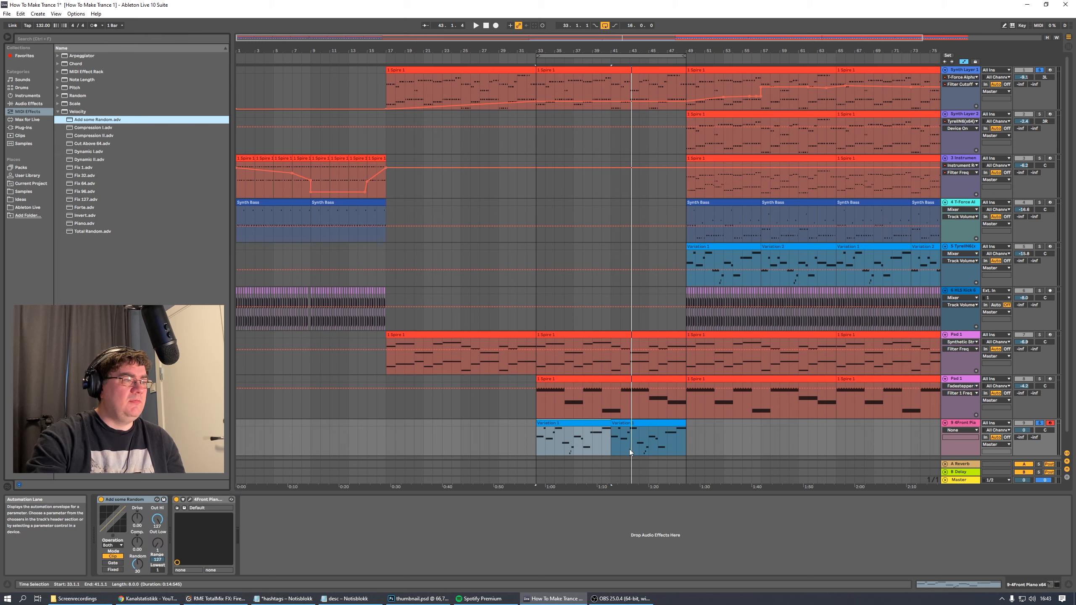
{"action": "key", "text": "space"}
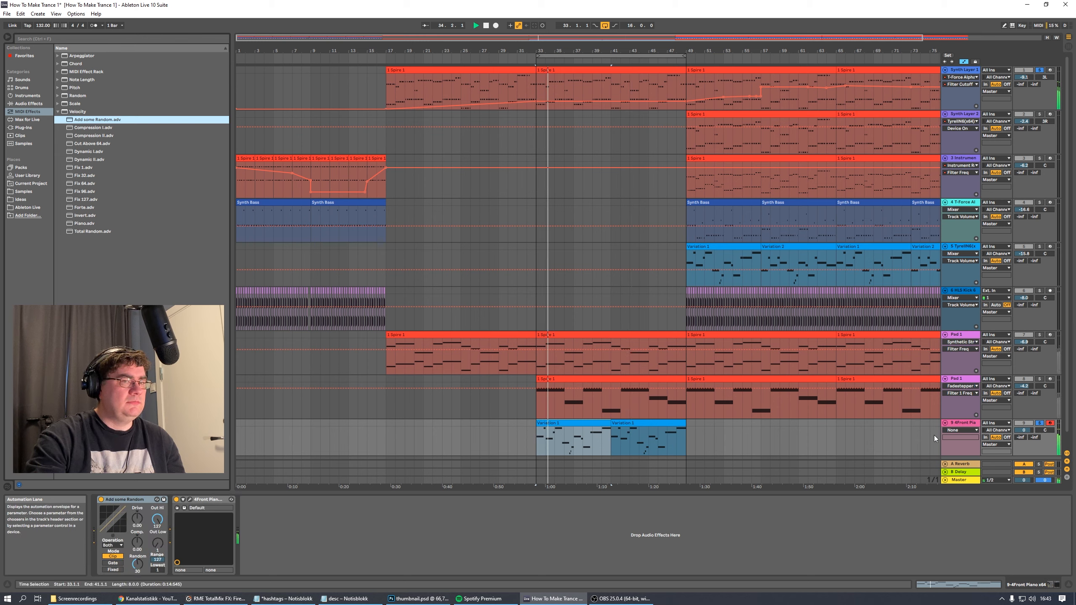
Add the Warm Reverb Long preset to the 4Front Piano track and reduce its Dry/Wet to about 45%
{"action": "left_click", "coordinate": [965, 425]}
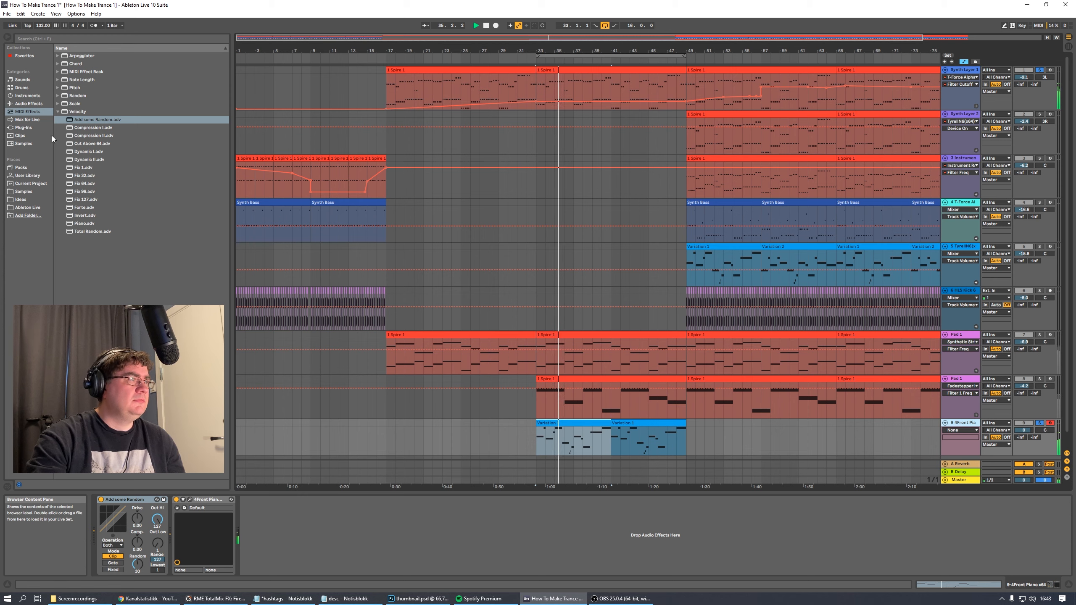
{"action": "key", "text": "space"}
{"action": "left_click", "coordinate": [27, 104]}
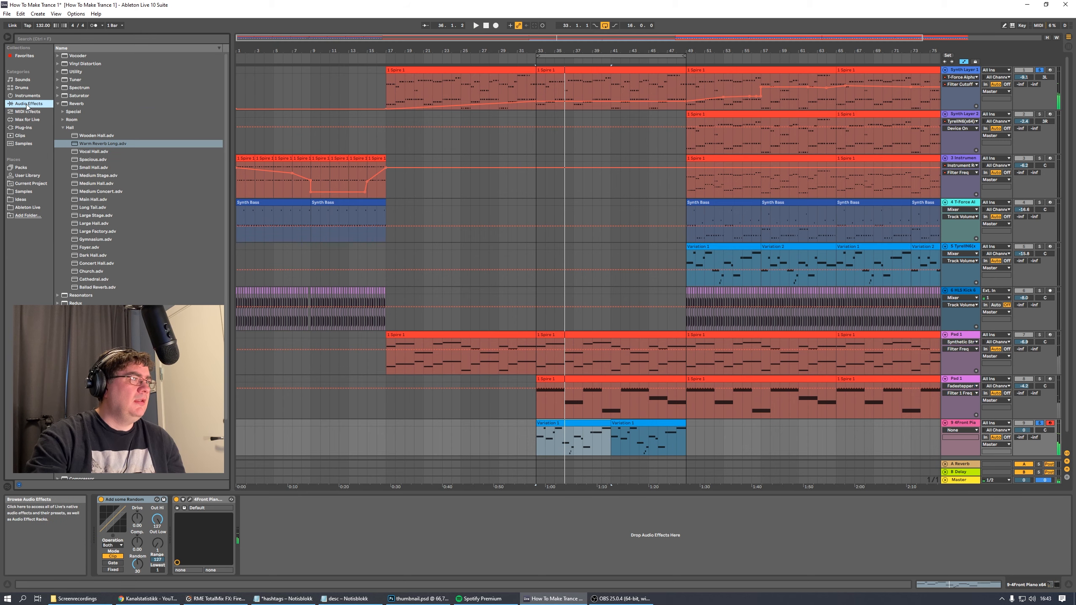
{"action": "left_click", "coordinate": [63, 128]}
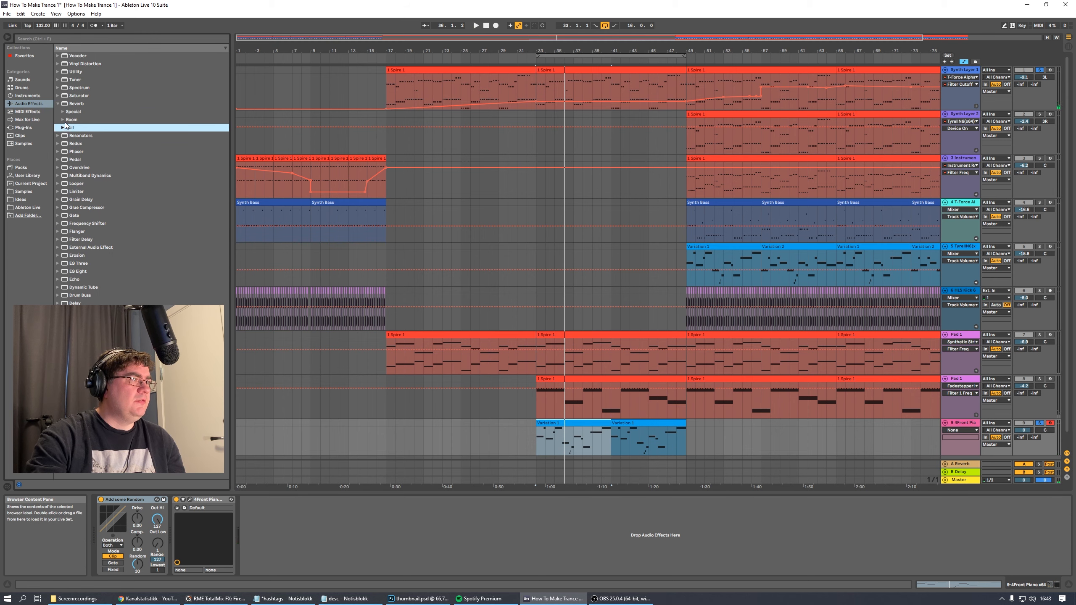
{"action": "left_click", "coordinate": [70, 105]}
{"action": "key", "text": "space"}
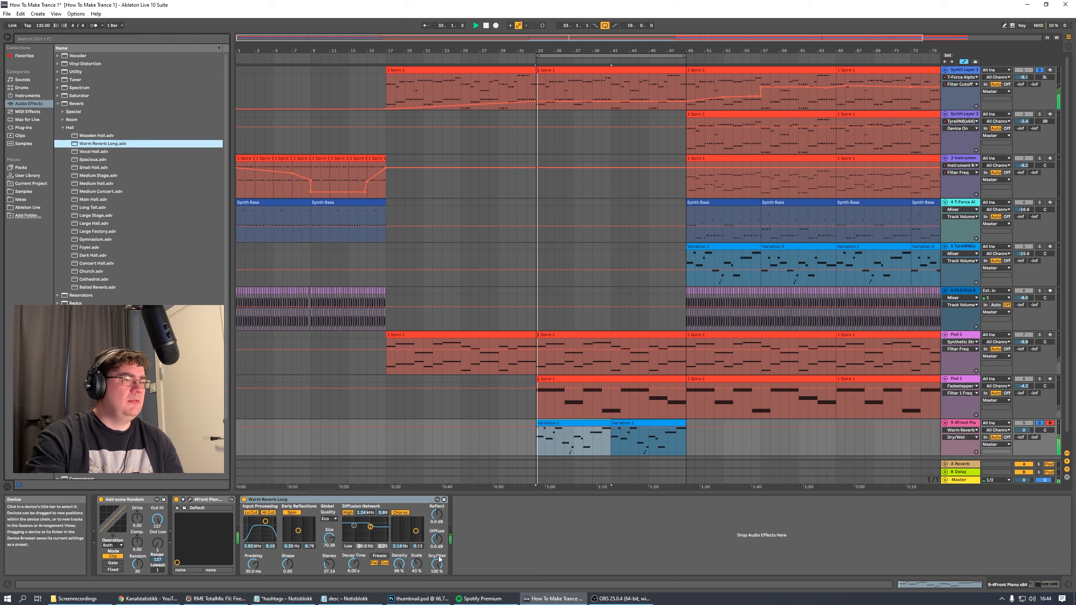
{"action": "left_click_drag", "start_coordinate": [436, 564], "coordinate": [437, 566]}
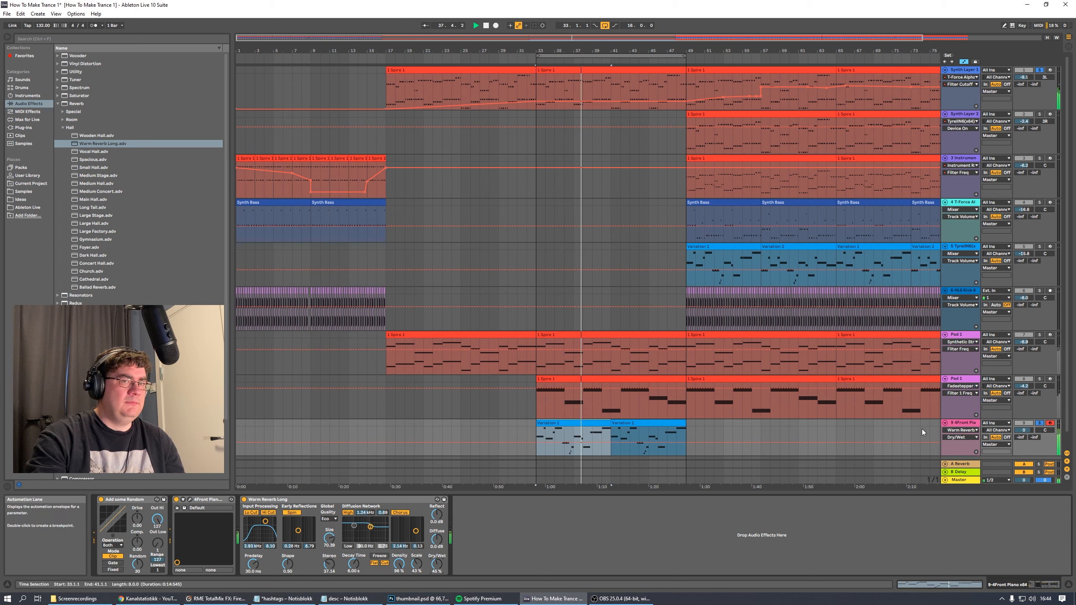
Lower the 4Front Piano track's volume to about -5.2 dB
{"action": "left_click", "coordinate": [17, 96]}
{"action": "left_click", "coordinate": [76, 75]}
{"action": "left_click", "coordinate": [28, 120]}
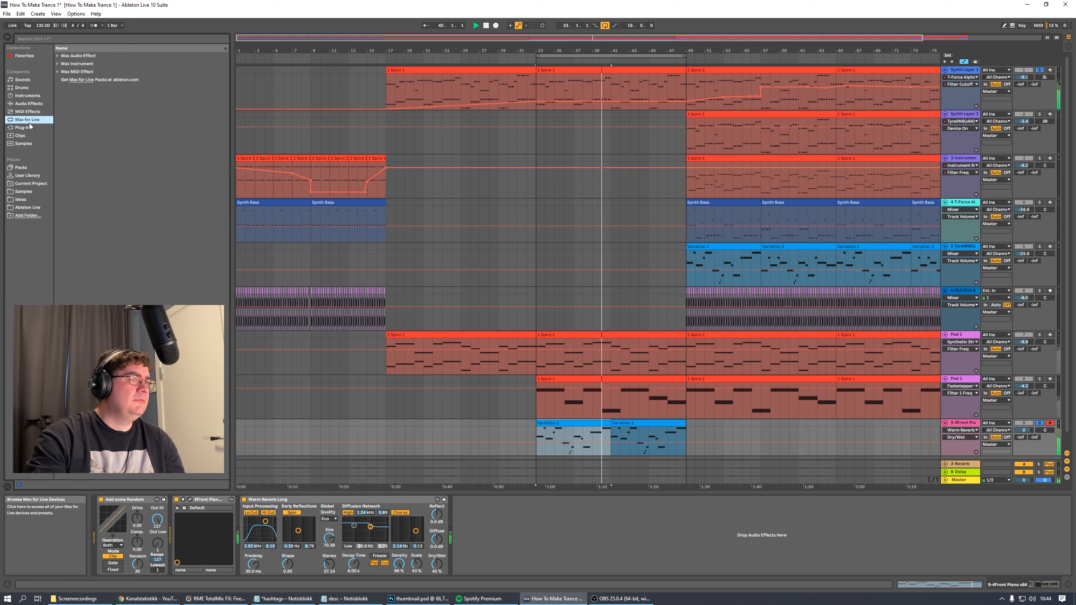
{"action": "left_click_drag", "start_coordinate": [1024, 430], "coordinate": [1024, 431]}
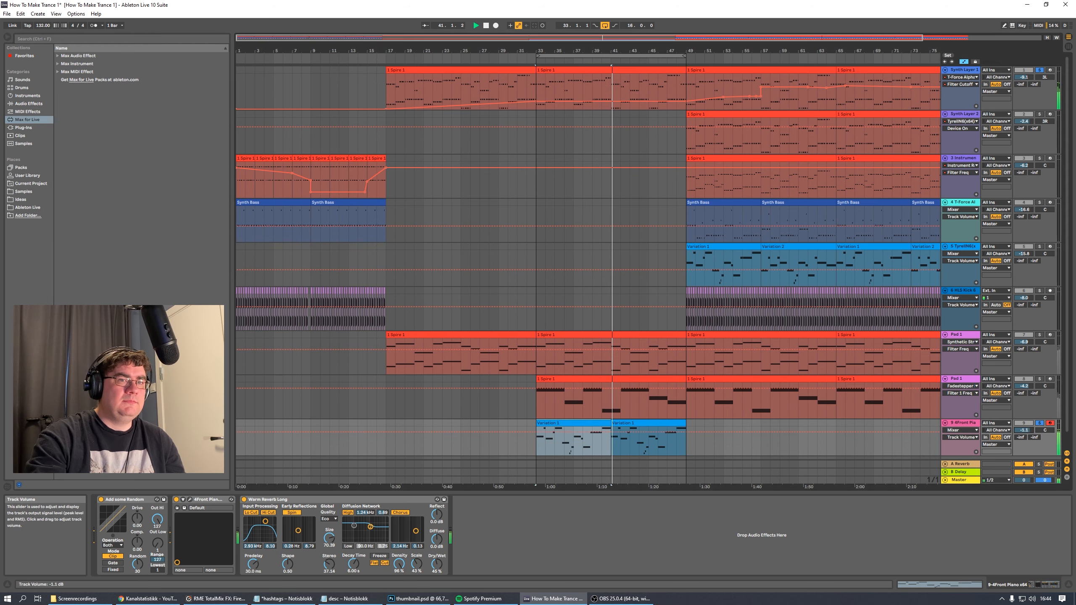
{"action": "left_click_drag", "start_coordinate": [1024, 432], "coordinate": [1024, 432]}
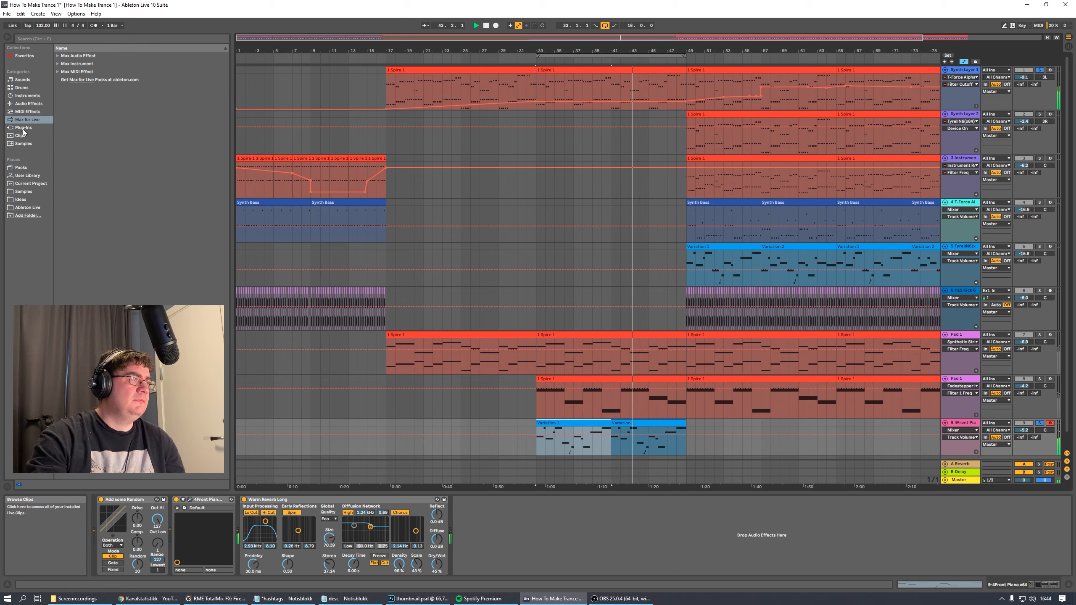
Find EQ Eight among the audio effects and place it after the reverb on the 4Front Piano track
{"action": "left_click", "coordinate": [28, 121]}
{"action": "left_click", "coordinate": [28, 127]}
{"action": "left_click", "coordinate": [29, 112]}
{"action": "left_click", "coordinate": [29, 105]}
{"action": "left_click", "coordinate": [58, 104]}
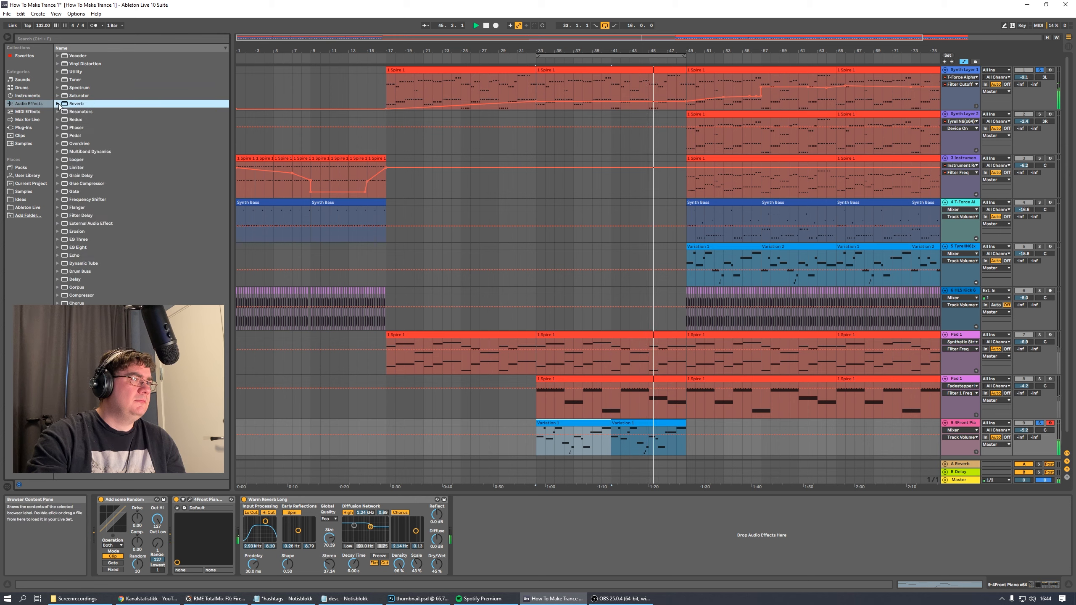
{"action": "left_click", "coordinate": [58, 247]}
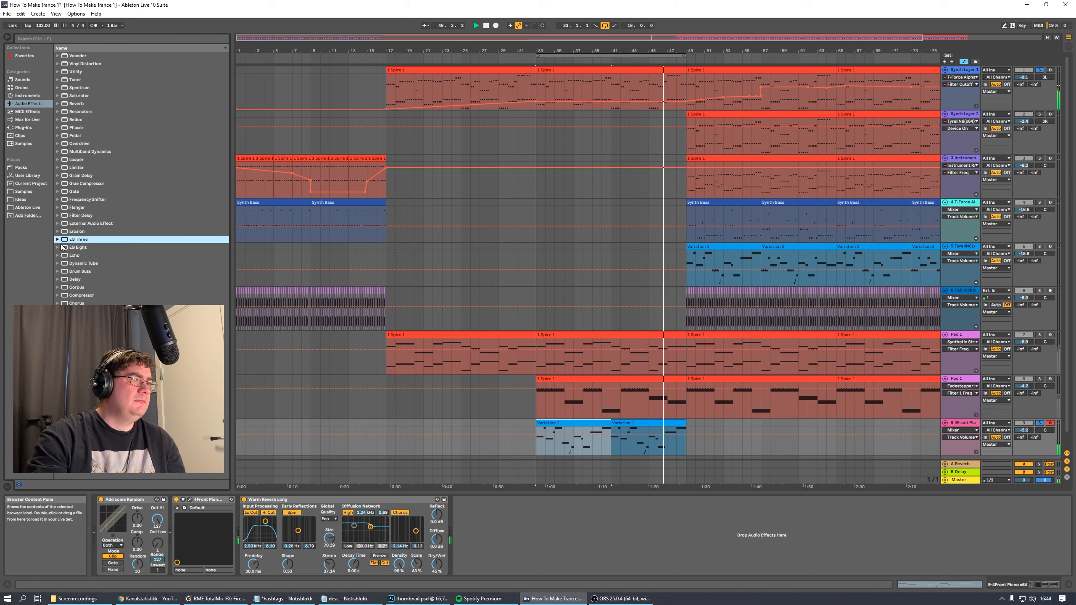
{"action": "left_click_drag", "start_coordinate": [81, 250], "coordinate": [464, 502]}
Shape the piano's EQ Eight curve with a steep low cut and boosted high frequencies
{"action": "left_click", "coordinate": [483, 564]}
{"action": "left_click", "coordinate": [484, 520]}
{"action": "mouse_move", "coordinate": [598, 531]}
{"action": "left_mouse_down"}
{"action": "mouse_move", "coordinate": [581, 525]}
{"action": "mouse_move", "coordinate": [602, 521]}
{"action": "left_mouse_up"}
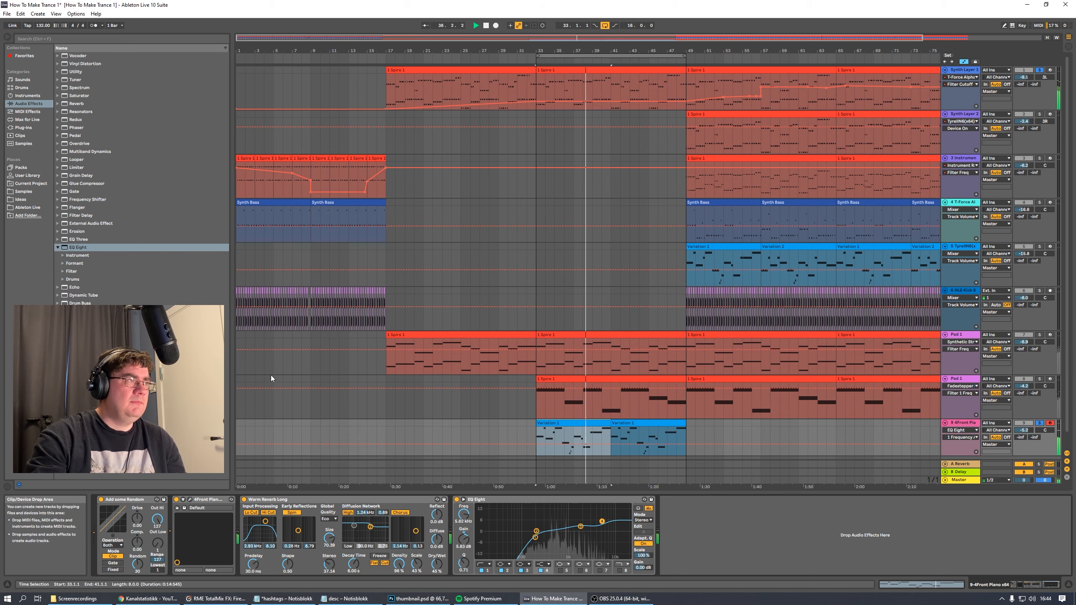
Insert a Glue Compressor before the piano's reverb, set its threshold to about -18 dB, and enable Oversampling
{"action": "left_click_drag", "start_coordinate": [82, 185], "coordinate": [241, 501]}
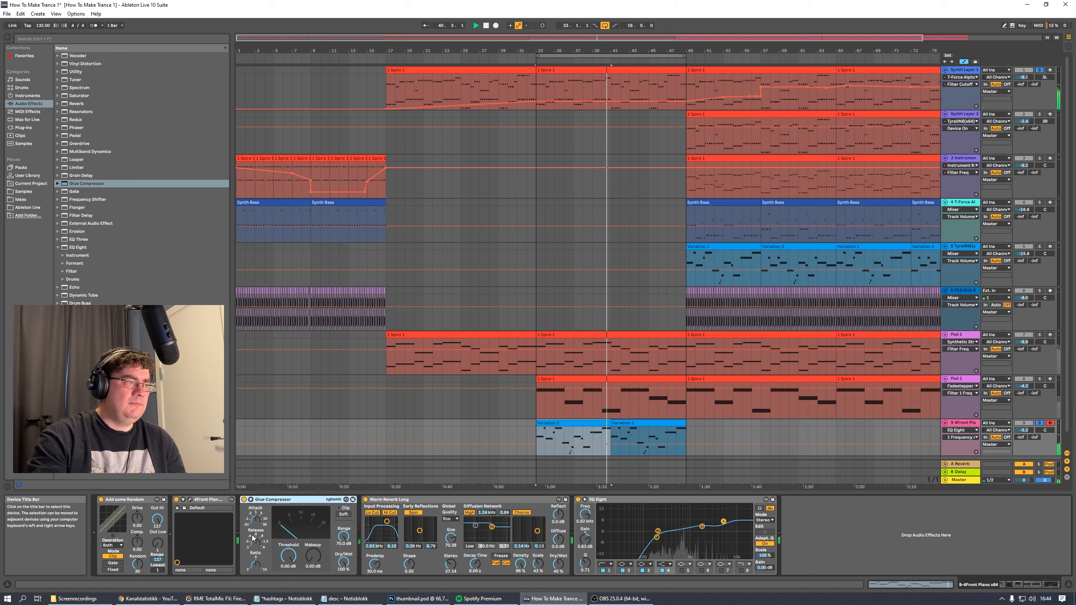
{"action": "left_click_drag", "start_coordinate": [280, 555], "coordinate": [287, 557]}
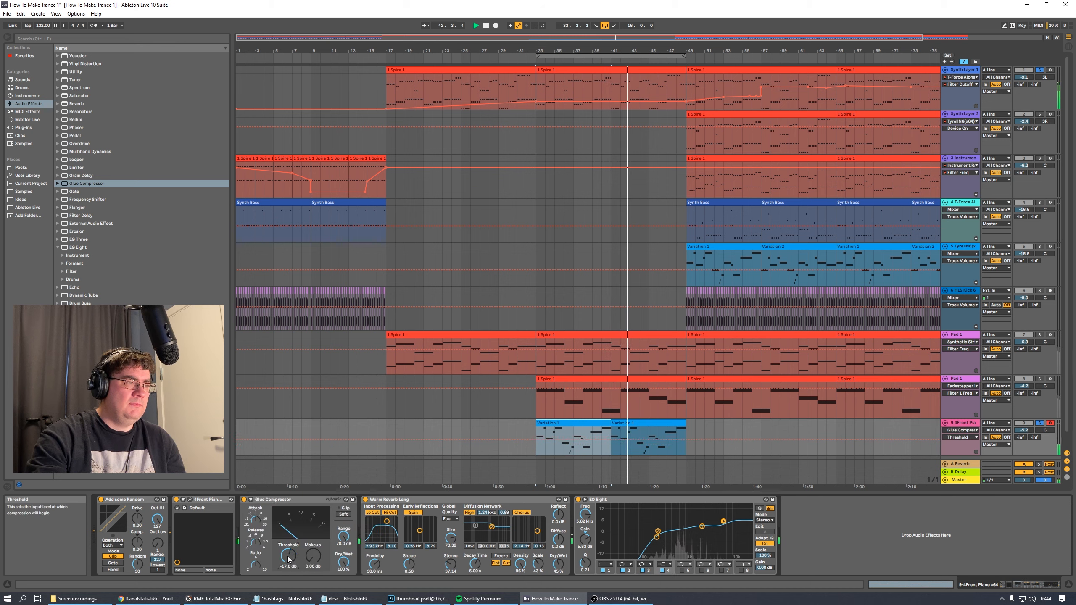
{"action": "right_click", "coordinate": [286, 499]}
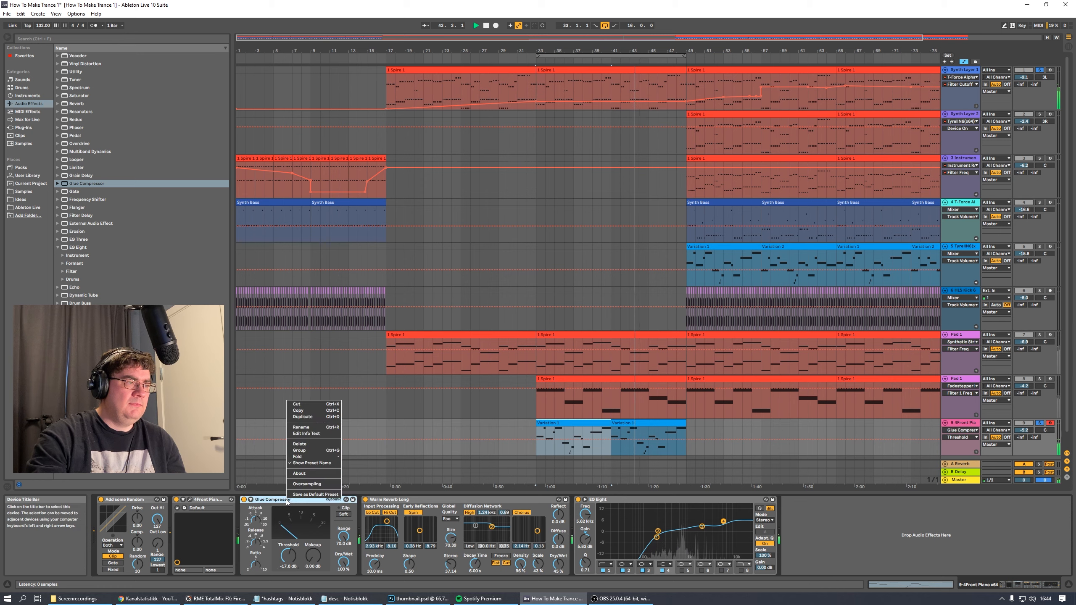
{"action": "left_click", "coordinate": [313, 483]}
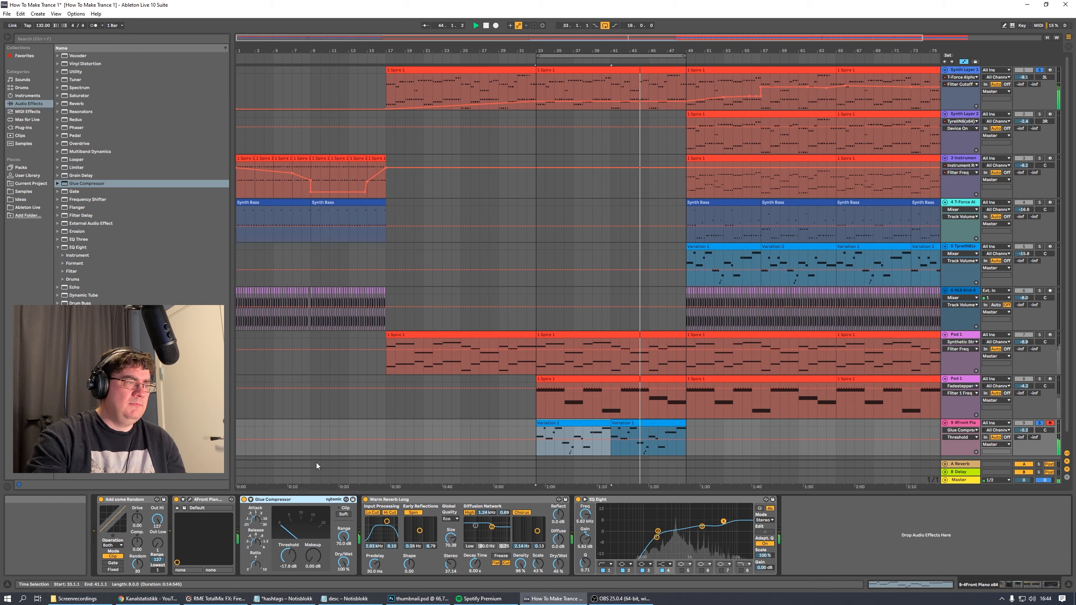
Insert a Delay between the piano track's reverb and EQ Eight with Dry/Wet at 33%, and lower the track's volume
{"action": "left_click", "coordinate": [56, 246]}
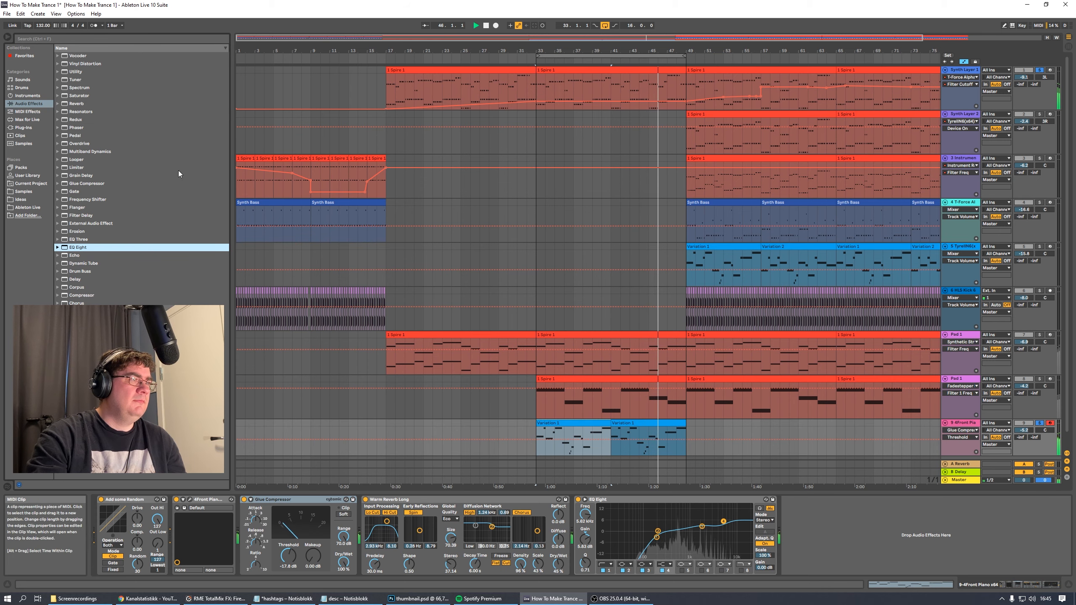
{"action": "left_click", "coordinate": [72, 137]}
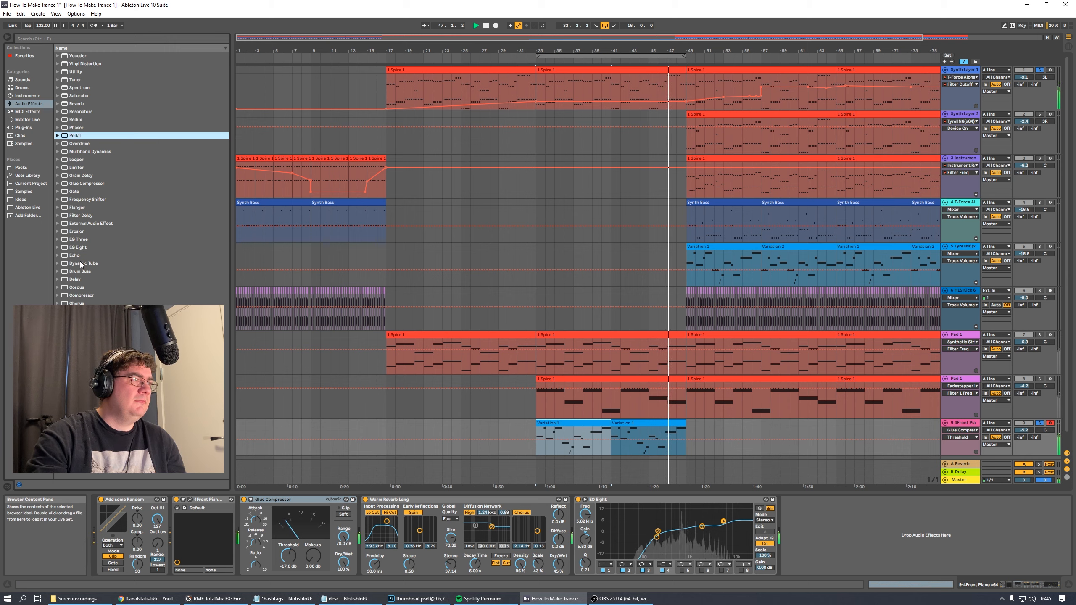
{"action": "left_click_drag", "start_coordinate": [73, 280], "coordinate": [716, 567]}
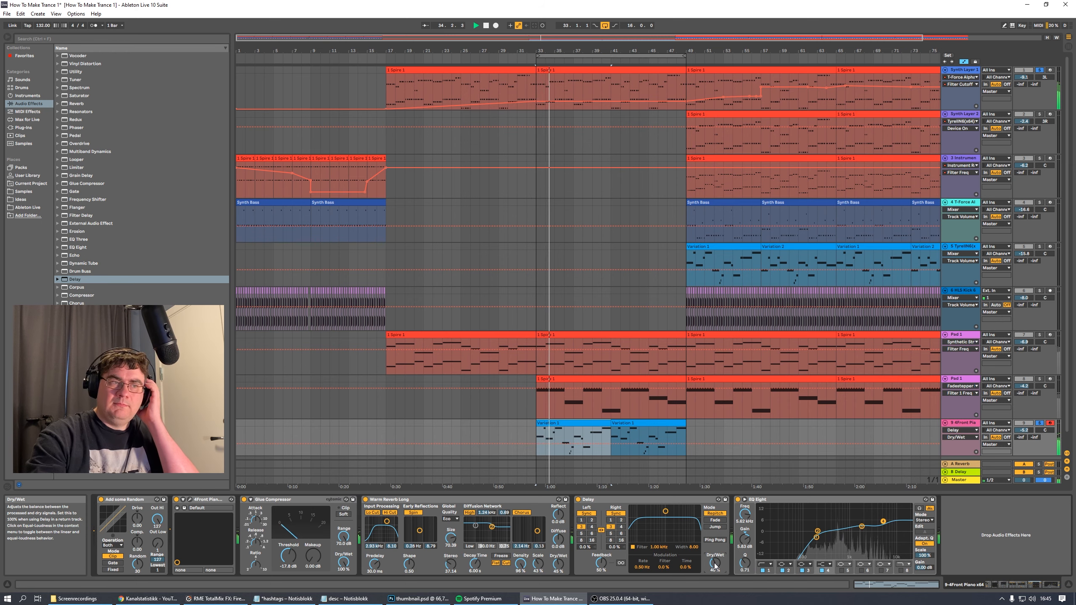
{"action": "left_click_drag", "start_coordinate": [715, 567], "coordinate": [718, 567]}
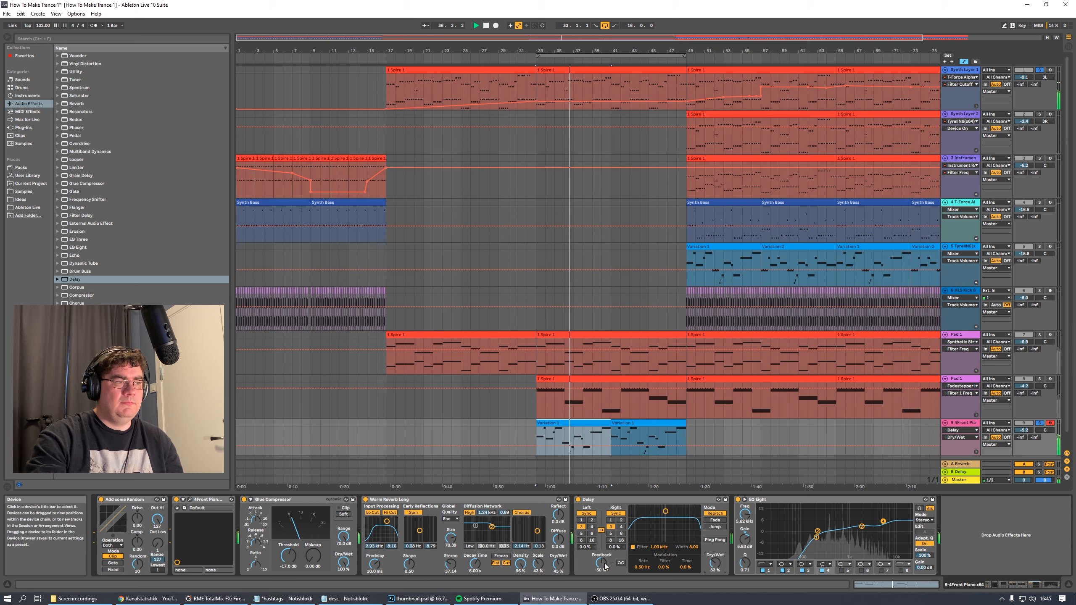
{"action": "left_click_drag", "start_coordinate": [1024, 430], "coordinate": [1024, 436]}
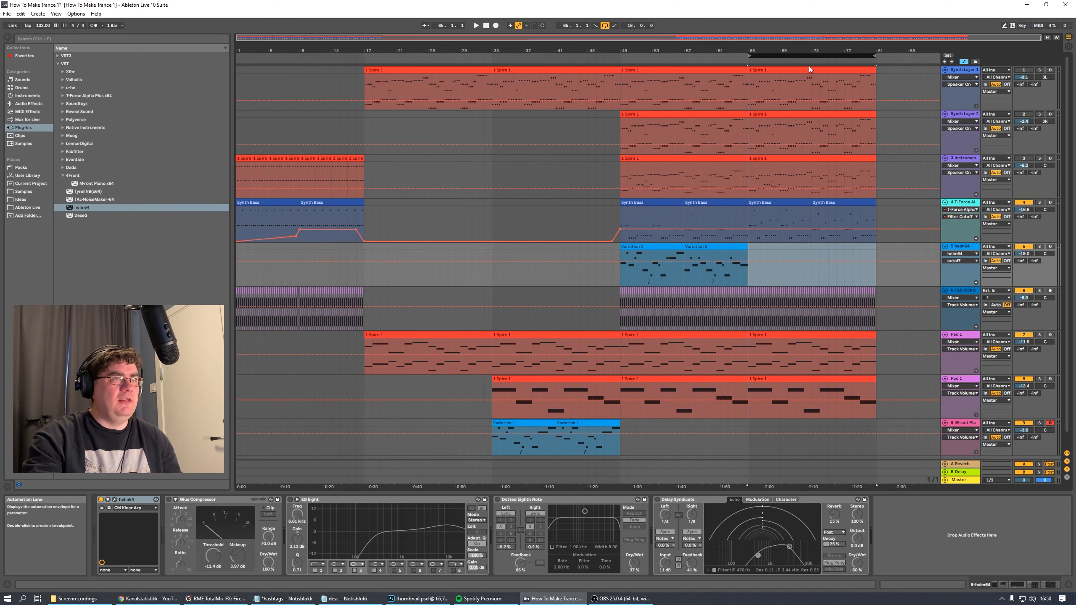
Remove the Synth Layer 2 and Instrument clips between bars 49 and 65, and steepen Synth Layer 1's filter cutoff rise before bar 65
{"action": "left_click_drag", "start_coordinate": [665, 50], "coordinate": [485, 81]}
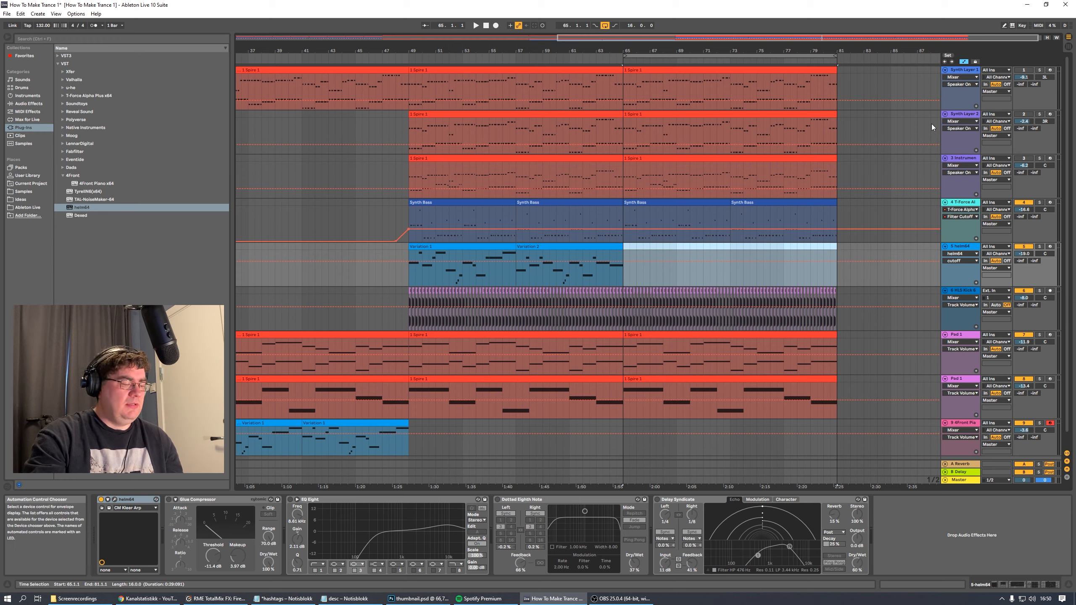
{"action": "key", "text": "a"}
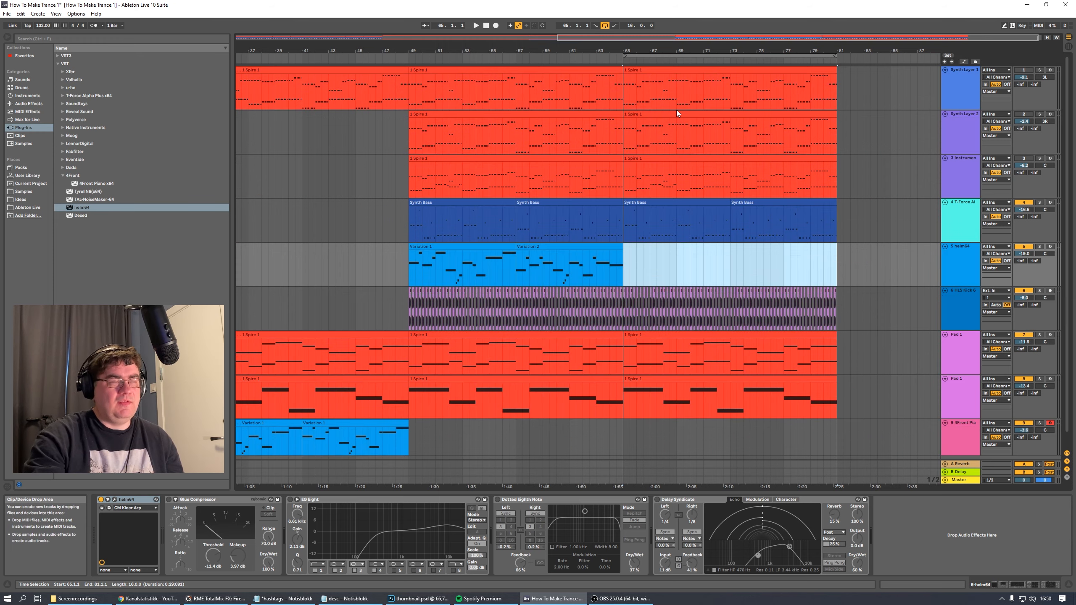
{"action": "key", "text": "Left"}
{"action": "key", "text": "a"}
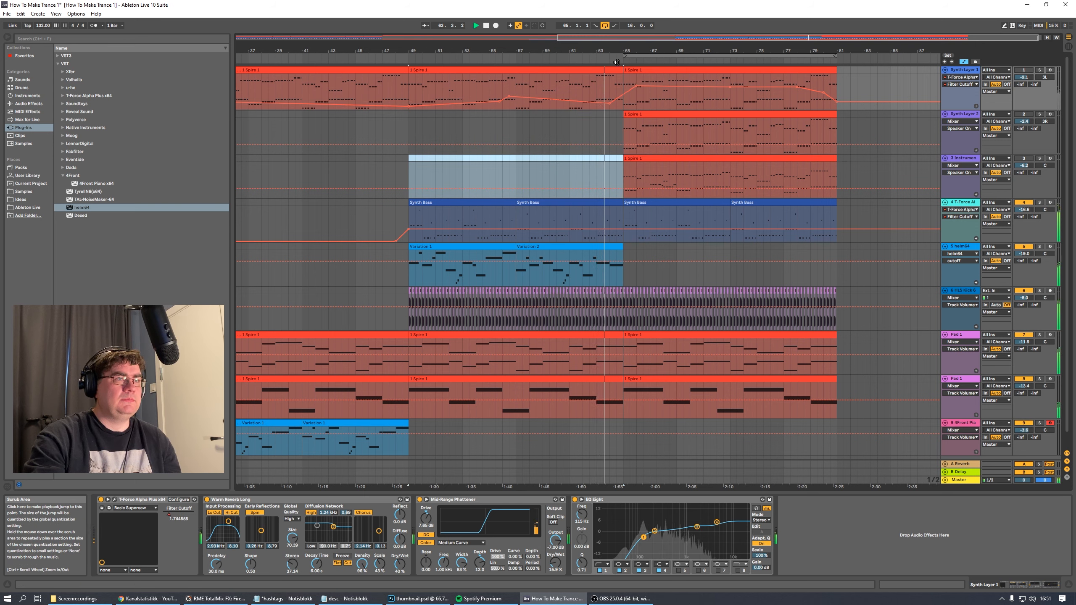
{"action": "key", "text": "space"}
{"action": "left_click", "coordinate": [622, 87]}
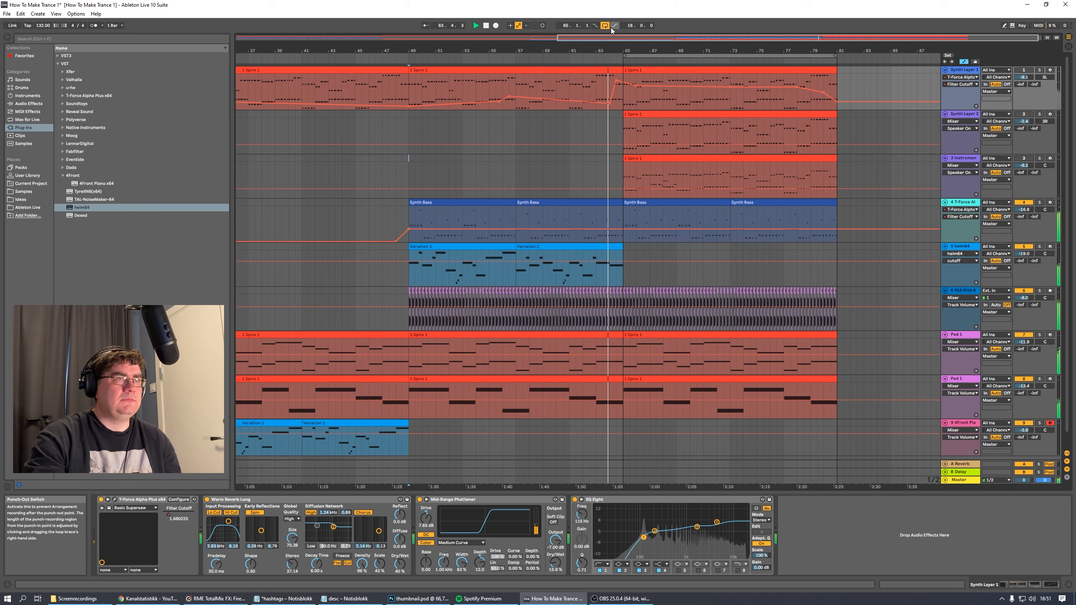
Reactivate the first three synth tracks and play the arrangement from bar 49 through the transition at bar 65
{"action": "left_click", "coordinate": [1024, 70]}
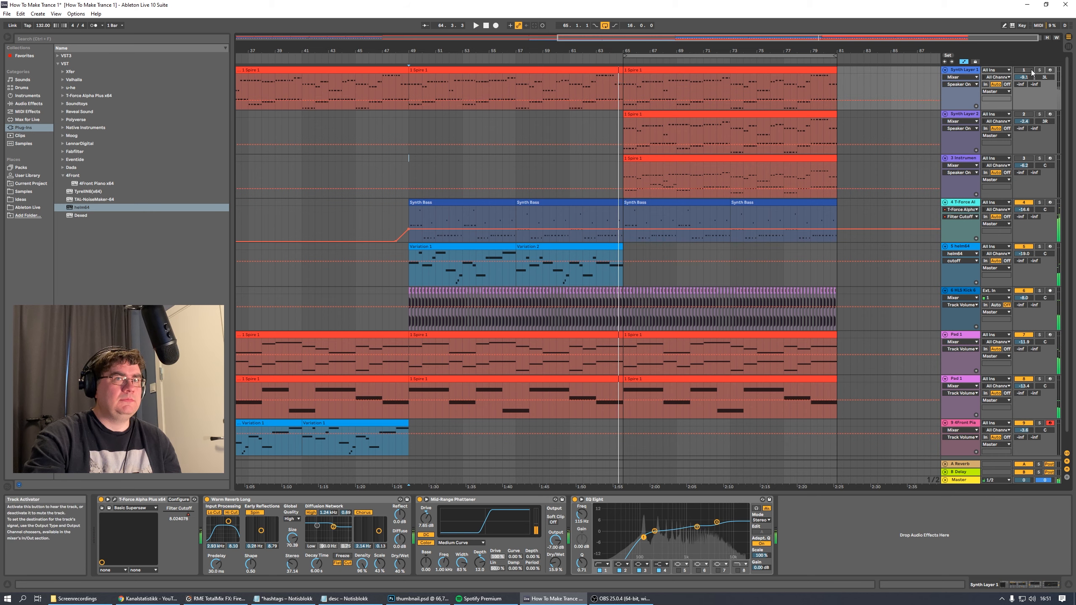
{"action": "left_click", "coordinate": [1024, 114]}
{"action": "left_click", "coordinate": [1023, 159]}
{"action": "key", "text": "space"}
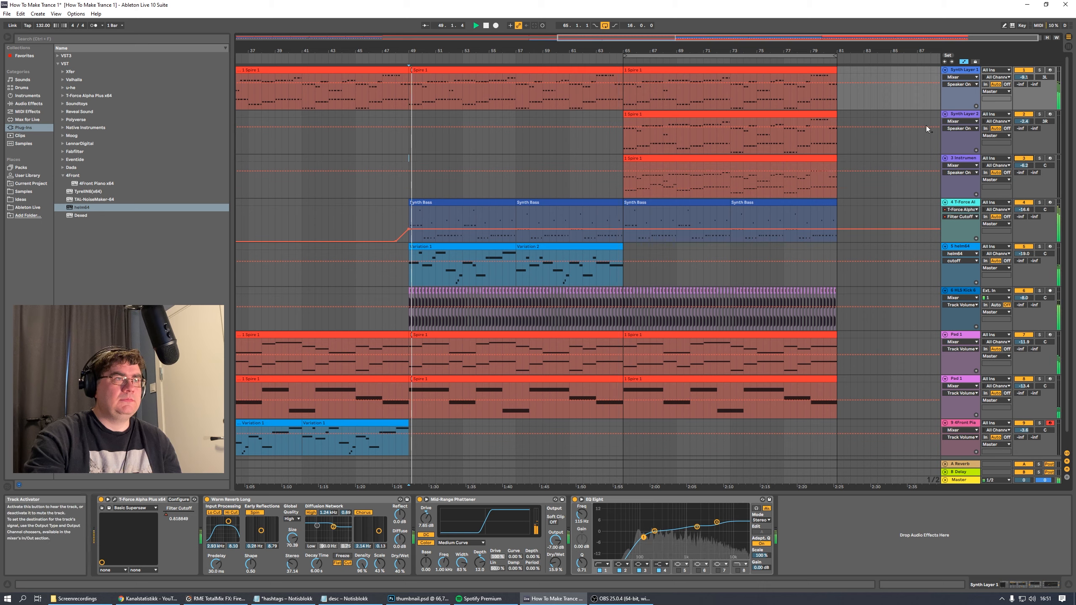
{"action": "left_click", "coordinate": [598, 60]}
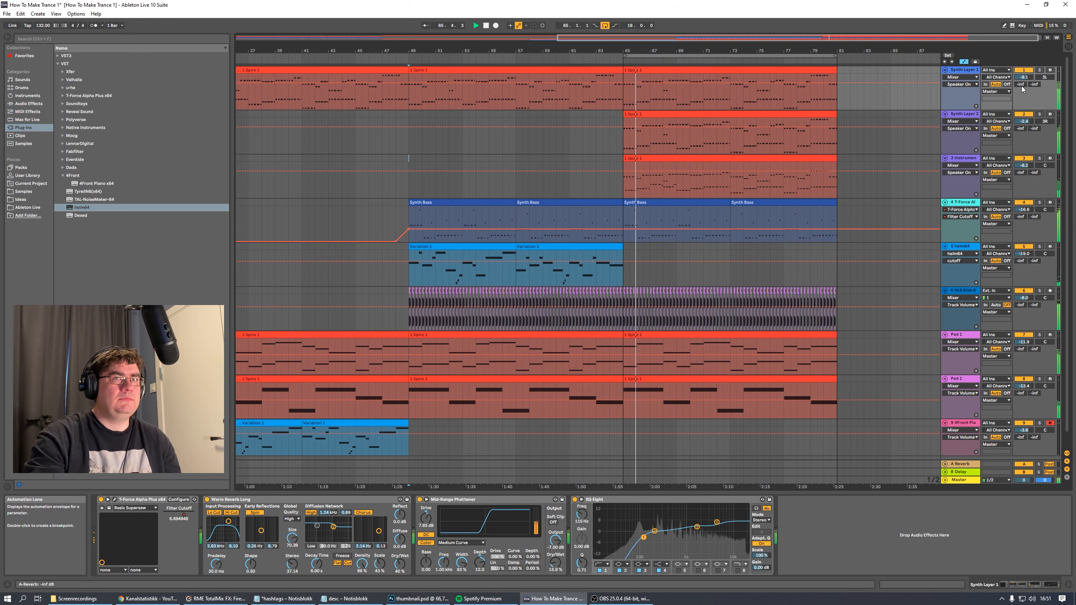
Try a copy of the piano's last Variation 1 clip at bar 65, and delete the copy
{"action": "key", "text": "a"}
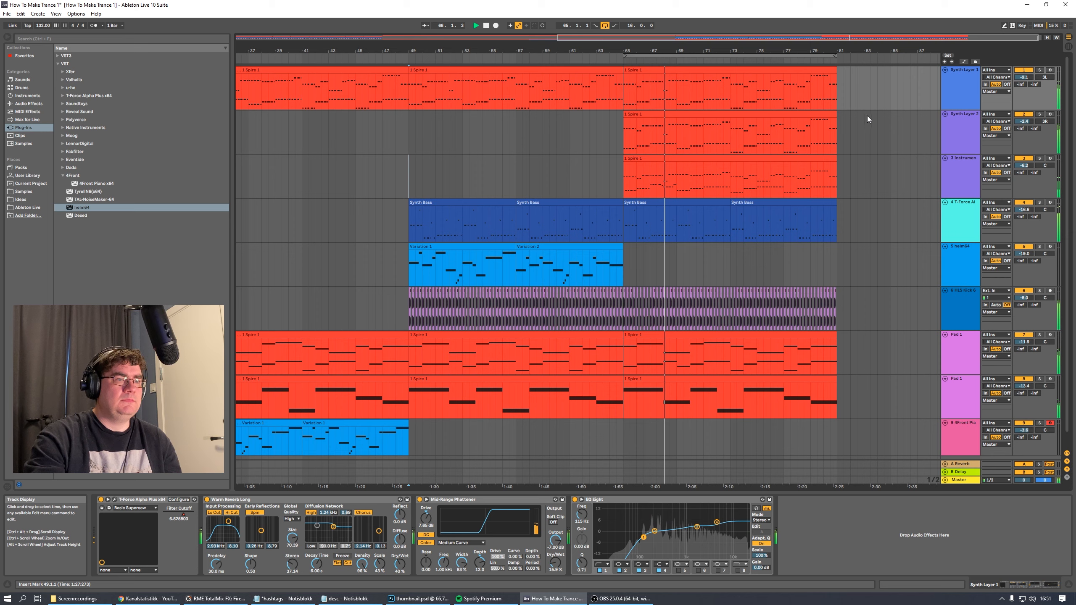
{"action": "left_click", "coordinate": [362, 432]}
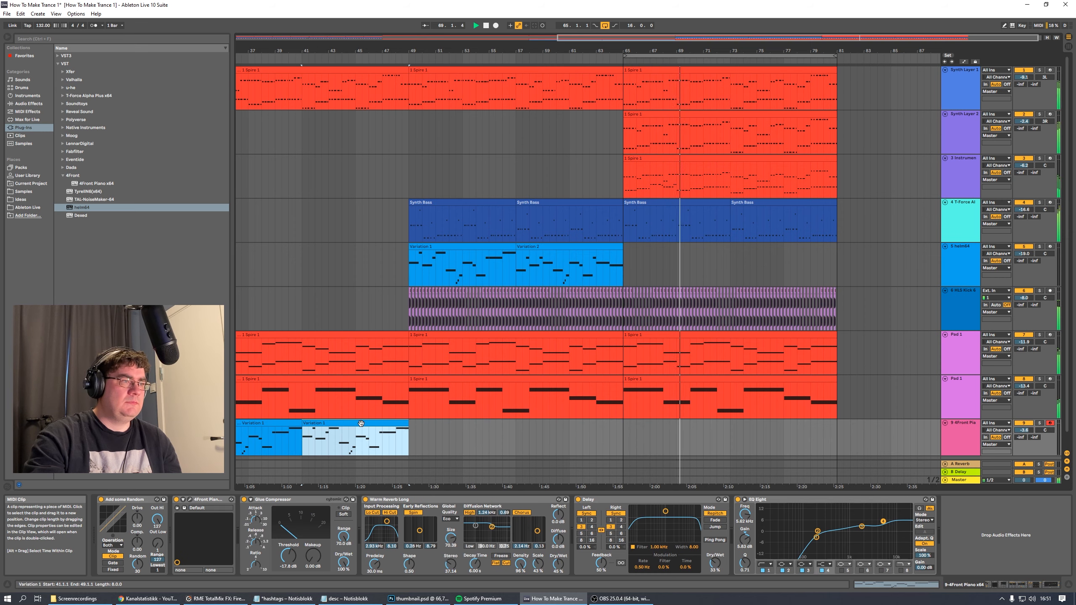
{"action": "left_click_drag", "start_coordinate": [353, 425], "coordinate": [673, 432]}
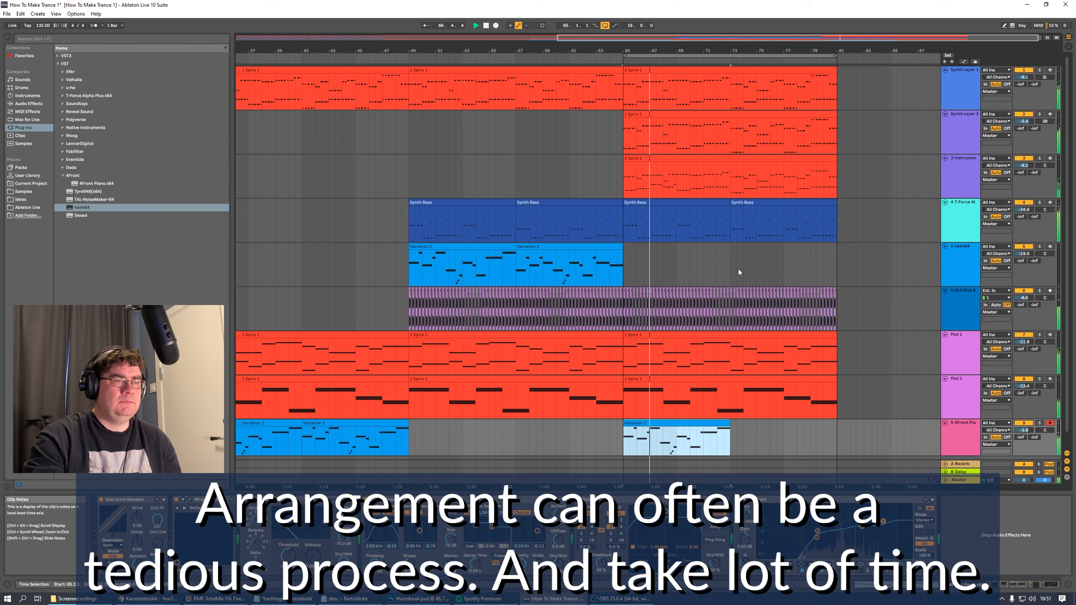
{"action": "key", "text": "Delete"}
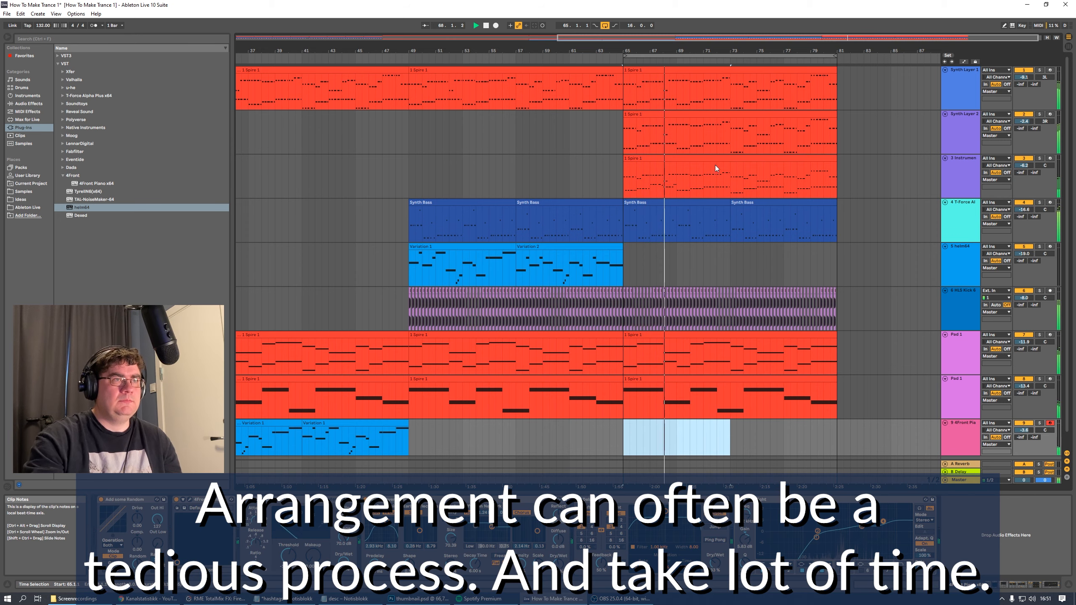
Try a TyrellN6 cutoff sweep on Synth Layer 2, rising from 0.00 at bar 65 towards bar 73
{"action": "key", "text": "a"}
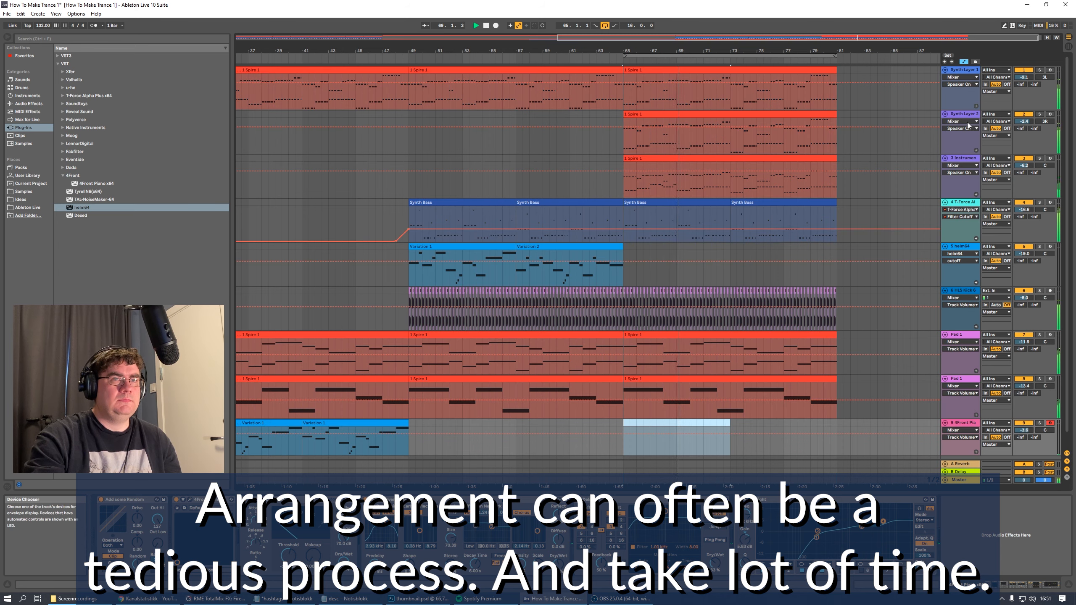
{"action": "left_click", "coordinate": [967, 131]}
{"action": "left_click", "coordinate": [968, 159]}
{"action": "left_click", "coordinate": [622, 152]}
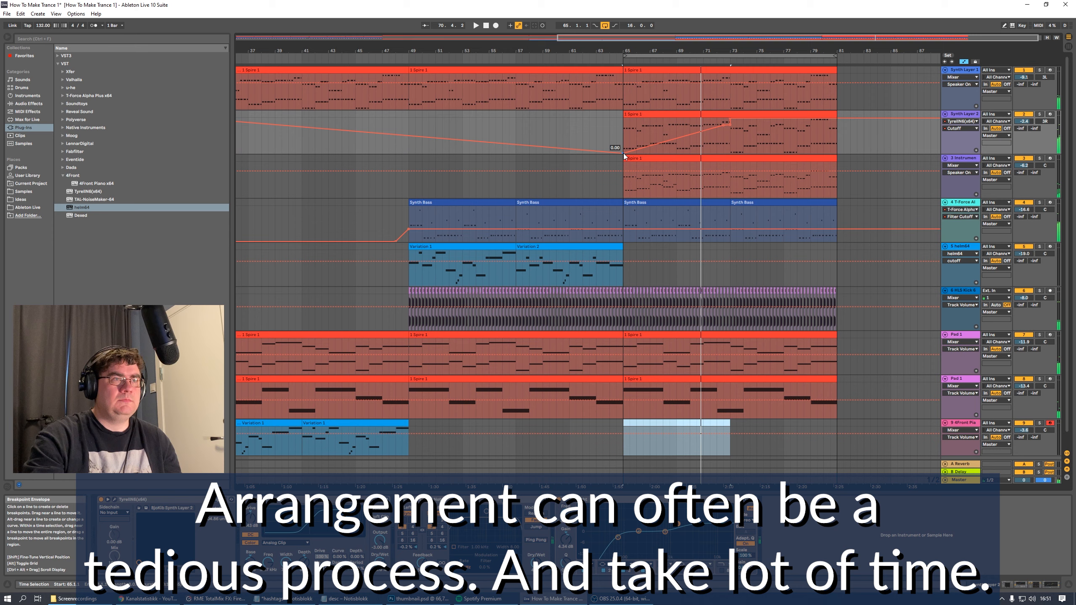
{"action": "left_click", "coordinate": [730, 124]}
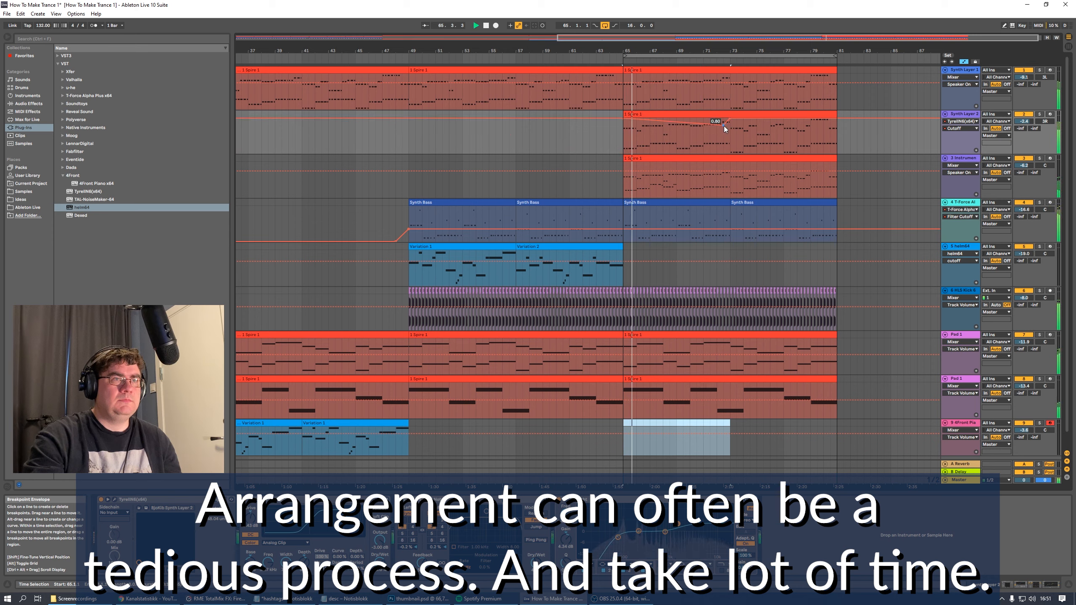
Automate the Instrument track's rack Filter Freq with low breakpoints at bars 65 and 81, forming a nearly flat, closed filter
{"action": "left_click", "coordinate": [962, 160]}
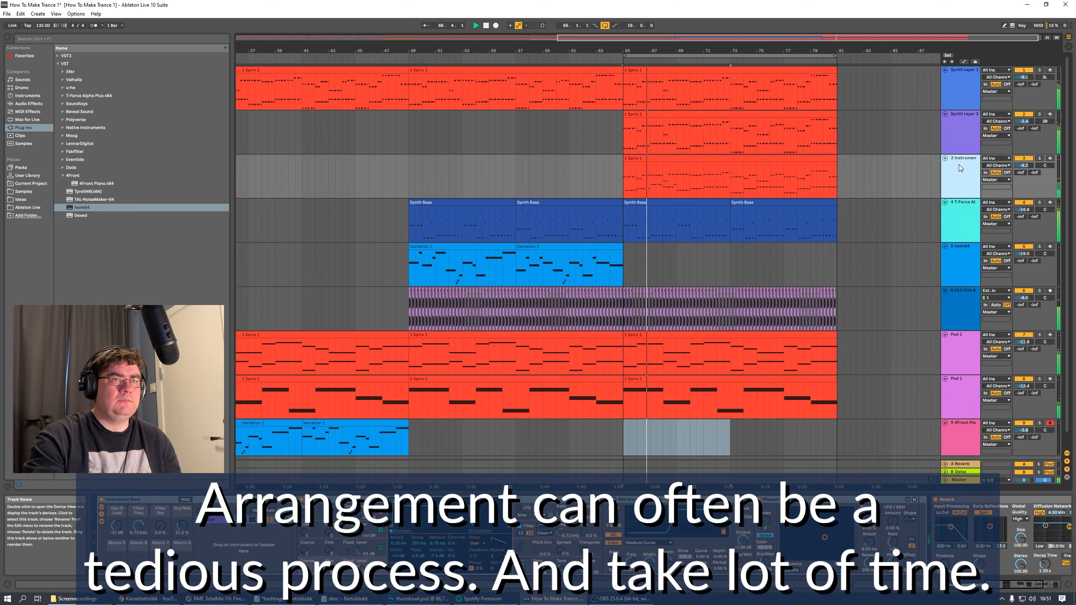
{"action": "left_click", "coordinate": [958, 165]}
{"action": "left_click", "coordinate": [964, 178]}
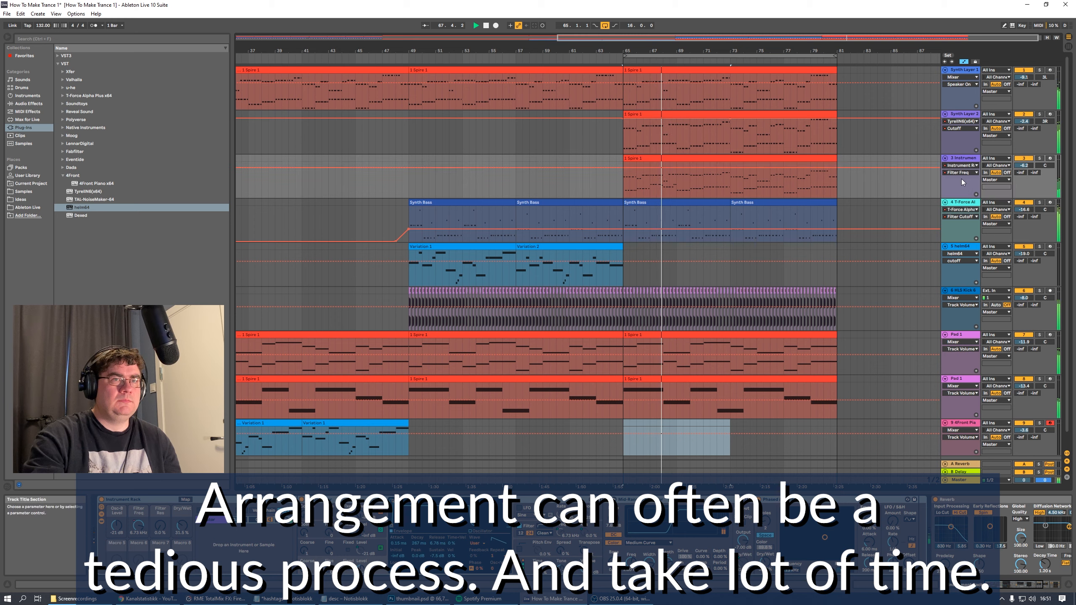
{"action": "left_click", "coordinate": [838, 168]}
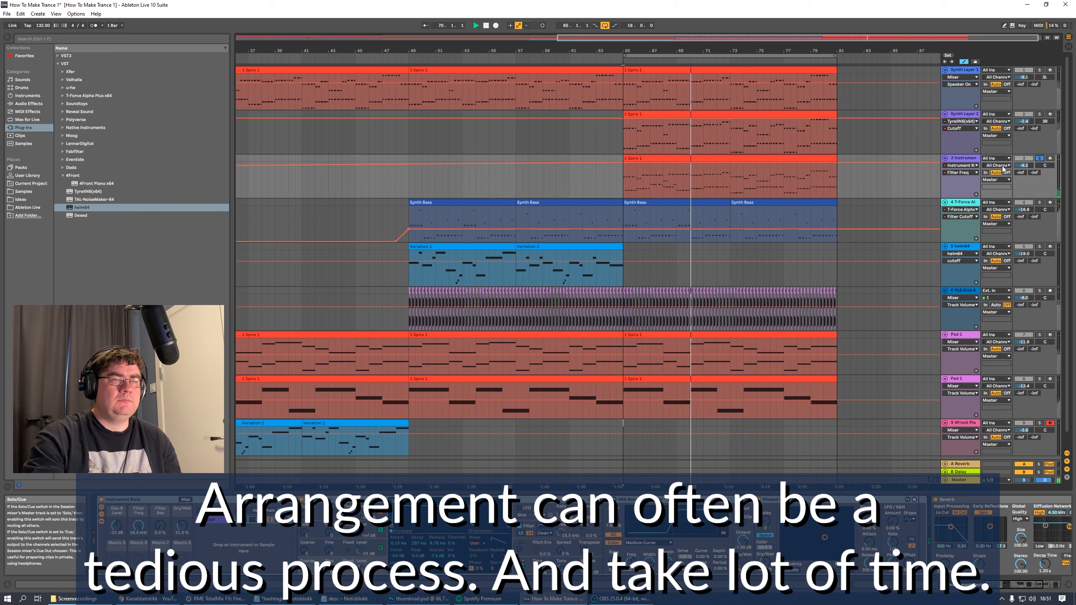
{"action": "left_click_drag", "start_coordinate": [626, 162], "coordinate": [623, 191]}
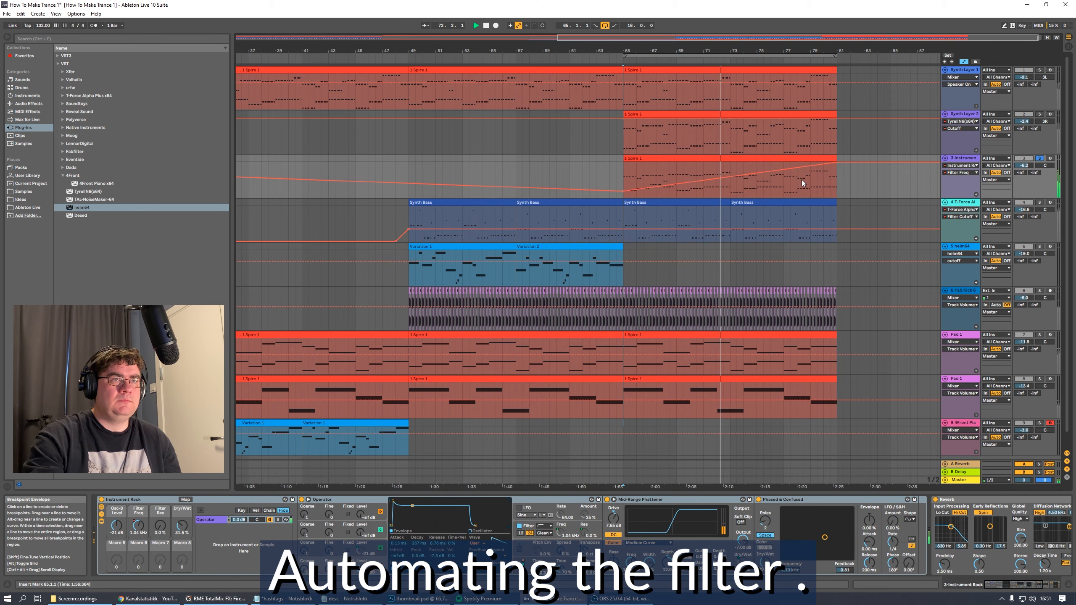
{"action": "left_click_drag", "start_coordinate": [837, 162], "coordinate": [838, 186]}
{"action": "left_click_drag", "start_coordinate": [623, 192], "coordinate": [623, 190]}
Audition the three synth layers soloed together from bar 65, followed by the full mix across the whole arrangement
{"action": "key", "text": "space"}
{"action": "left_click", "coordinate": [1039, 114], "text": "ctrl"}
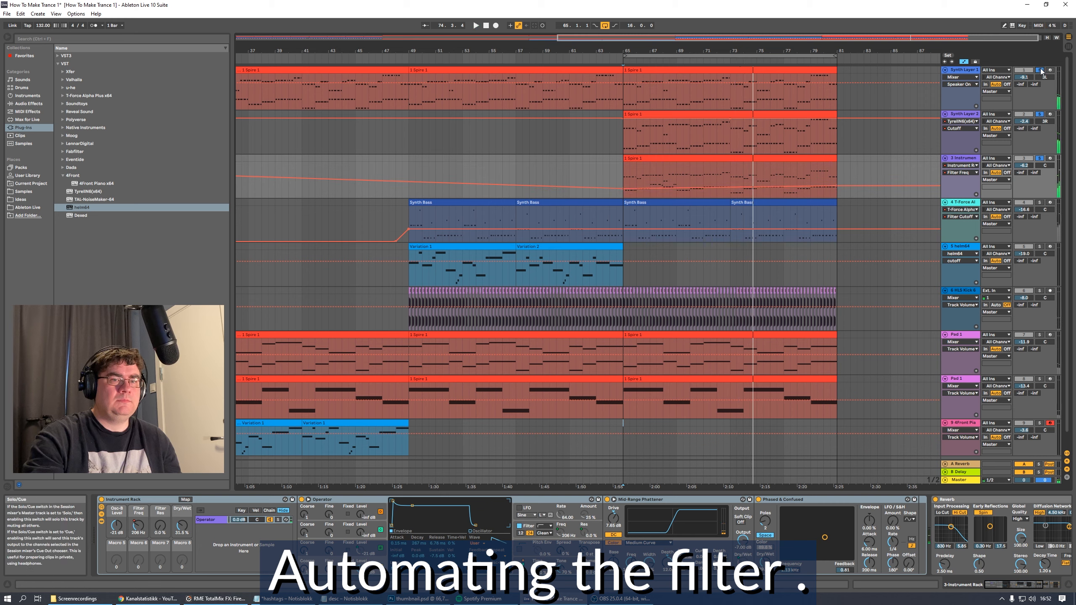
{"action": "key", "text": "space"}
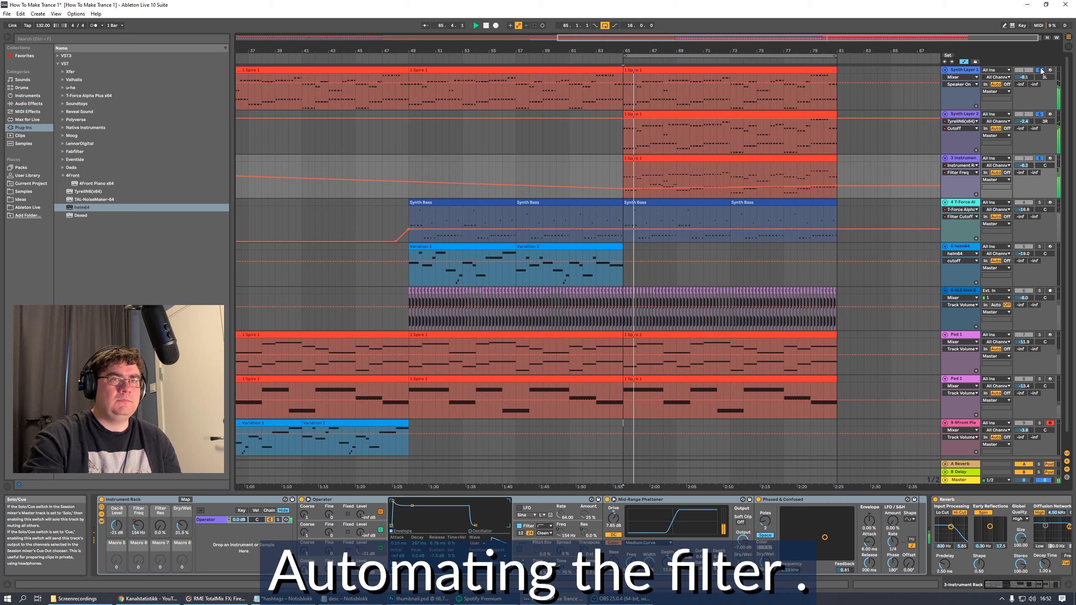
{"action": "left_click", "coordinate": [1039, 203]}
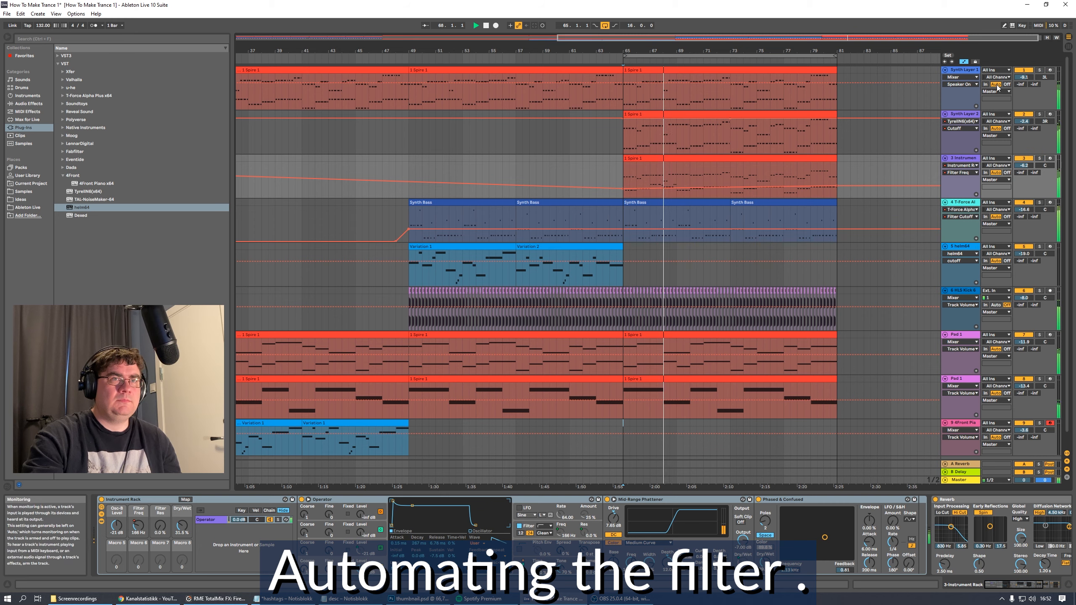
{"action": "double_click", "coordinate": [630, 39]}
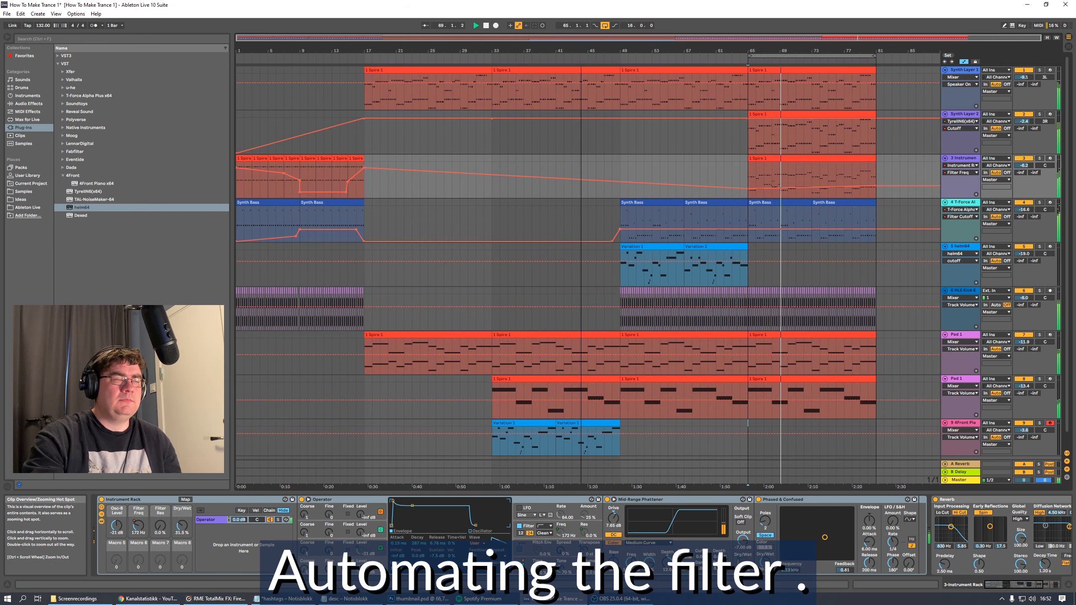
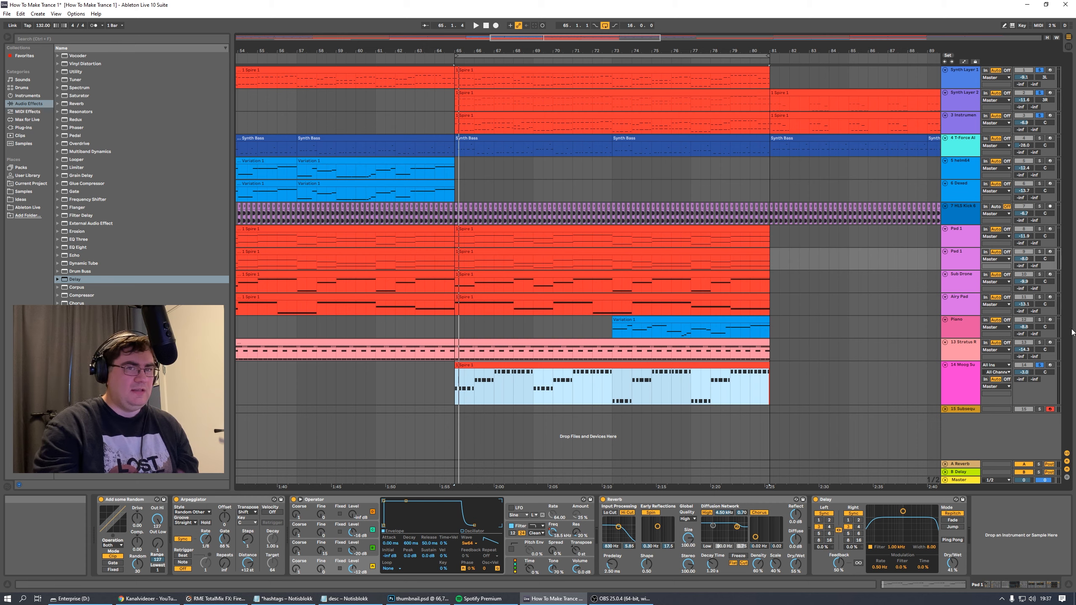
Compare the soloed synth layers without and with the Moog track during playback from bar 65
{"action": "left_click", "coordinate": [1040, 365]}
{"action": "key", "text": "space"}
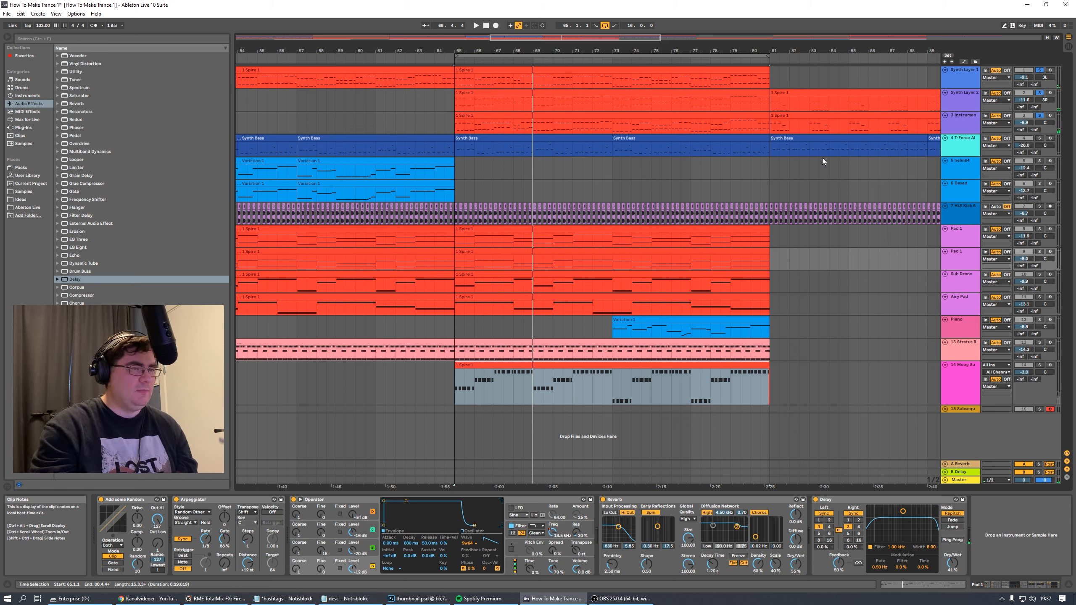
{"action": "left_click", "coordinate": [1039, 365]}
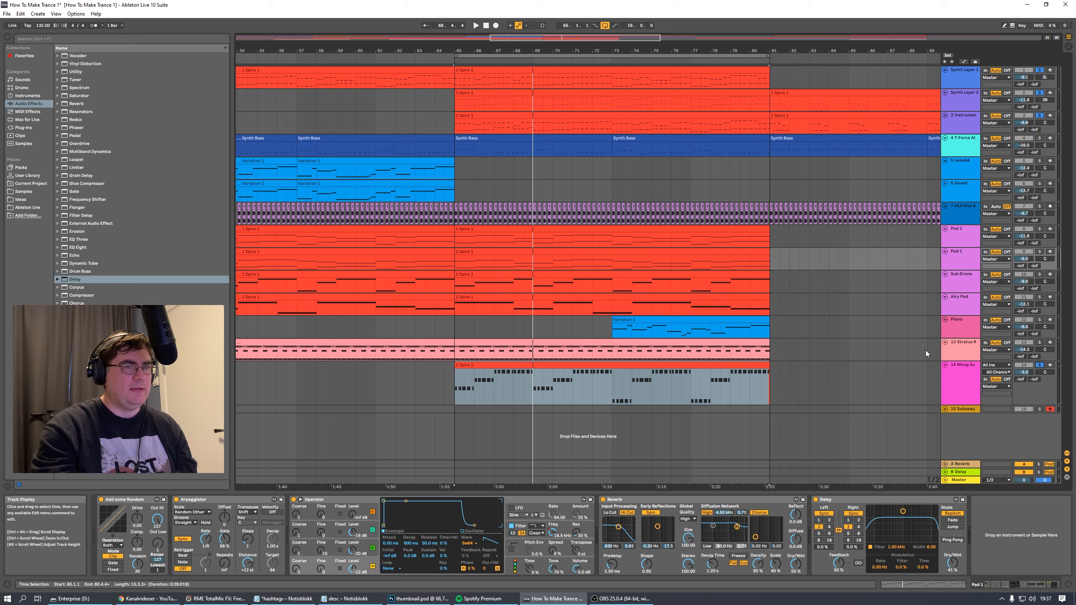
{"action": "key", "text": "space"}
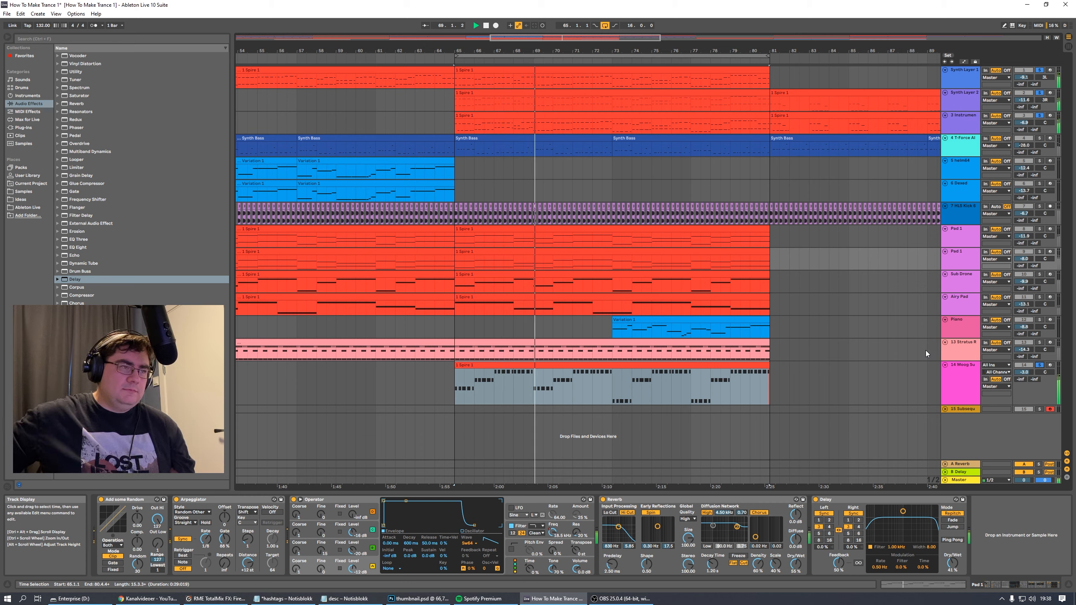
{"action": "key", "text": "space"}
Lower the note groups in bars 3–4, 7–8, 11–12 and 15–16 of the Moog clip by one octave
{"action": "left_click", "coordinate": [519, 367]}
{"action": "double_click", "coordinate": [520, 367]}
{"action": "left_click_drag", "start_coordinate": [434, 263], "coordinate": [347, 281]}
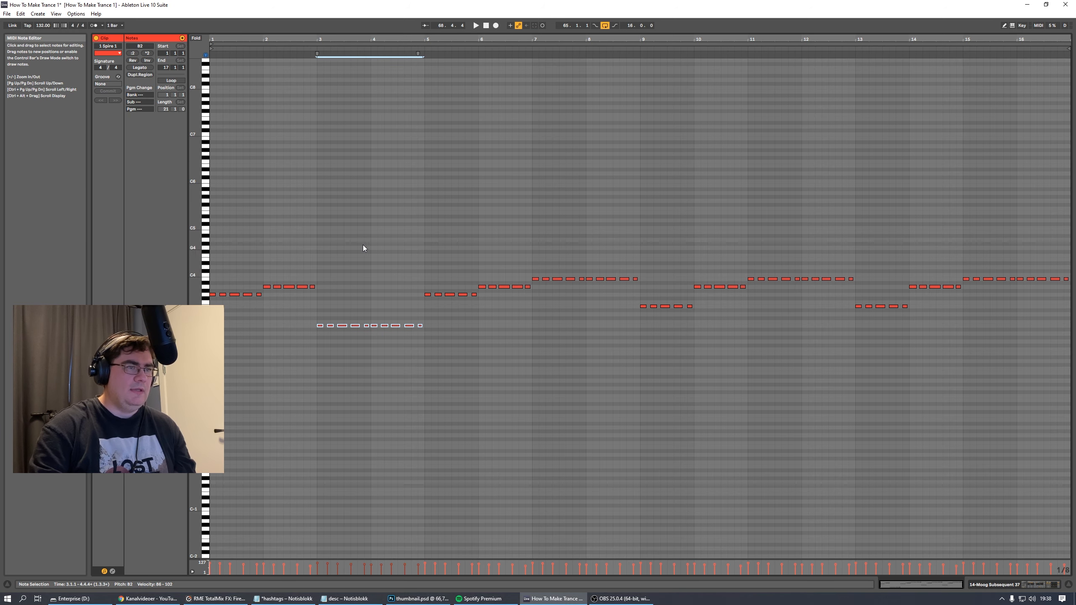
{"action": "left_click_drag", "start_coordinate": [662, 263], "coordinate": [584, 283]}
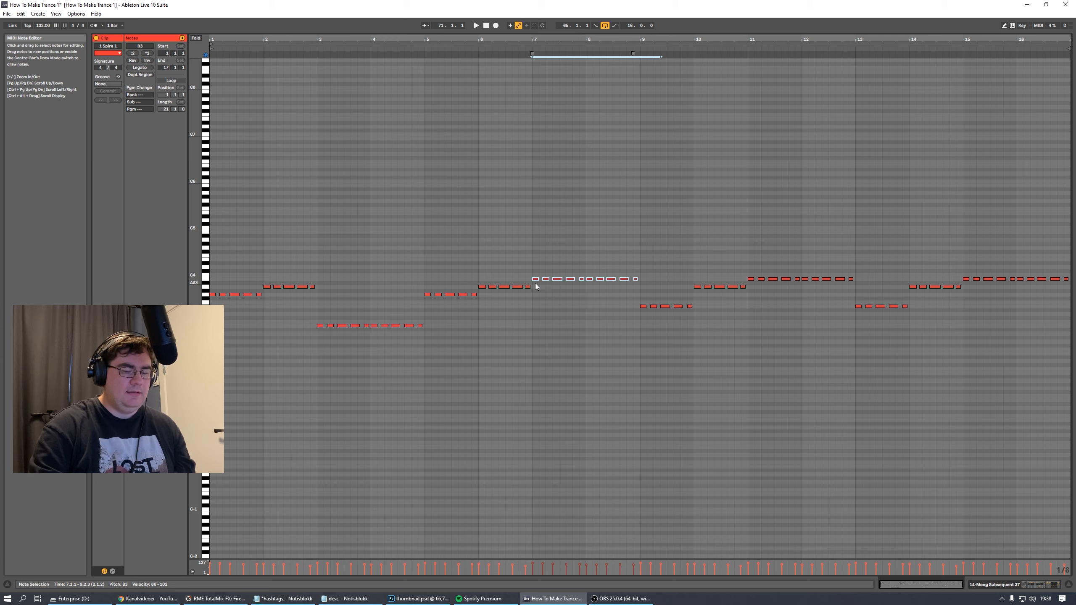
{"action": "left_click_drag", "start_coordinate": [879, 259], "coordinate": [860, 285]}
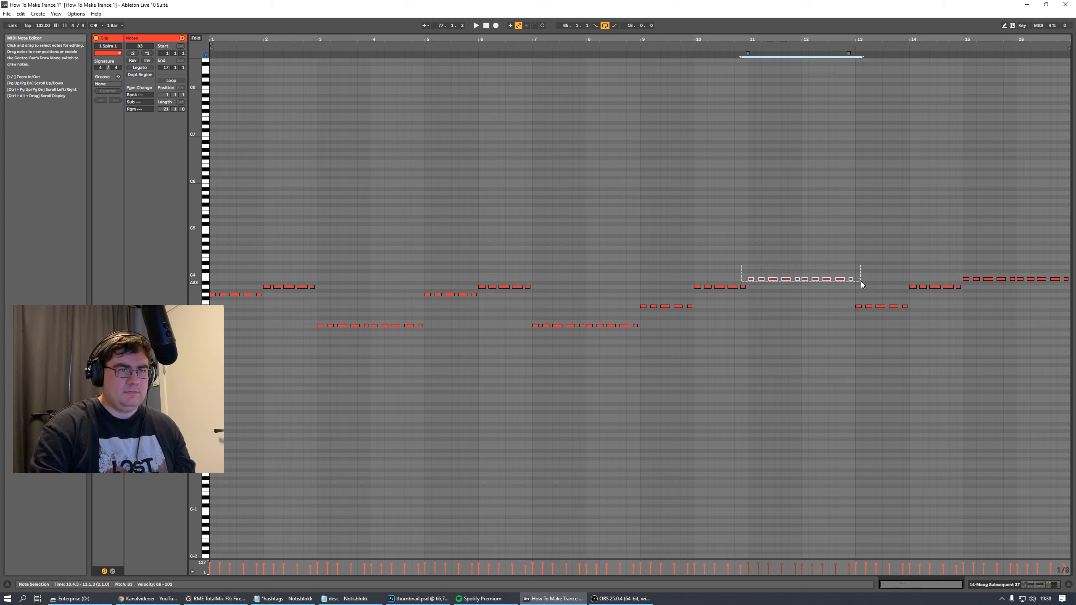
{"action": "key", "text": "shift+Down"}
{"action": "left_click_drag", "start_coordinate": [960, 273], "coordinate": [1072, 283]}
{"action": "key", "text": "shift+Down"}
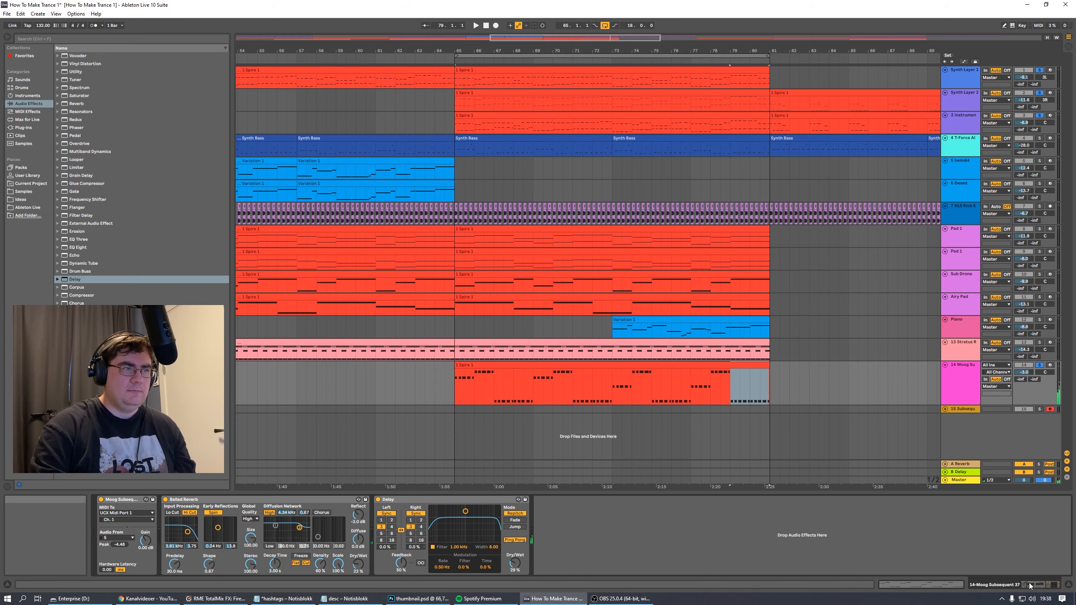
Play the soloed mix and inspect the Subsequent 37 CV Editor plug-in's preset panel
{"action": "key", "text": "space"}
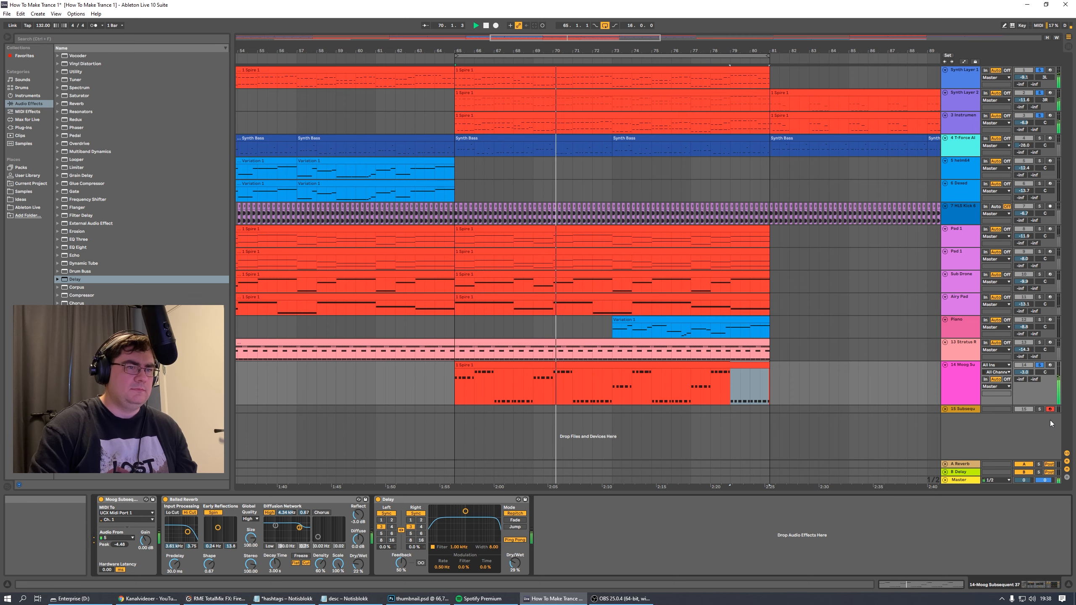
{"action": "left_click", "coordinate": [963, 409]}
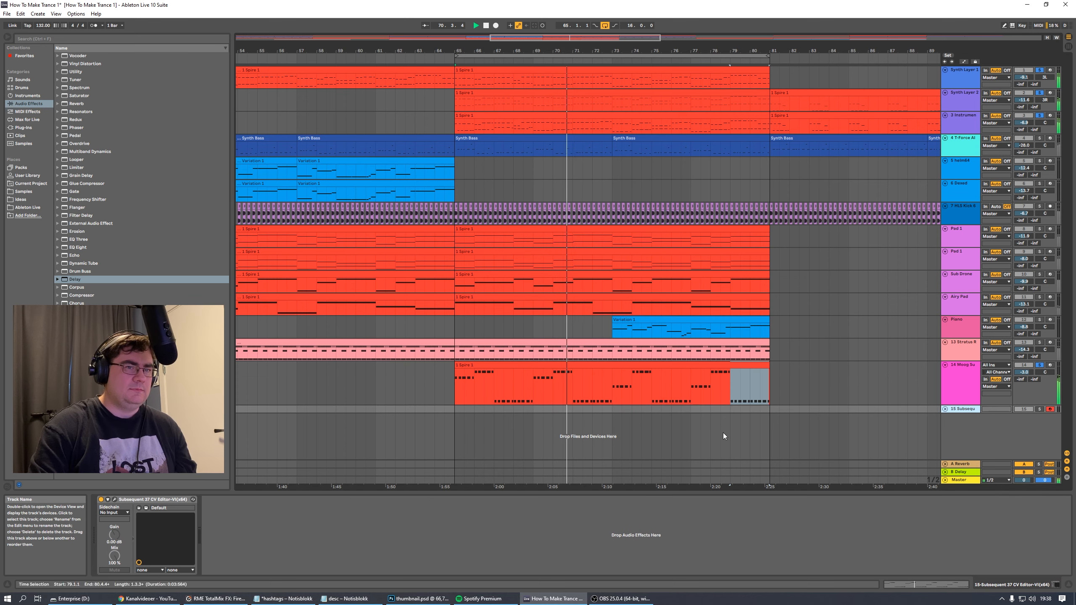
{"action": "left_click", "coordinate": [115, 500]}
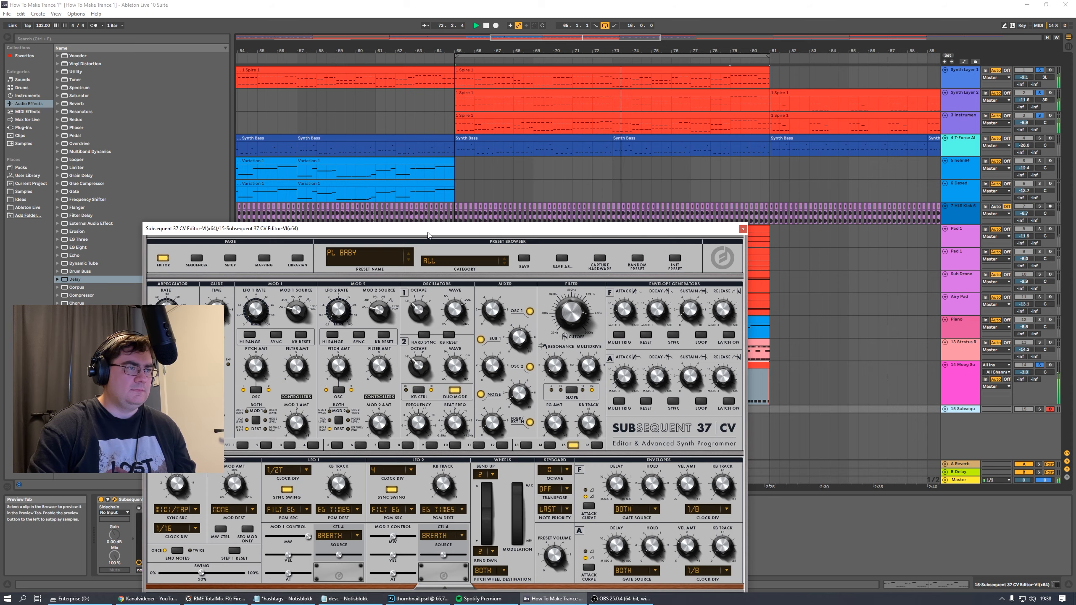
{"action": "left_click_drag", "start_coordinate": [426, 232], "coordinate": [330, 111]}
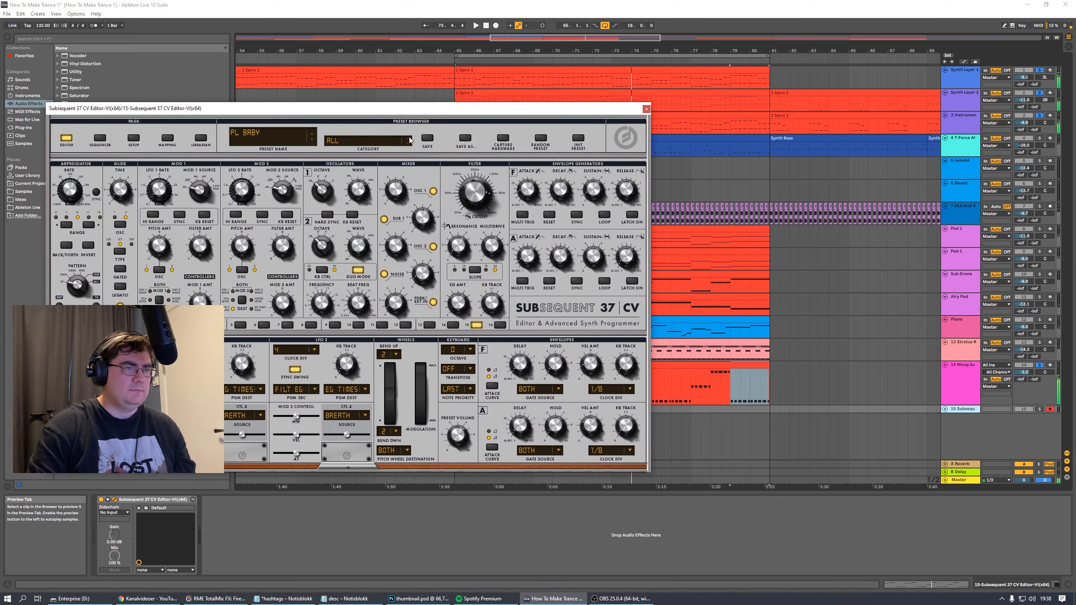
{"action": "left_click", "coordinate": [646, 109]}
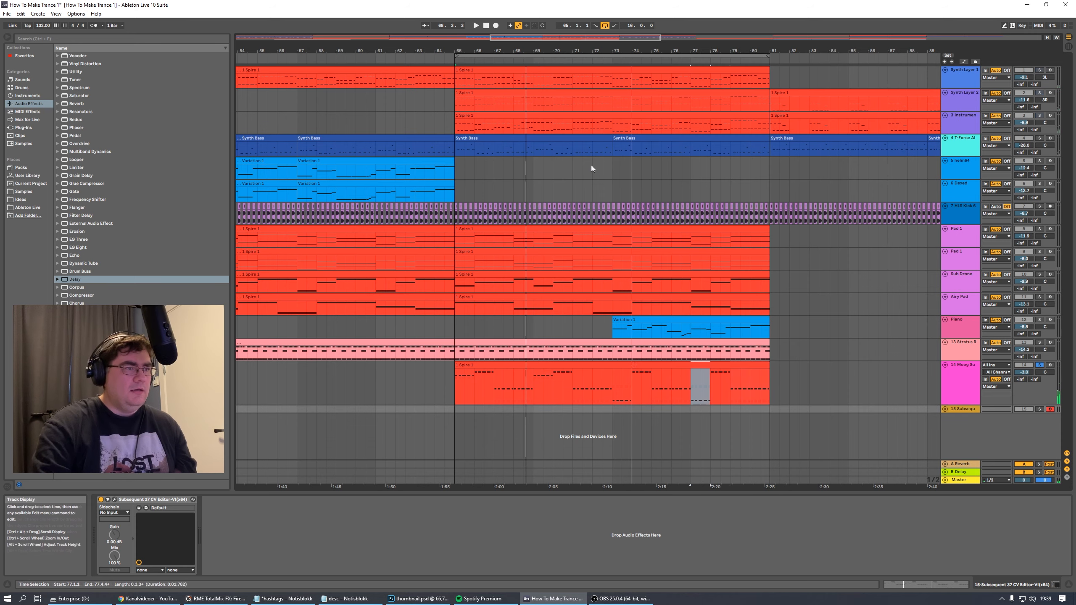
Insert a new audio track that takes its Pre FX input from the Moog Subsequent 37 track
{"action": "scroll", "coordinate": [524, 438], "scroll_direction": "down", "scroll_amount": 3}
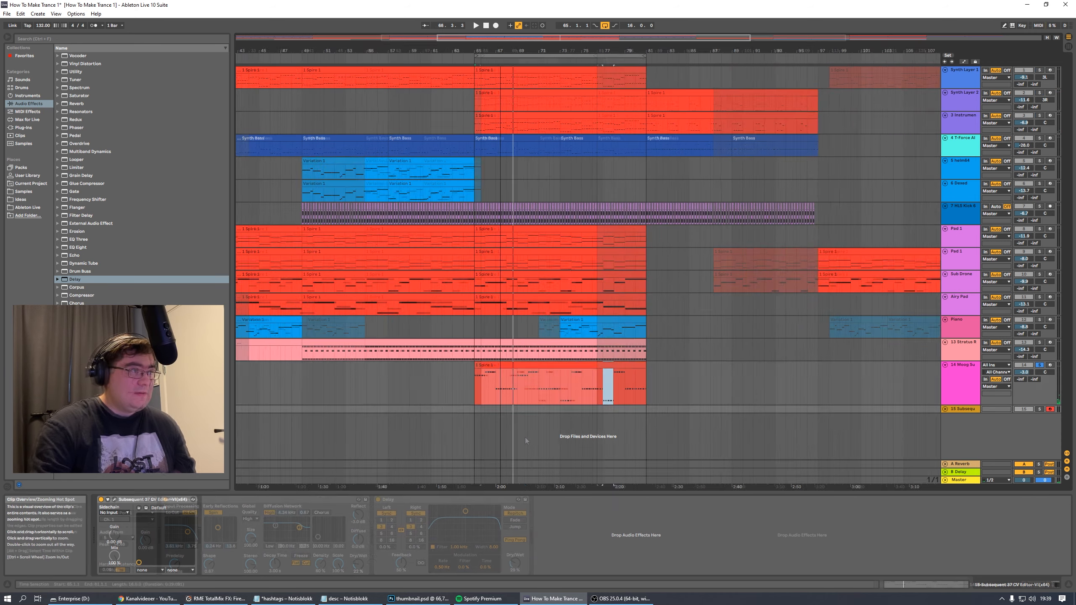
{"action": "left_click", "coordinate": [558, 365]}
{"action": "left_click", "coordinate": [535, 417]}
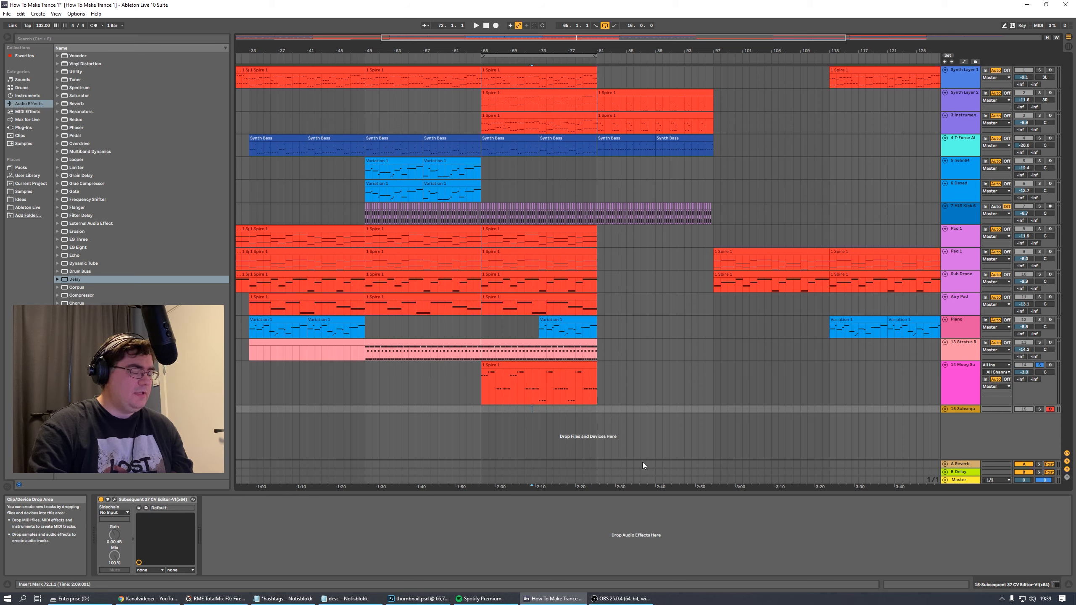
{"action": "key", "text": "ctrl+t"}
{"action": "left_click", "coordinate": [997, 417]}
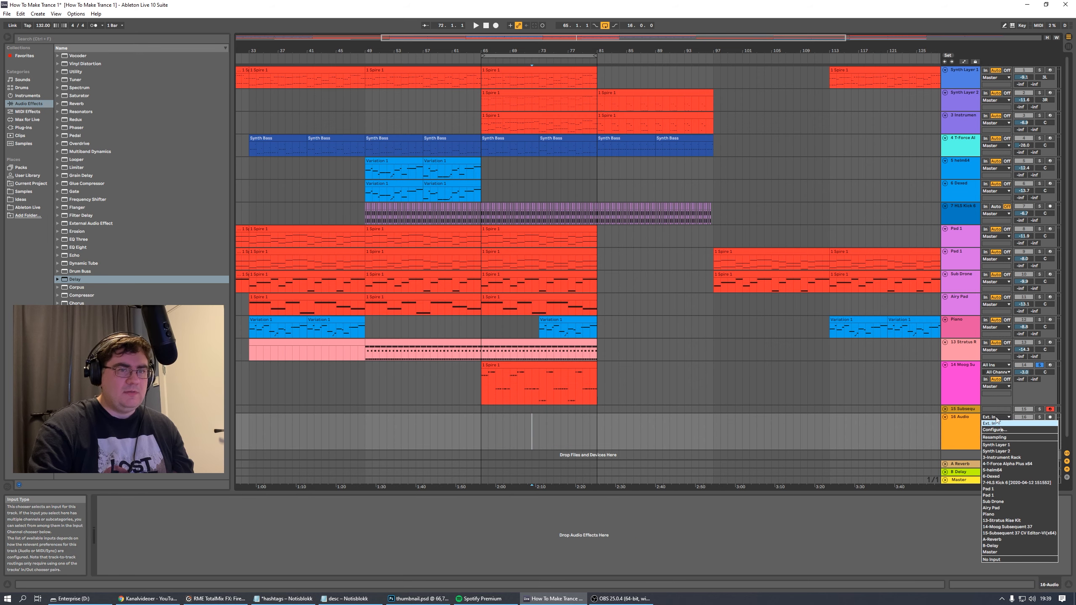
{"action": "left_click", "coordinate": [1008, 527]}
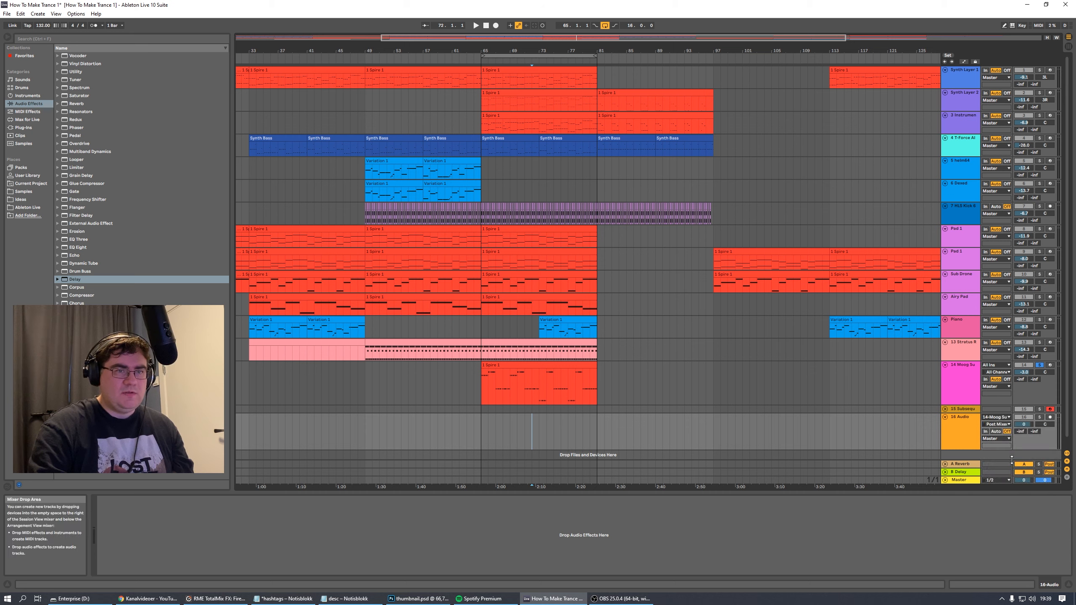
{"action": "left_click", "coordinate": [998, 424]}
{"action": "left_click", "coordinate": [1000, 430]}
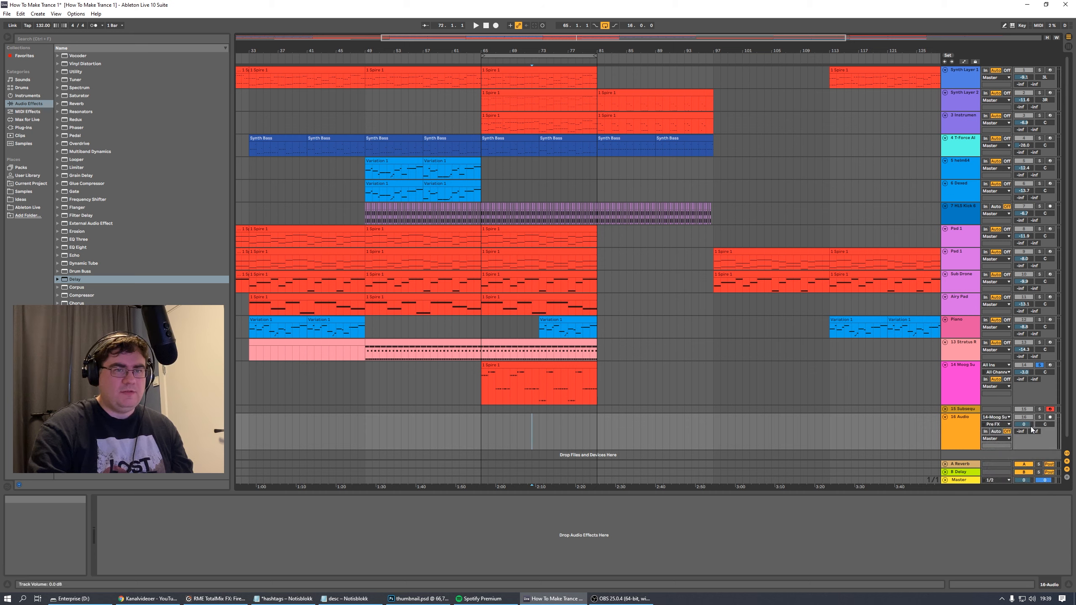
Record the Moog part over bars 65–81 onto the armed audio track with looping turned off
{"action": "left_click", "coordinate": [537, 56]}
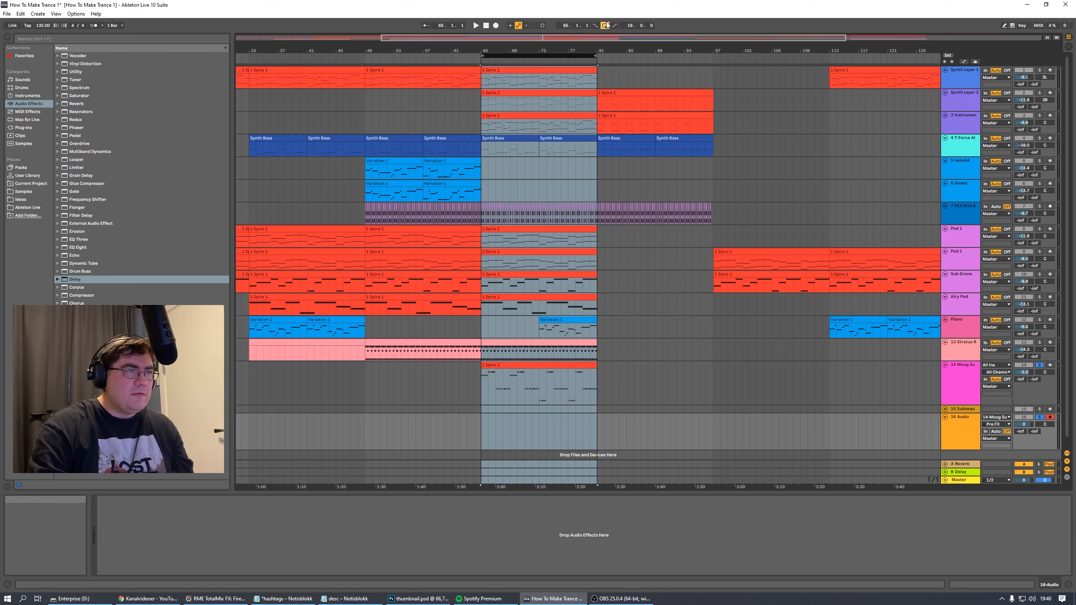
{"action": "left_click", "coordinate": [495, 25]}
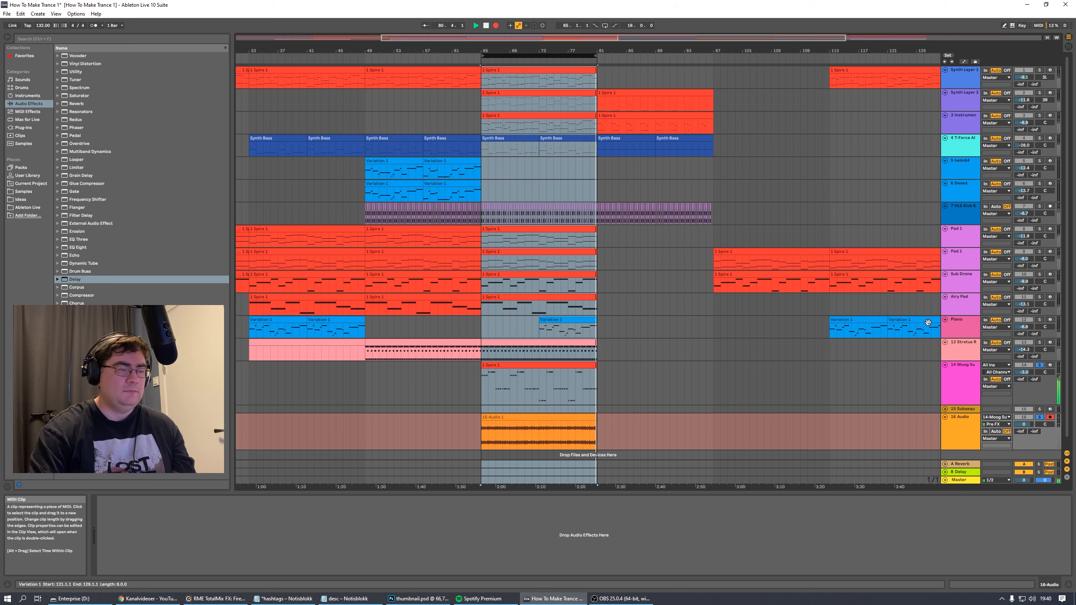
{"action": "key", "text": "space"}
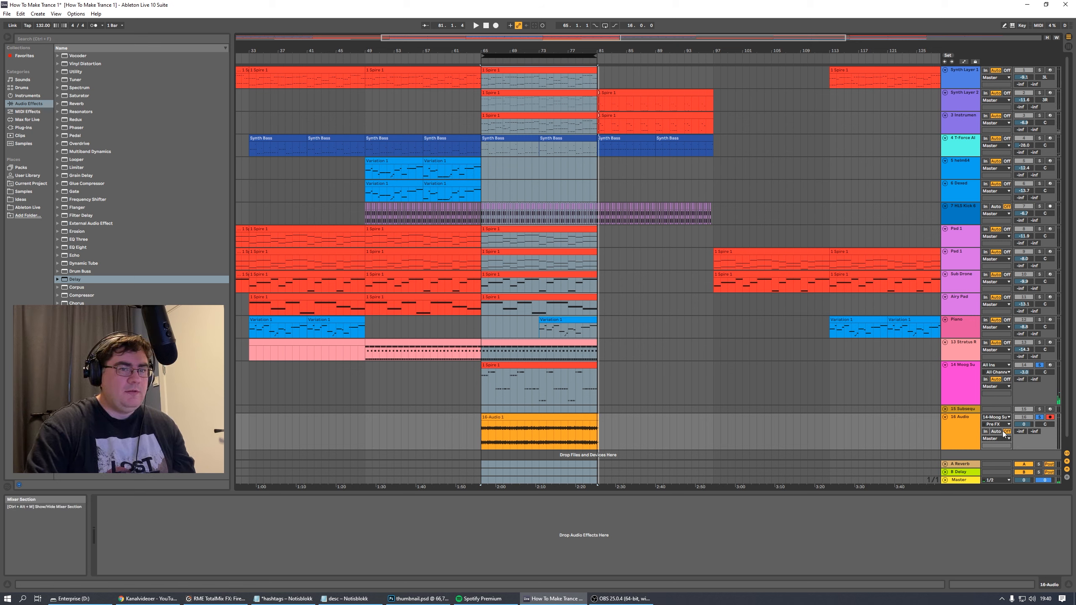
Rename the recorded audio track Moog and give it the reverb and delay from the Moog MIDI track
{"action": "left_click", "coordinate": [962, 432]}
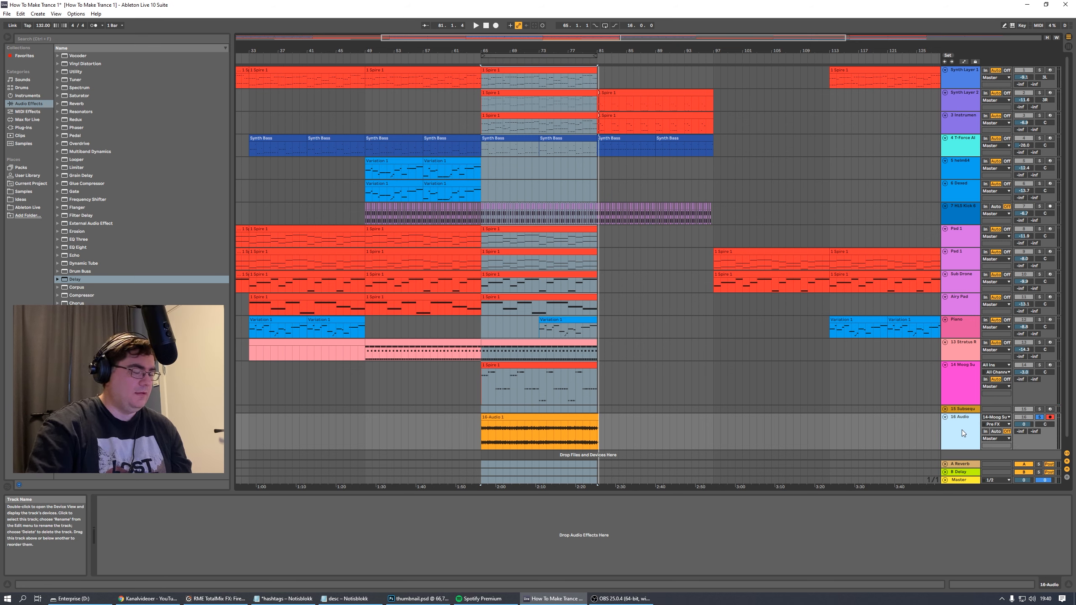
{"action": "type", "text": "Moog"}
{"action": "key", "text": "Return"}
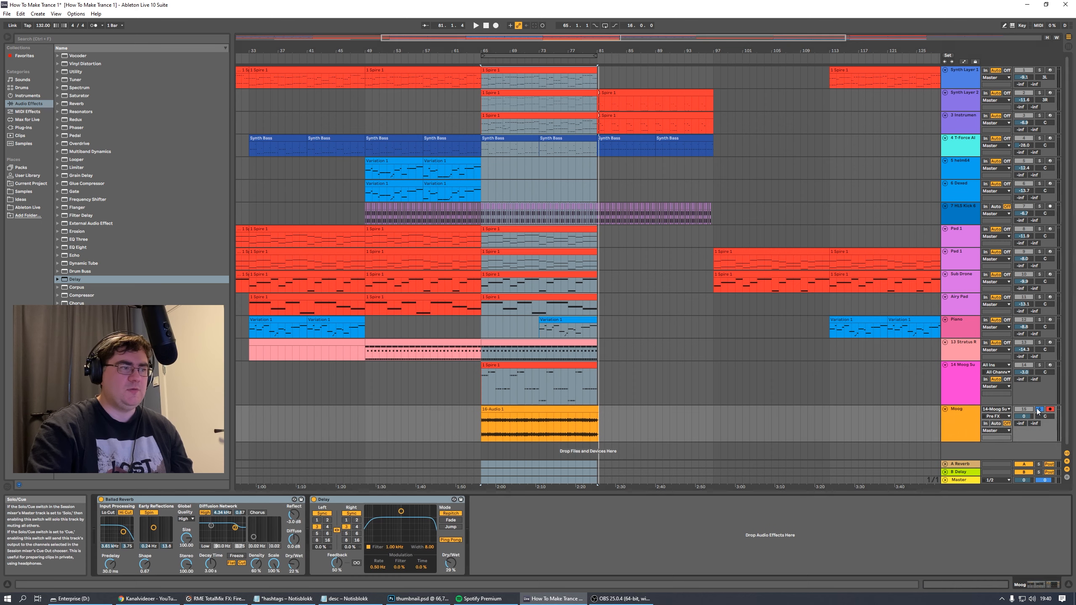
Compare the recorded Moog audio with the original Moog MIDI track by soloing each during playback from bar 65
{"action": "left_click", "coordinate": [1038, 410]}
{"action": "left_click", "coordinate": [1039, 409]}
{"action": "key", "text": "space"}
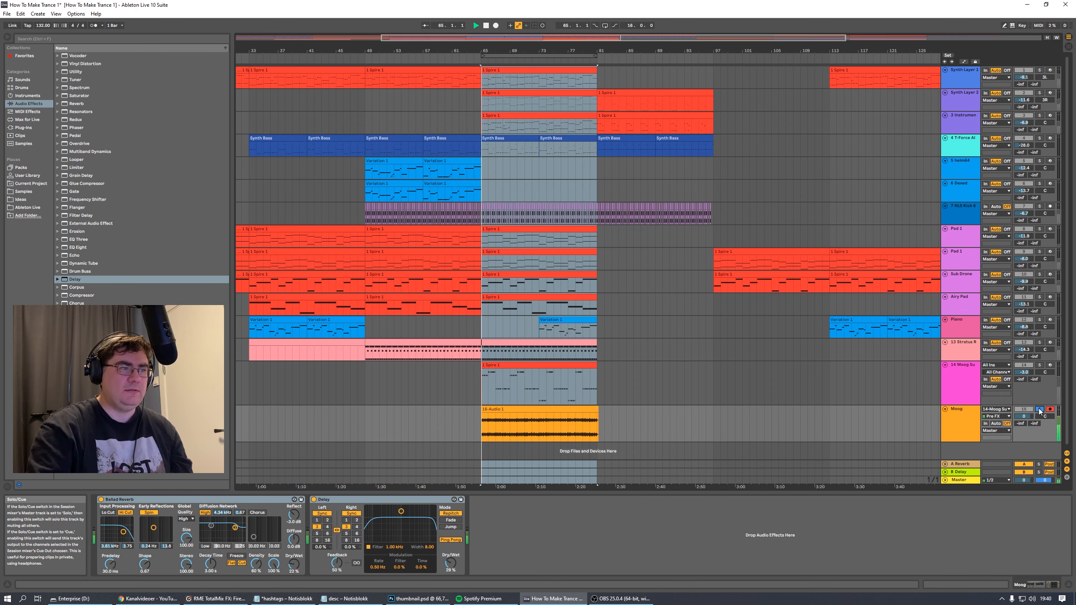
{"action": "left_click", "coordinate": [1039, 365]}
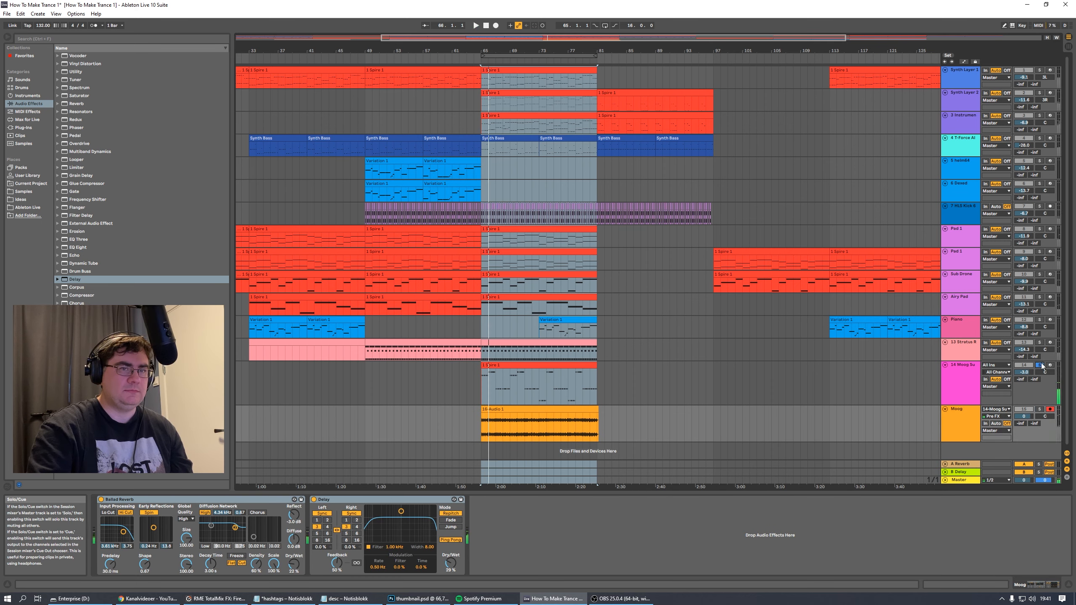
{"action": "left_click", "coordinate": [1039, 410]}
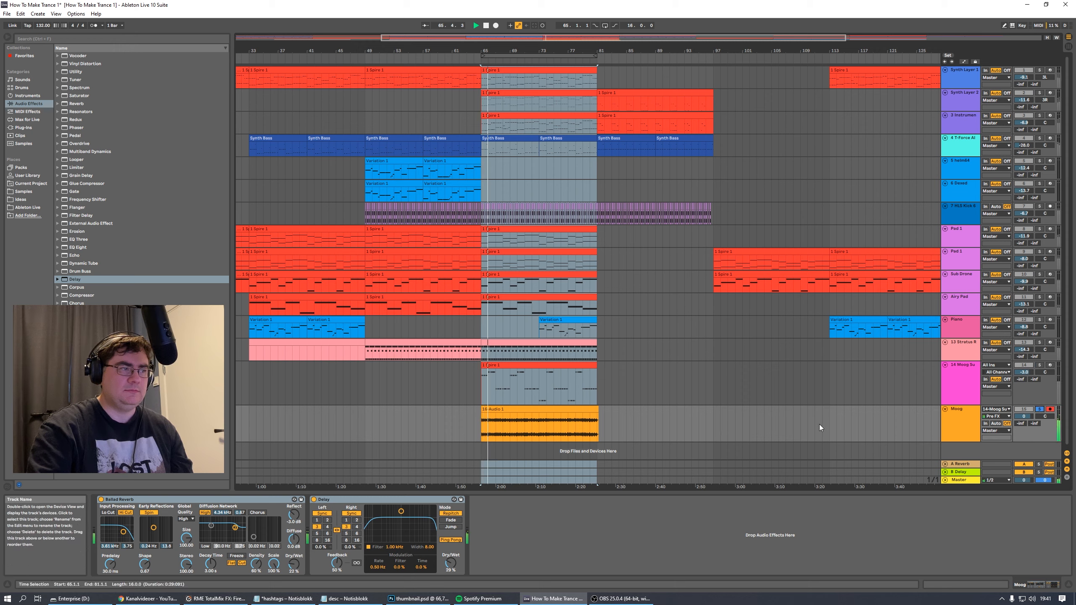
Delete the original Moog MIDI track and solo the three synth layers together with the recorded Moog audio
{"action": "left_click", "coordinate": [956, 380]}
{"action": "key", "text": "Delete"}
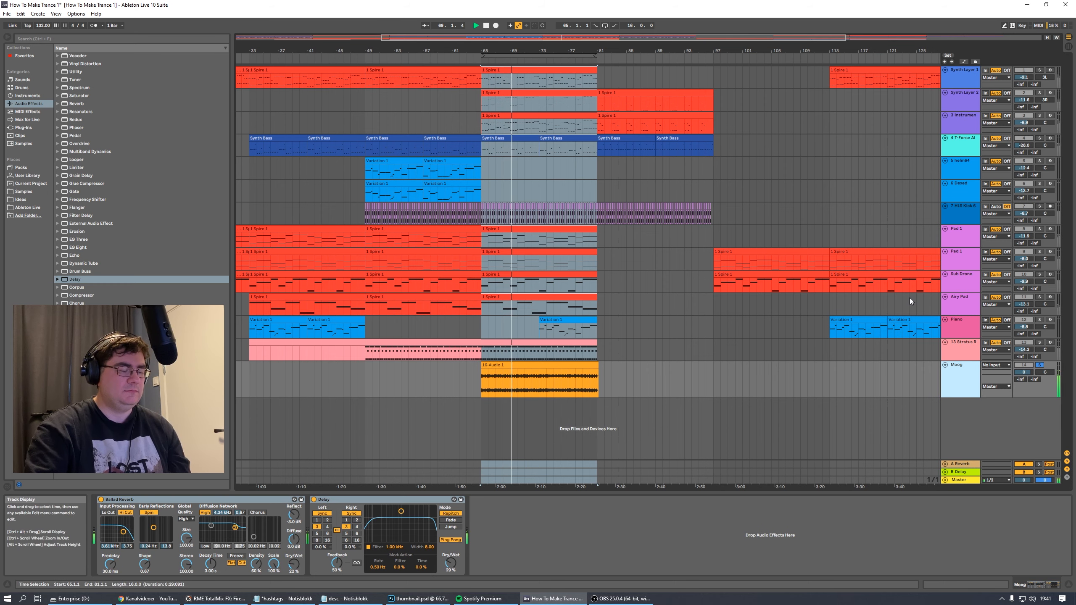
{"action": "left_click", "coordinate": [1039, 70], "text": "ctrl"}
{"action": "left_click", "coordinate": [1039, 92], "text": "ctrl"}
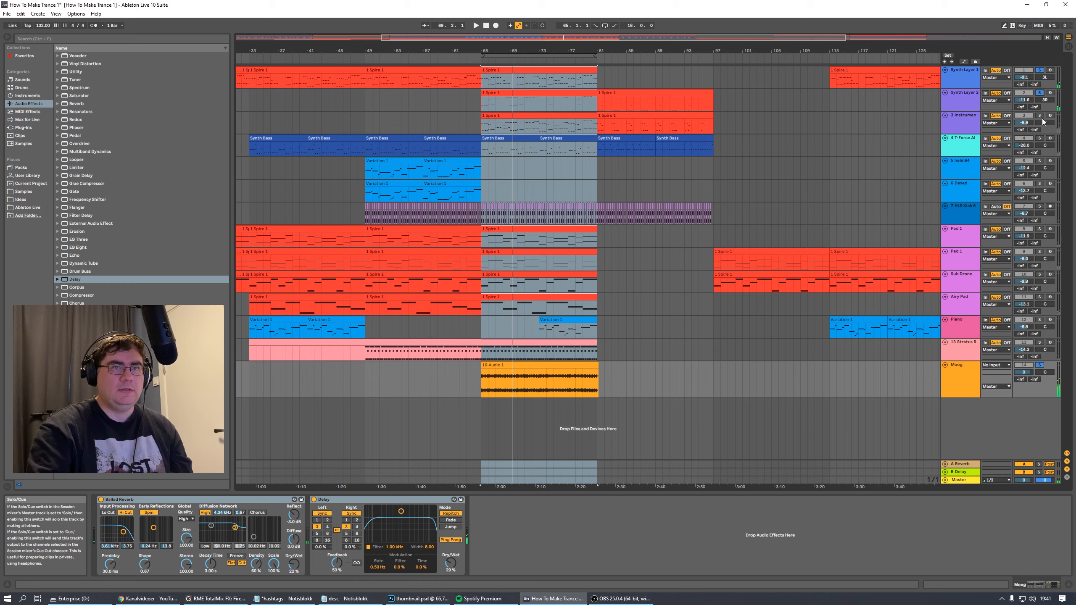
{"action": "left_click", "coordinate": [1039, 115], "text": "ctrl"}
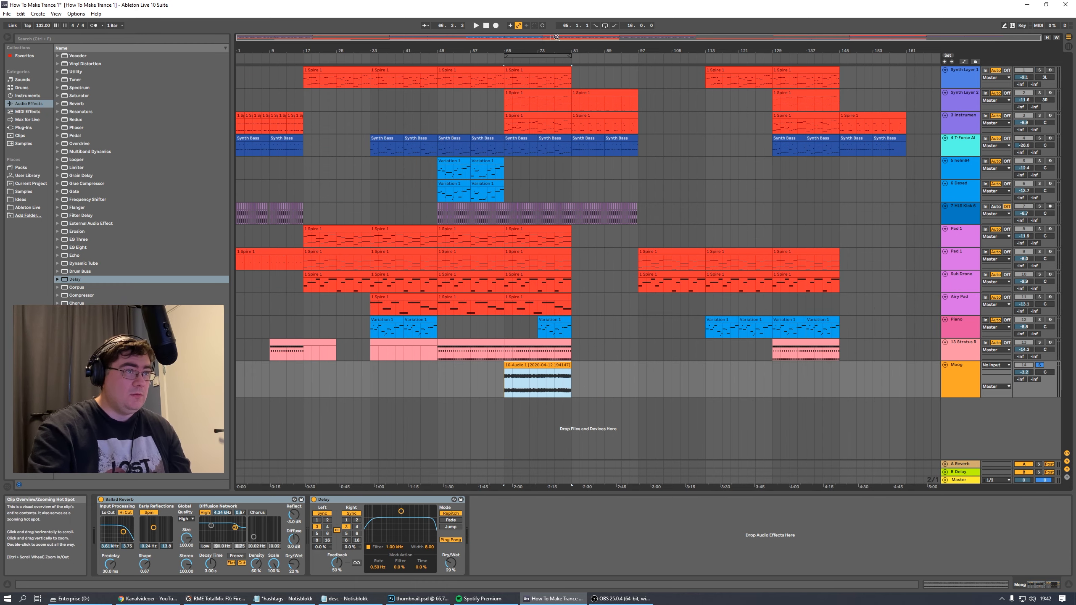
Copy the kick clips from bars 81–97 onto a new Ghost Kick track and repeat them across the arrangement
{"action": "left_click_drag", "start_coordinate": [555, 38], "coordinate": [524, 38]}
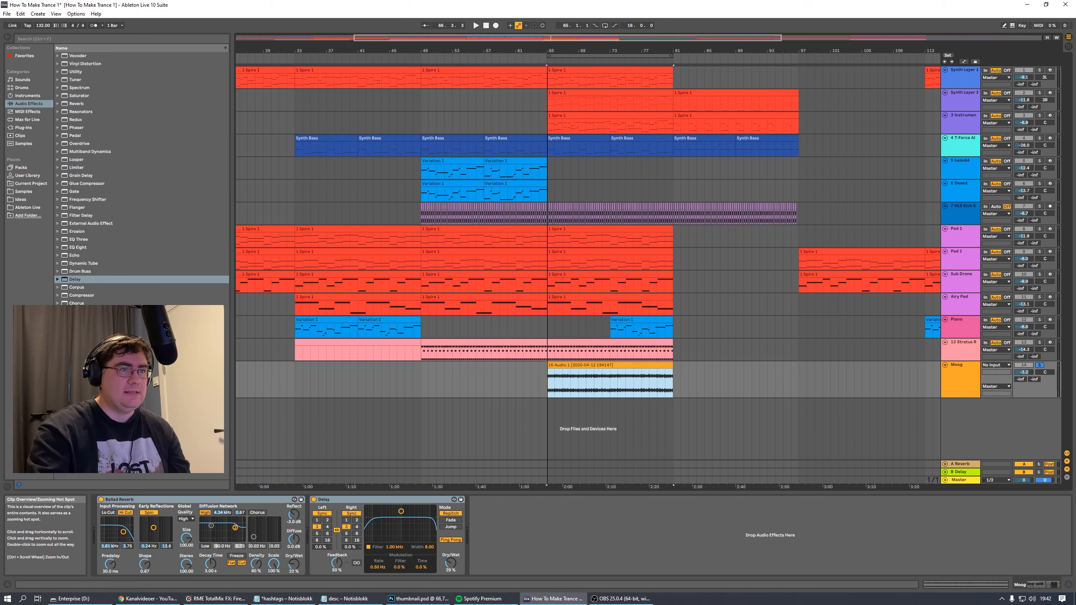
{"action": "left_click", "coordinate": [965, 210]}
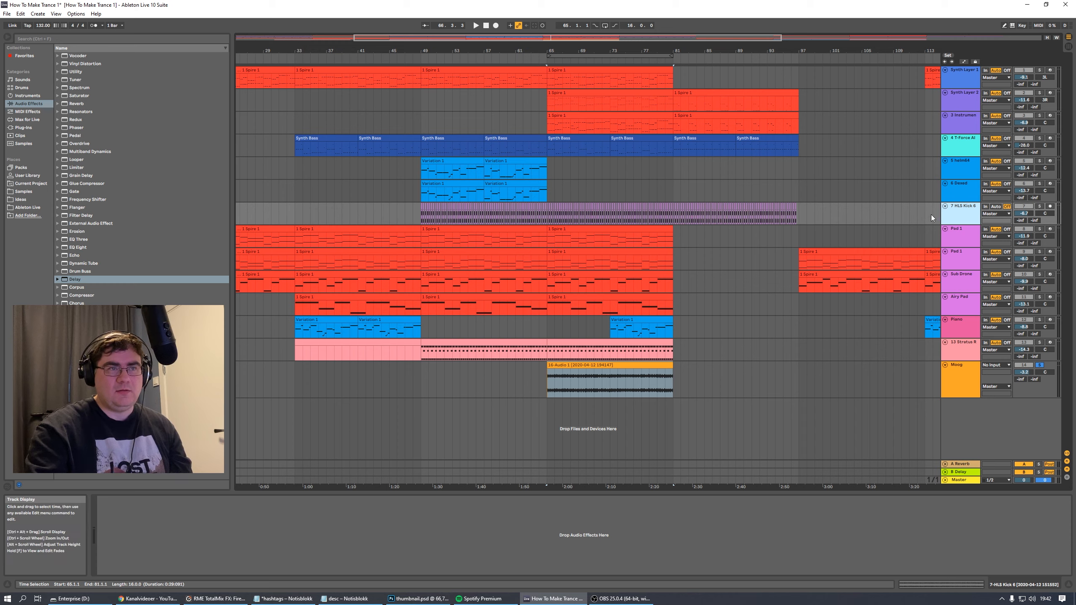
{"action": "left_click_drag", "start_coordinate": [463, 49], "coordinate": [2, 134]}
{"action": "left_click", "coordinate": [746, 206]}
{"action": "left_click_drag", "start_coordinate": [746, 205], "coordinate": [308, 215]}
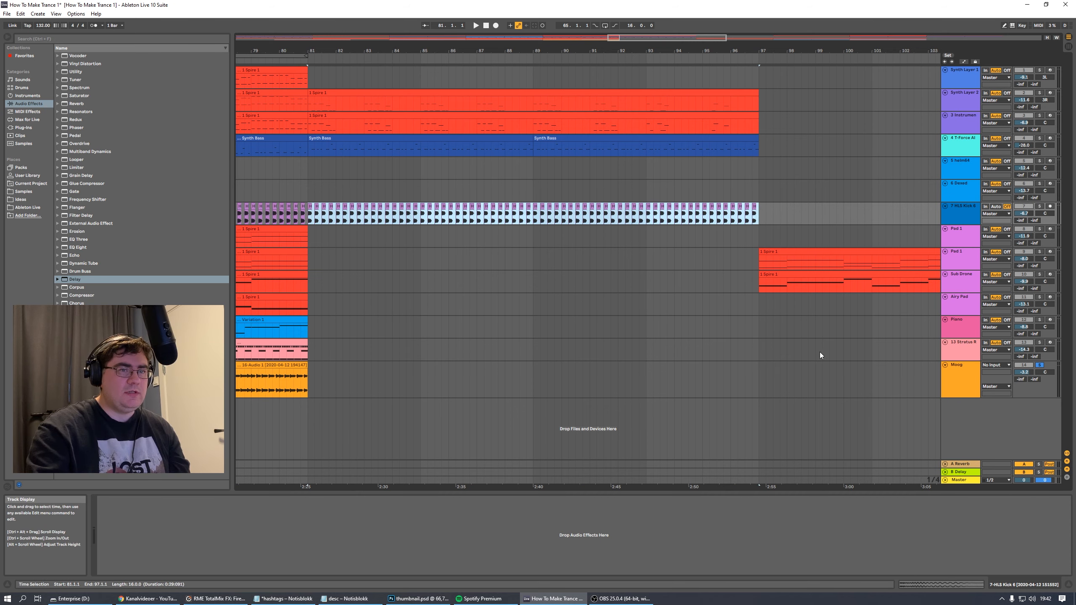
{"action": "left_click", "coordinate": [805, 423]}
{"action": "key", "text": "ctrl+v"}
{"action": "left_click_drag", "start_coordinate": [629, 38], "coordinate": [629, 11]}
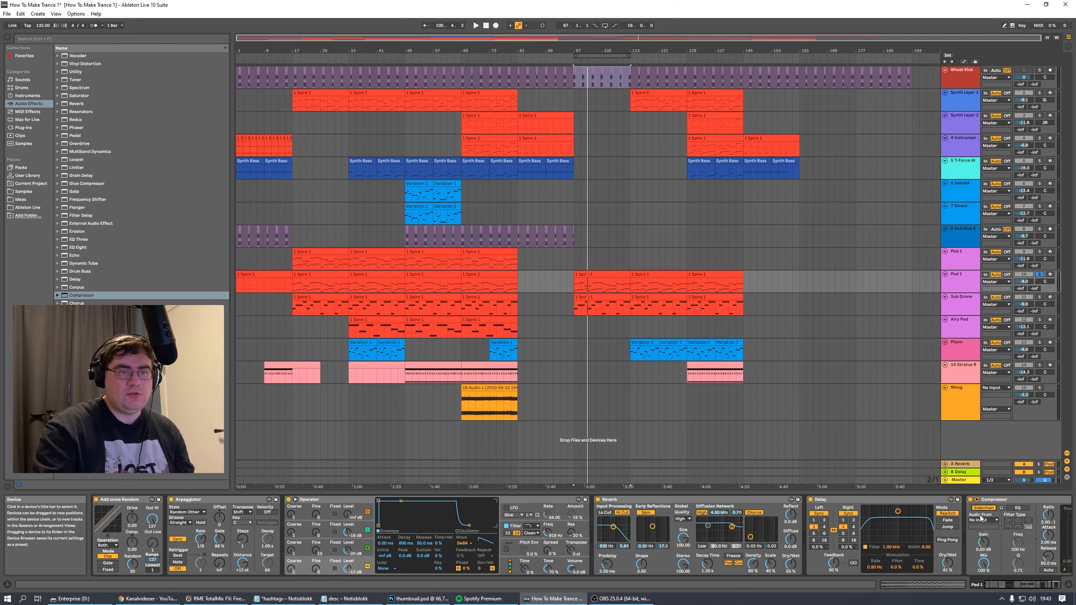
Sidechain the second pad track's Compressor to Ghost Kick and adjust its threshold and ratio during playback
{"action": "left_click", "coordinate": [996, 388]}
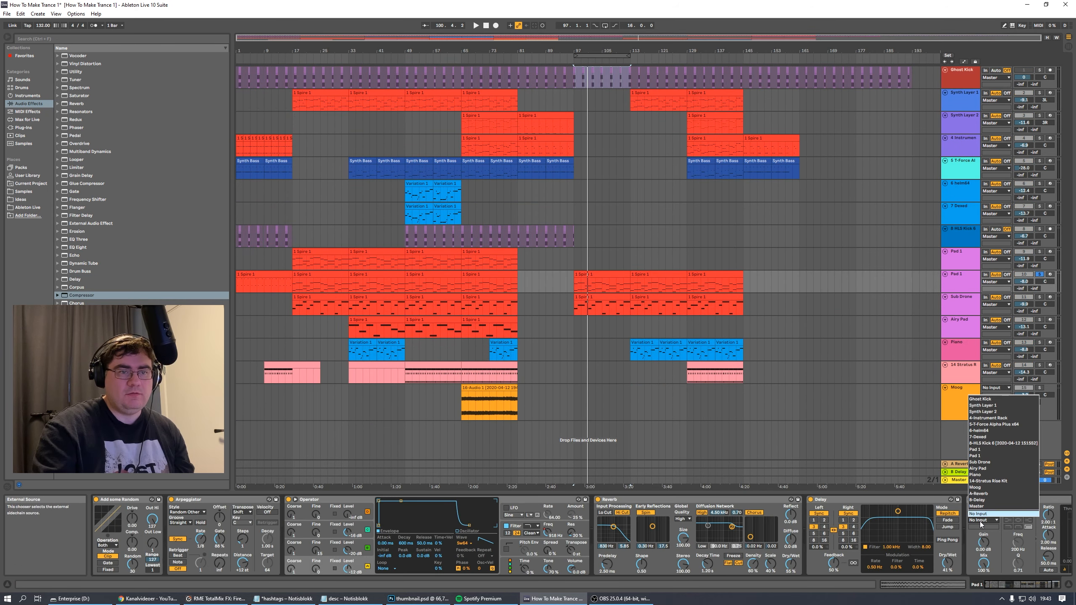
{"action": "left_click", "coordinate": [1002, 399]}
{"action": "key", "text": "space"}
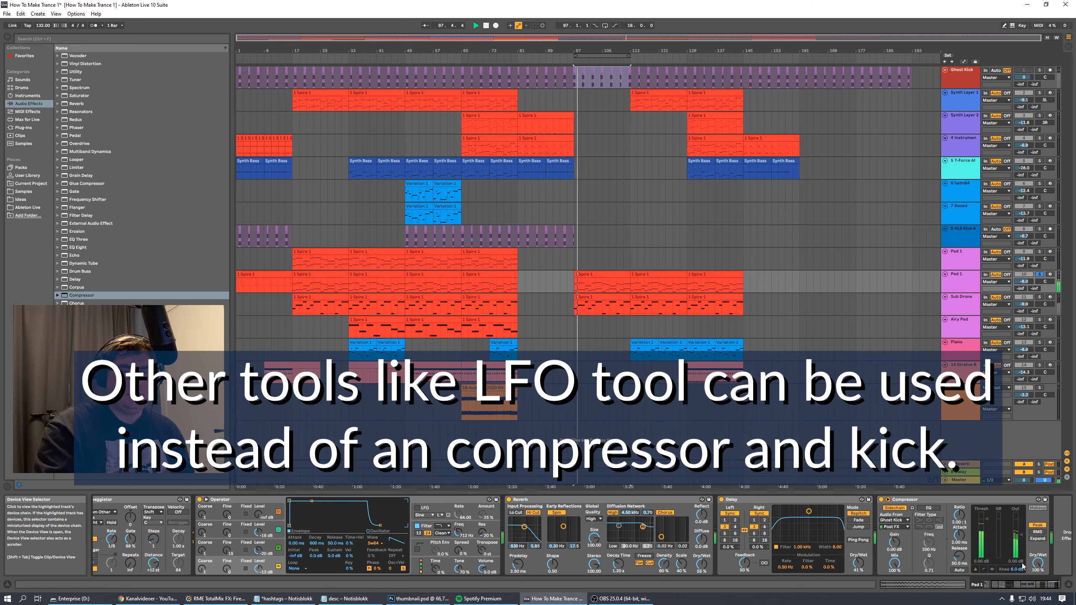
{"action": "left_click_drag", "start_coordinate": [1022, 567], "coordinate": [1034, 542]}
{"action": "left_click_drag", "start_coordinate": [962, 519], "coordinate": [962, 529]}
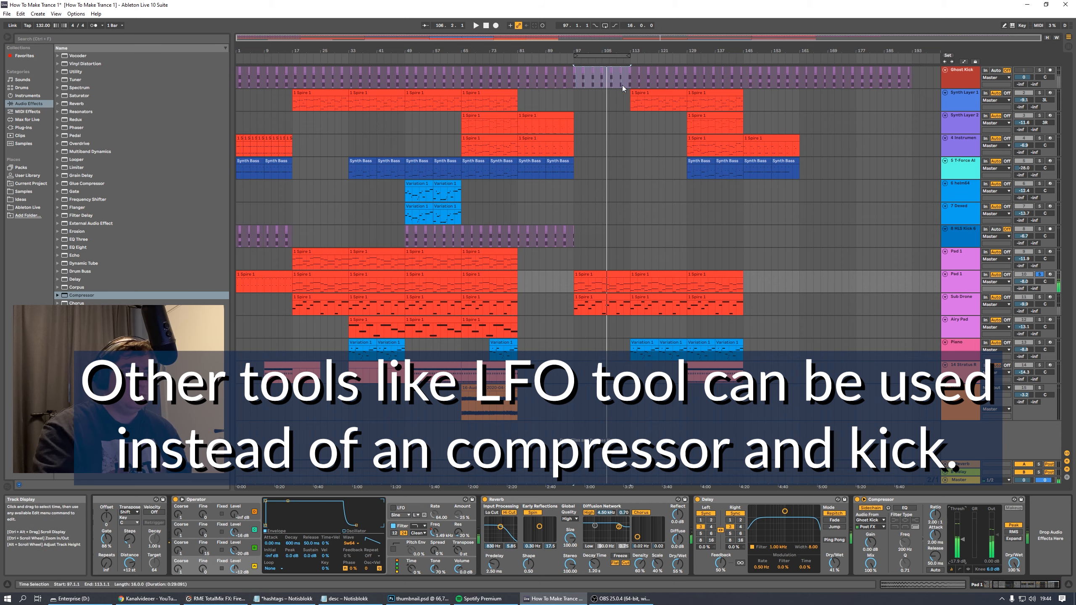
Move the loop to bars 65–81 and audition the sidechained synth layer, followed by the soloed first pad track
{"action": "left_click_drag", "start_coordinate": [606, 57], "coordinate": [492, 68]}
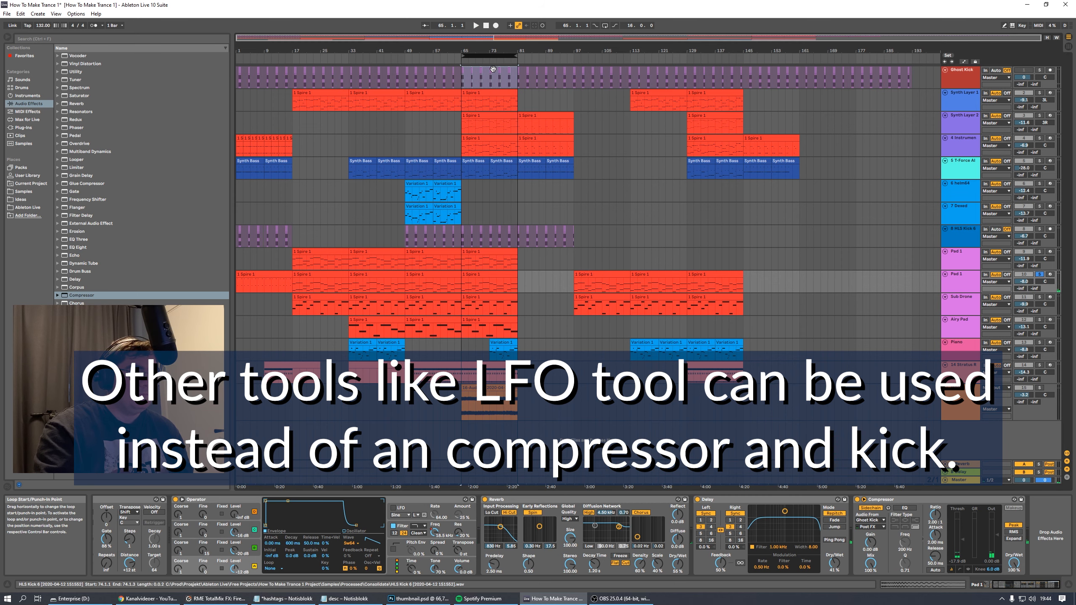
{"action": "key", "text": "space"}
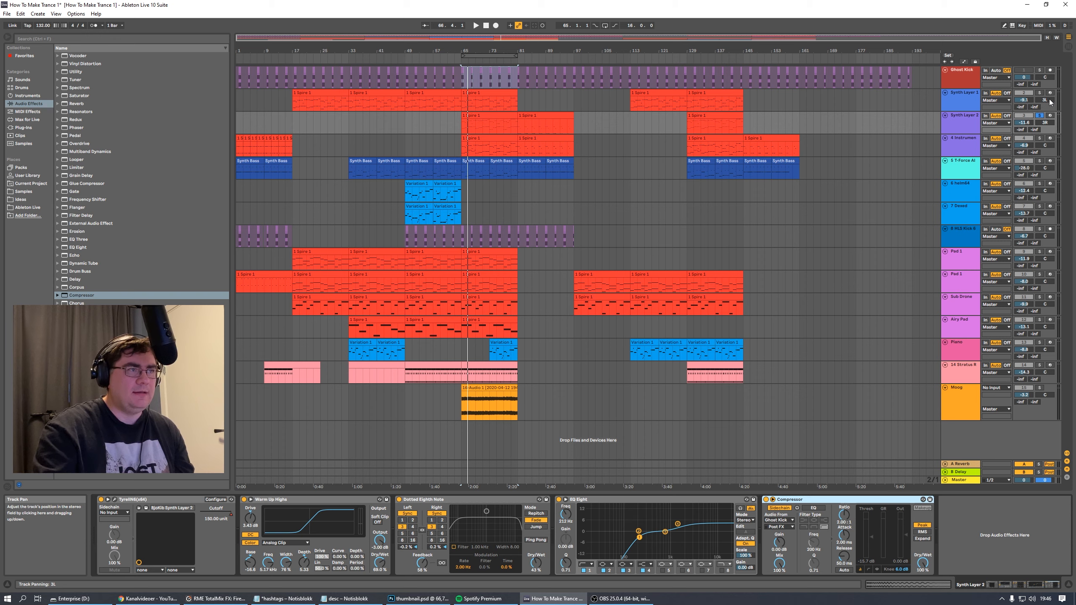
{"action": "key", "text": "space"}
{"action": "left_click", "coordinate": [1040, 252]}
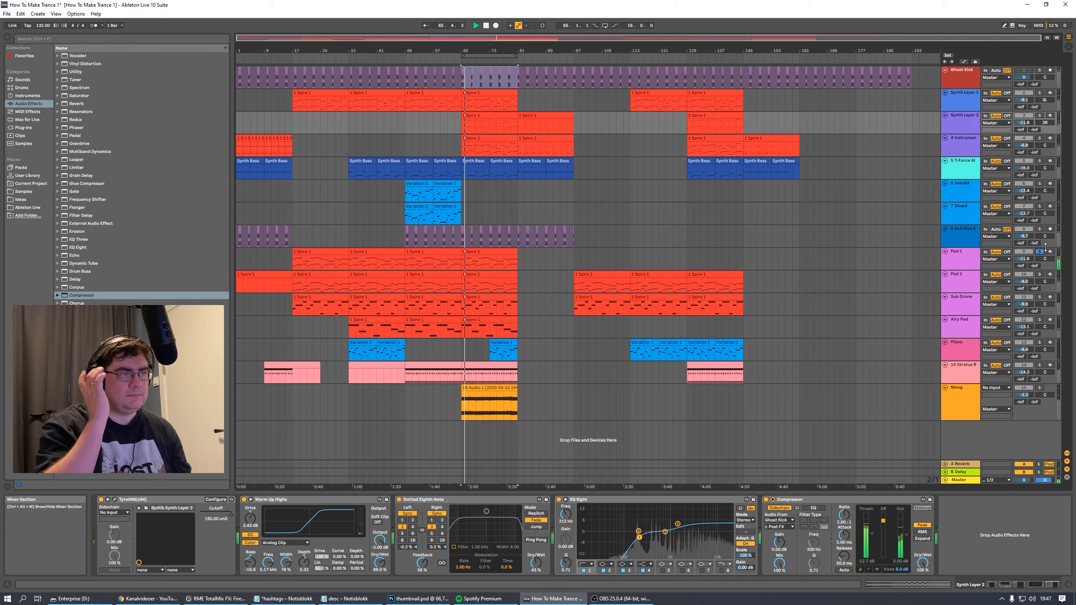
{"action": "key", "text": "space"}
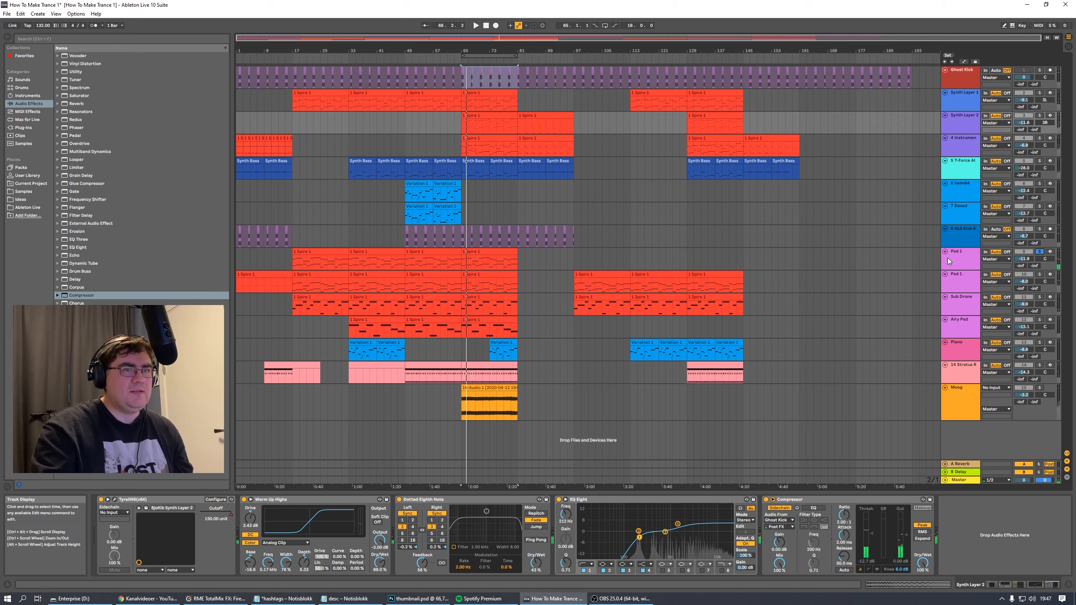
Add an EQ Eight to the first pad track and play the pad soloed through it
{"action": "left_click", "coordinate": [959, 257]}
{"action": "key", "text": "space"}
{"action": "left_click", "coordinate": [81, 200]}
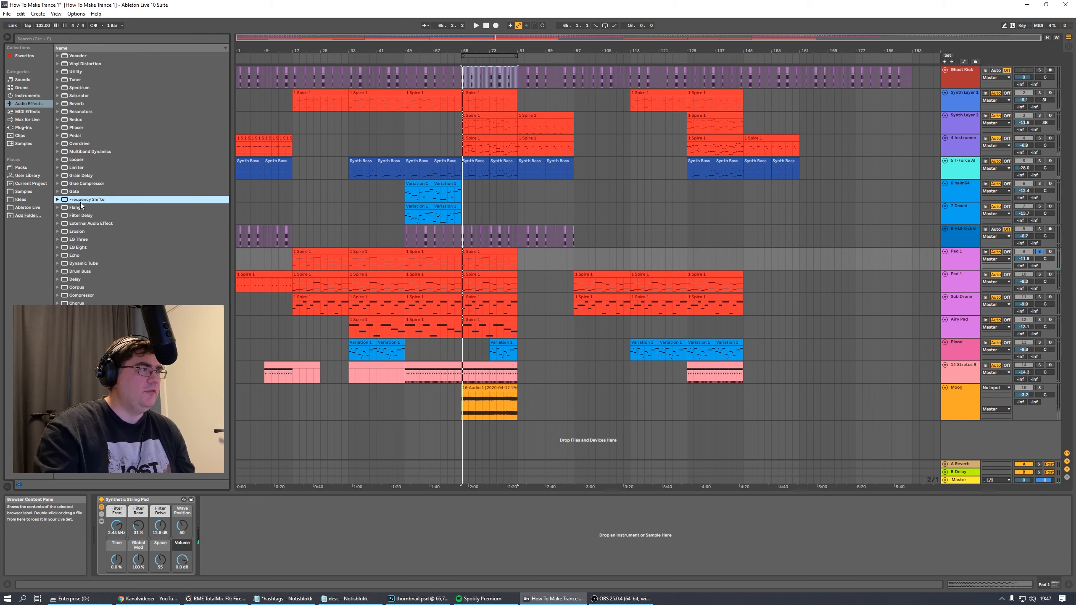
{"action": "key", "text": "Up"}
{"action": "key", "text": "Up"}
{"action": "key", "text": "Up"}
{"action": "key", "text": "Up"}
{"action": "key", "text": "Up"}
{"action": "key", "text": "Up"}
{"action": "key", "text": "Up"}
{"action": "key", "text": "Up"}
{"action": "key", "text": "Up"}
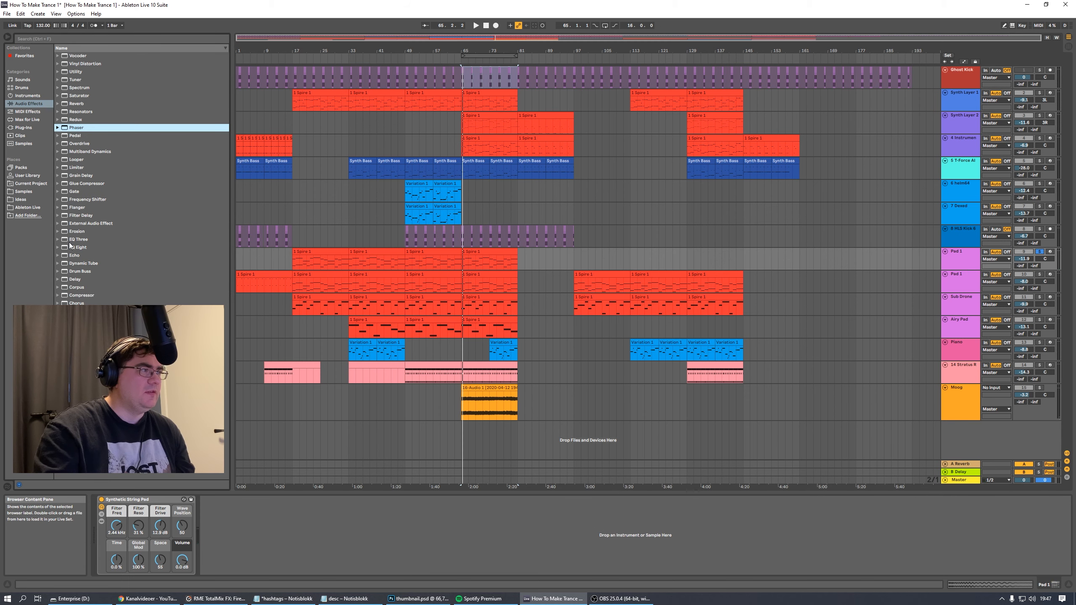
{"action": "double_click", "coordinate": [77, 247]}
{"action": "key", "text": "space"}
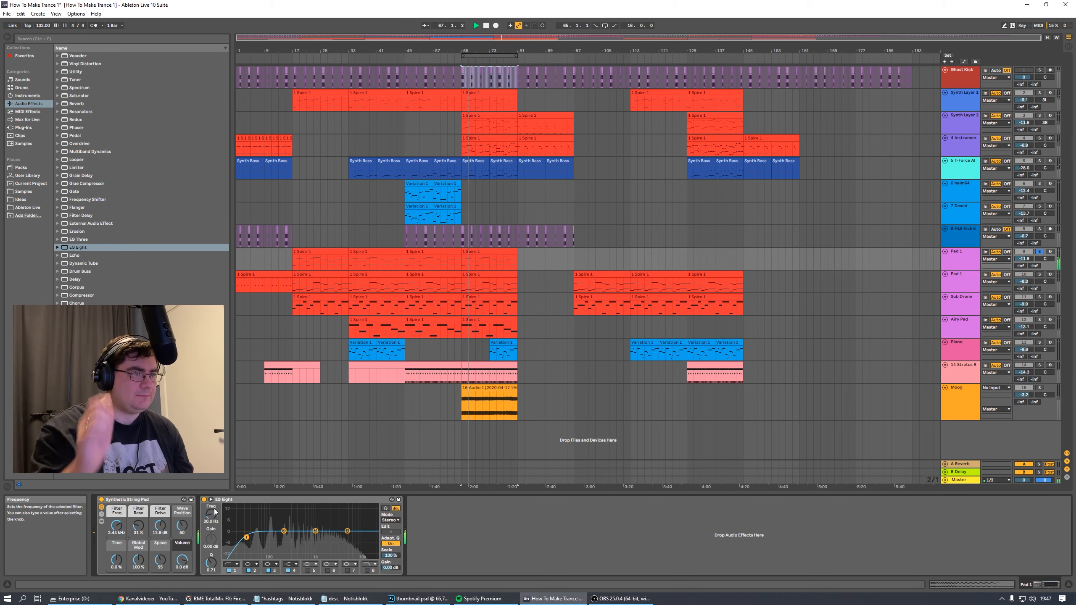
Raise the EQ Eight low cut on the soloed pad to just under 200 Hz and add a Compressor sidechained from Ghost Kick
{"action": "left_click_drag", "start_coordinate": [219, 514], "coordinate": [219, 483]}
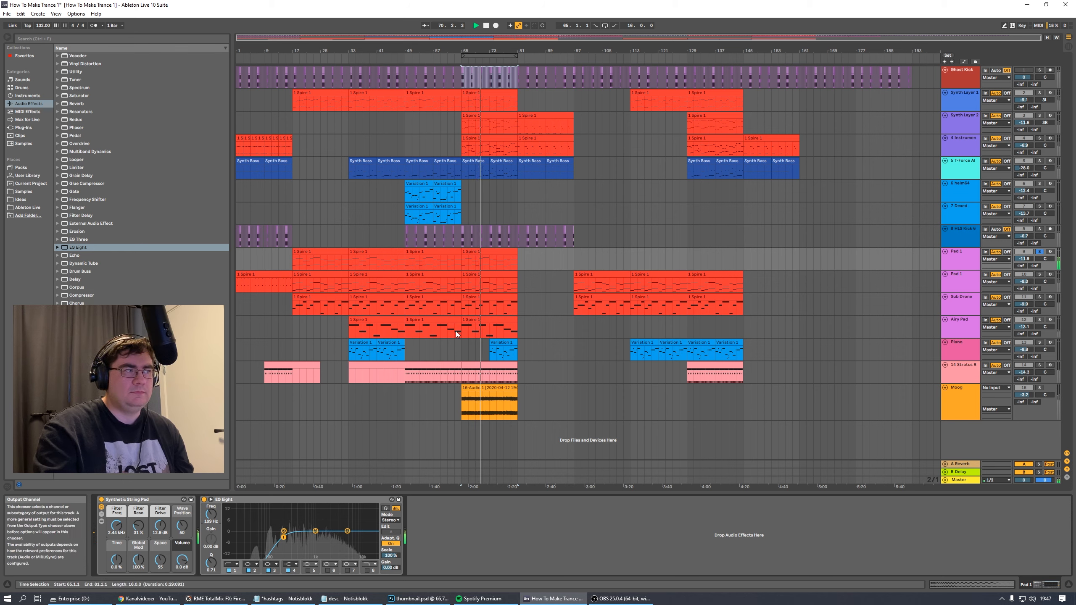
{"action": "left_click", "coordinate": [103, 215]}
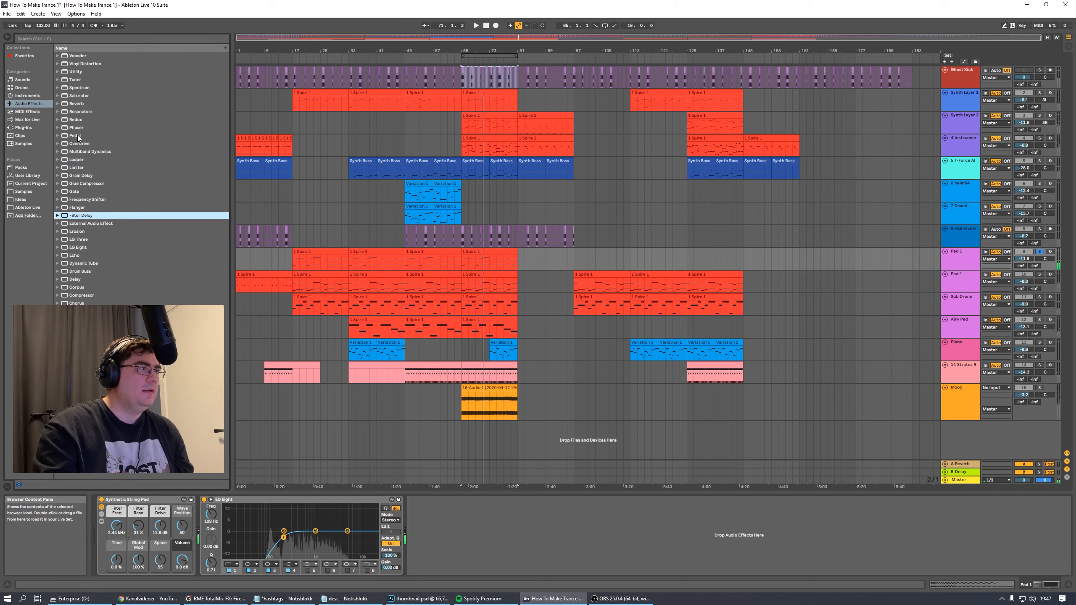
{"action": "left_click", "coordinate": [81, 296]}
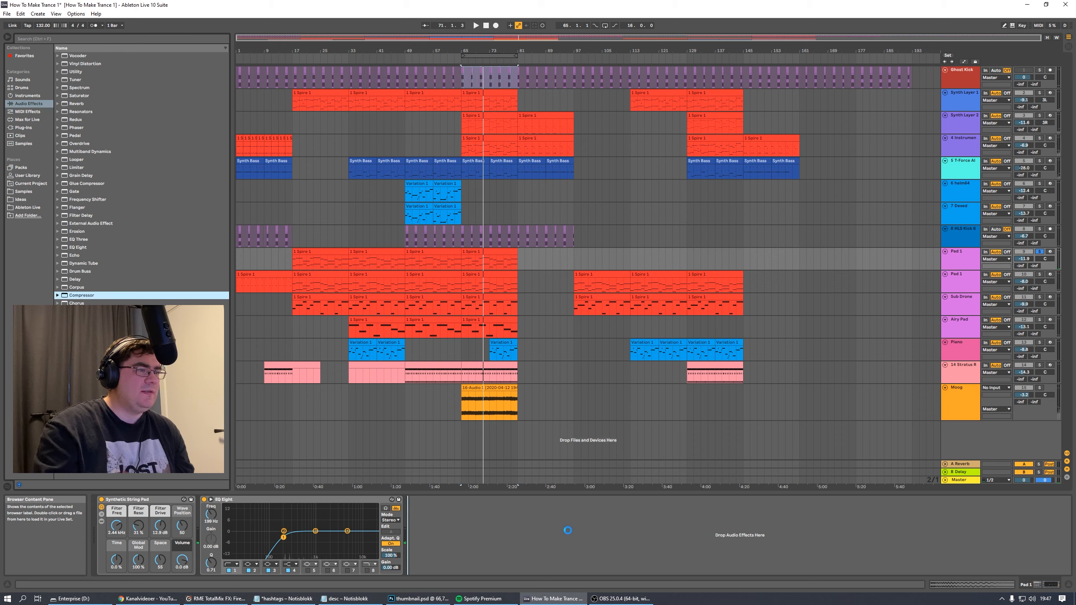
{"action": "key", "text": "space"}
{"action": "left_click", "coordinate": [421, 508]}
{"action": "left_click", "coordinate": [424, 520]}
{"action": "left_click", "coordinate": [434, 401]}
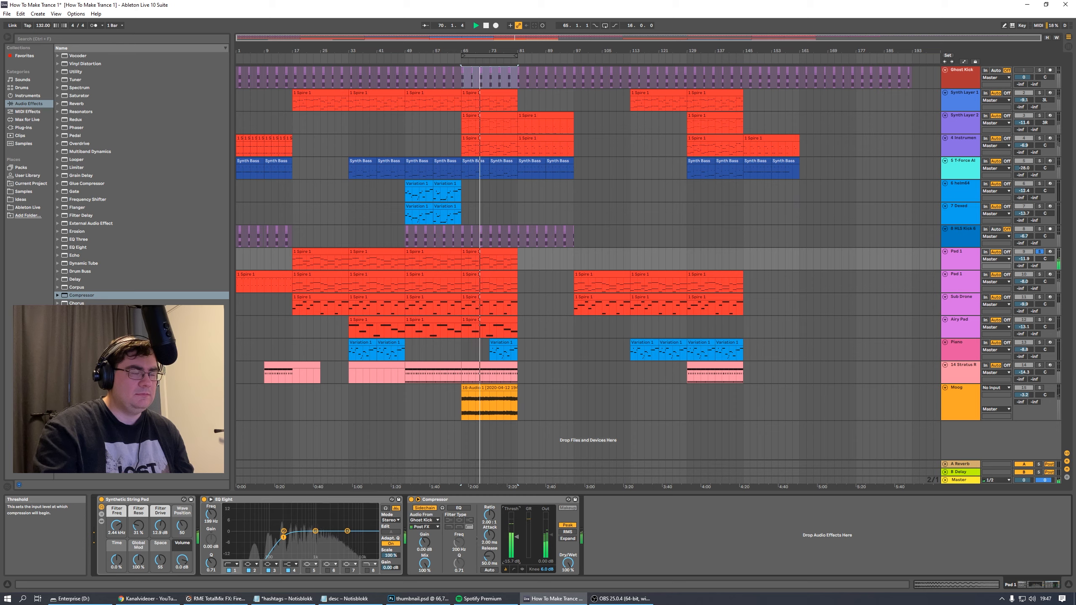
{"action": "left_click", "coordinate": [247, 602]}
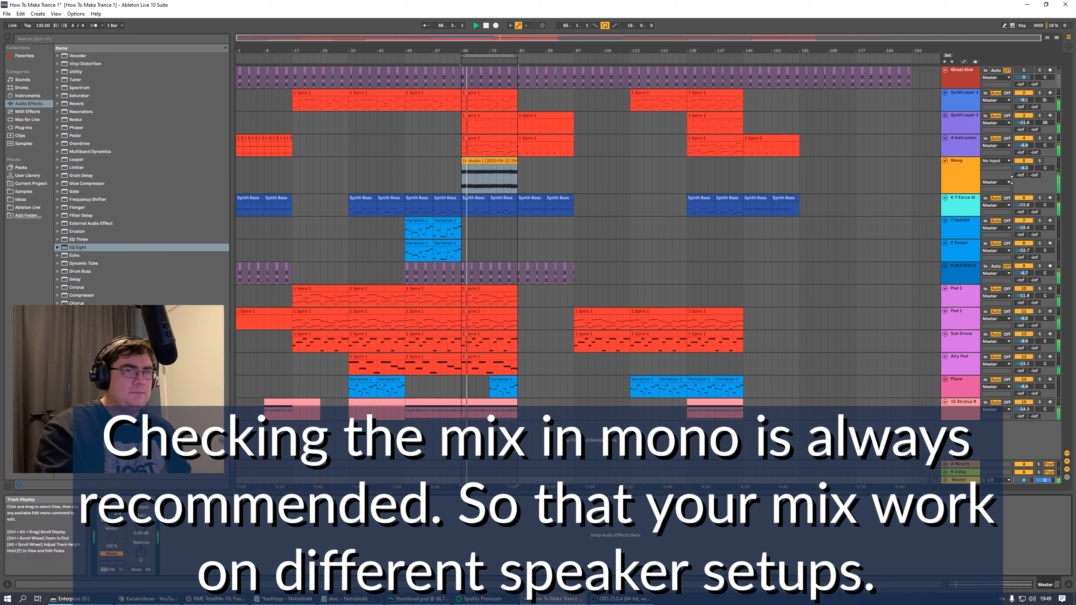
Audition the mix in 16-bar sections by moving the playing loop to bars 81–97, 97–113, 113–129 and 129–145
{"action": "left_click_drag", "start_coordinate": [491, 55], "coordinate": [548, 56]}
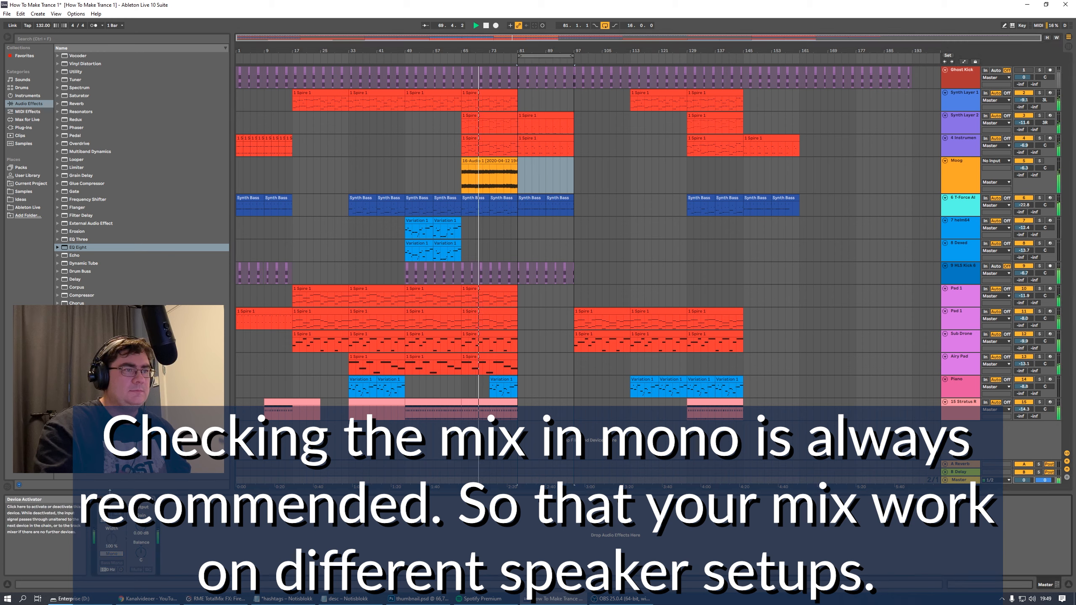
{"action": "left_click_drag", "start_coordinate": [558, 63], "coordinate": [622, 59]}
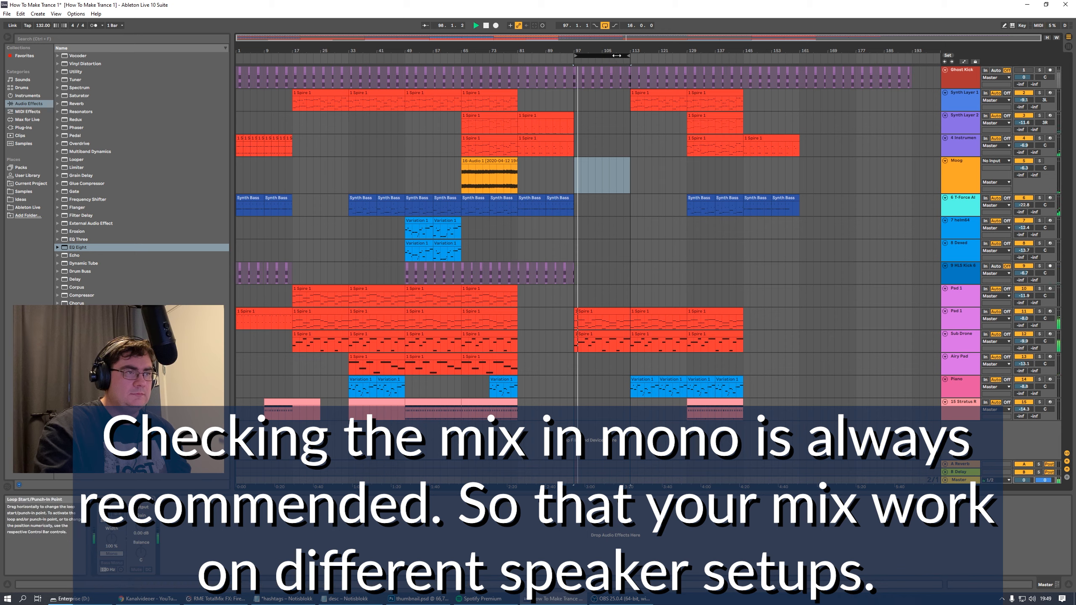
{"action": "left_click_drag", "start_coordinate": [617, 55], "coordinate": [662, 55]}
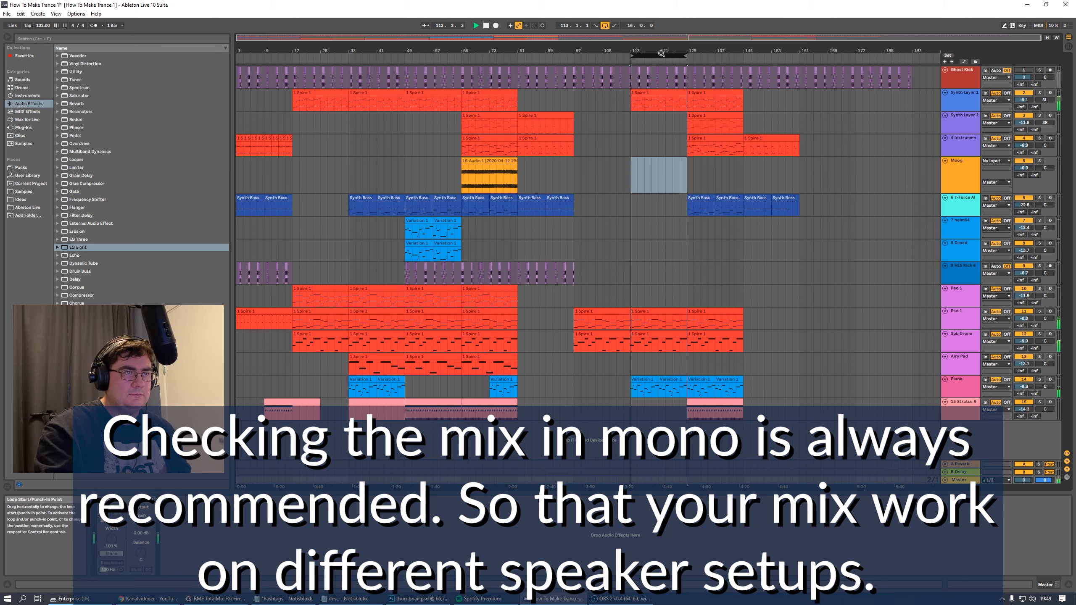
{"action": "left_click_drag", "start_coordinate": [654, 56], "coordinate": [711, 56]}
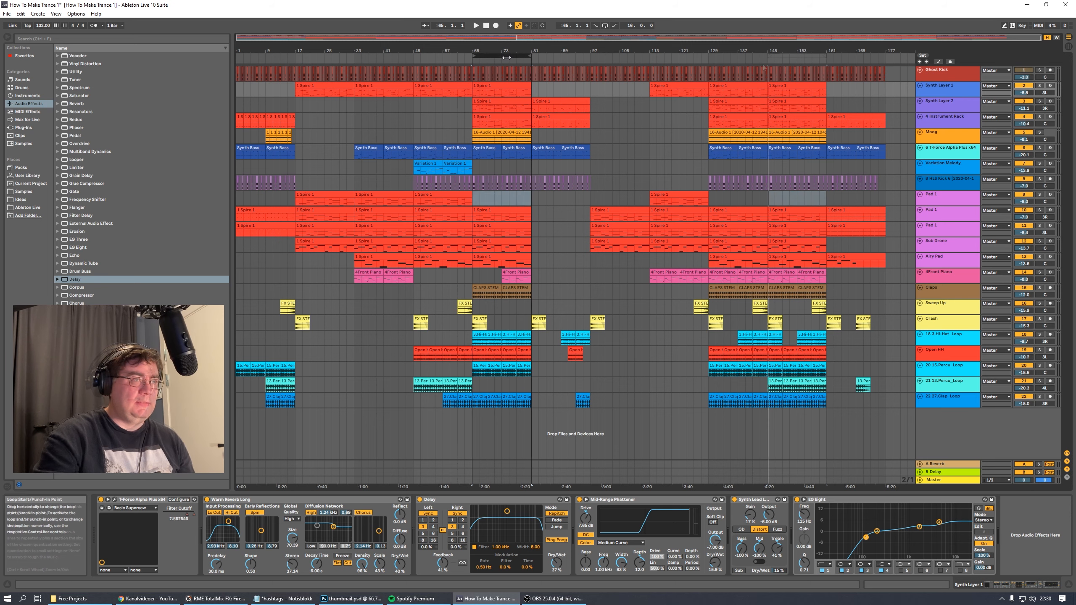
Play the loop at bars 65–81 and adjust the main output level in RME TotalMix FX
{"action": "key", "text": "space"}
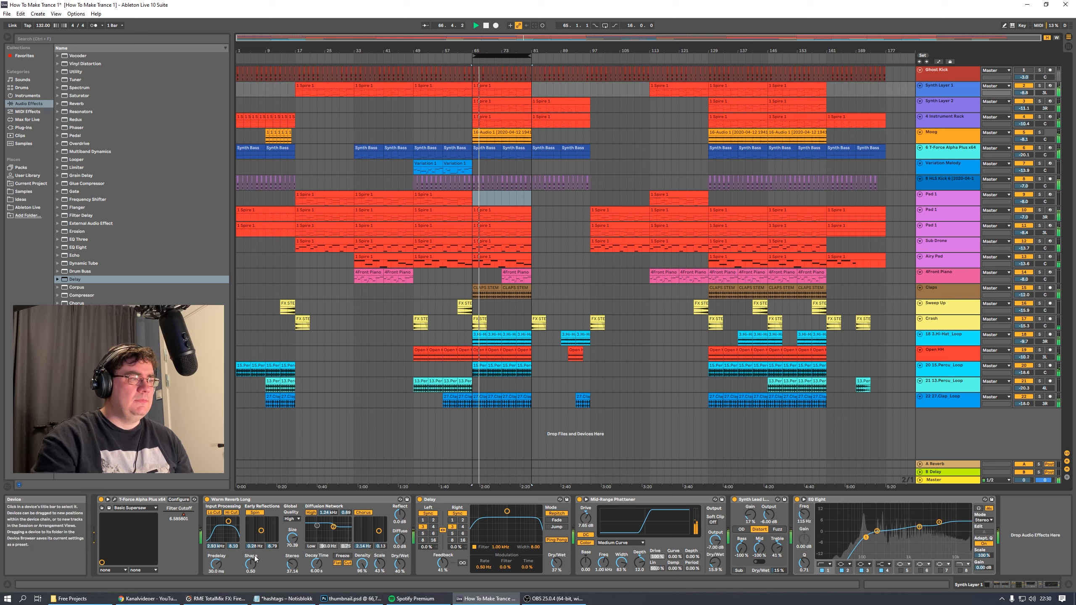
{"action": "left_click", "coordinate": [216, 598]}
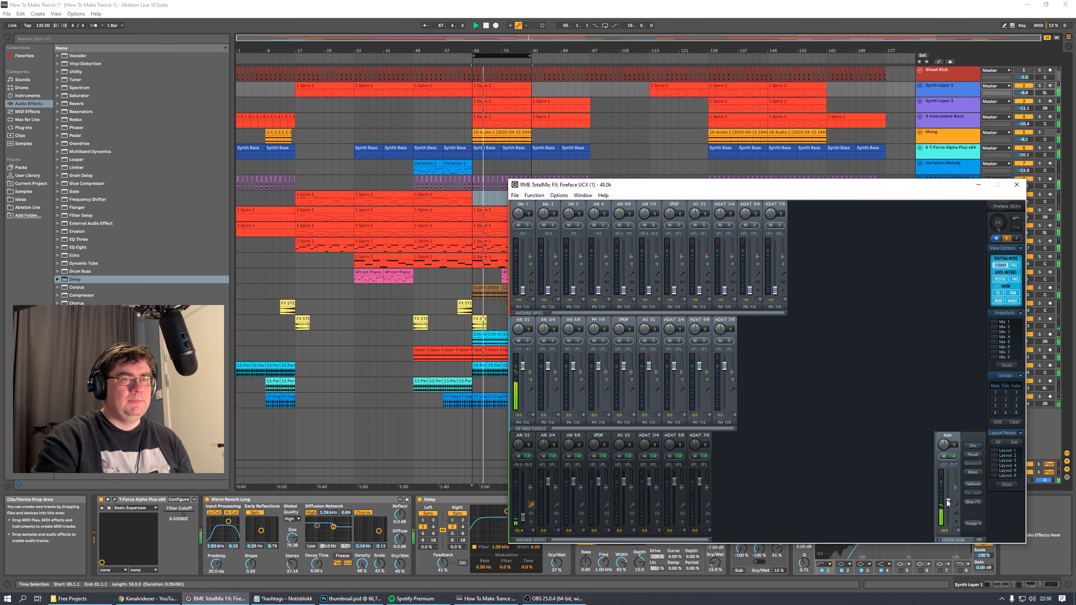
{"action": "left_click_drag", "start_coordinate": [946, 505], "coordinate": [946, 504]}
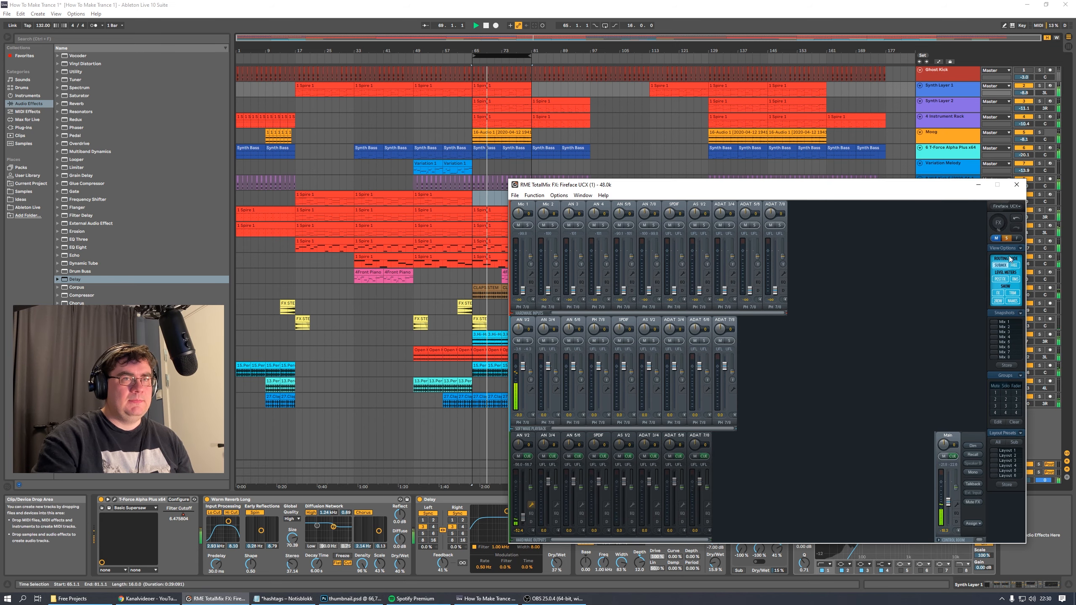
{"action": "left_click", "coordinate": [978, 184]}
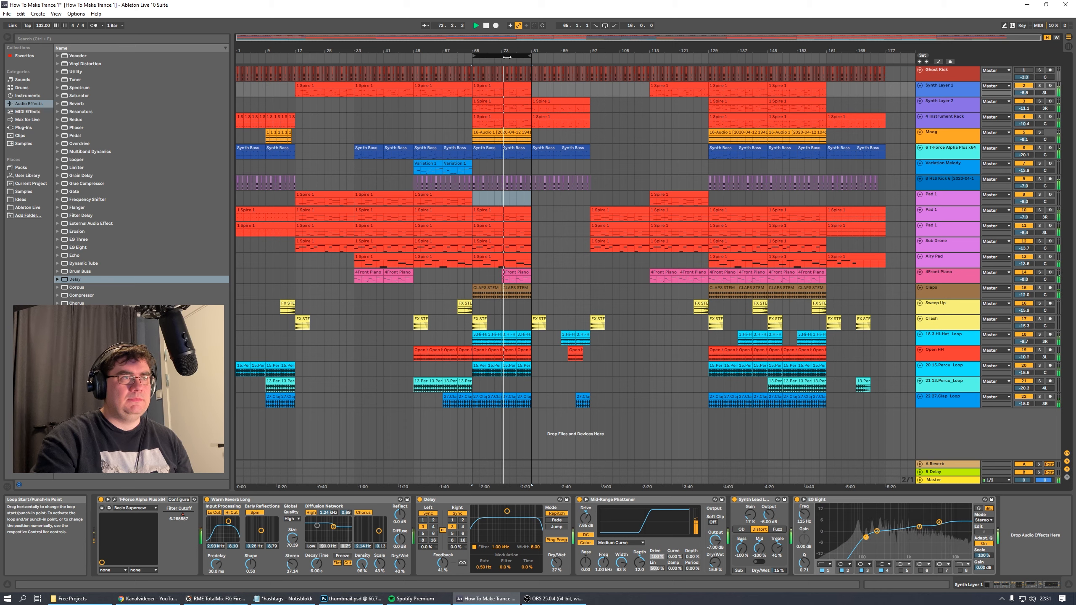
Move the loop to bar 97, play the breakdown, and shift the loop start to bar 101
{"action": "left_click_drag", "start_coordinate": [507, 57], "coordinate": [625, 57]}
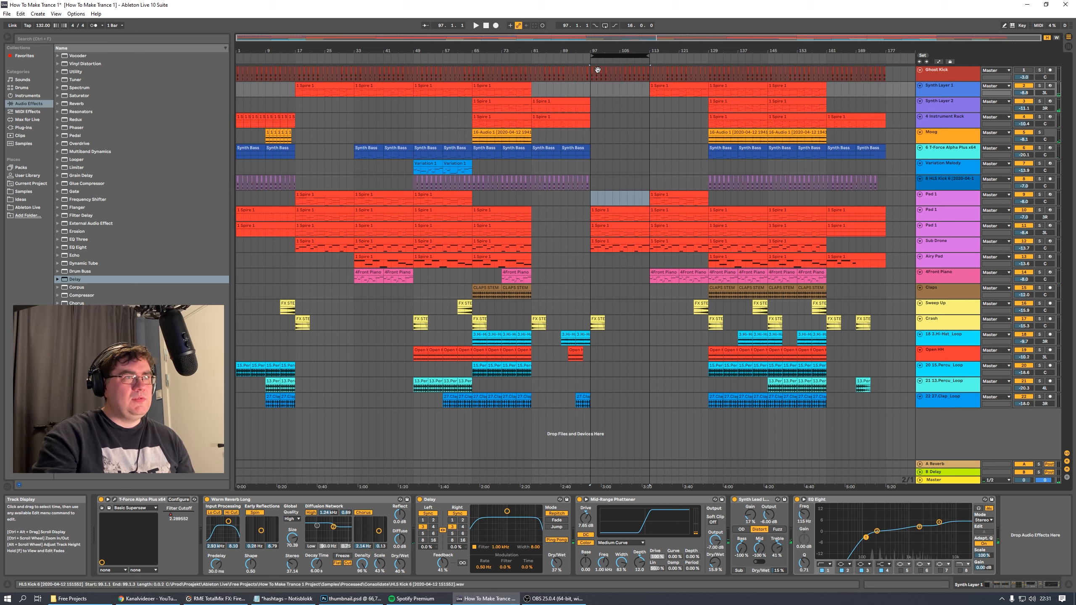
{"action": "key", "text": "space"}
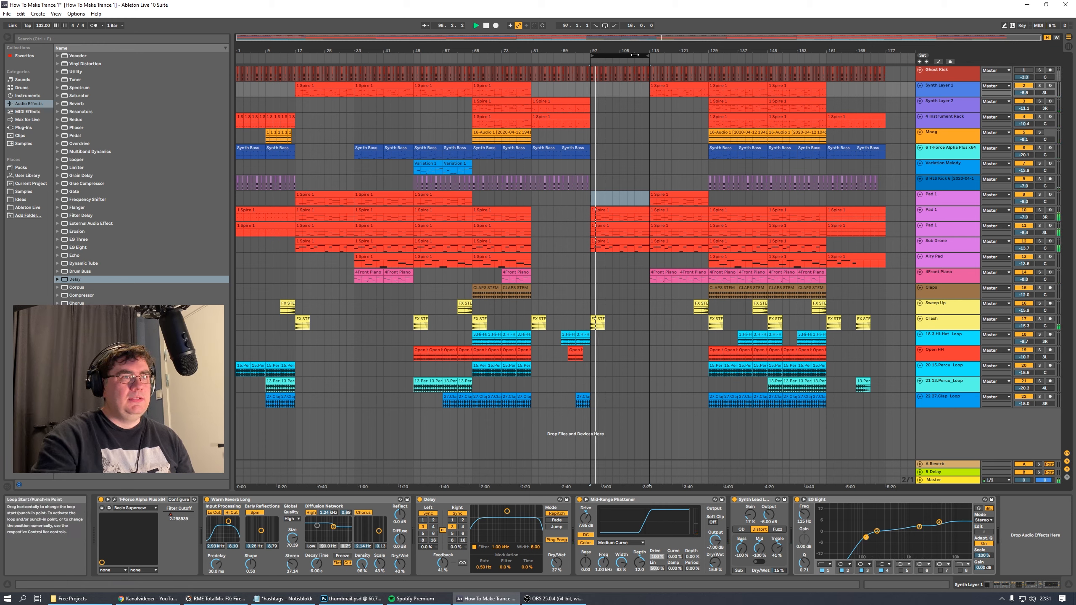
{"action": "left_click_drag", "start_coordinate": [633, 56], "coordinate": [648, 56]}
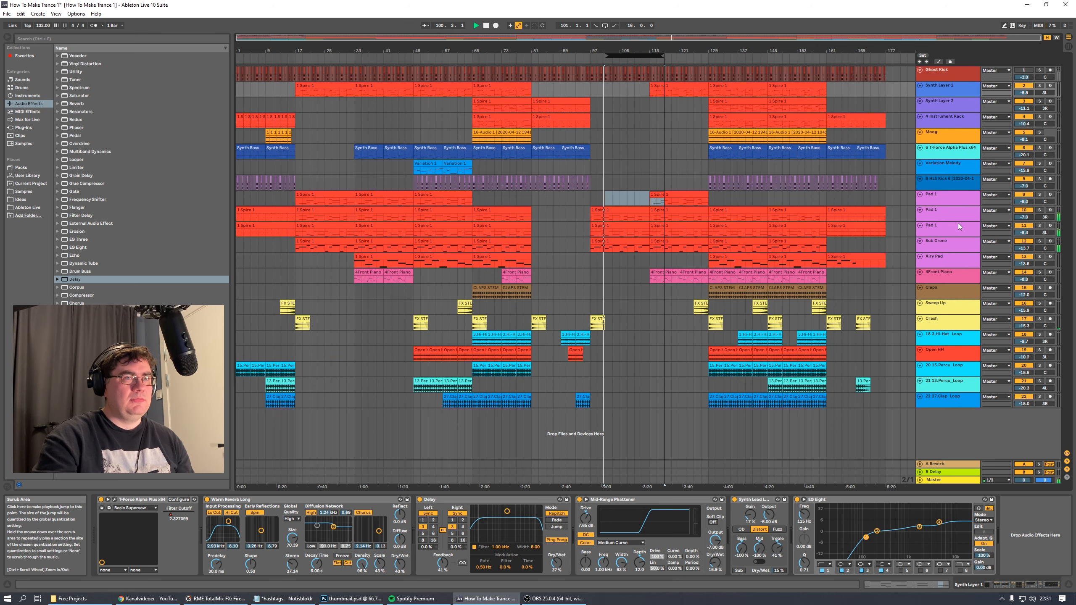
Show the automation lanes and display the Operator Filter Freq curves of the second and third Pad 1 tracks and Sub Drone
{"action": "left_click_drag", "start_coordinate": [947, 221], "coordinate": [941, 324]}
{"action": "key", "text": "a"}
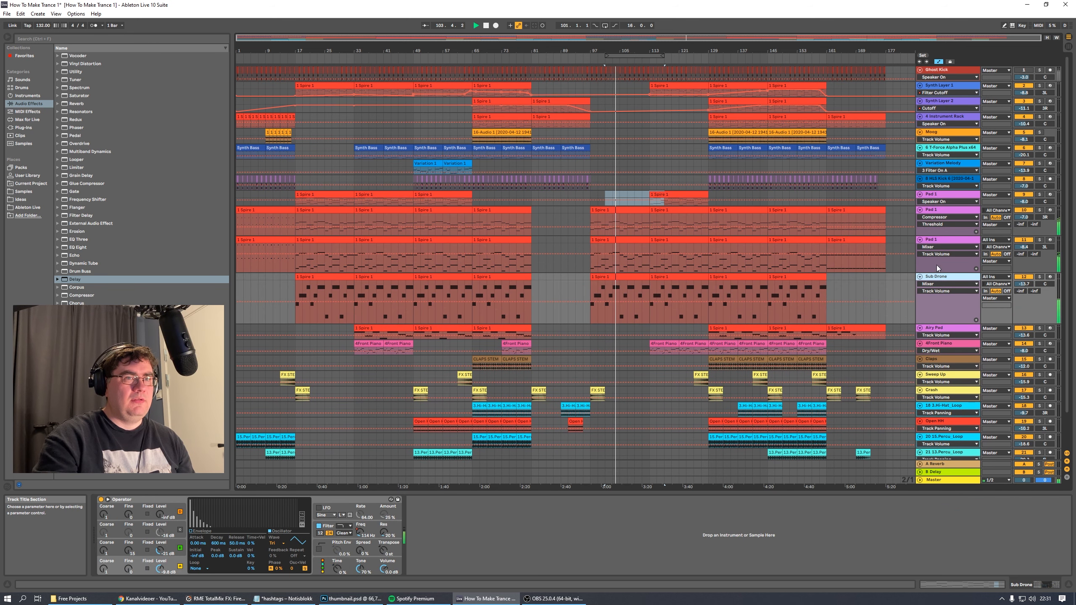
{"action": "left_click", "coordinate": [938, 217]}
{"action": "left_click", "coordinate": [937, 243]}
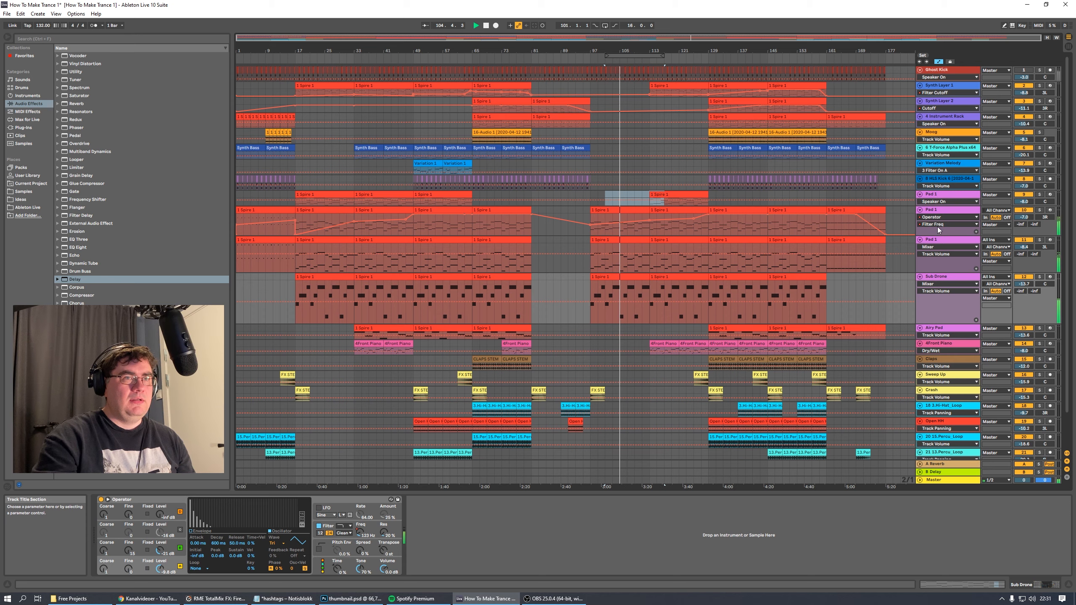
{"action": "left_click", "coordinate": [945, 247]}
{"action": "left_click", "coordinate": [938, 269]}
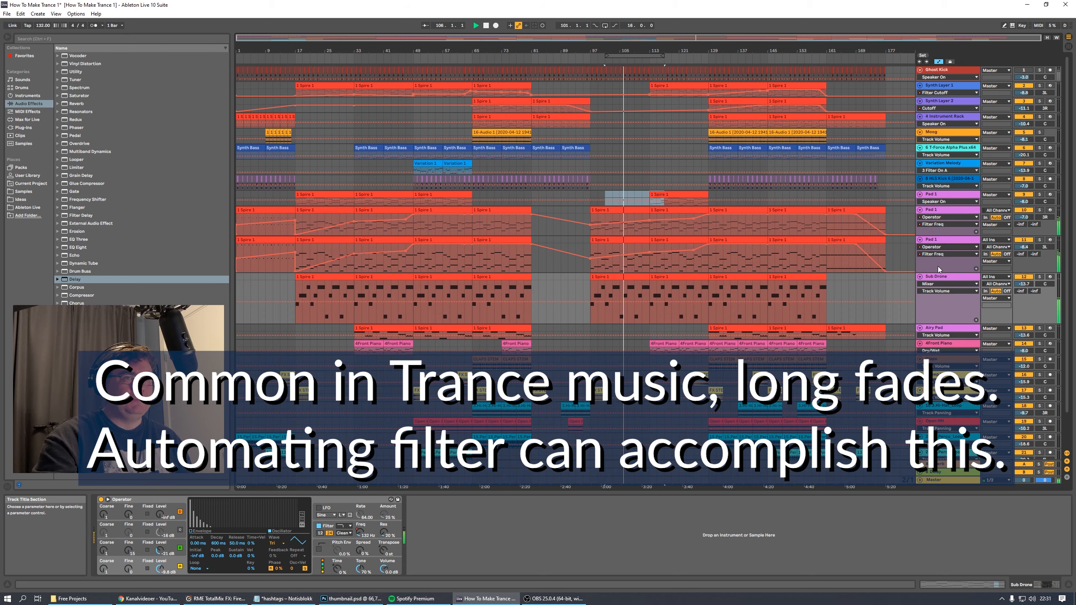
{"action": "left_click", "coordinate": [944, 284]}
{"action": "left_click", "coordinate": [942, 301]}
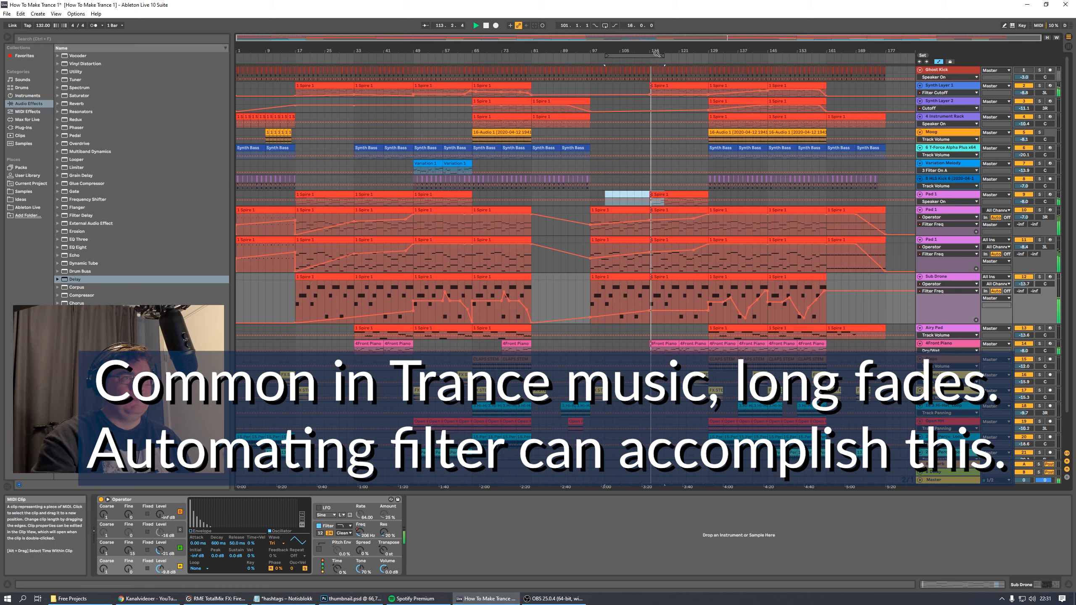
Move the loop to bars 113–129, select Synth Layer 1 and hide the automation lanes
{"action": "left_click_drag", "start_coordinate": [641, 55], "coordinate": [684, 55]}
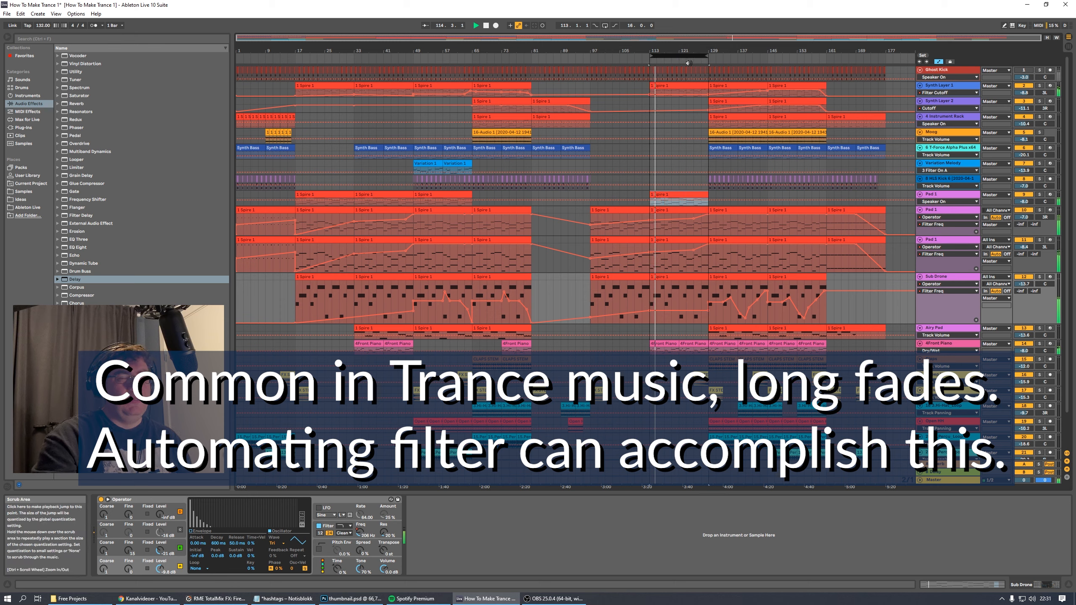
{"action": "left_click", "coordinate": [944, 86]}
{"action": "key", "text": "a"}
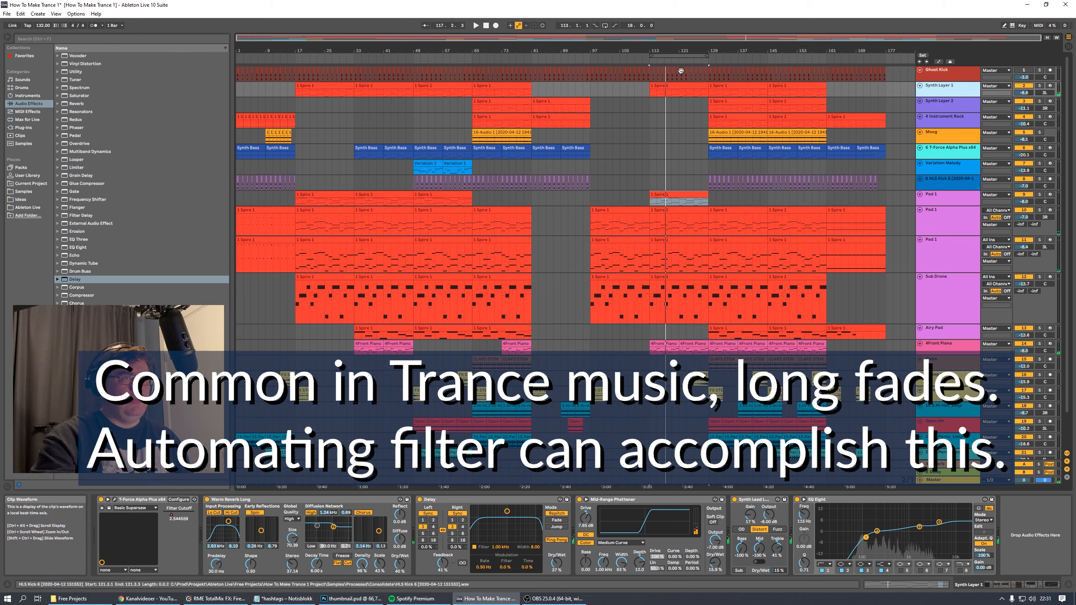
Play the loop at bars 129–145, briefly show the automation lanes, and fit the arrangement's width and track heights to the view
{"action": "left_click_drag", "start_coordinate": [681, 55], "coordinate": [739, 57]}
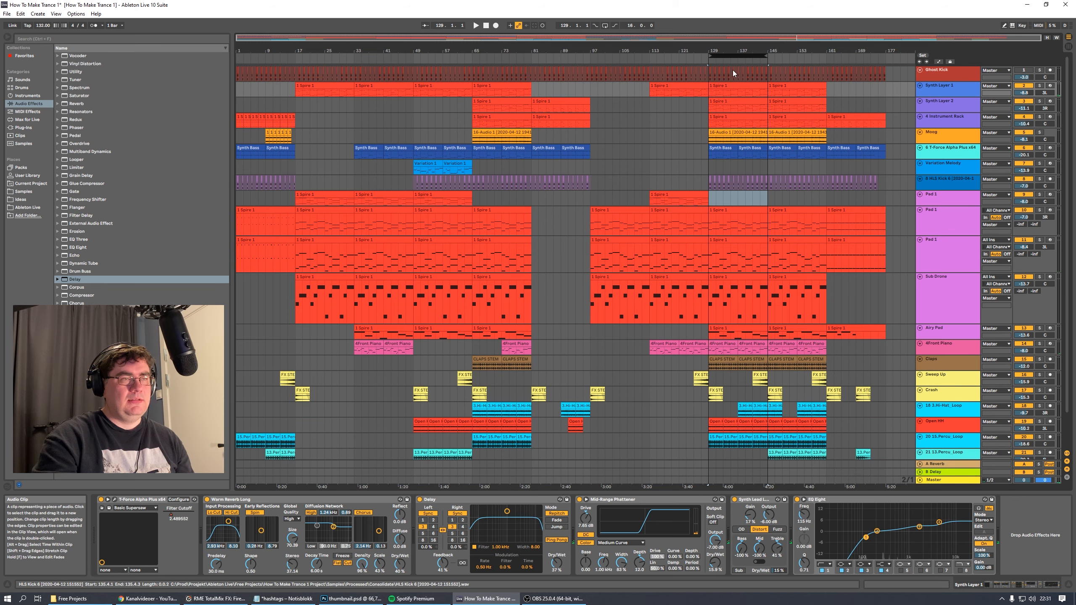
{"action": "key", "text": "space"}
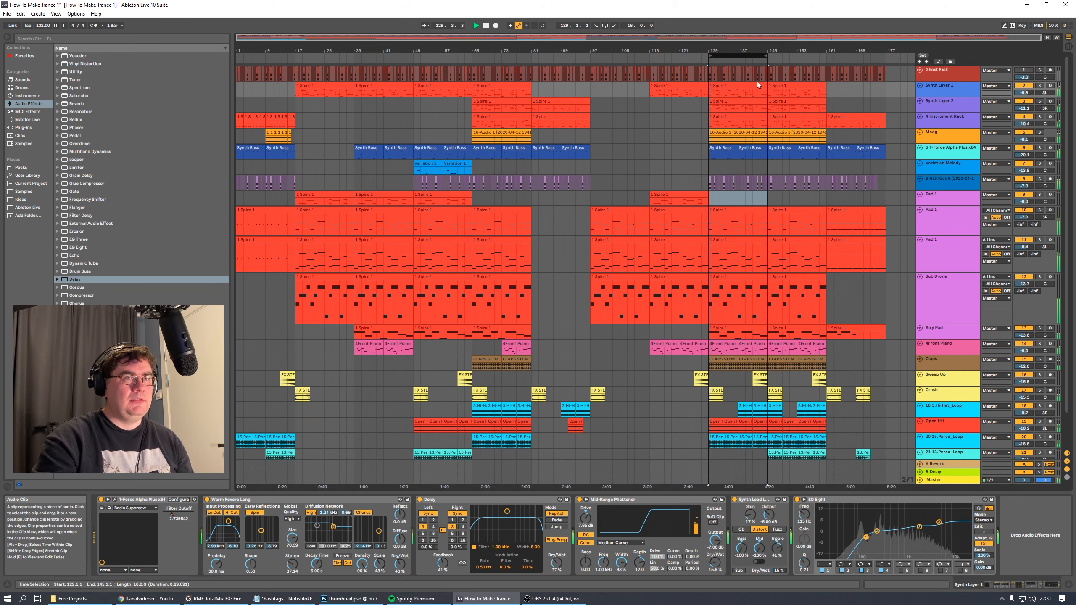
{"action": "key", "text": "a"}
{"action": "key", "text": "w"}
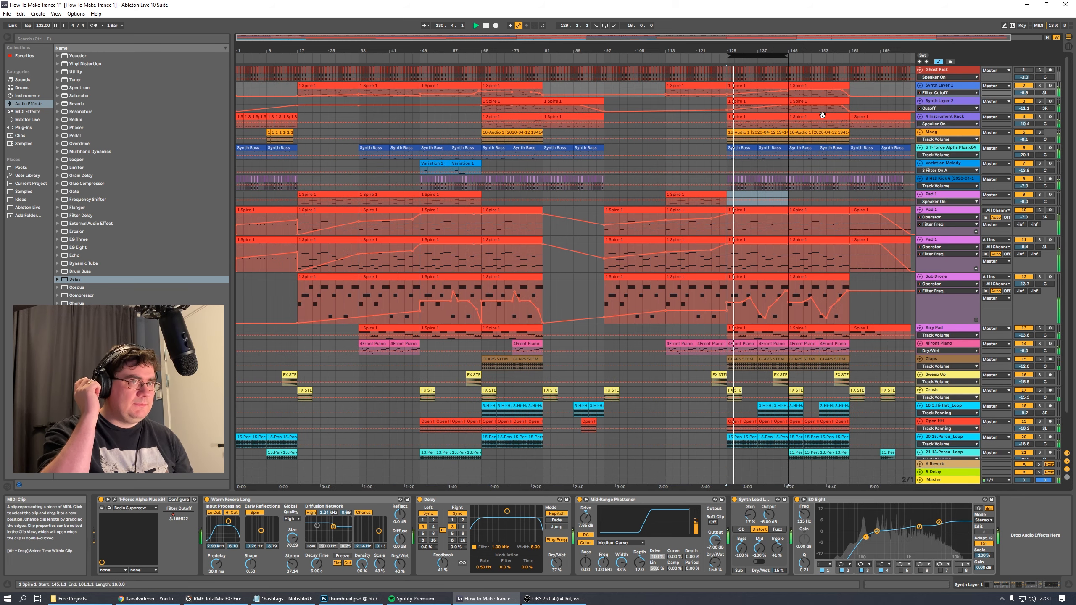
{"action": "key", "text": "a"}
{"action": "key", "text": "h"}
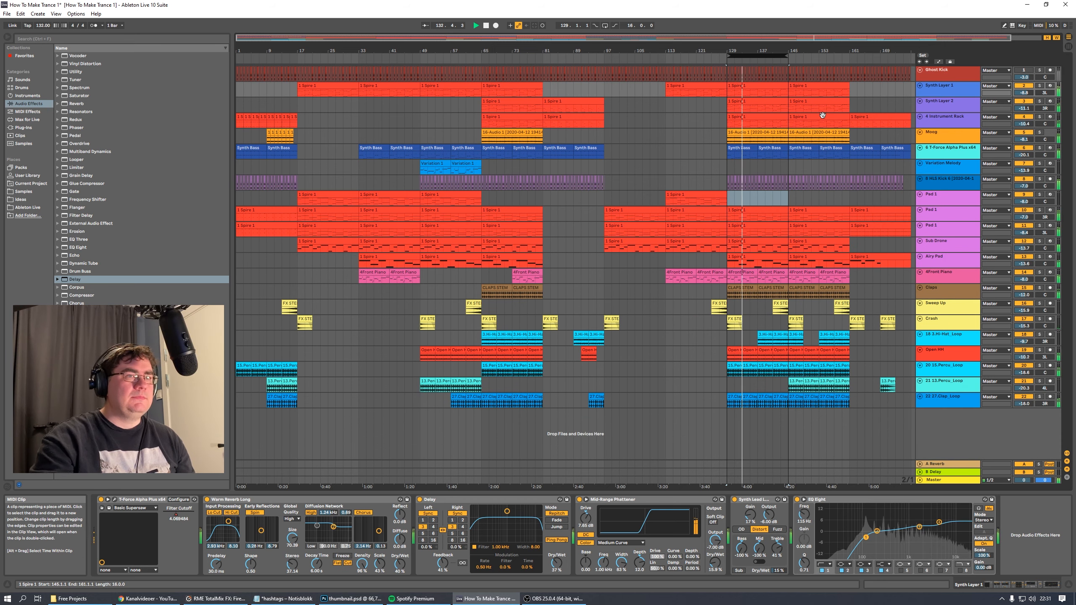
{"action": "key", "text": "space"}
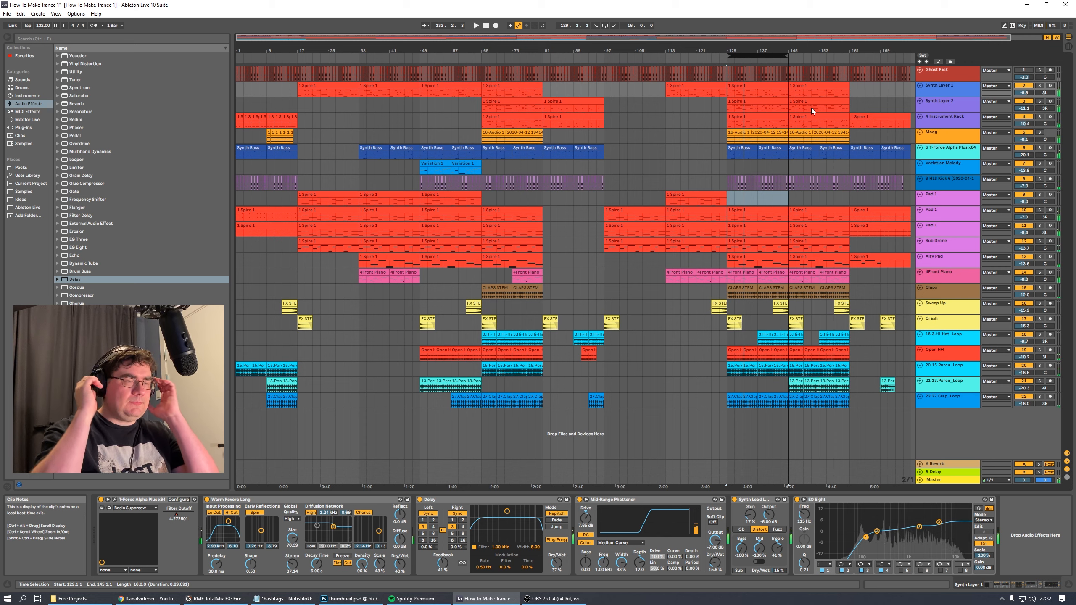
Examine the device chains of the tracks one by one, from Synth Layer 1 down to Airy Pad
{"action": "left_click_drag", "start_coordinate": [699, 38], "coordinate": [739, 41]}
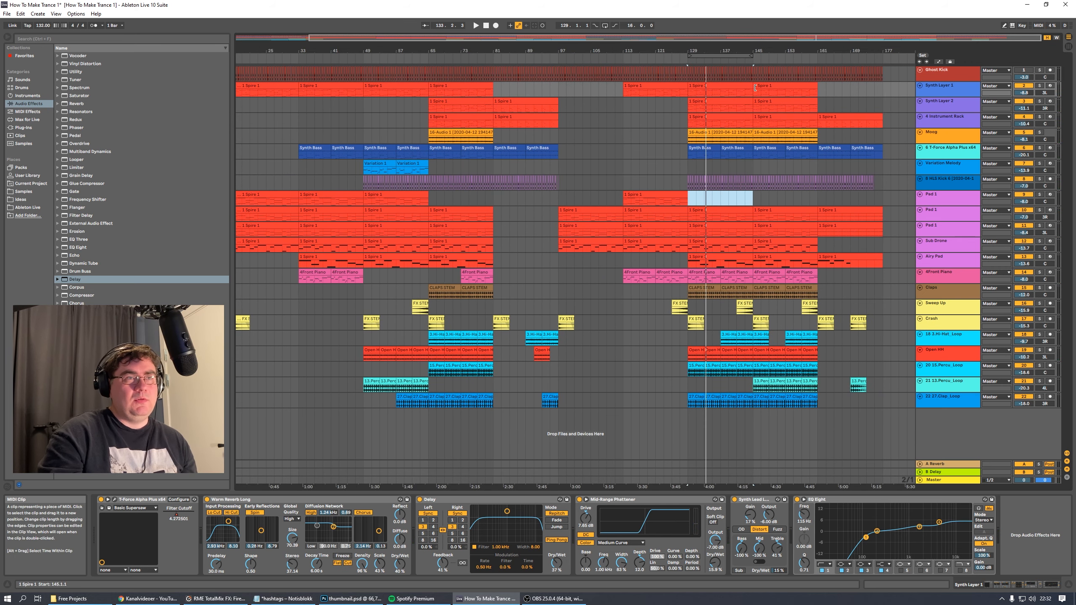
{"action": "left_click", "coordinate": [939, 91]}
{"action": "left_click", "coordinate": [941, 106]}
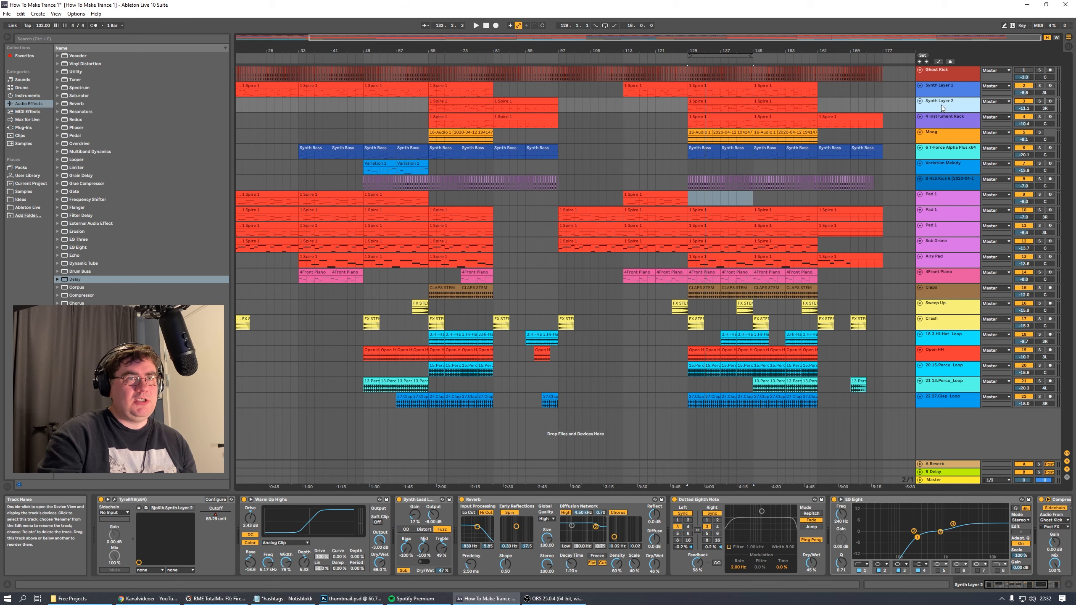
{"action": "left_click", "coordinate": [942, 121]}
{"action": "left_click", "coordinate": [944, 135]}
{"action": "left_click", "coordinate": [944, 150]}
{"action": "left_click", "coordinate": [944, 166]}
{"action": "left_click", "coordinate": [945, 182]}
{"action": "left_click", "coordinate": [946, 198]}
{"action": "left_click", "coordinate": [946, 216]}
{"action": "left_click", "coordinate": [945, 231]}
{"action": "left_click", "coordinate": [943, 246]}
{"action": "left_click", "coordinate": [942, 261]}
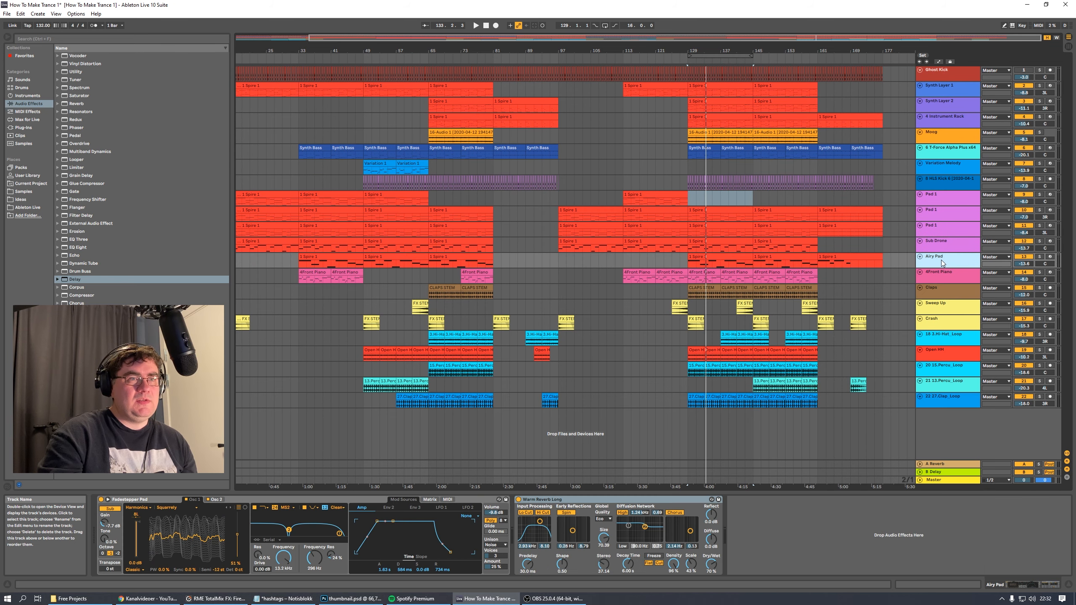
Select Synth Layer 1 and solo it
{"action": "left_click", "coordinate": [943, 91]}
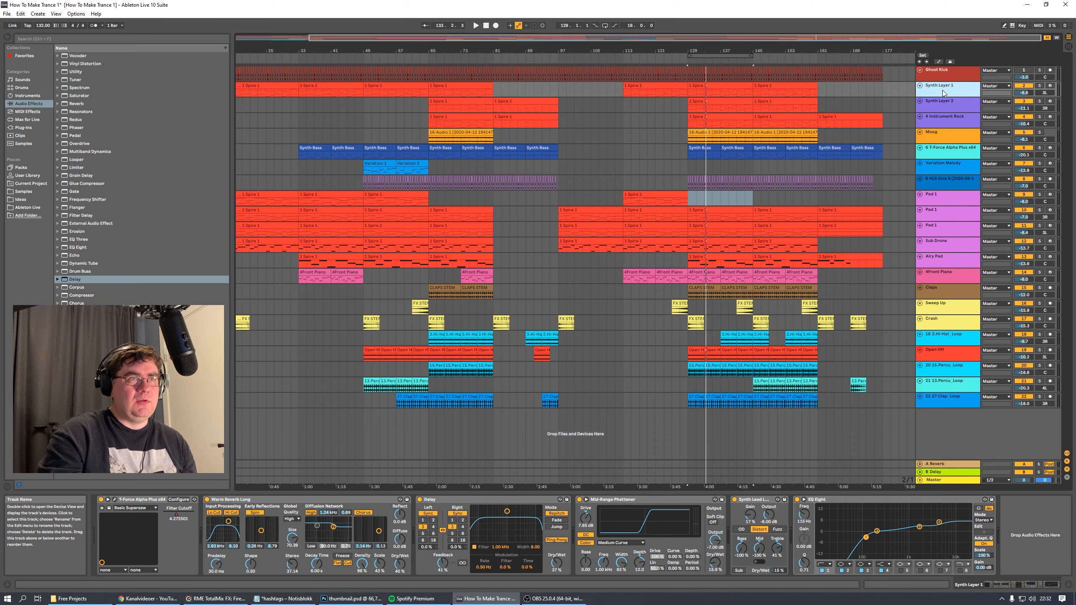
{"action": "double_click", "coordinate": [680, 37]}
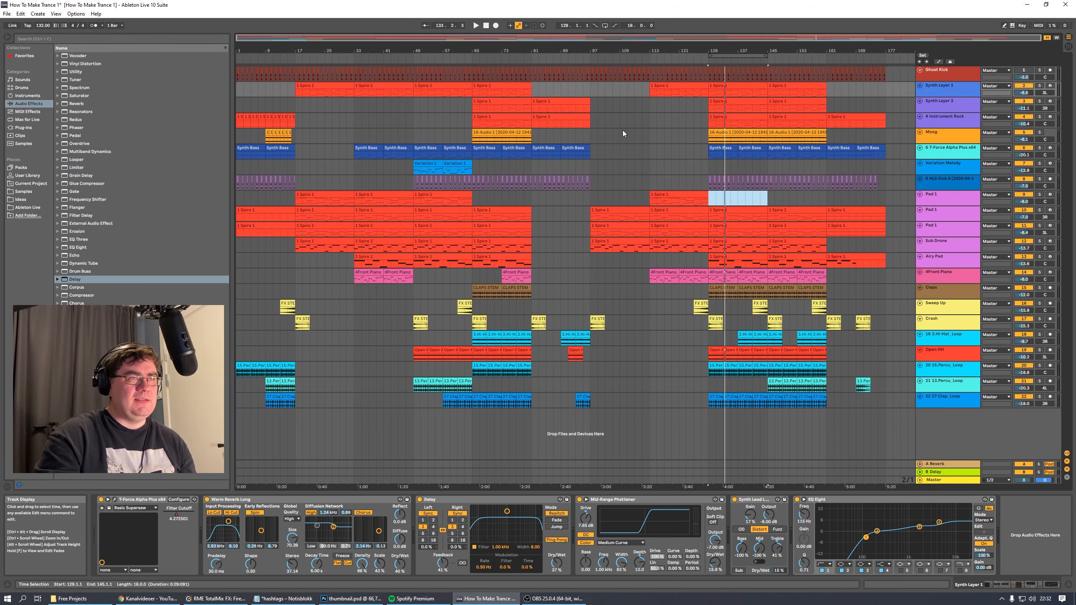
{"action": "left_click_drag", "start_coordinate": [673, 38], "coordinate": [881, 78]}
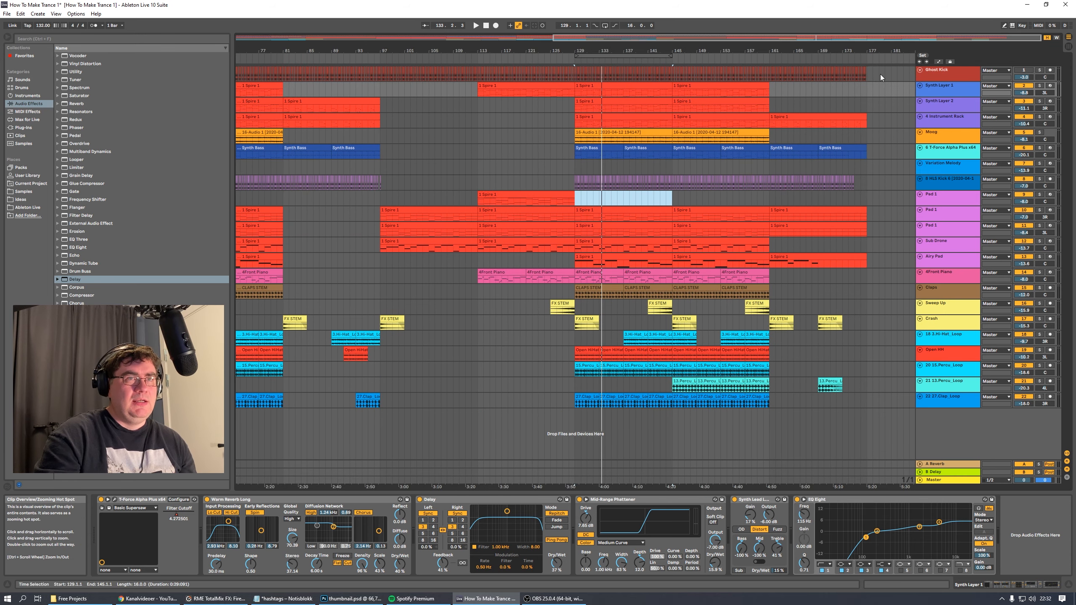
{"action": "left_click", "coordinate": [947, 90]}
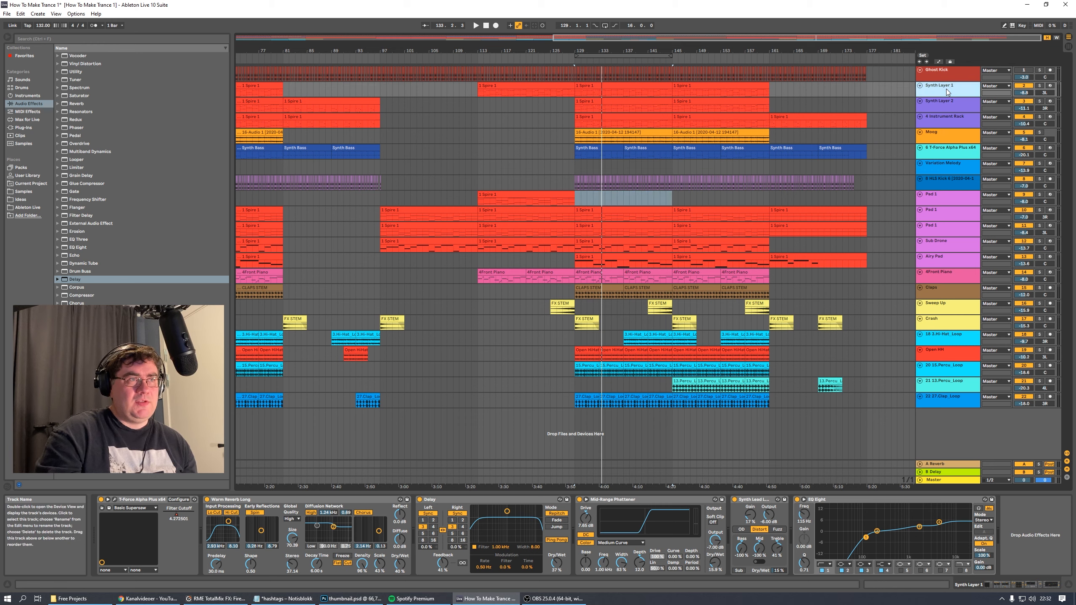
{"action": "left_click", "coordinate": [1039, 86]}
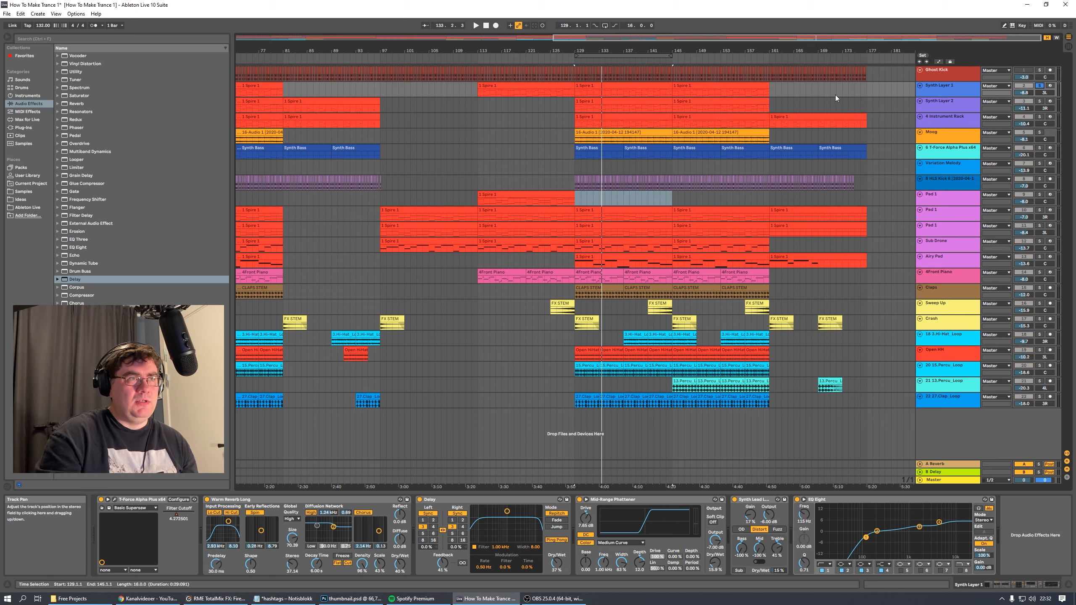
Play the loop at bars 129–145 and examine the T-Force Alpha Plus modulation and oscillator settings on Synth Layer 1
{"action": "left_click", "coordinate": [640, 56]}
{"action": "key", "text": "space"}
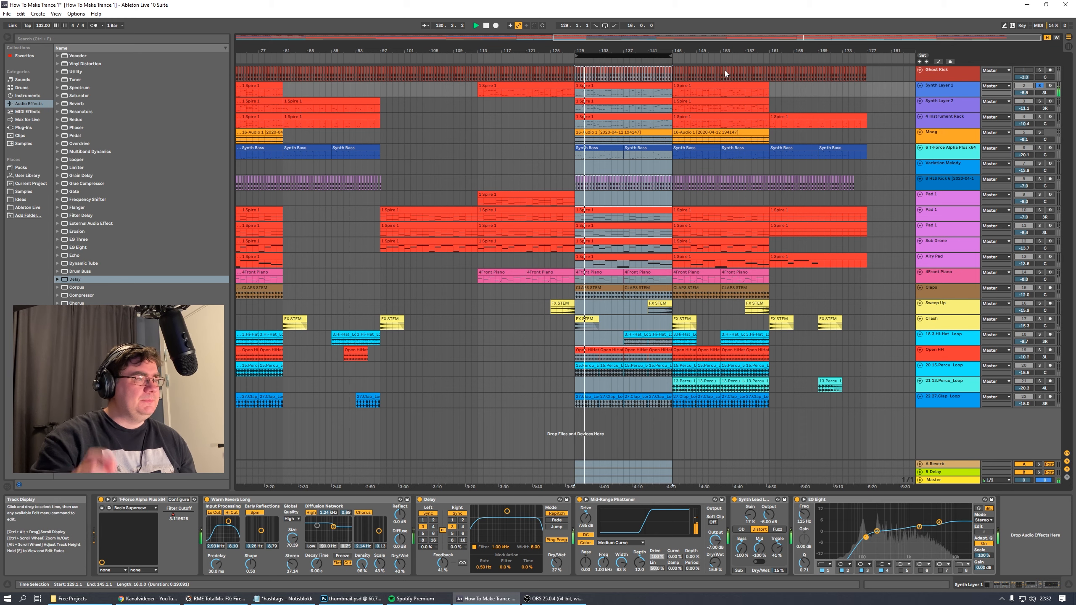
{"action": "left_click", "coordinate": [114, 500]}
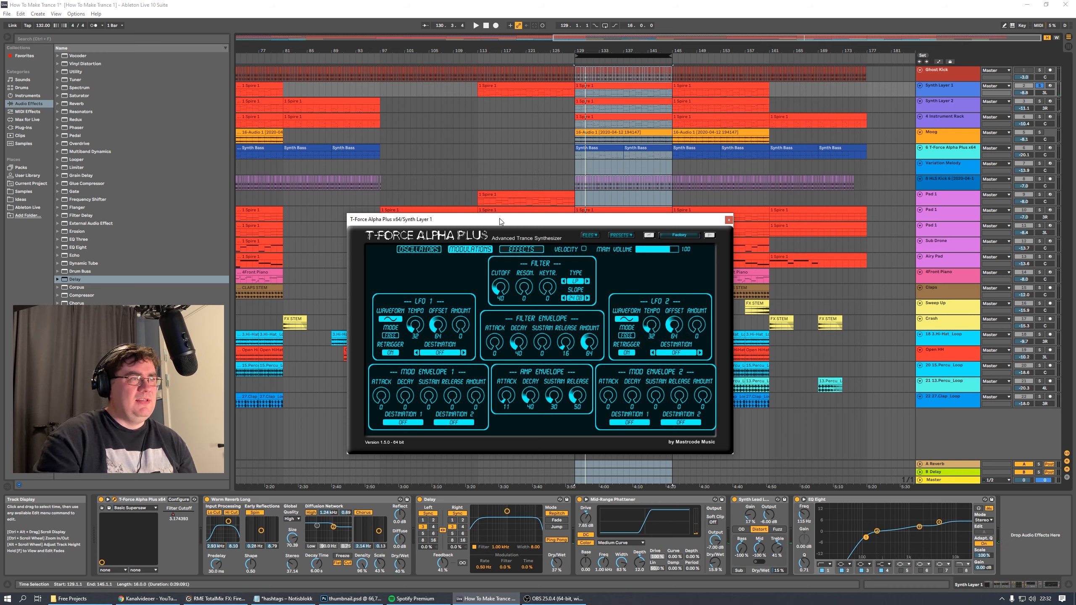
{"action": "left_click_drag", "start_coordinate": [500, 219], "coordinate": [429, 213]}
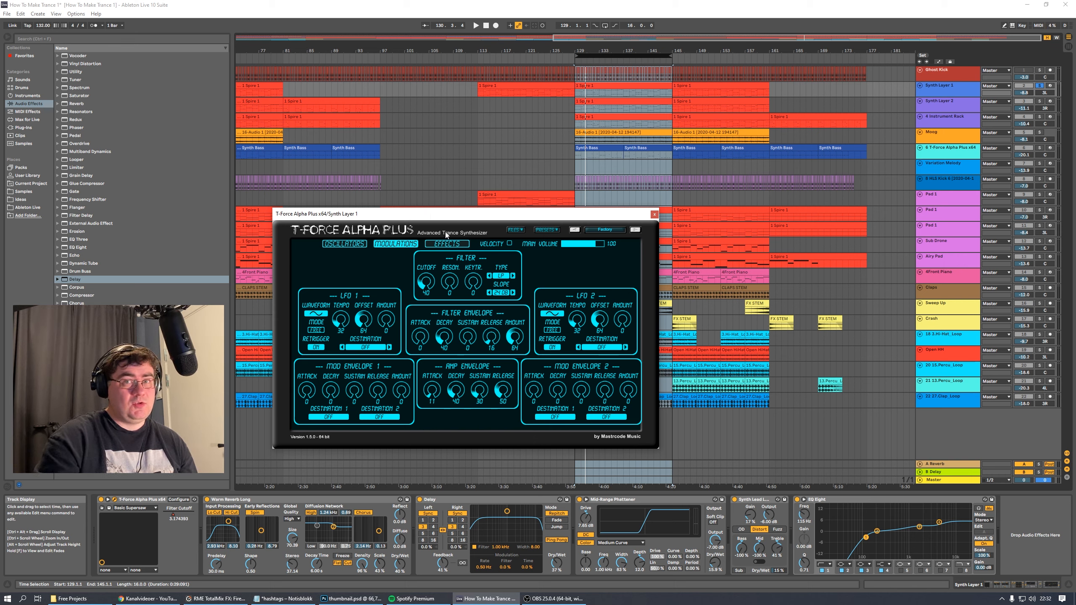
{"action": "left_click_drag", "start_coordinate": [459, 220], "coordinate": [459, 213]}
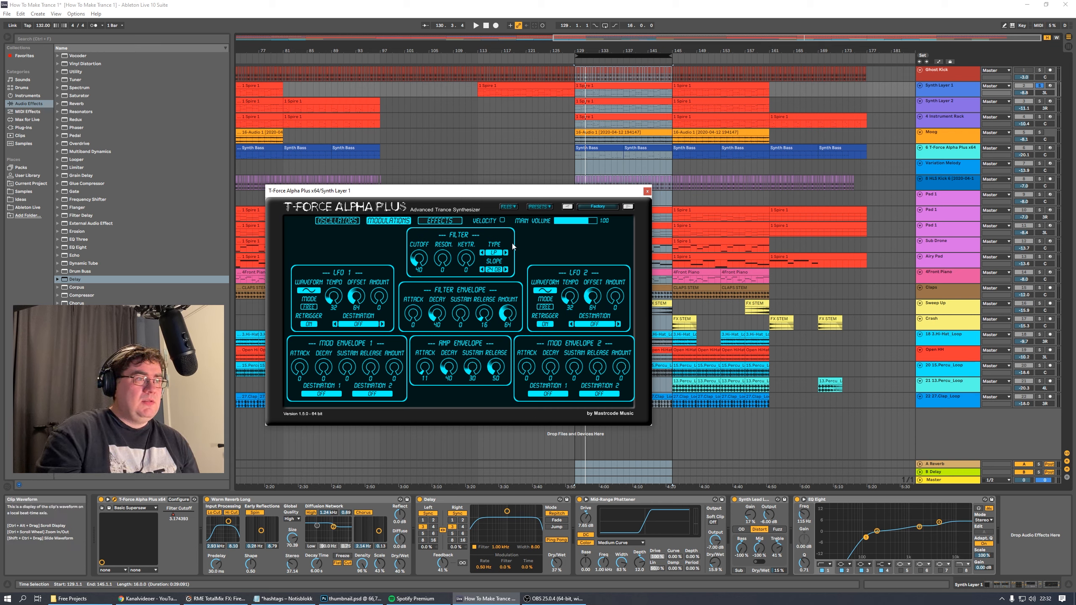
{"action": "left_click", "coordinate": [337, 222]}
{"action": "left_click", "coordinate": [384, 220]}
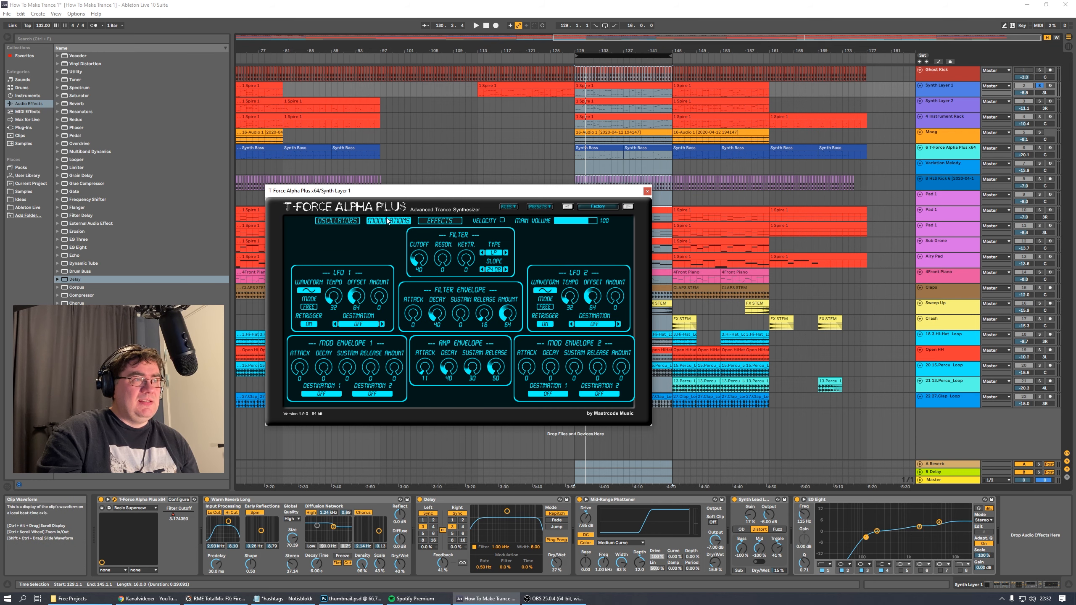
{"action": "left_click", "coordinate": [343, 221]}
{"action": "left_click", "coordinate": [646, 192]}
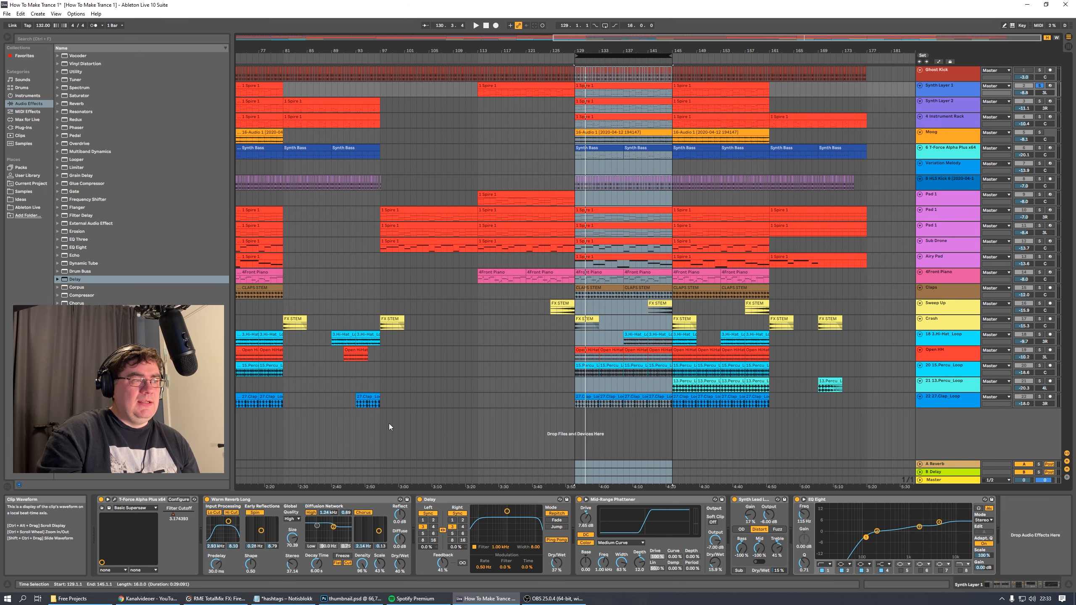
Look over Synth Layer 1's Mid-Range Phattener, Synth Lead and EQ Eight devices and play the loop with the track soloed
{"action": "left_click", "coordinate": [647, 501]}
{"action": "left_click", "coordinate": [758, 500]}
{"action": "left_click", "coordinate": [850, 503]}
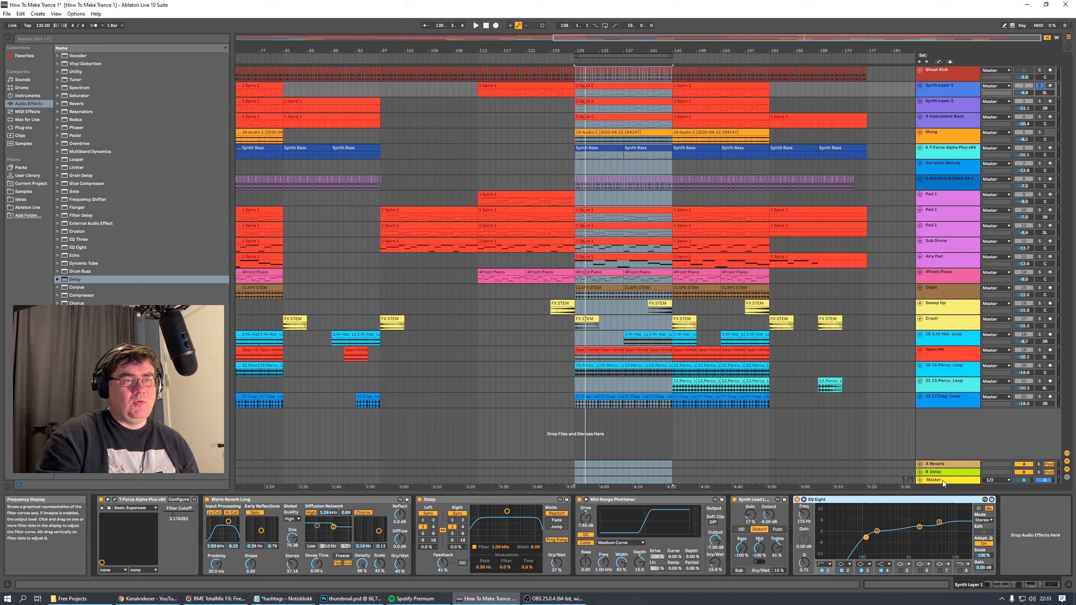
{"action": "key", "text": "space"}
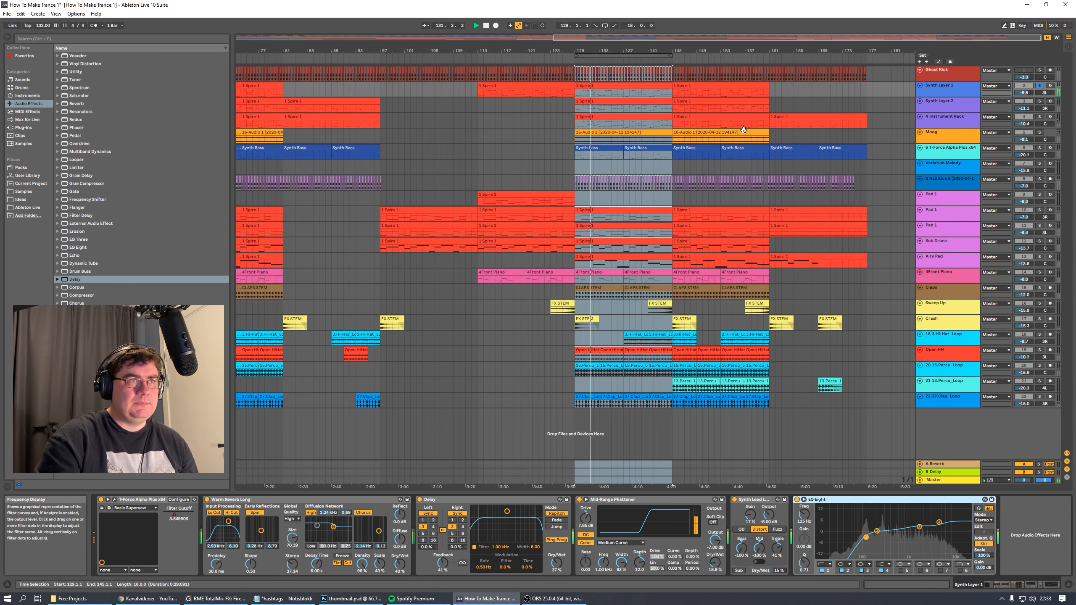
{"action": "key", "text": "space"}
Move the loop to bars 145–161, set the Synth Lead device's dry/wet to 24 %, and play Synth Layer 1
{"action": "left_click_drag", "start_coordinate": [577, 55], "coordinate": [685, 55]}
{"action": "left_click_drag", "start_coordinate": [739, 66], "coordinate": [727, 67]}
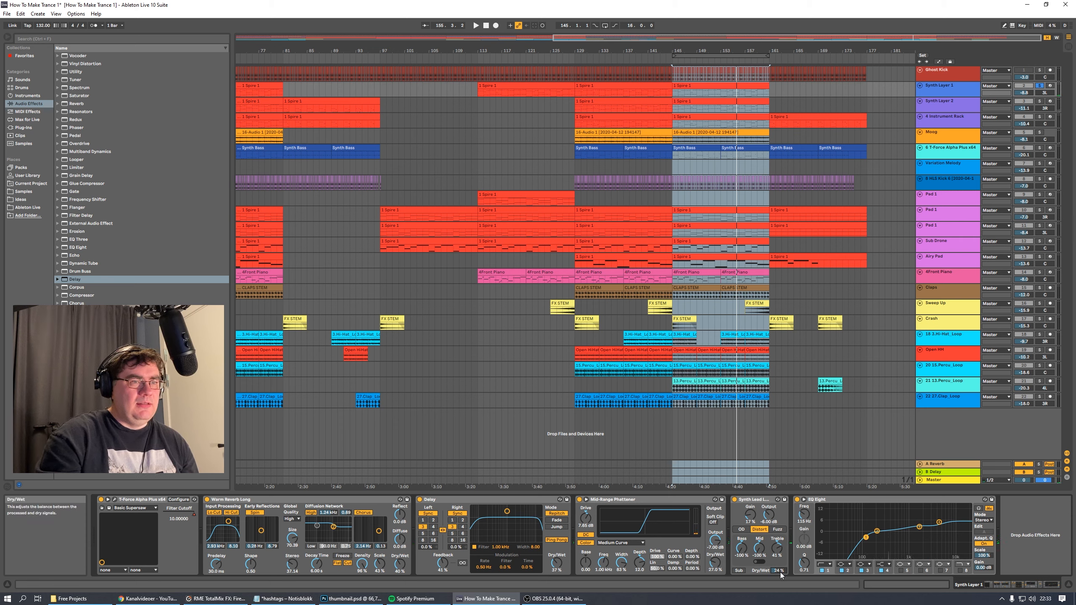
{"action": "key", "text": "space"}
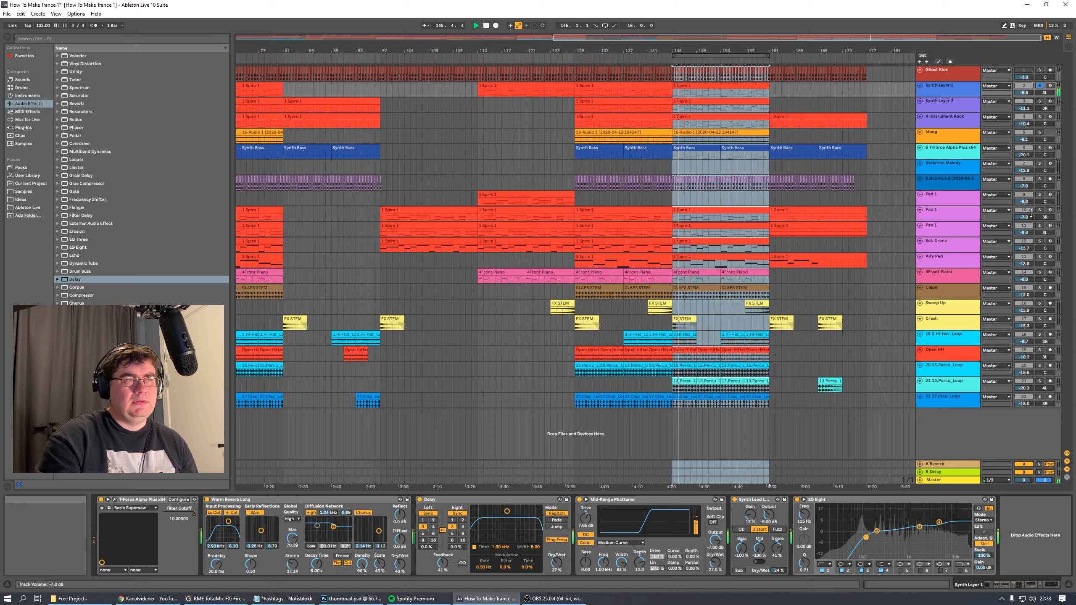
Listen to Synth Layer 2 and Synth Layer 1 soloed one after the other for comparison
{"action": "left_click", "coordinate": [953, 105]}
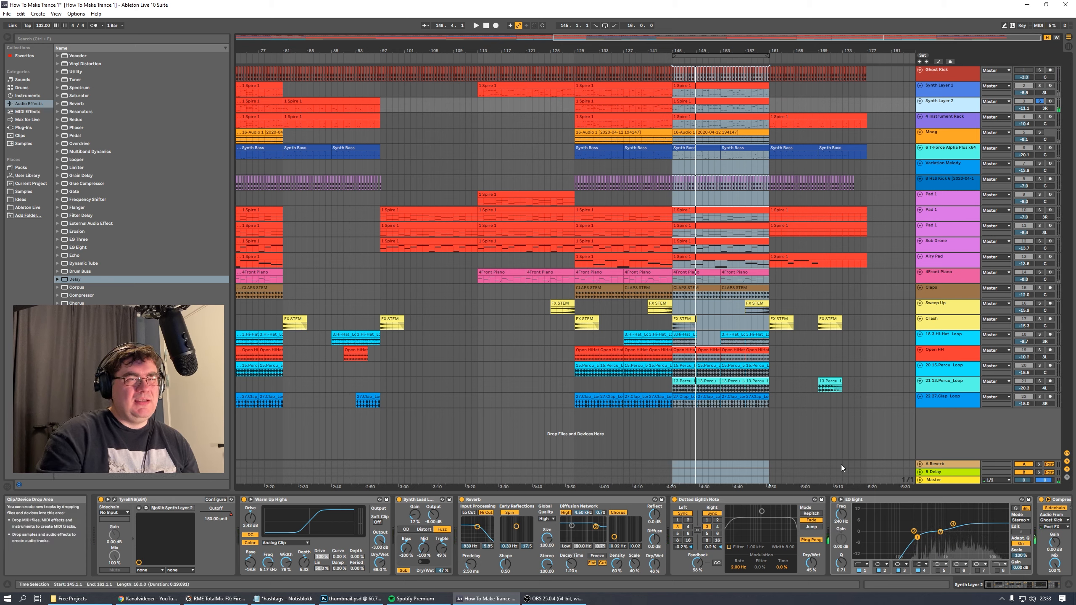
{"action": "key", "text": "space"}
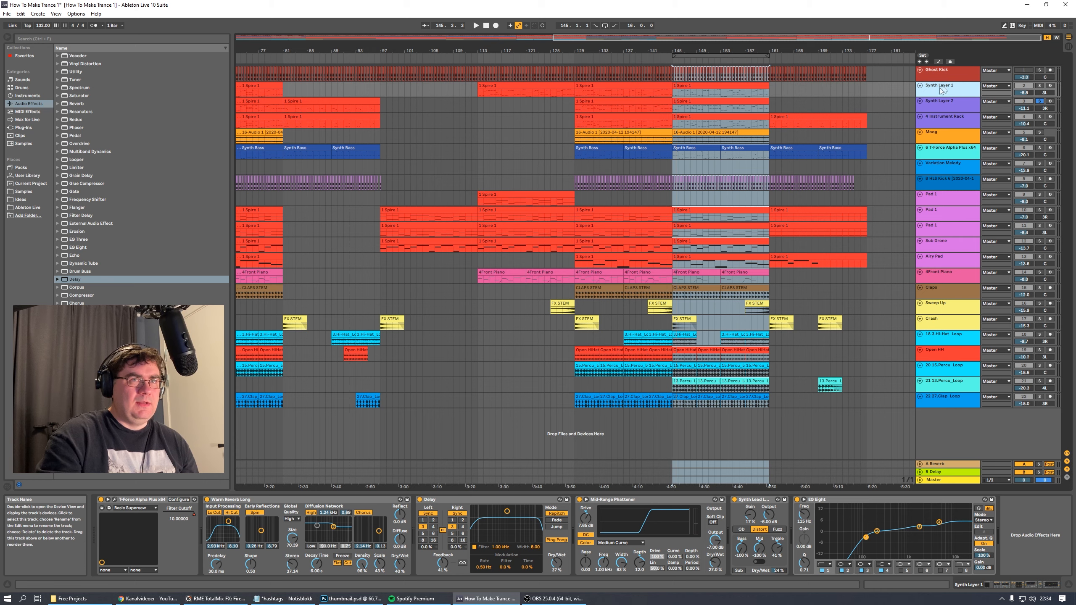
{"action": "left_click", "coordinate": [1039, 86]}
{"action": "key", "text": "space"}
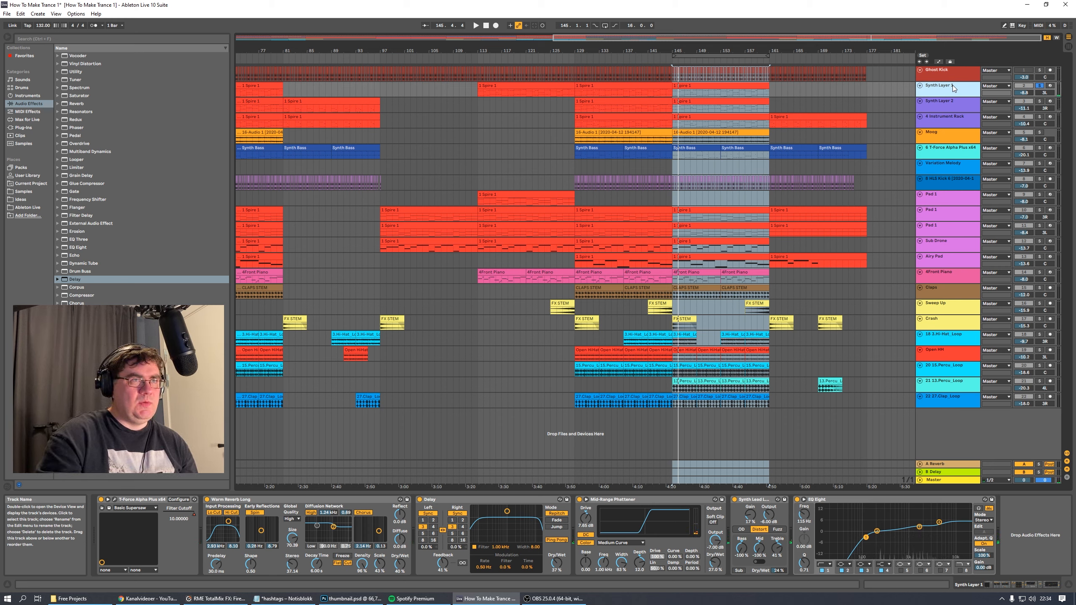
Add a Compressor at the end of Synth Layer 1's device chain and enable its sidechain with Ghost Kick as the source
{"action": "left_click_drag", "start_coordinate": [85, 296], "coordinate": [693, 425]}
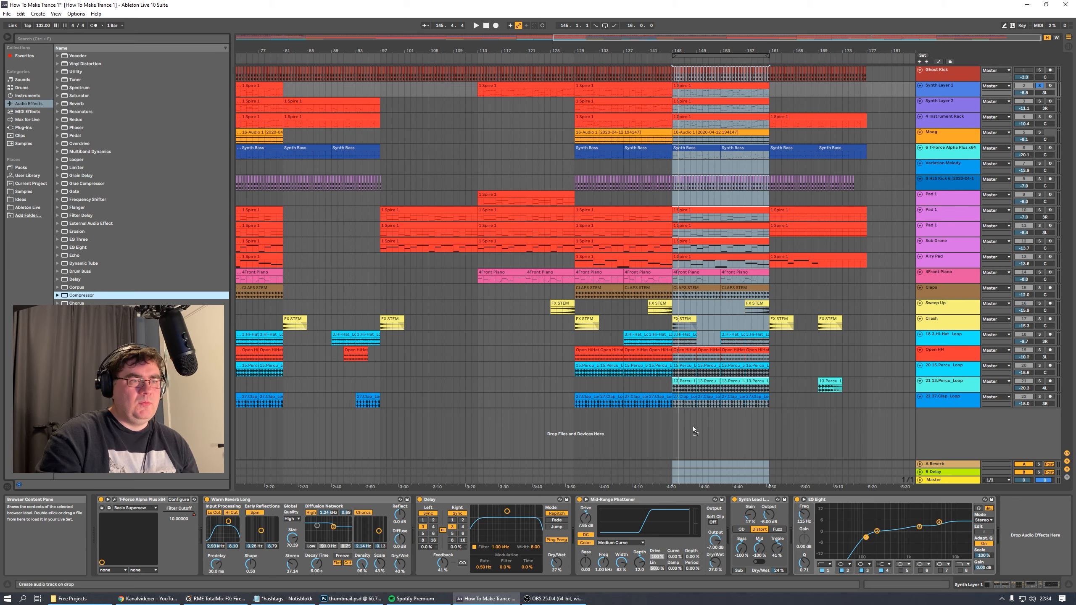
{"action": "left_click_drag", "start_coordinate": [1037, 547], "coordinate": [1034, 549]}
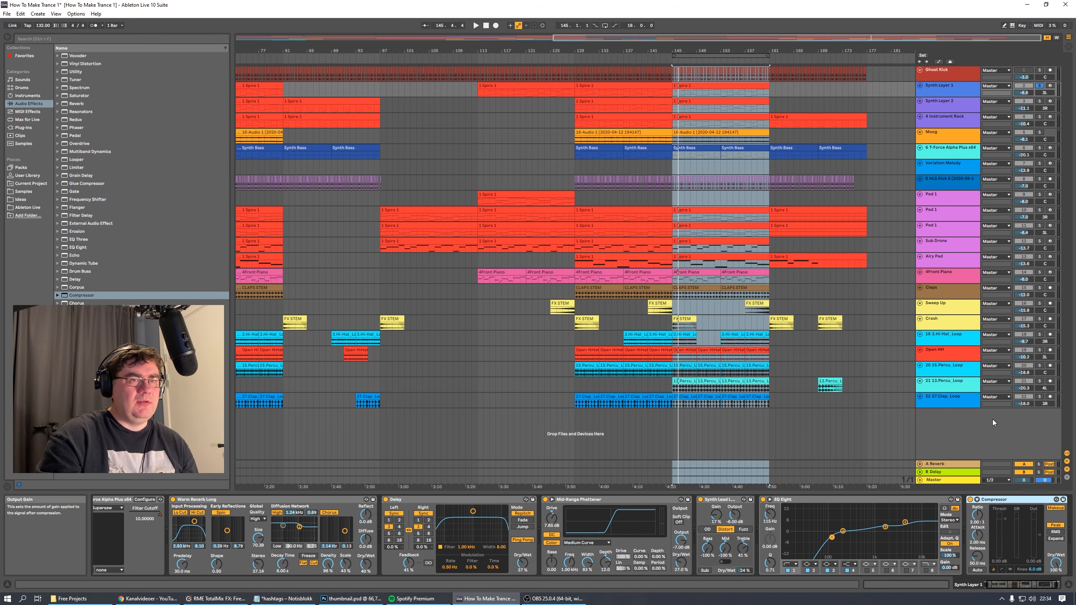
{"action": "key", "text": "space"}
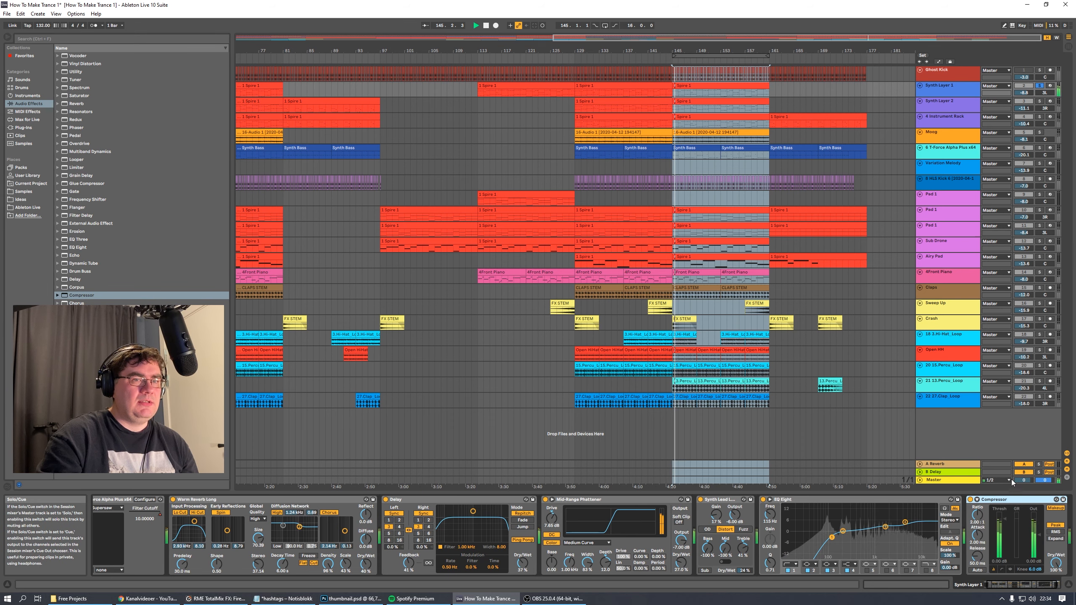
{"action": "left_click", "coordinate": [976, 500]}
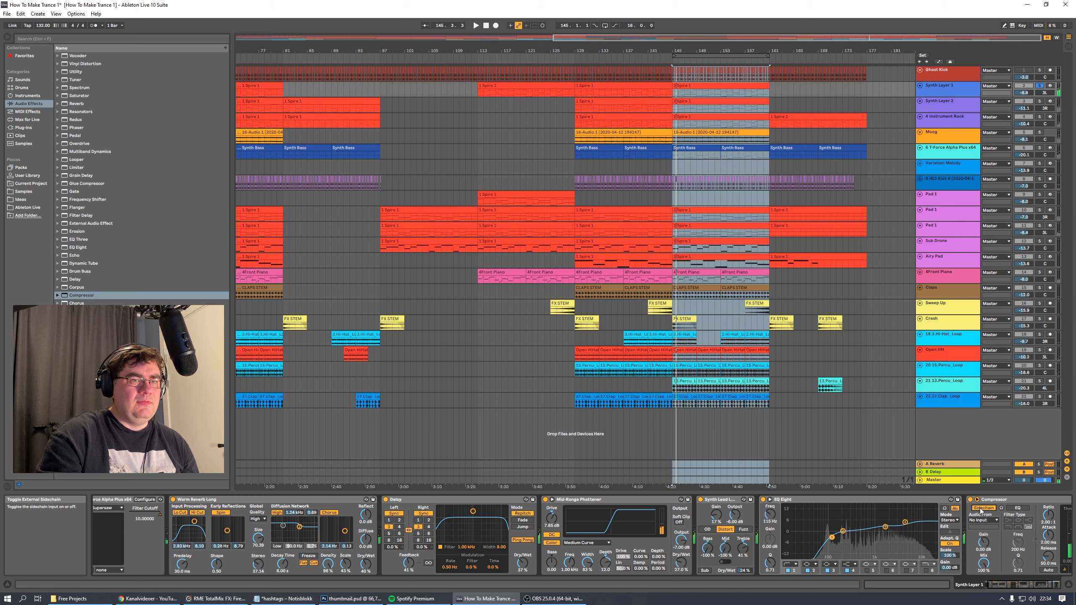
{"action": "left_click", "coordinate": [983, 521]}
{"action": "key", "text": "Escape"}
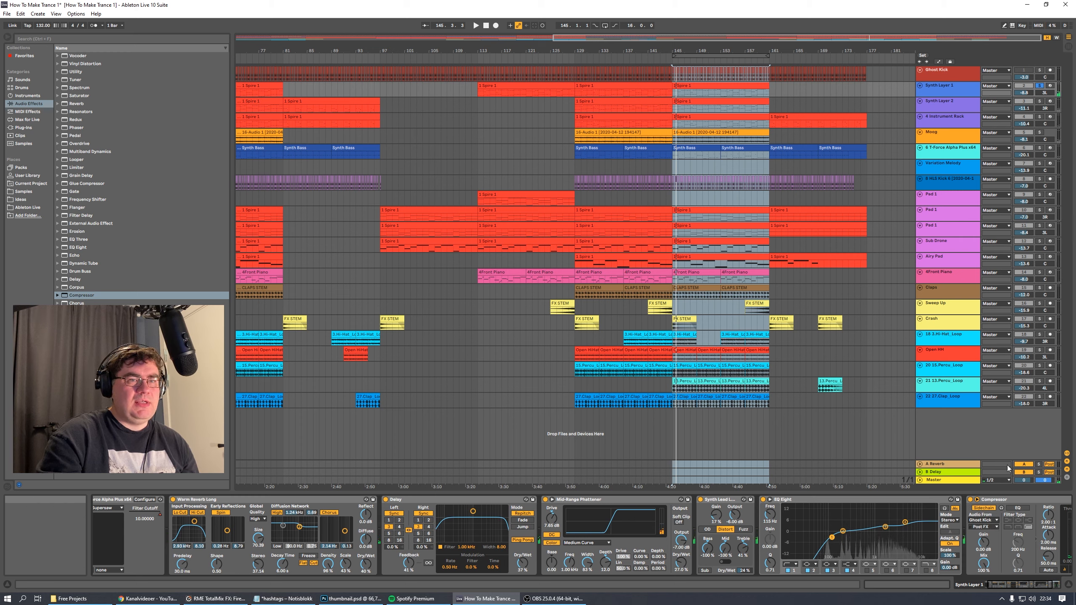
Lower the threshold of Synth Layer 1's Compressor to about -14.9 dB while the loop plays
{"action": "scroll", "coordinate": [932, 537], "scroll_direction": "down", "scroll_amount": 5}
{"action": "key", "text": "space"}
{"action": "left_click_drag", "start_coordinate": [963, 519], "coordinate": [962, 535]}
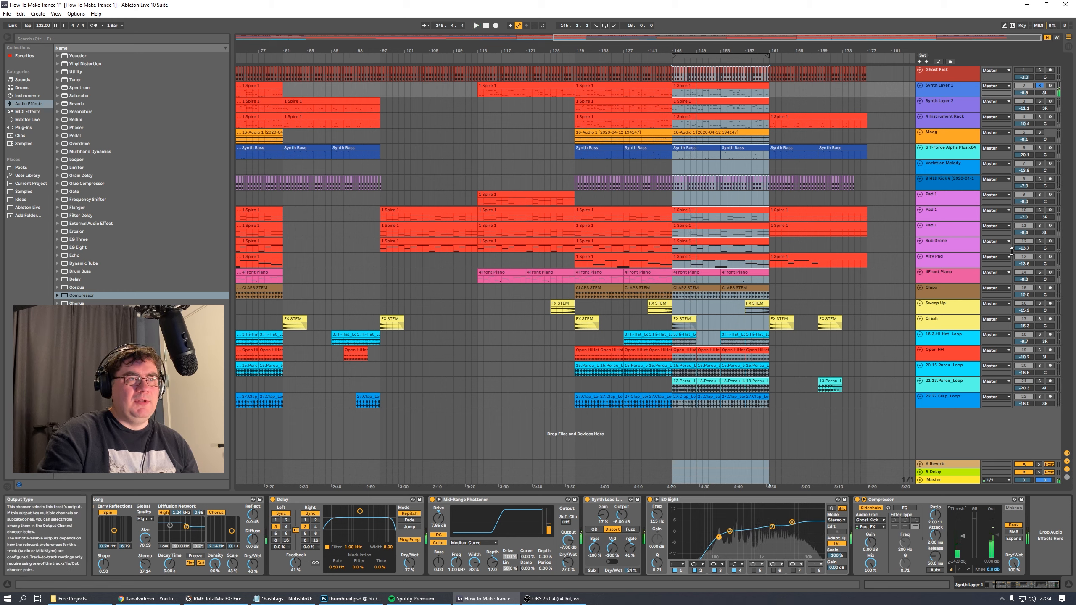
Play Synth Layer 1 with the kick and T-Force bass soloed alongside it, comparing the Compressor bypassed and active
{"action": "key", "text": "space"}
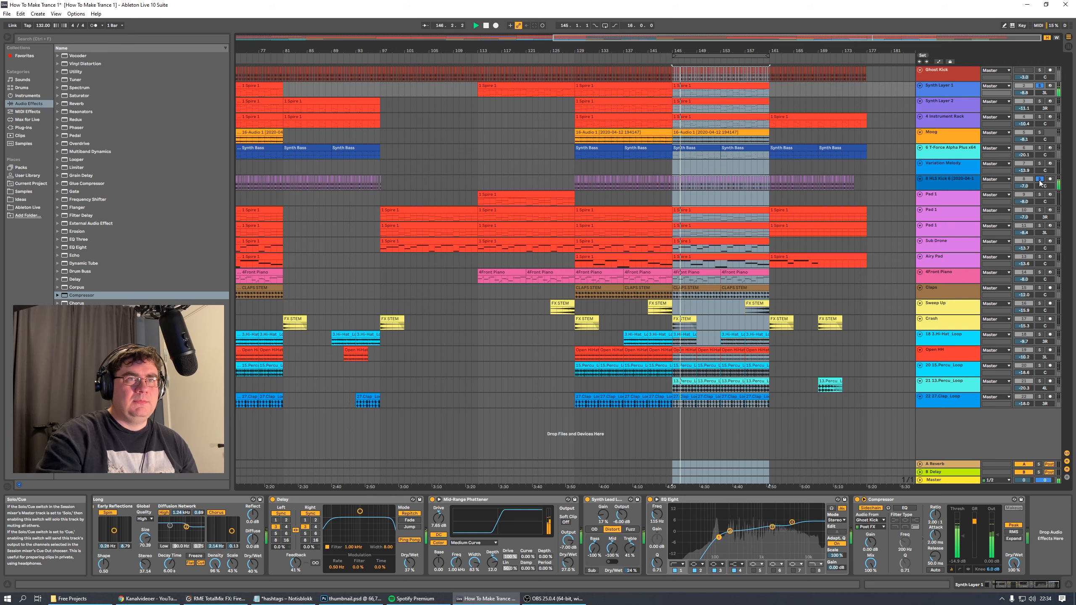
{"action": "left_click", "coordinate": [1040, 148]}
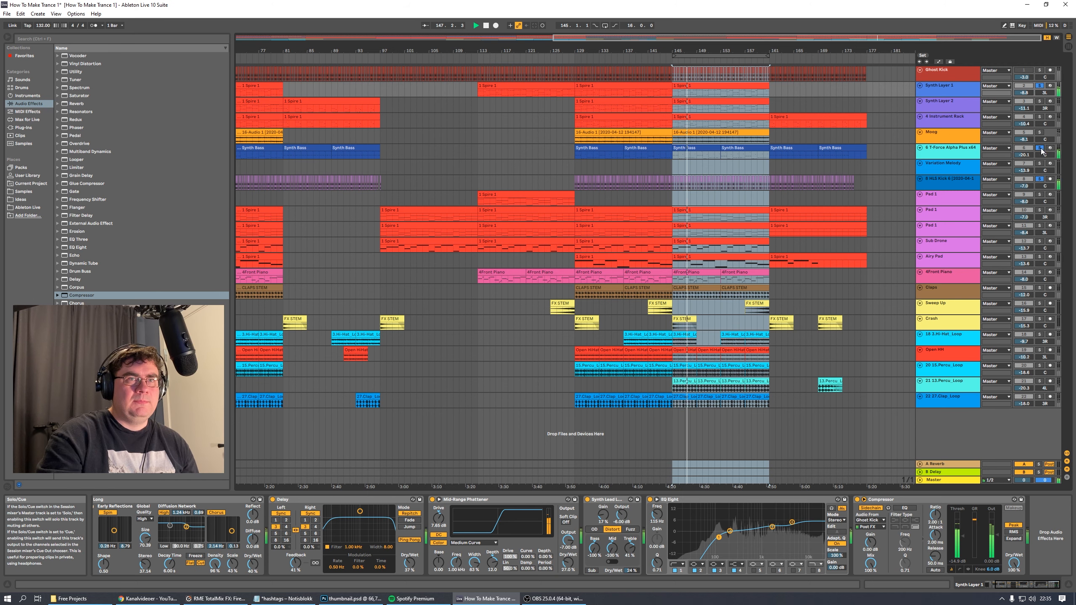
{"action": "left_click", "coordinate": [857, 500]}
{"action": "left_click", "coordinate": [857, 501]}
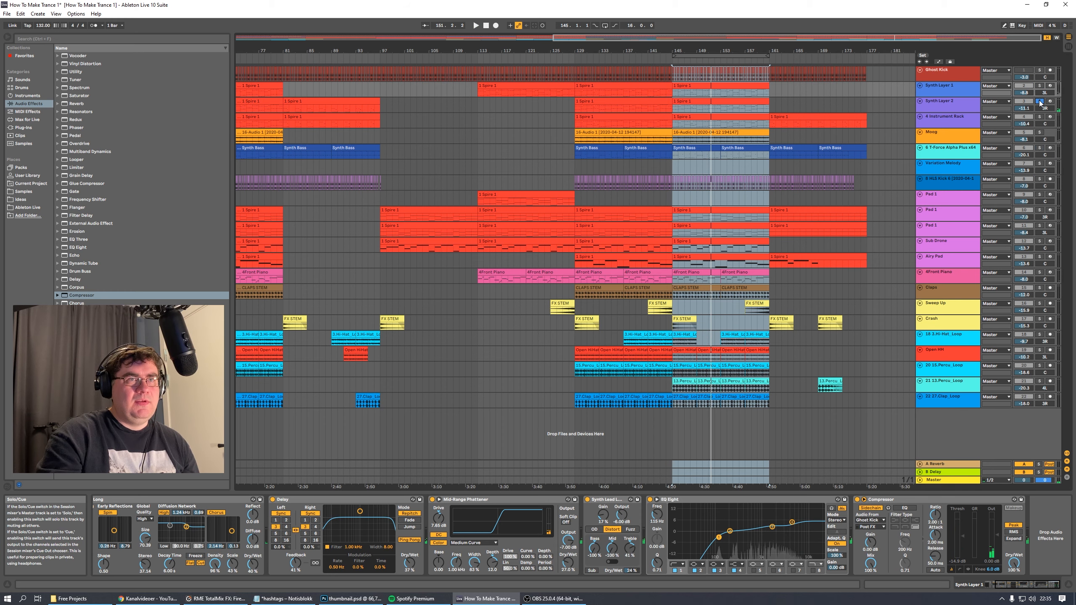
Solo and select Synth Layer 2, play bars 129–145, and examine the sidechain Compressor at the end of its chain
{"action": "key", "text": "space"}
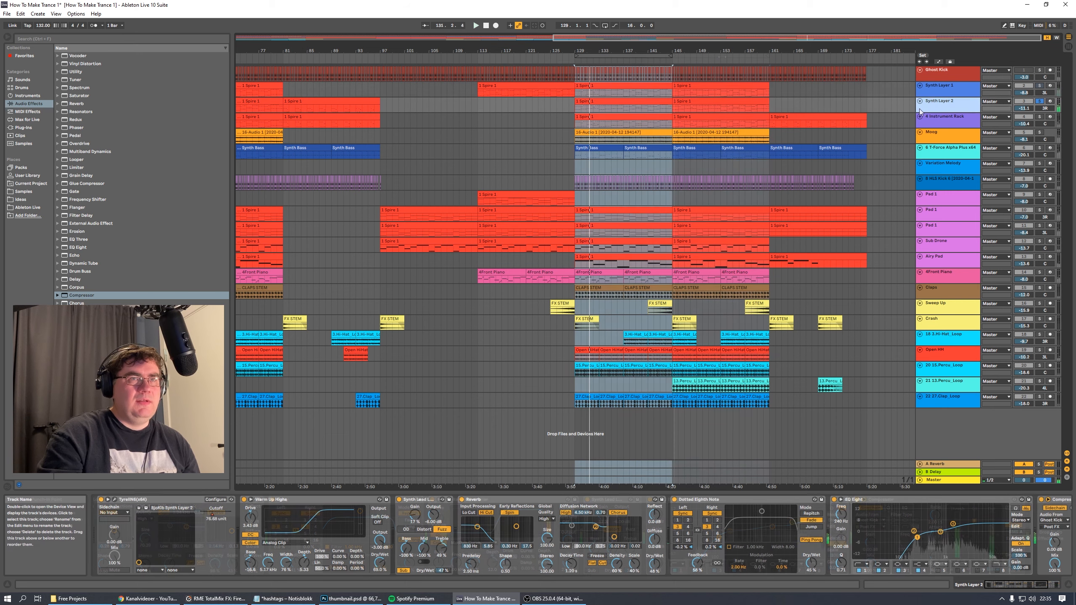
{"action": "left_click", "coordinate": [920, 109]}
{"action": "left_click_drag", "start_coordinate": [1032, 585], "coordinate": [1045, 586]}
{"action": "left_click", "coordinate": [919, 501]}
{"action": "key", "text": "space"}
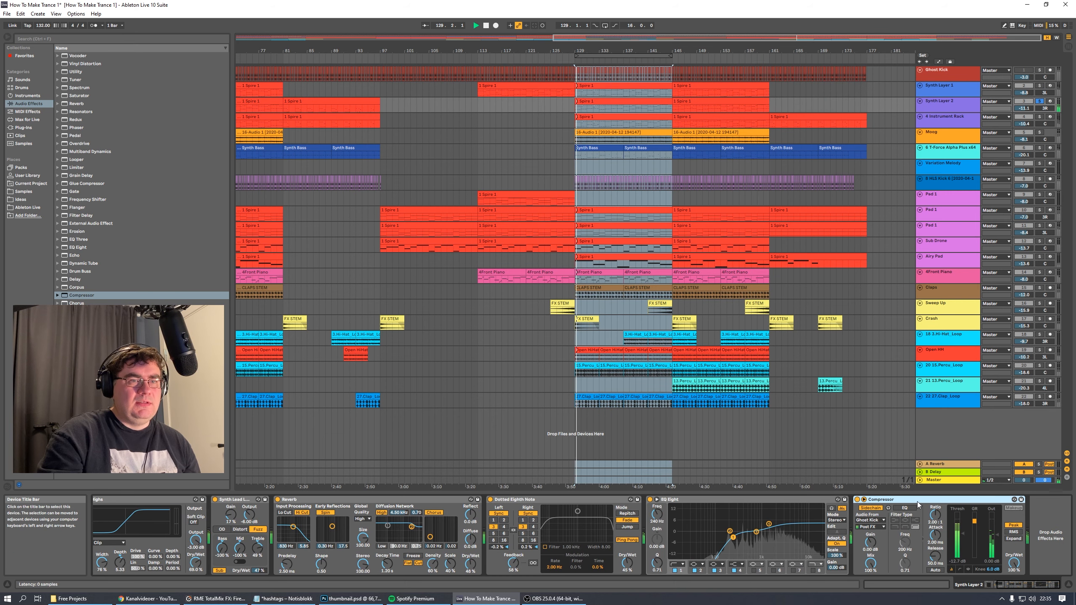
{"action": "key", "text": "space"}
Loop bars 145–161 and reduce the Synth Lead device's dry/wet on Synth Layer 2 to 13 % during playback
{"action": "left_click_drag", "start_coordinate": [650, 57], "coordinate": [782, 61]}
{"action": "key", "text": "space"}
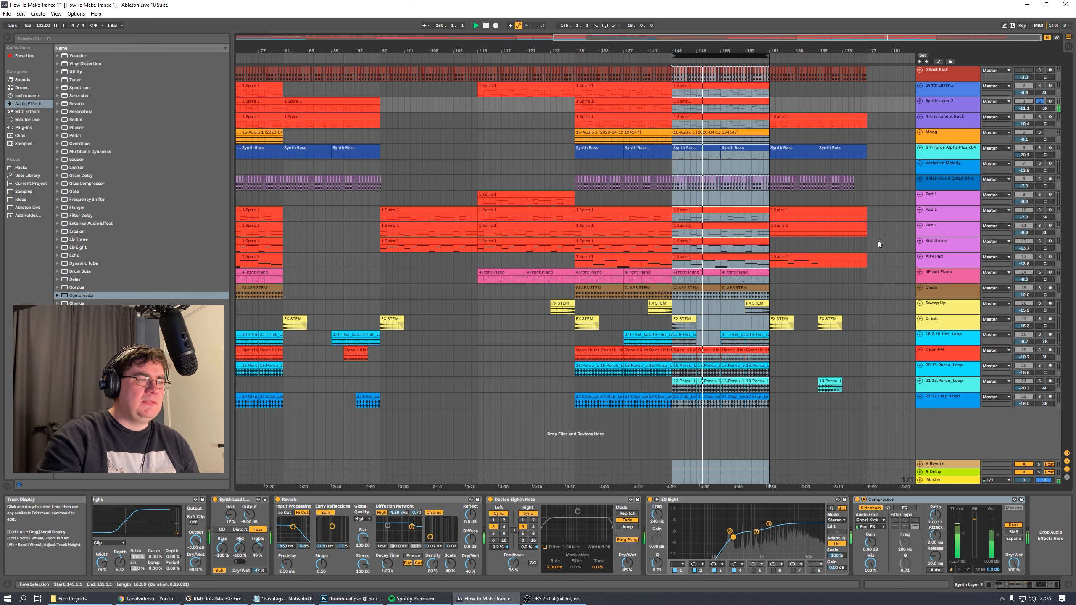
{"action": "left_click_drag", "start_coordinate": [260, 570], "coordinate": [259, 585]}
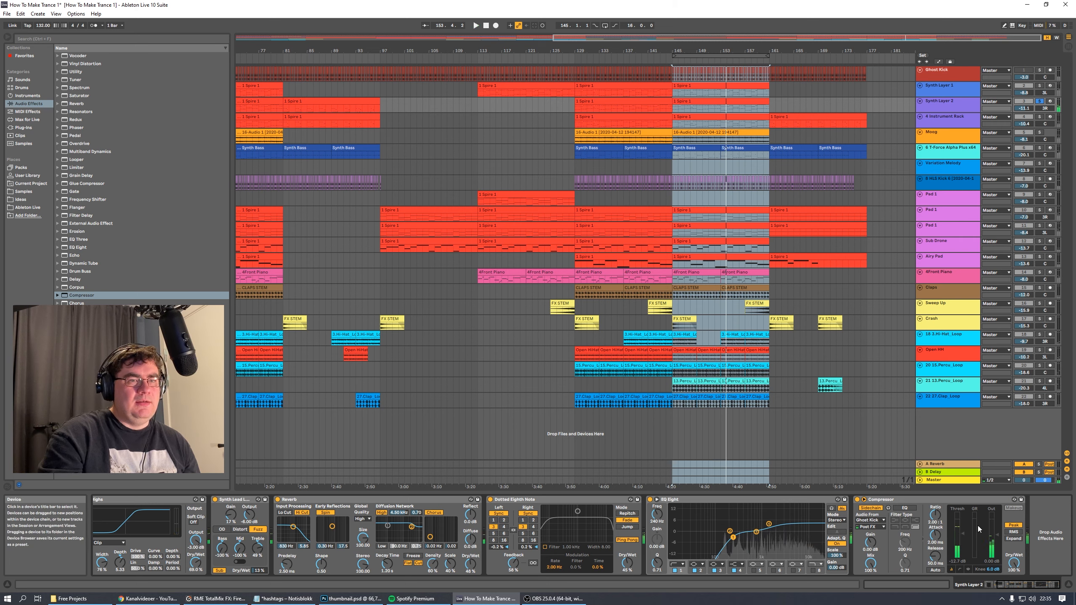
Lower Synth Layer 2's Compressor threshold to about -16.4 dB and compare the sound with Synth Layer 1 during playback
{"action": "key", "text": "space"}
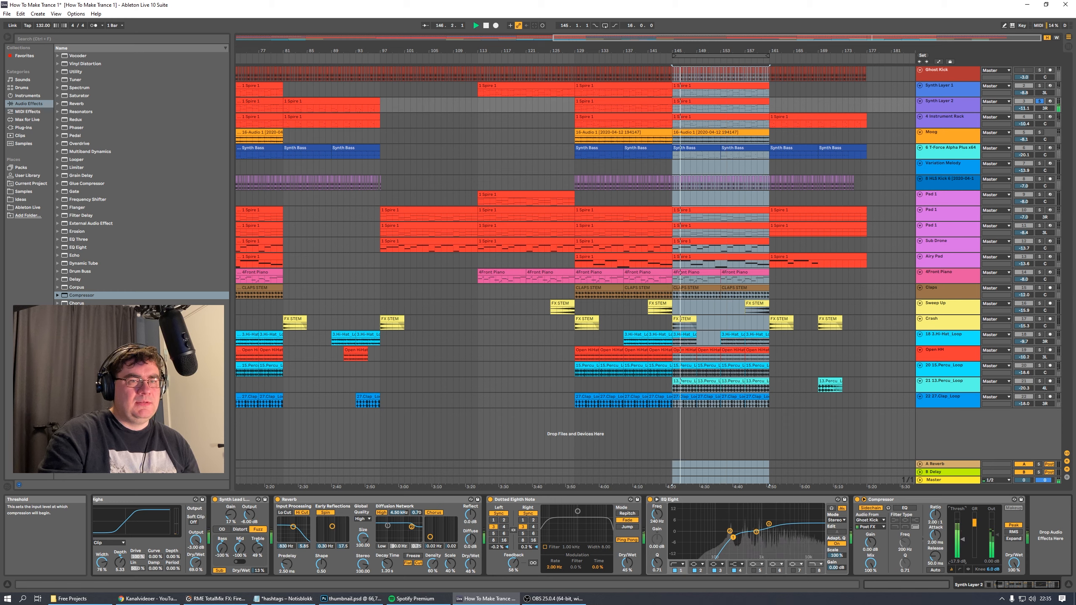
{"action": "left_click", "coordinate": [1039, 86]}
{"action": "left_click", "coordinate": [1039, 86]}
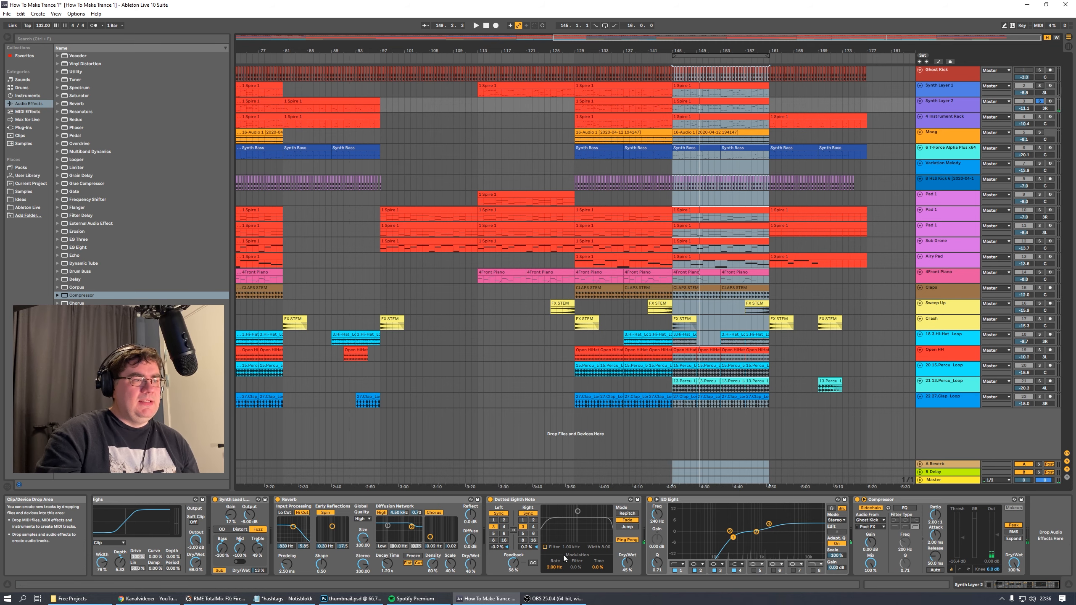
Switch to Spotify to look at the #Trancefamily reference track, and return to the Ableton Live project
{"action": "left_click", "coordinate": [413, 598]}
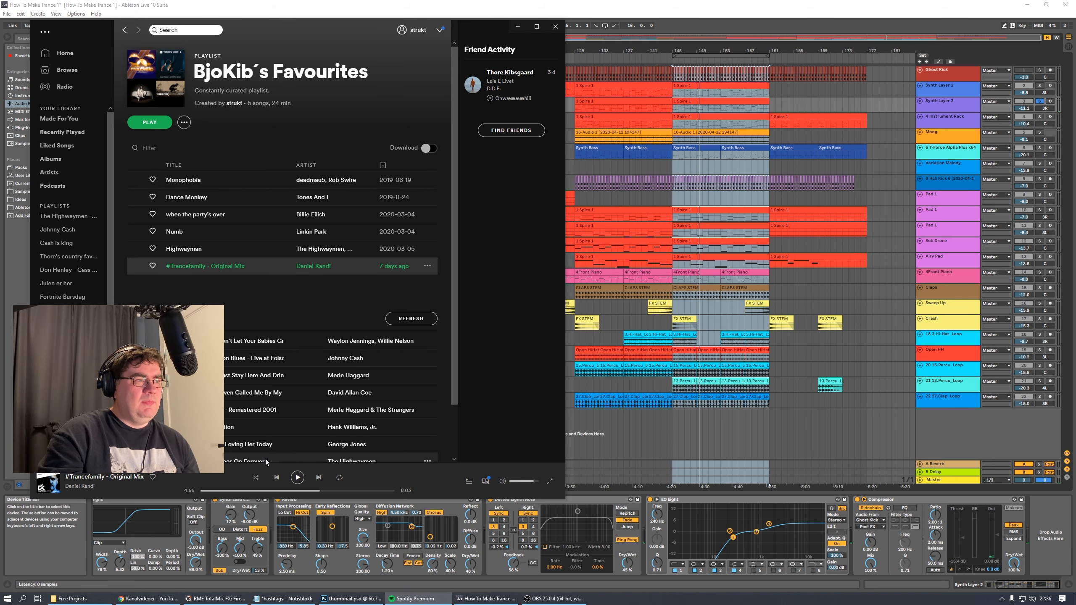
{"action": "left_click", "coordinate": [518, 27]}
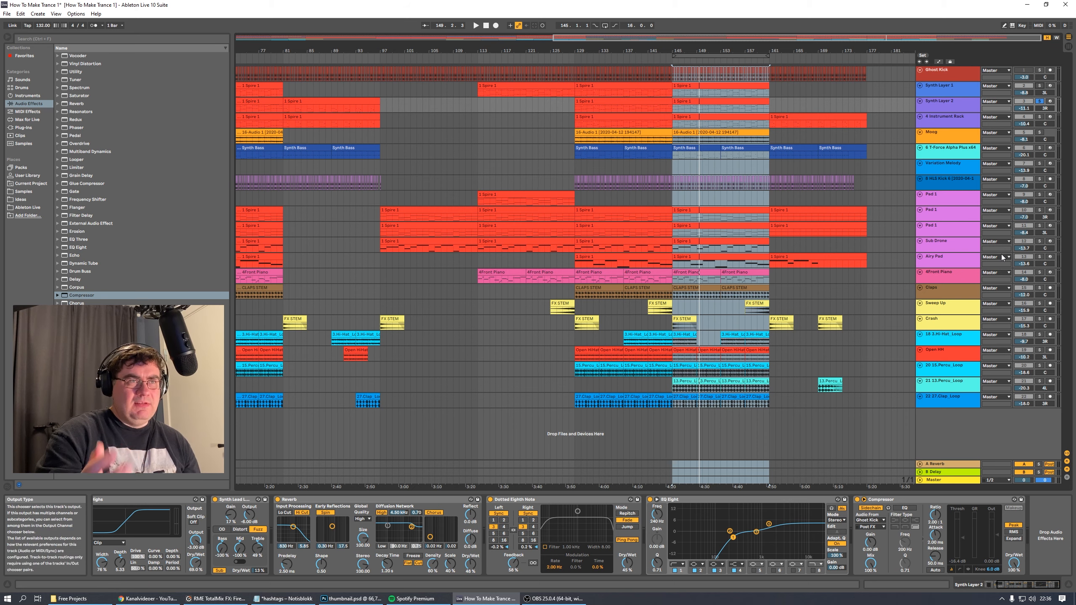
Play Synth Layer 2, select Synth Layers 1 and 2 together, and solo both to hear them over the loop
{"action": "key", "text": "space"}
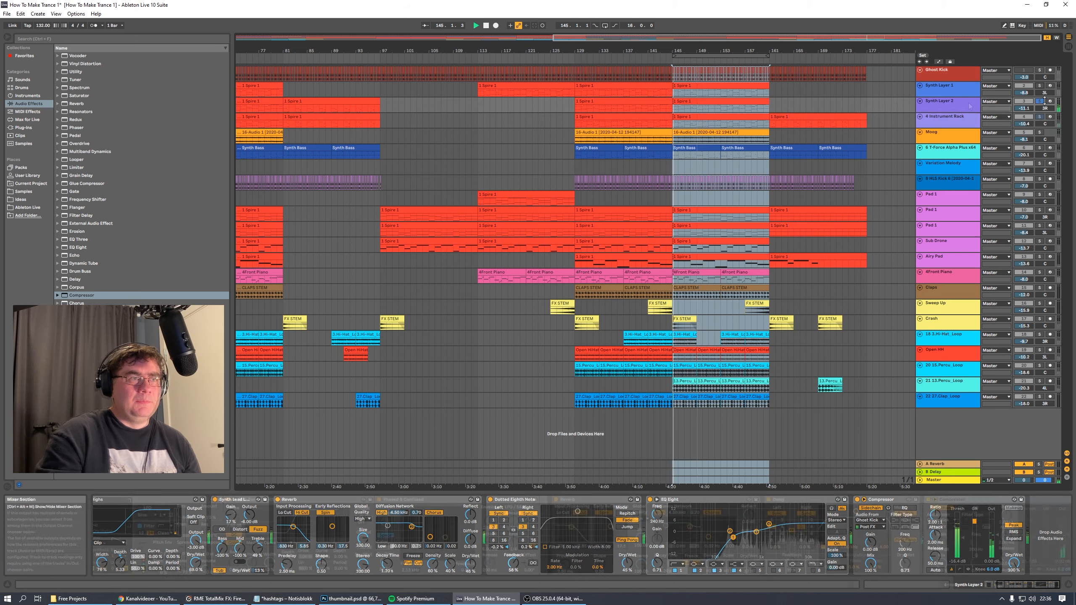
{"action": "left_click", "coordinate": [970, 100]}
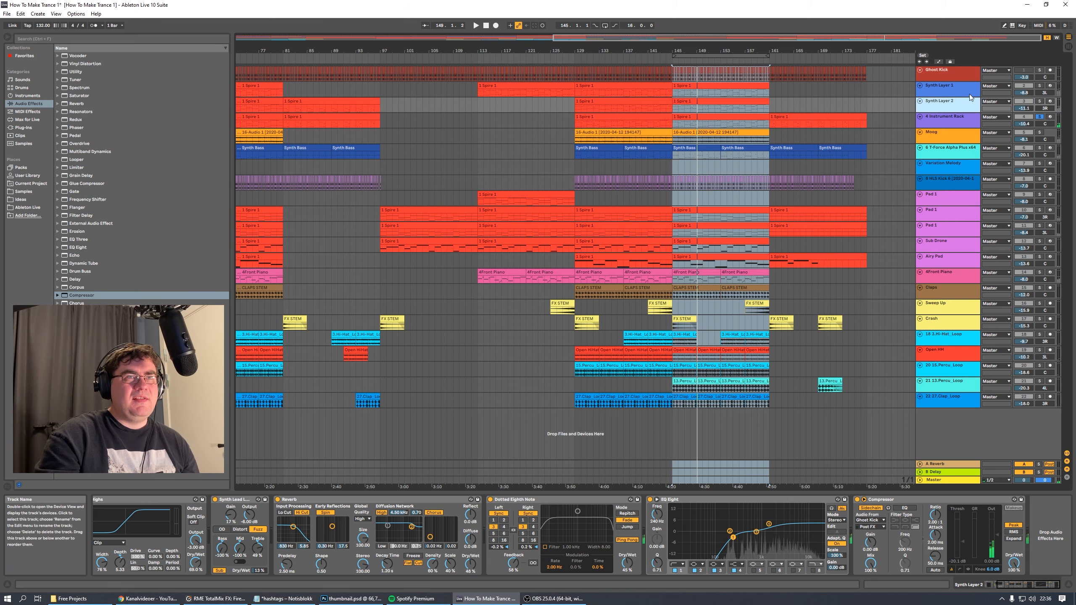
{"action": "left_click", "coordinate": [970, 91]}
{"action": "left_click", "coordinate": [970, 109], "text": "shift"}
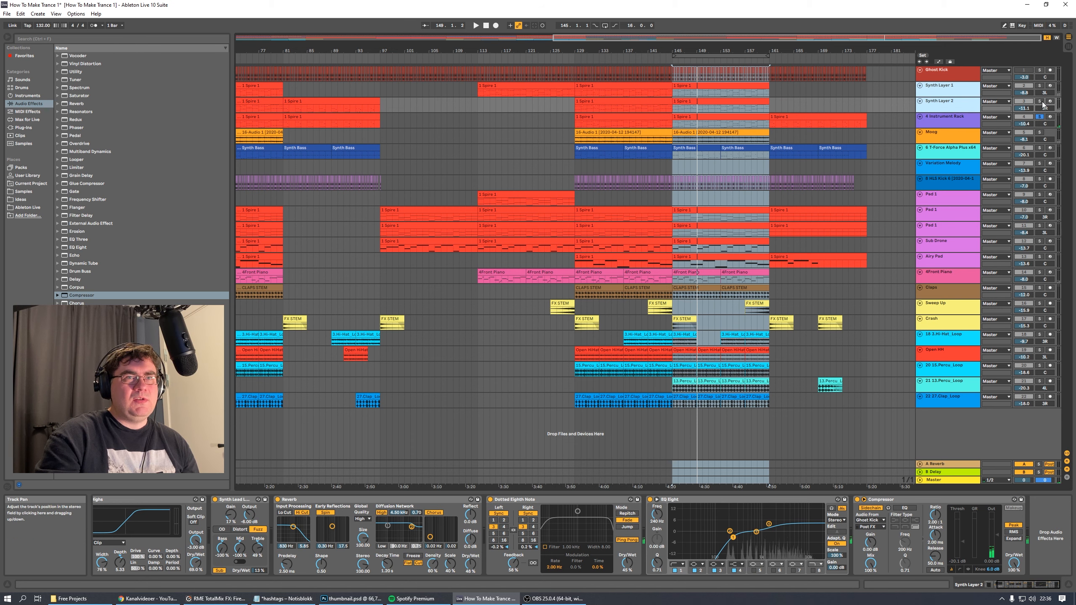
{"action": "left_click", "coordinate": [1039, 101]}
{"action": "key", "text": "space"}
Solo and select the 4-Instrument Rack track and view the beginning of its device chain
{"action": "left_click", "coordinate": [1039, 117]}
{"action": "left_click", "coordinate": [974, 119]}
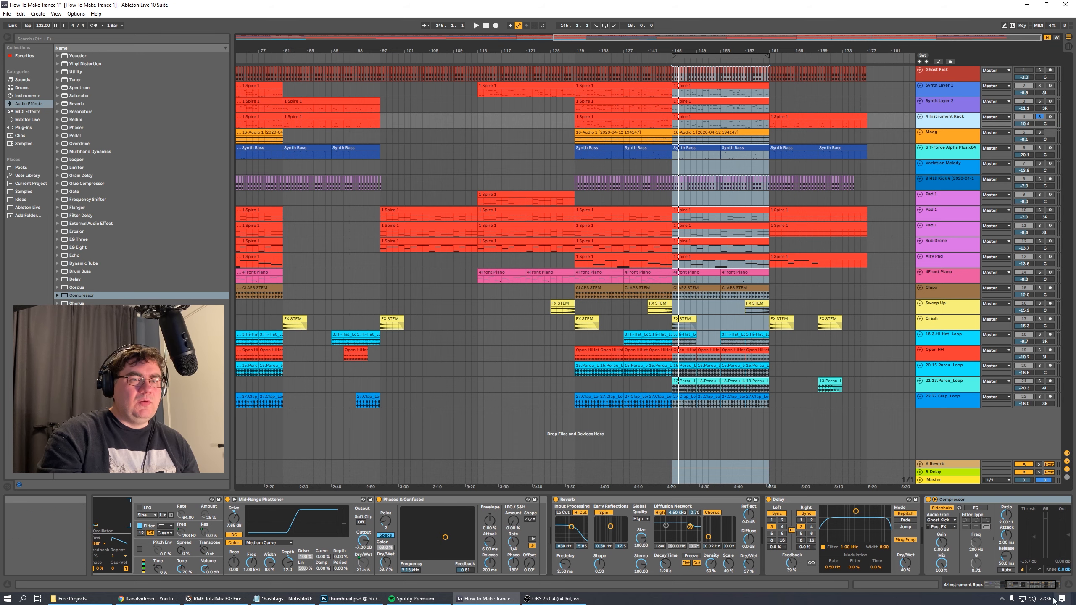
{"action": "left_click_drag", "start_coordinate": [1036, 586], "coordinate": [970, 588]}
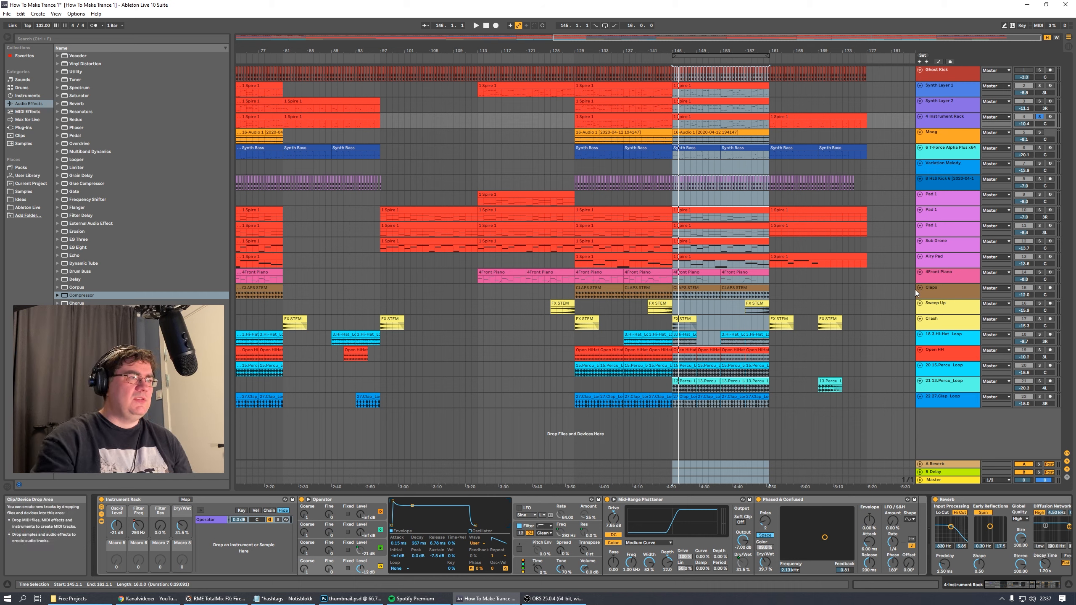
Play the loop and listen to the soloed 4-Instrument Rack while watching its macro values
{"action": "key", "text": "space"}
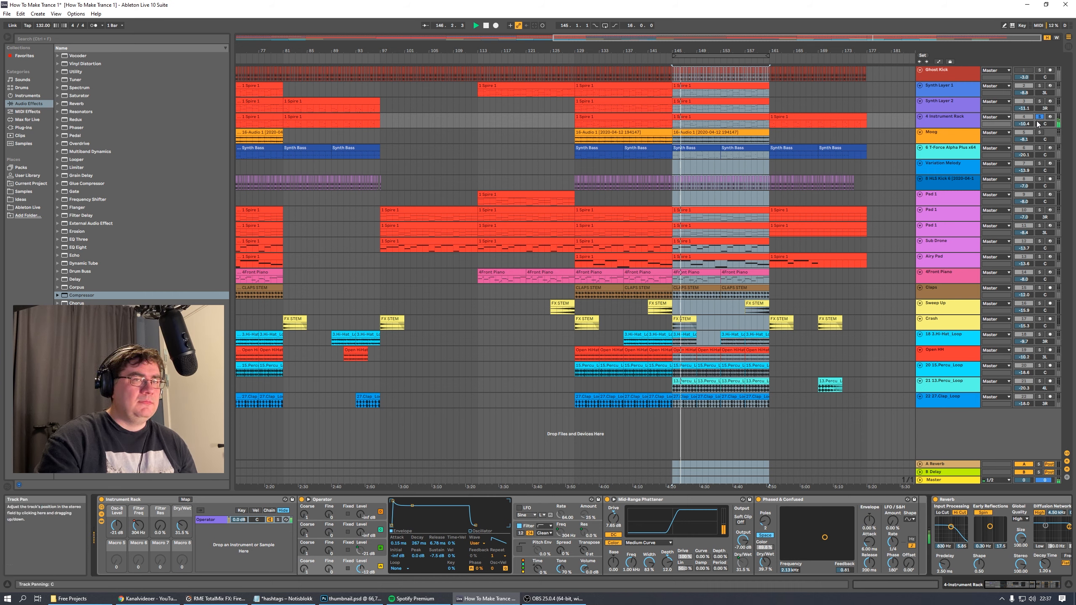
{"action": "left_click", "coordinate": [960, 118]}
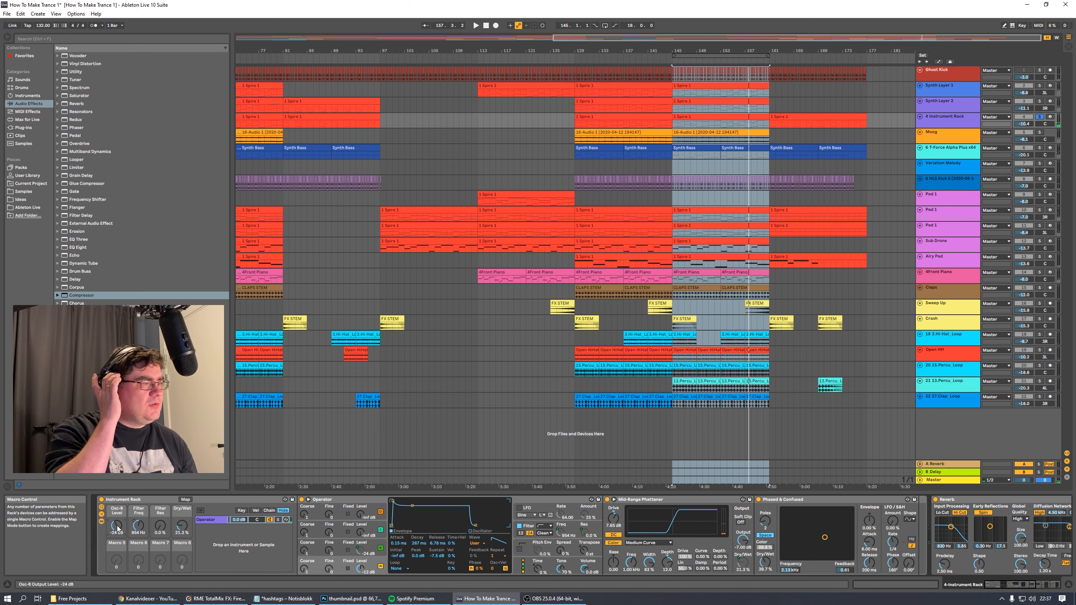
{"action": "key", "text": "space"}
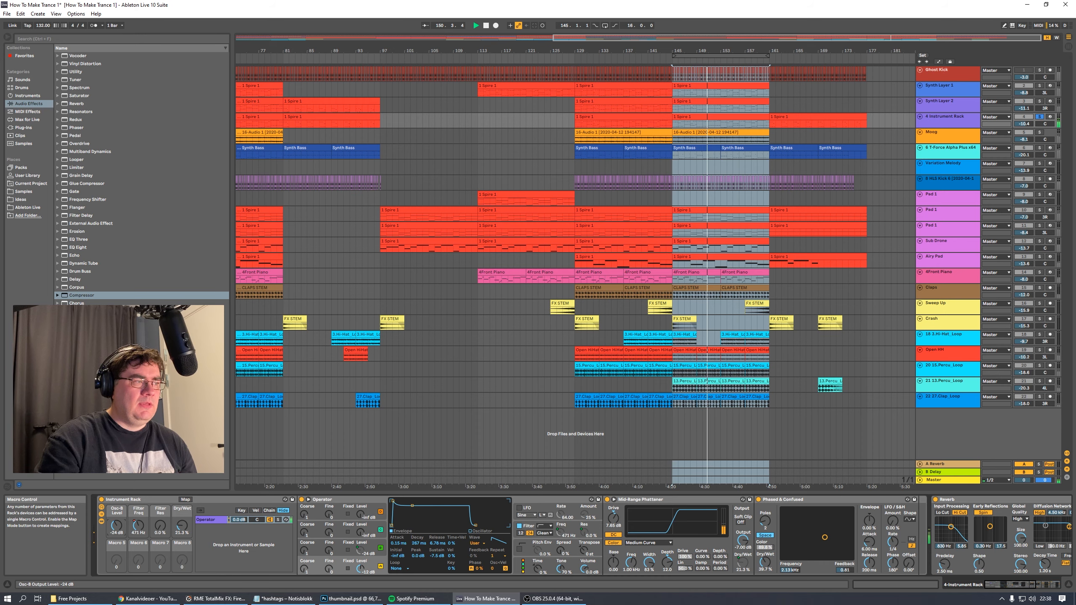
Show the 4-Instrument Rack's Osc-B Level automation and shape it into a rising and falling zigzag across bars 129 to 145
{"action": "key", "text": "a"}
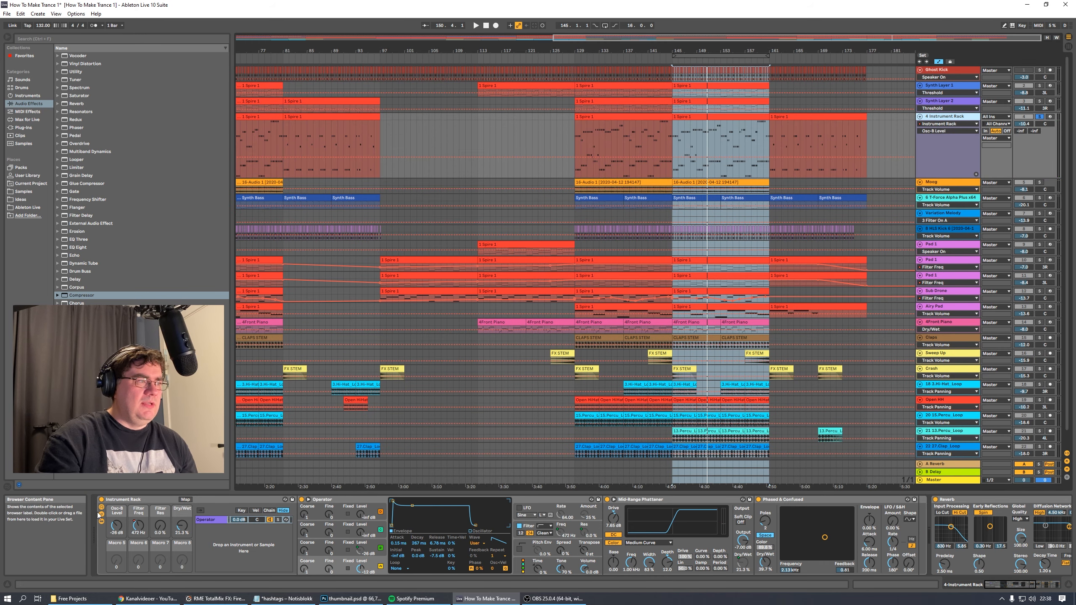
{"action": "left_click_drag", "start_coordinate": [117, 526], "coordinate": [116, 524]}
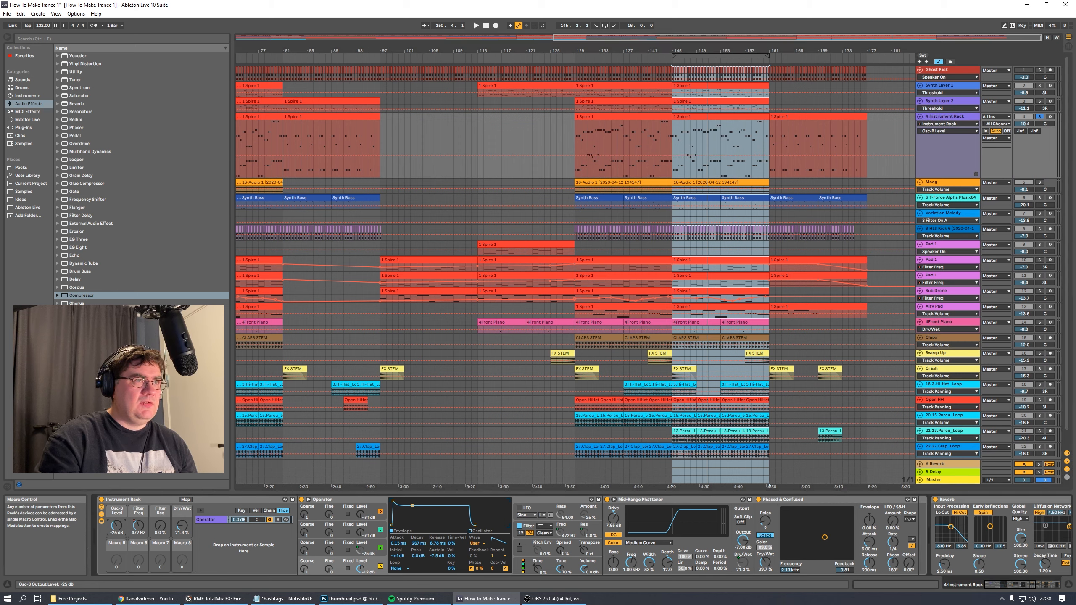
{"action": "mouse_move", "coordinate": [571, 154]}
{"action": "left_mouse_down"}
{"action": "mouse_move", "coordinate": [593, 138]}
{"action": "mouse_move", "coordinate": [615, 162]}
{"action": "mouse_move", "coordinate": [617, 136]}
{"action": "mouse_move", "coordinate": [629, 153]}
{"action": "left_mouse_up"}
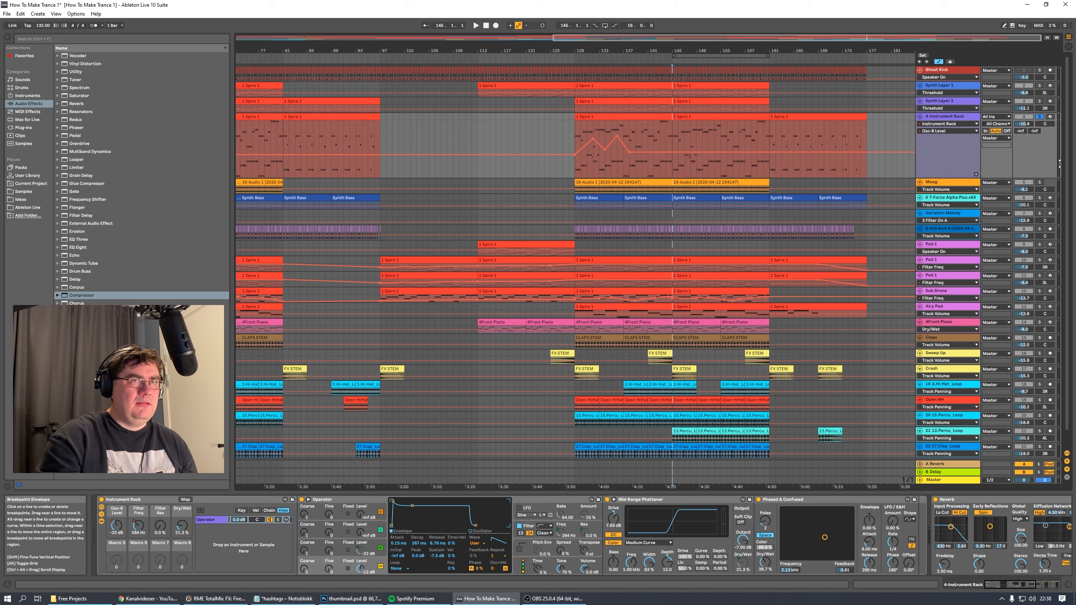
{"action": "key", "text": "space"}
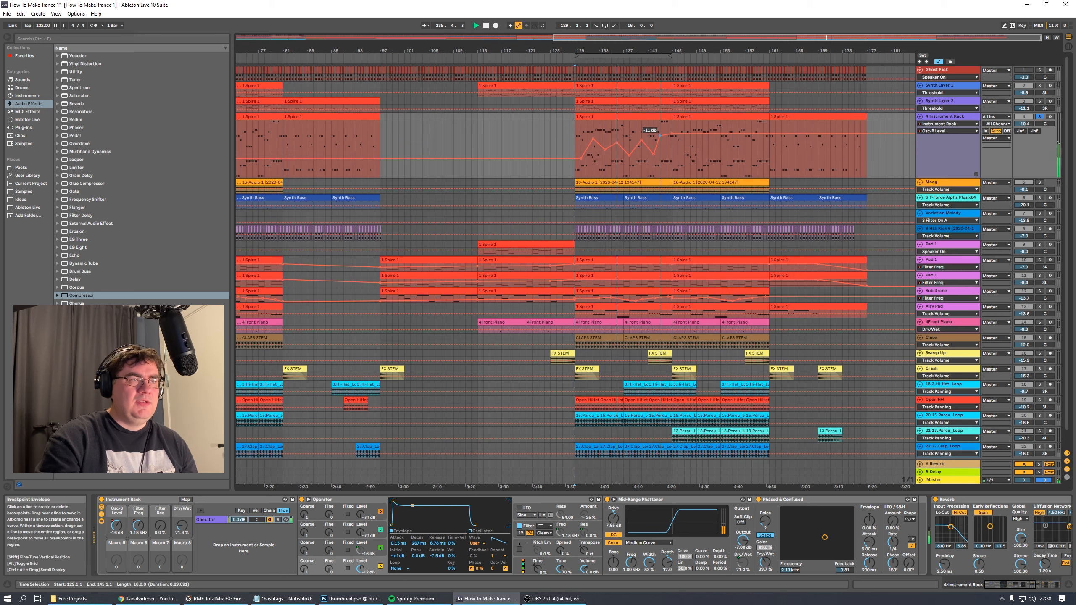
Reshape the rack's Filter Freq automation between bars 129 and 145 into a gentle hump peaking at about 834 Hz near bar 137
{"action": "left_click", "coordinate": [952, 131]}
{"action": "left_click", "coordinate": [946, 148]}
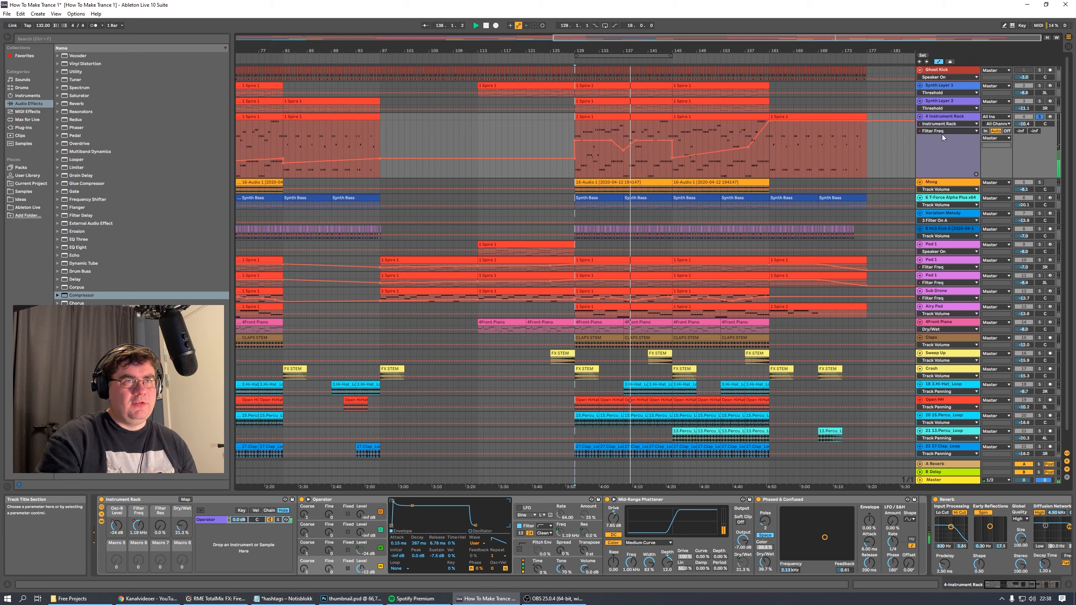
{"action": "key", "text": "Right"}
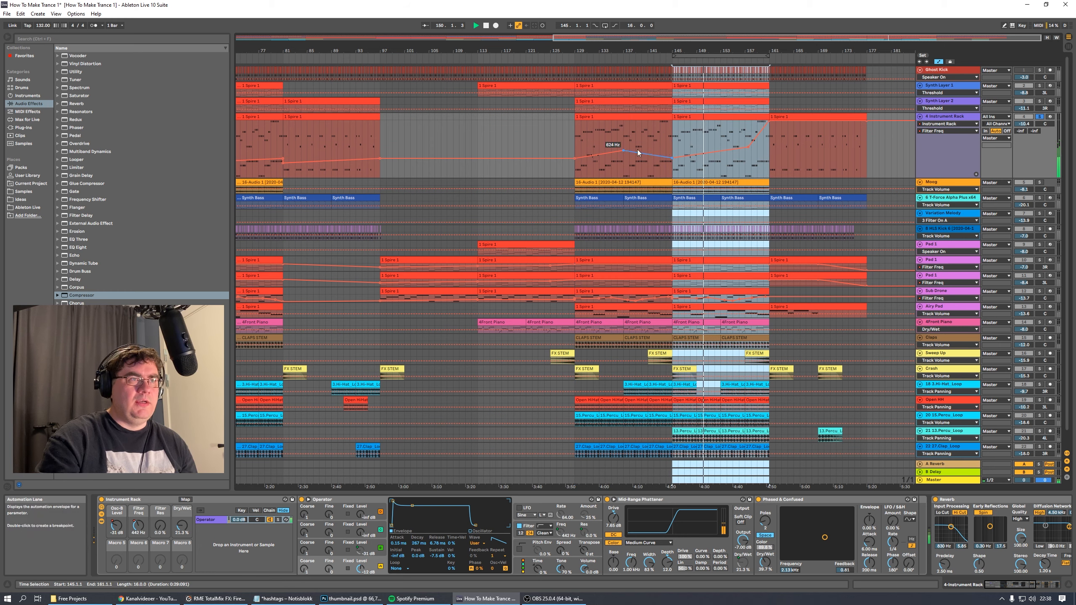
Return to the rack's Osc-B Level automation and continue the zigzag through bars 145 to 161
{"action": "left_click", "coordinate": [936, 131]}
{"action": "left_click", "coordinate": [942, 145]}
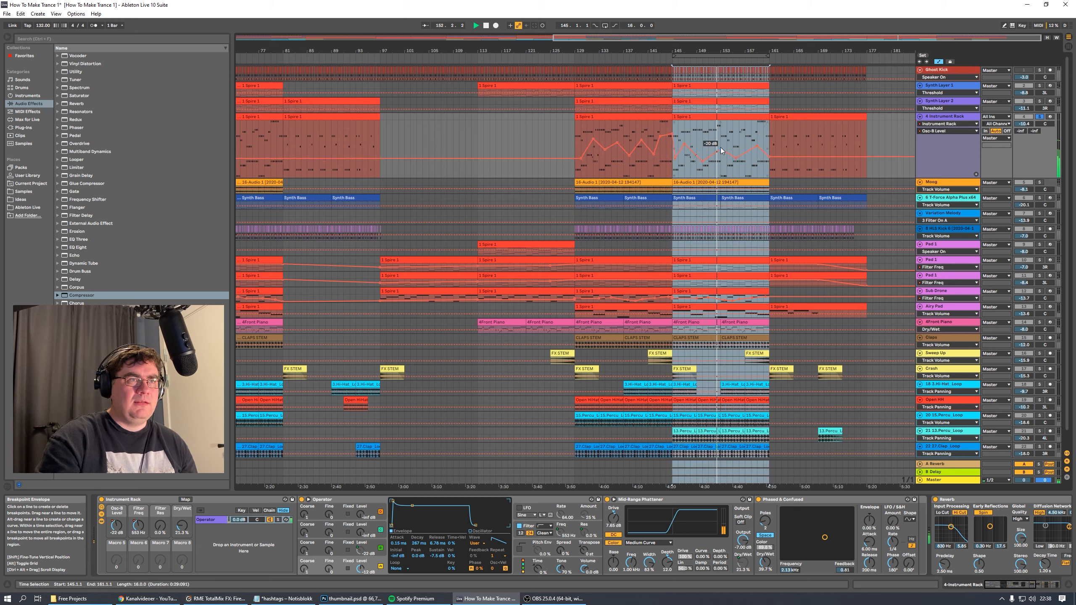
{"action": "left_click_drag", "start_coordinate": [721, 149], "coordinate": [721, 135]}
Copy the Osc-B Level automation from bars 129 to 161 and paste it over the rack's earlier section starting at bar 65
{"action": "key", "text": "space"}
{"action": "left_click_drag", "start_coordinate": [575, 148], "coordinate": [768, 147]}
{"action": "key", "text": "ctrl+c"}
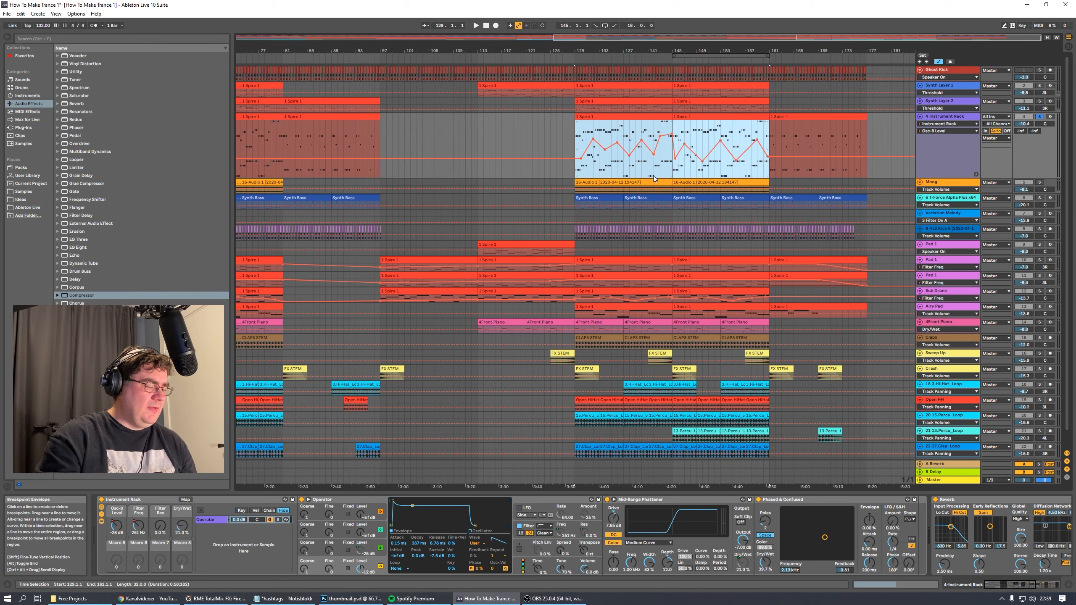
{"action": "scroll", "coordinate": [424, 146], "scroll_direction": "down", "scroll_amount": 2}
{"action": "right_click", "coordinate": [390, 139]}
{"action": "left_click", "coordinate": [423, 160]}
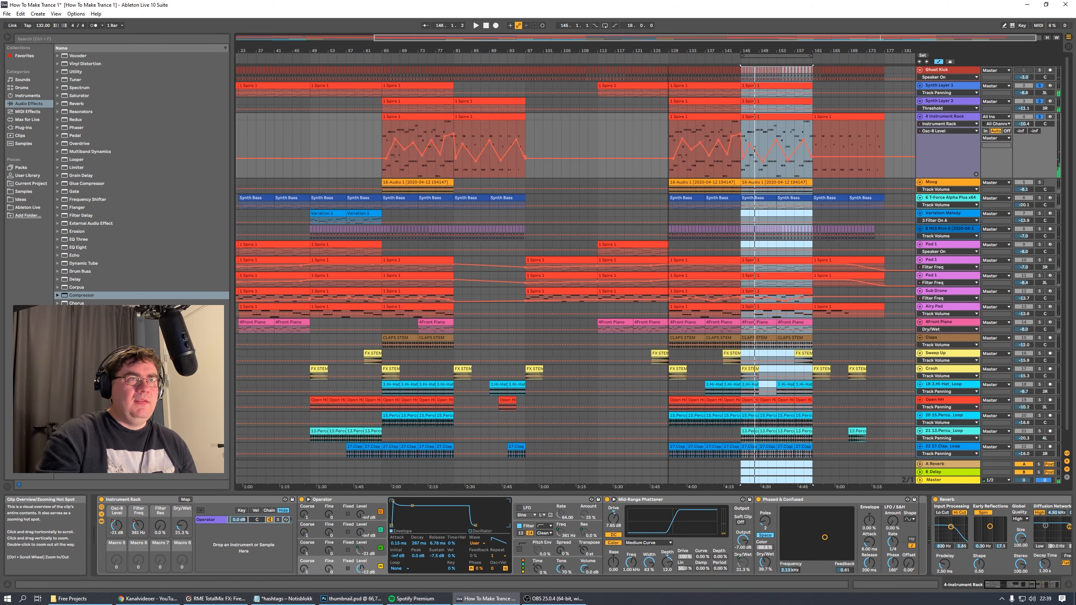
Solo only the Moog track and play it over the loop at bar 145
{"action": "left_click_drag", "start_coordinate": [668, 51], "coordinate": [583, 61]}
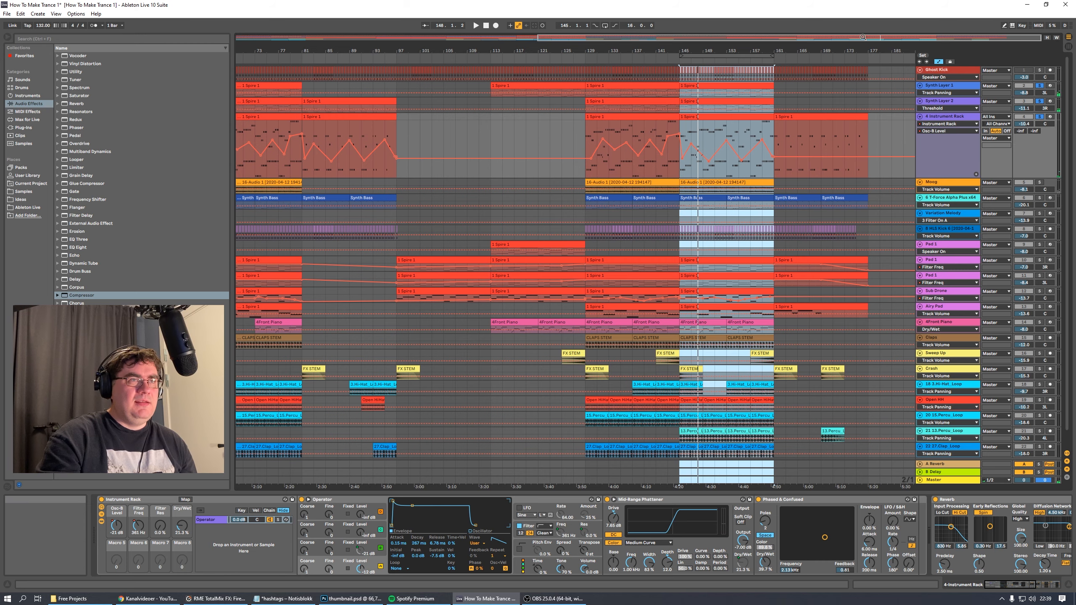
{"action": "left_click_drag", "start_coordinate": [859, 38], "coordinate": [905, 62]}
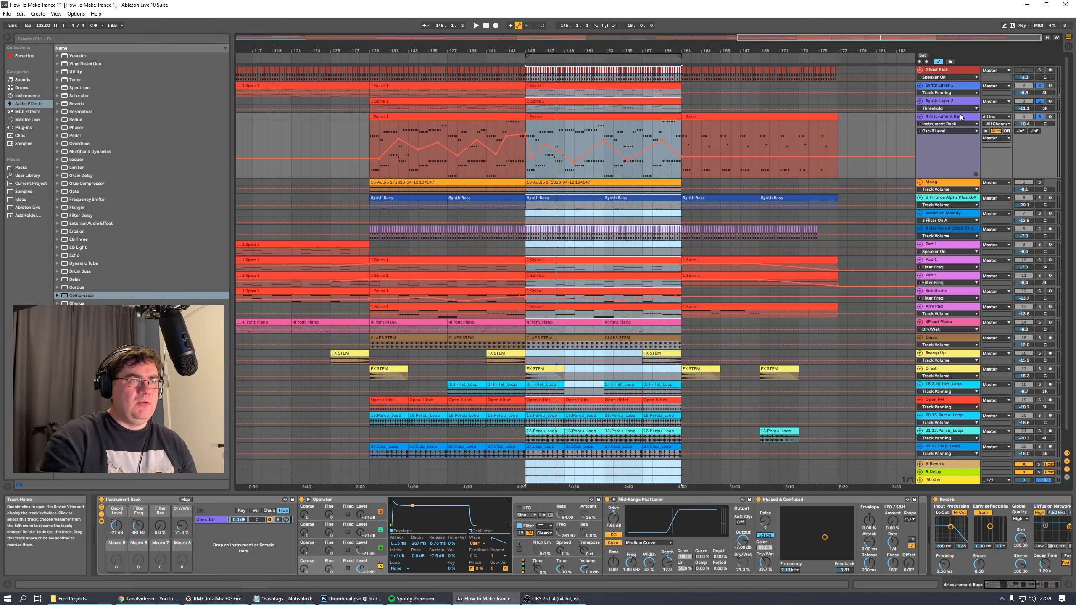
{"action": "left_click", "coordinate": [995, 190]}
{"action": "left_click", "coordinate": [1040, 182]}
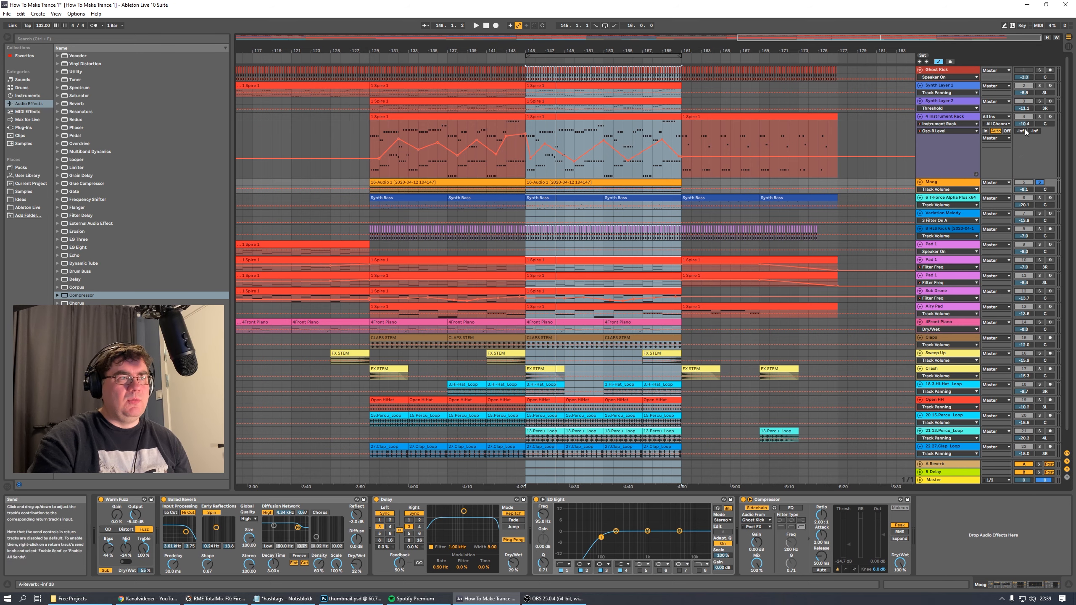
{"action": "key", "text": "space"}
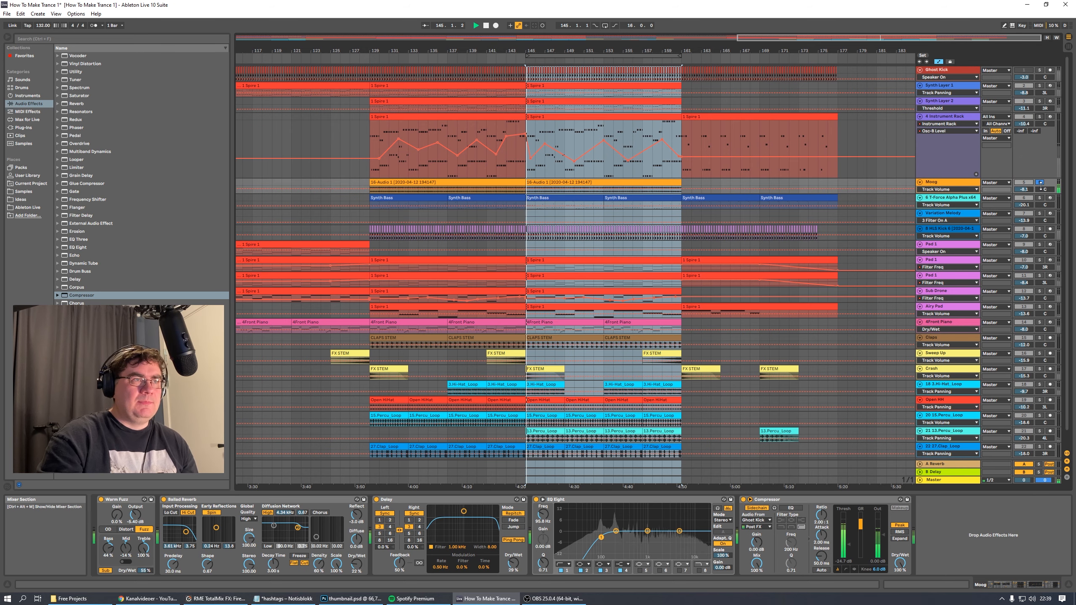
Make the Moog track taller and save the project with media files from all four listed sources copied into it
{"action": "left_click_drag", "start_coordinate": [950, 193], "coordinate": [952, 221]}
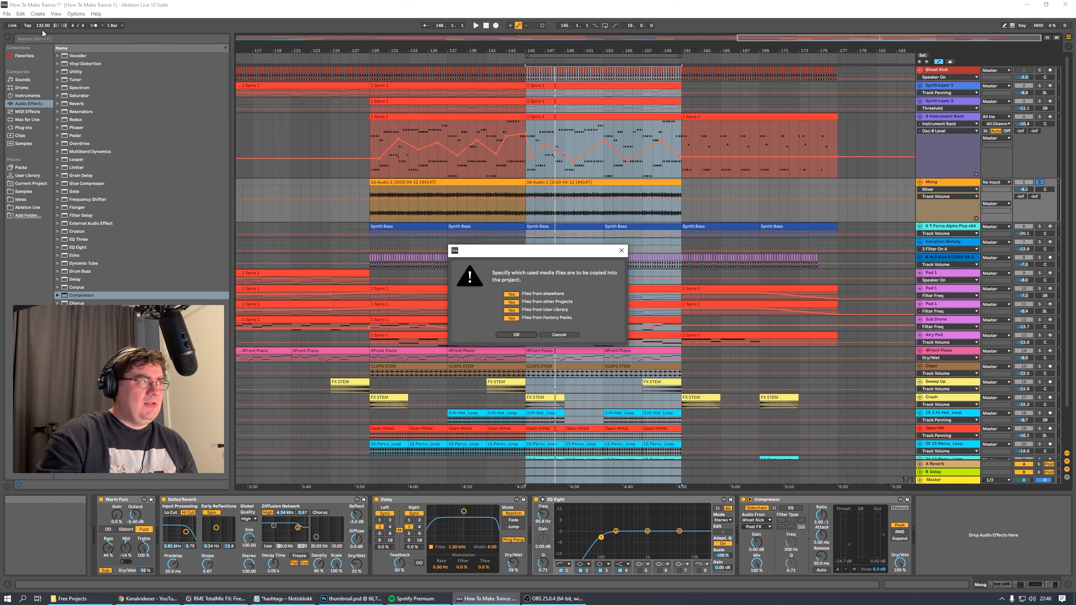
{"action": "left_click", "coordinate": [527, 335]}
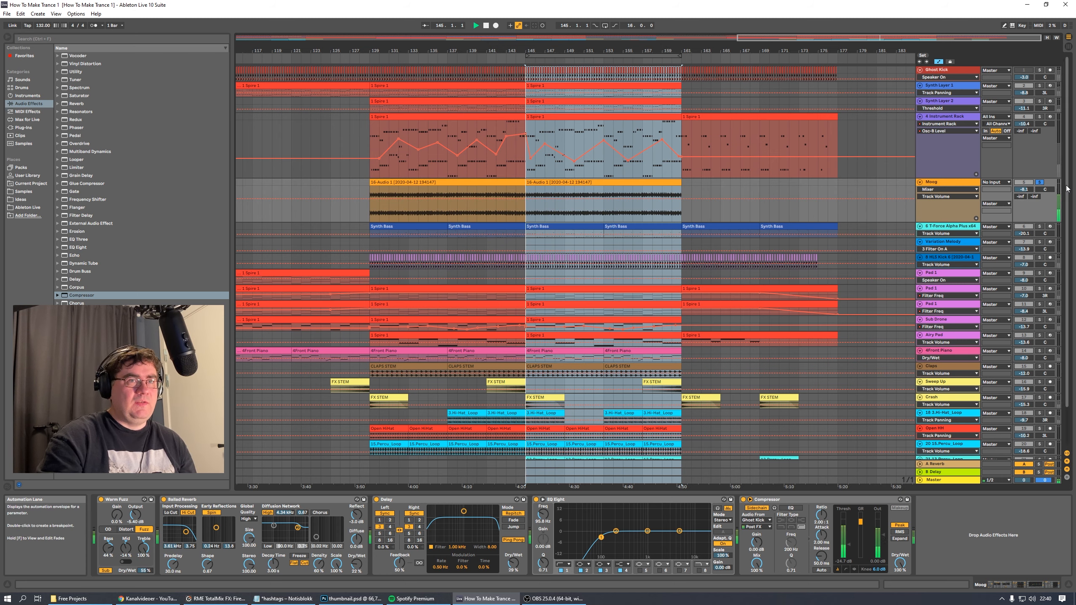
Play the Moog together with the soloed Synth Layers and 4-Instrument Rack, checking the Moog's volume against them
{"action": "key", "text": "space"}
{"action": "left_click", "coordinate": [1039, 101], "text": "ctrl"}
{"action": "left_click", "coordinate": [1039, 86], "text": "ctrl"}
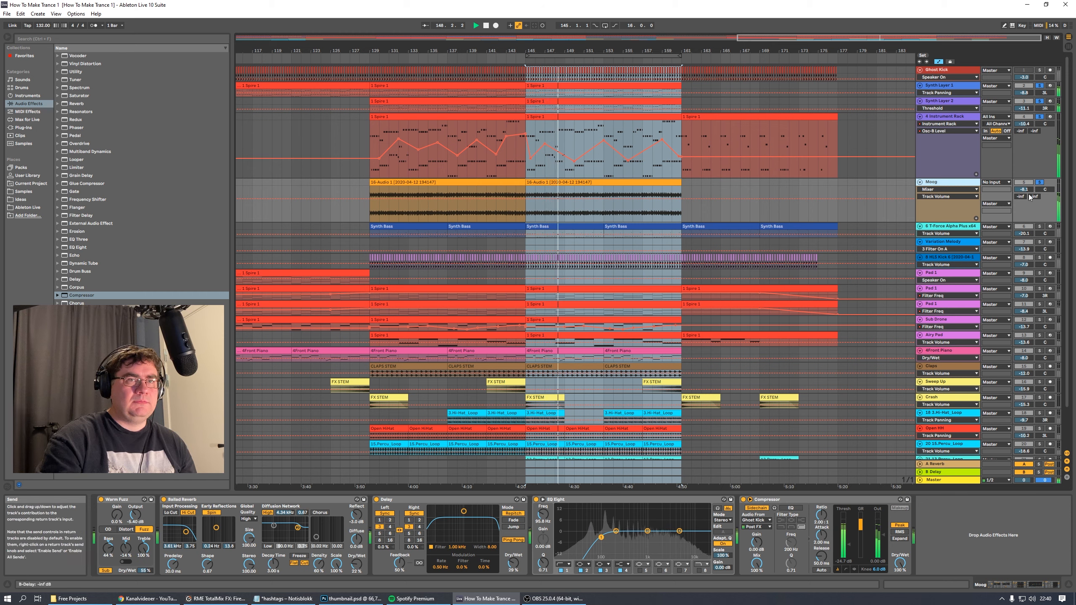
{"action": "left_click_drag", "start_coordinate": [1029, 190], "coordinate": [1029, 191]}
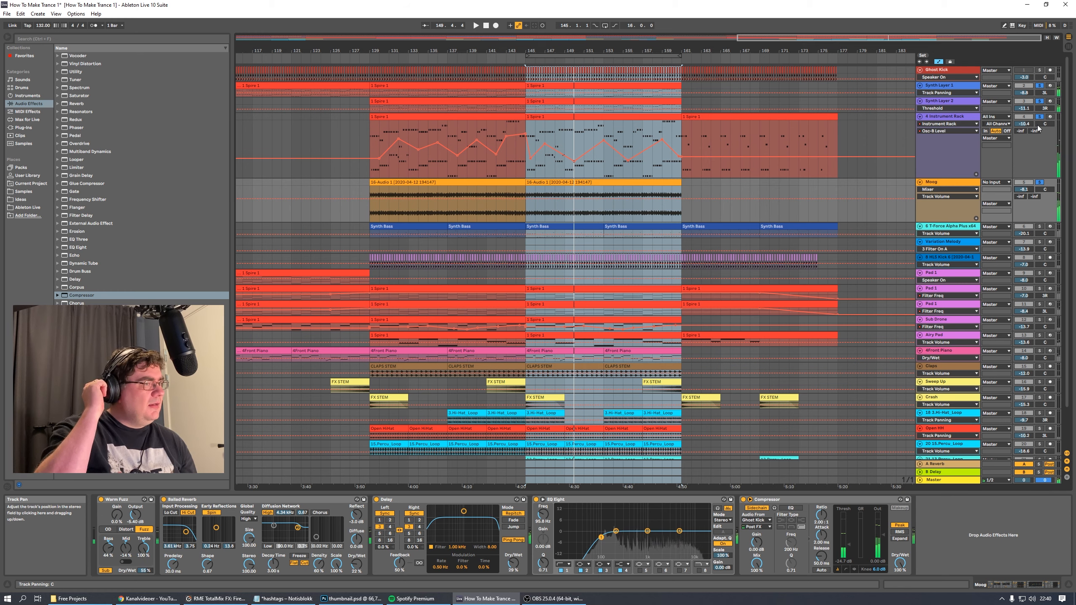
{"action": "key", "text": "space"}
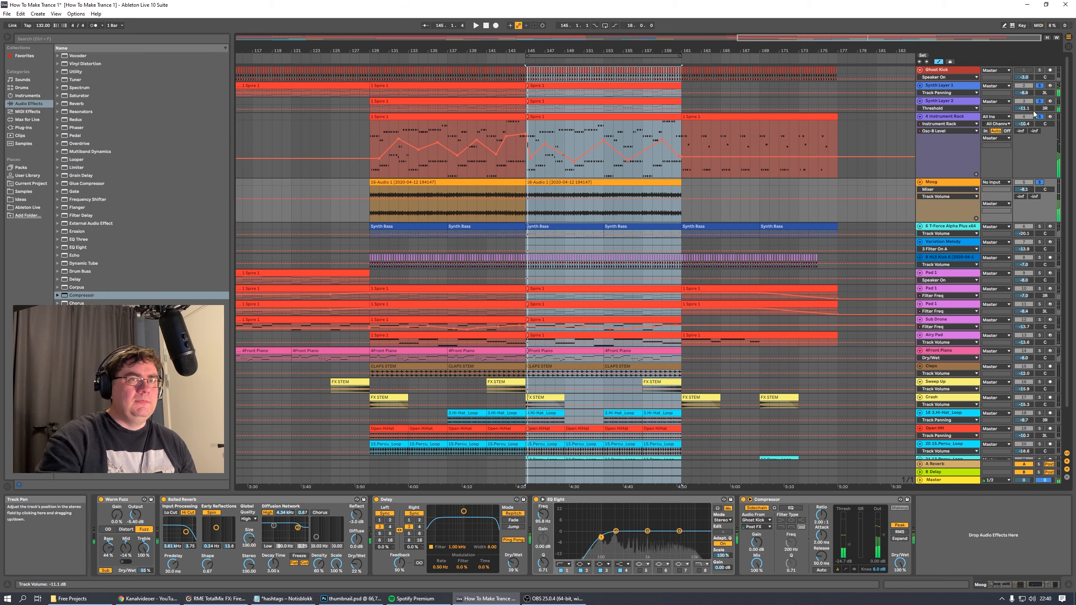
Compare the Moog alone with the Moog plus the T-Force Alpha Plus track, ending with only the Moog soloed
{"action": "left_click", "coordinate": [1040, 86]}
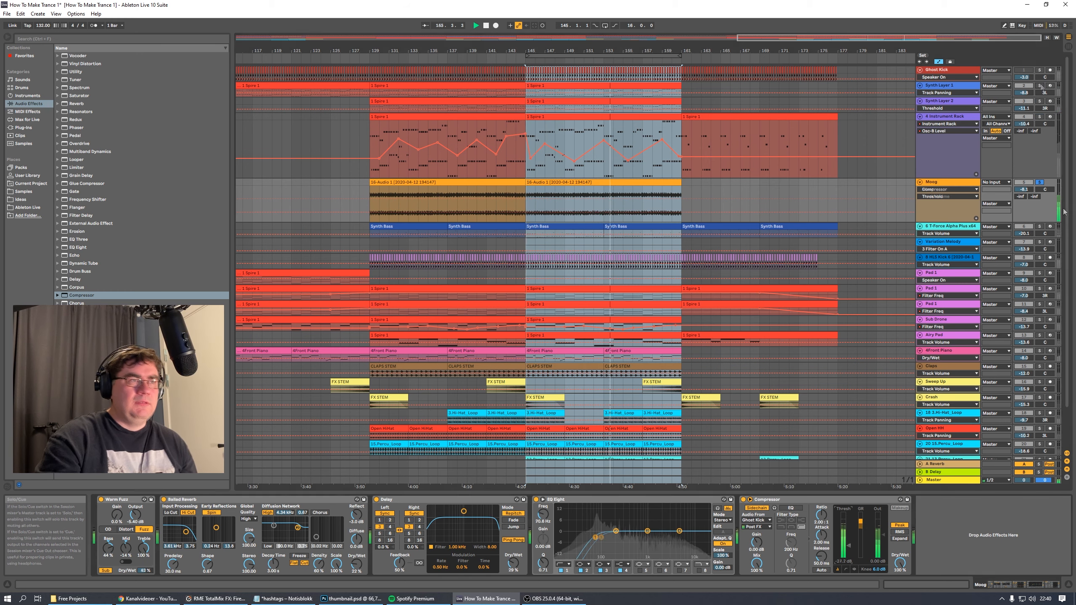
{"action": "left_click", "coordinate": [1040, 227], "text": "ctrl"}
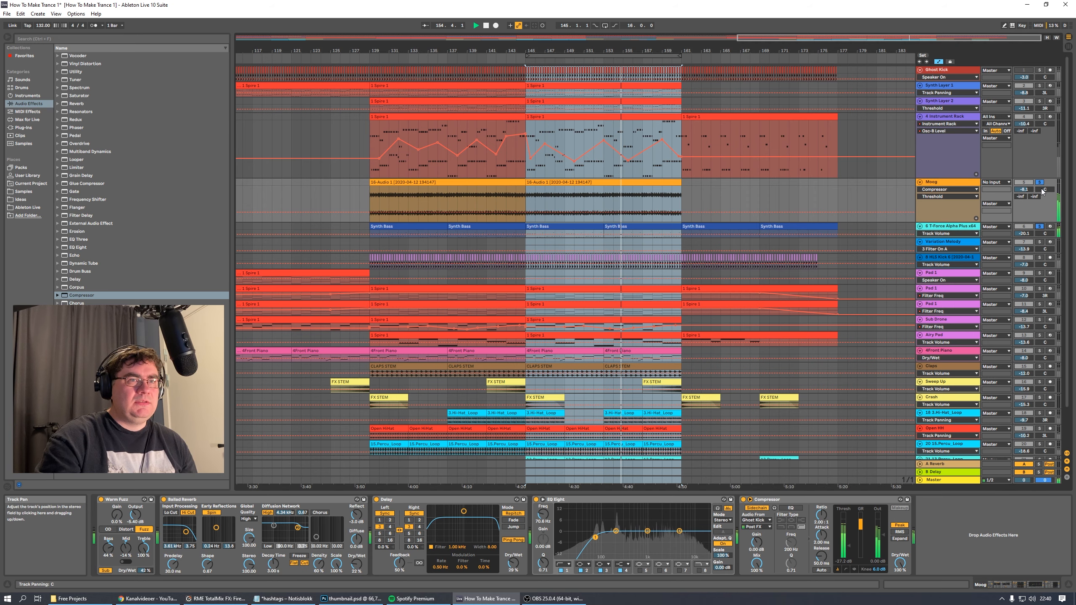
{"action": "left_click", "coordinate": [1040, 183]}
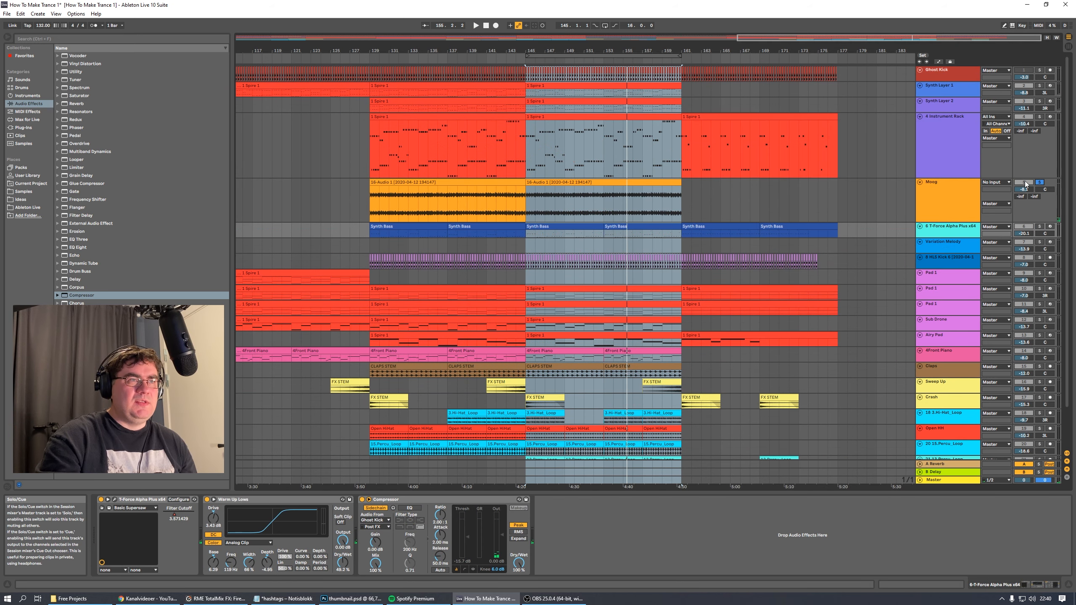
{"action": "key", "text": "space"}
Color the Moog track white, select its content, and assign the track color to its clips
{"action": "right_click", "coordinate": [951, 201]}
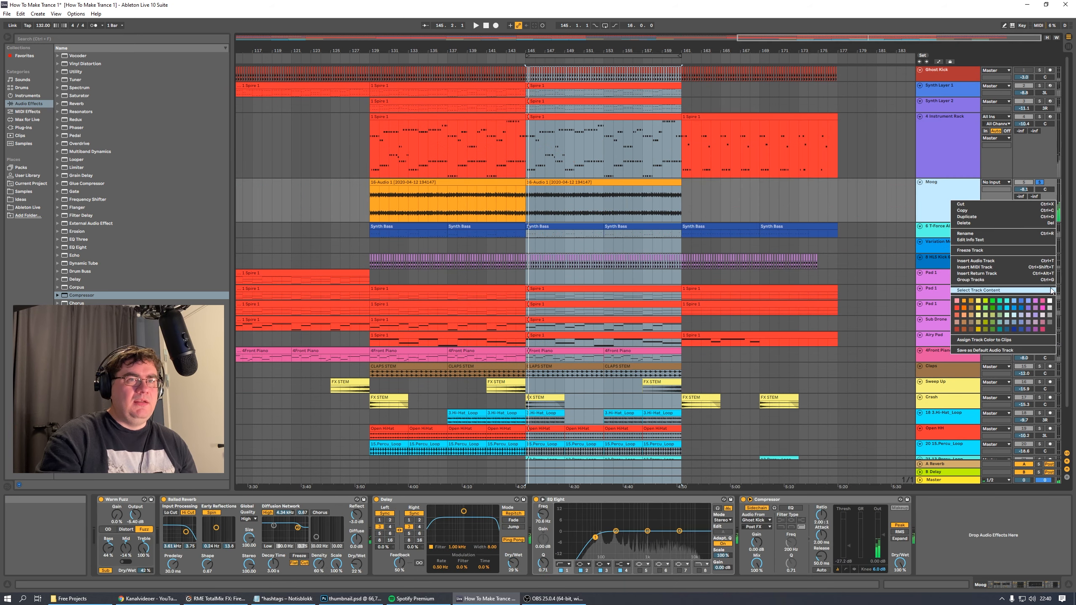
{"action": "left_click", "coordinate": [1050, 301]}
{"action": "right_click", "coordinate": [950, 197]}
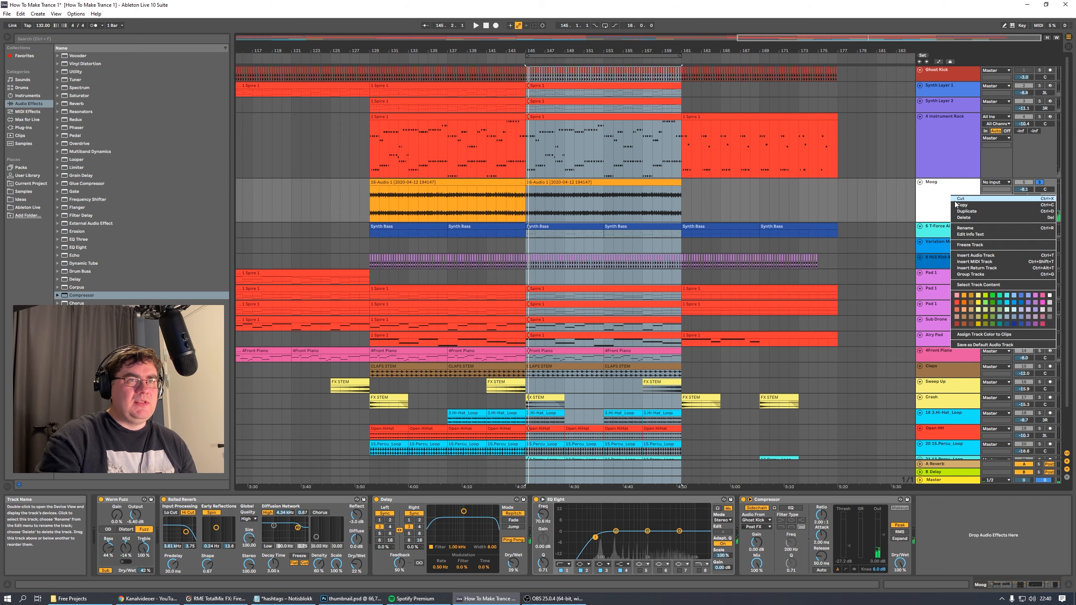
{"action": "left_click", "coordinate": [980, 287]}
{"action": "right_click", "coordinate": [953, 201]}
{"action": "left_click", "coordinate": [987, 340]}
Color the T-Force Alpha Plus track blue and rename it "Synth Bass"
{"action": "right_click", "coordinate": [949, 229]}
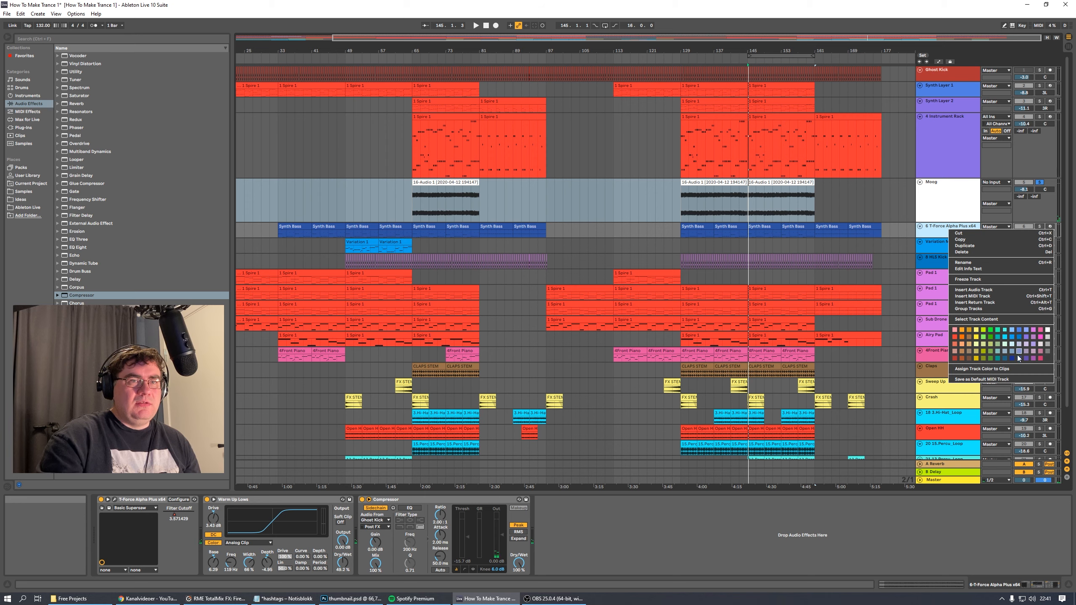
{"action": "left_click", "coordinate": [1019, 357]}
{"action": "key", "text": "ctrl+r"}
{"action": "type", "text": "Synth Bass"}
{"action": "key", "text": "Return"}
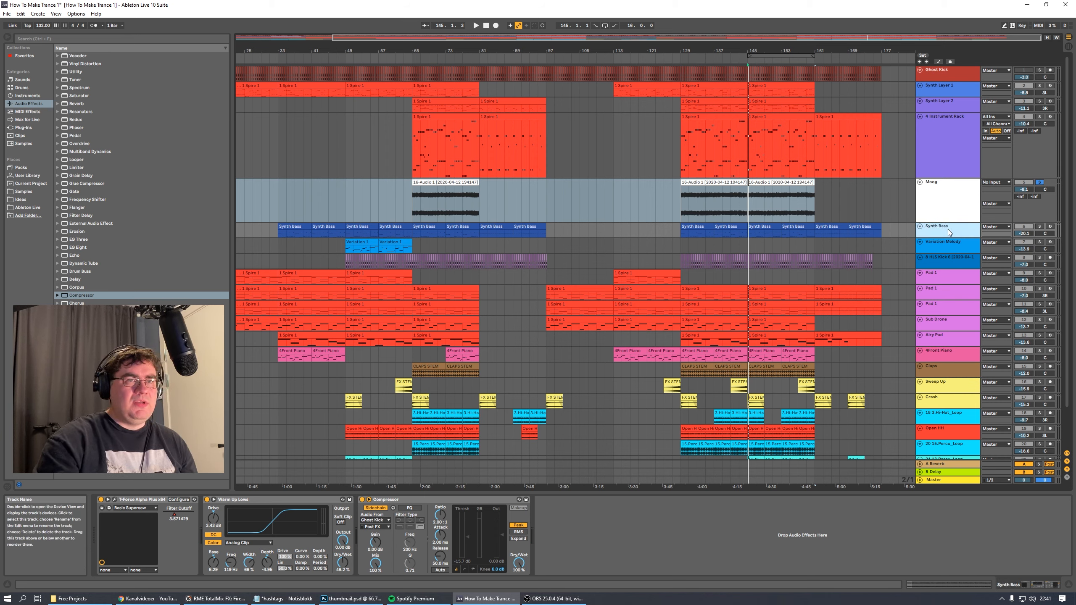
Solo Synth Bass over the loop from bar 145 and compare its sound with the Warm Up Lows device off and on
{"action": "left_click", "coordinate": [1039, 226]}
{"action": "left_click", "coordinate": [783, 56]}
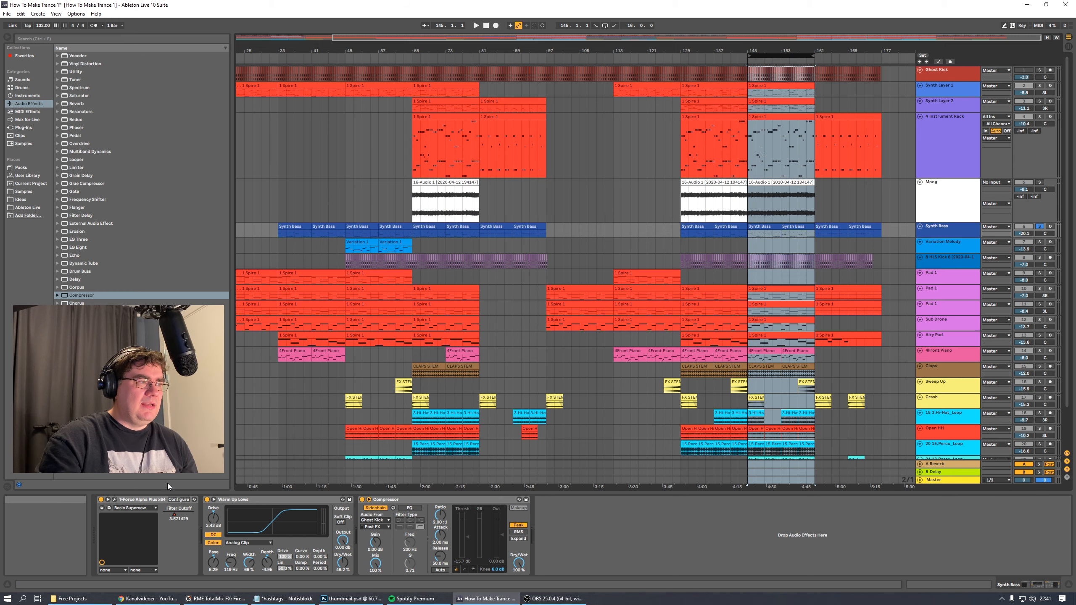
{"action": "key", "text": "space"}
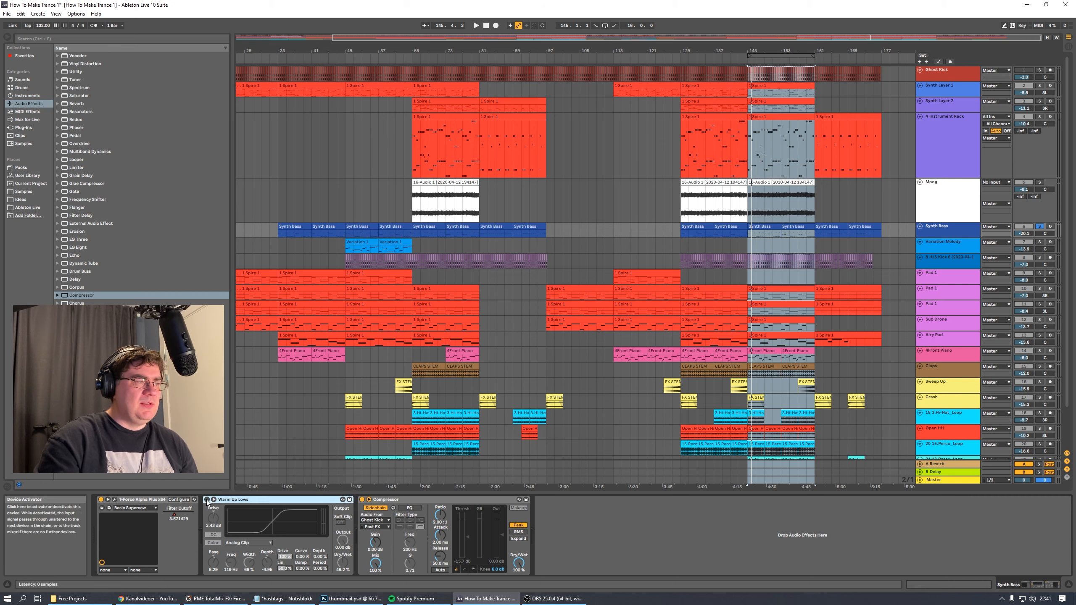
{"action": "key", "text": "space"}
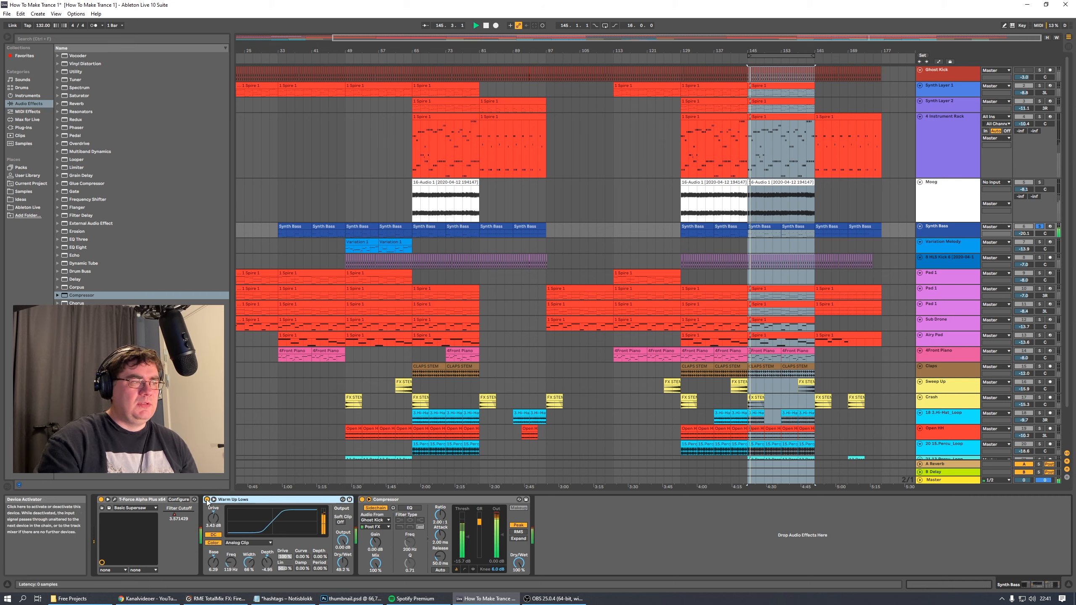
{"action": "left_click", "coordinate": [206, 499]}
{"action": "left_click", "coordinate": [207, 500]}
{"action": "key", "text": "space"}
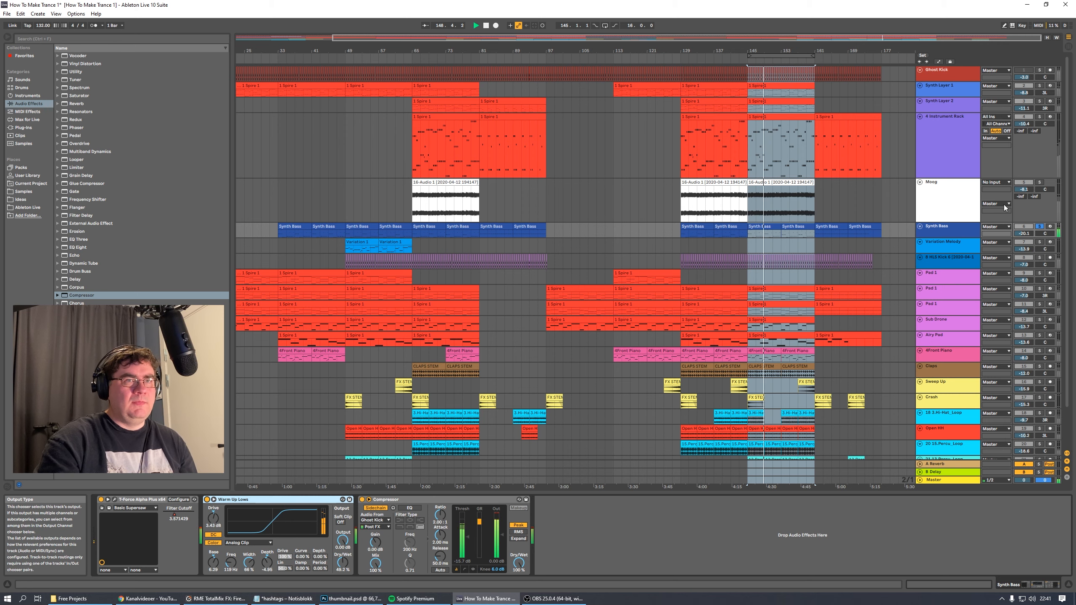
Play Synth Bass with the Moog, 4-Instrument Rack and Synth Layers soloed, add the kick, and clear all solos
{"action": "left_click", "coordinate": [1041, 183]}
{"action": "left_click", "coordinate": [1040, 117]}
{"action": "key", "text": "space"}
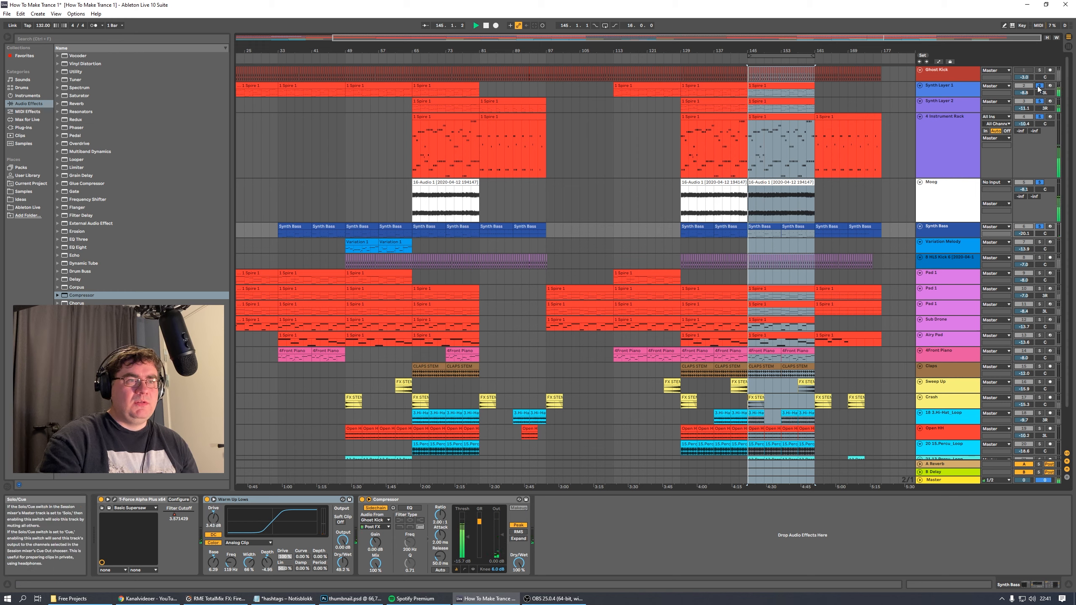
{"action": "left_click", "coordinate": [1039, 258]}
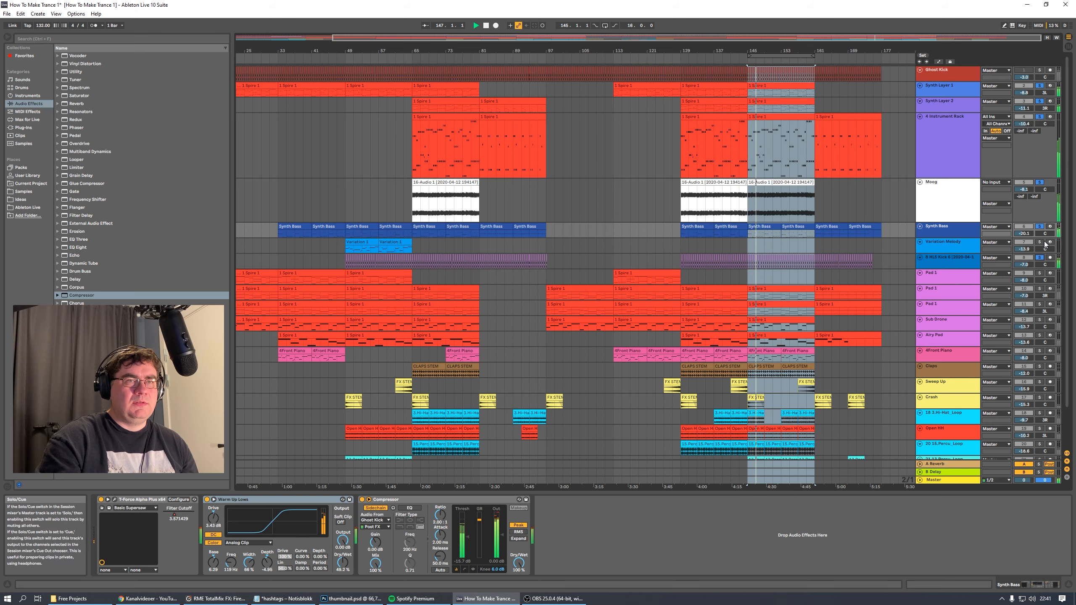
{"action": "left_click", "coordinate": [1040, 258]}
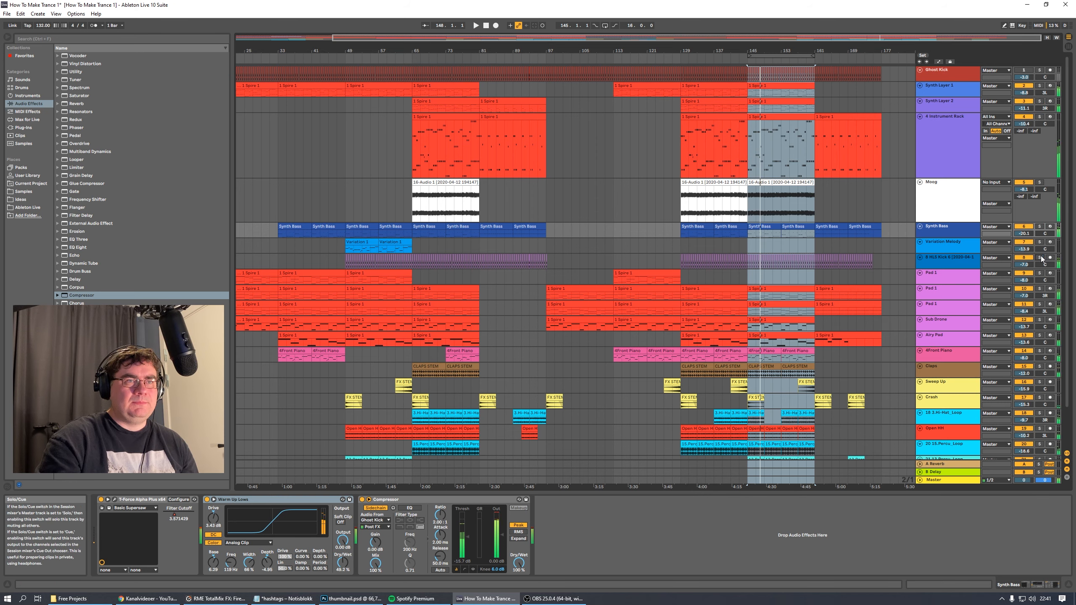
Solo the second Pad 1 track and rename the second and third Pad 1 tracks "Arpeggiated Melodi 1" and "Arpeggiated Melodi 2"
{"action": "key", "text": "space"}
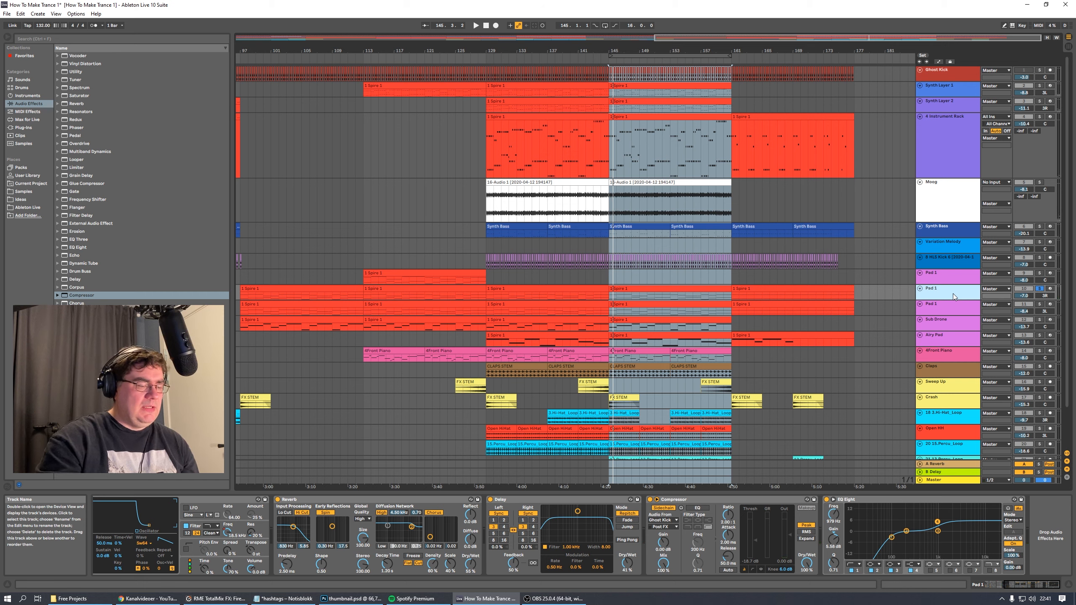
{"action": "key", "text": "ctrl+r"}
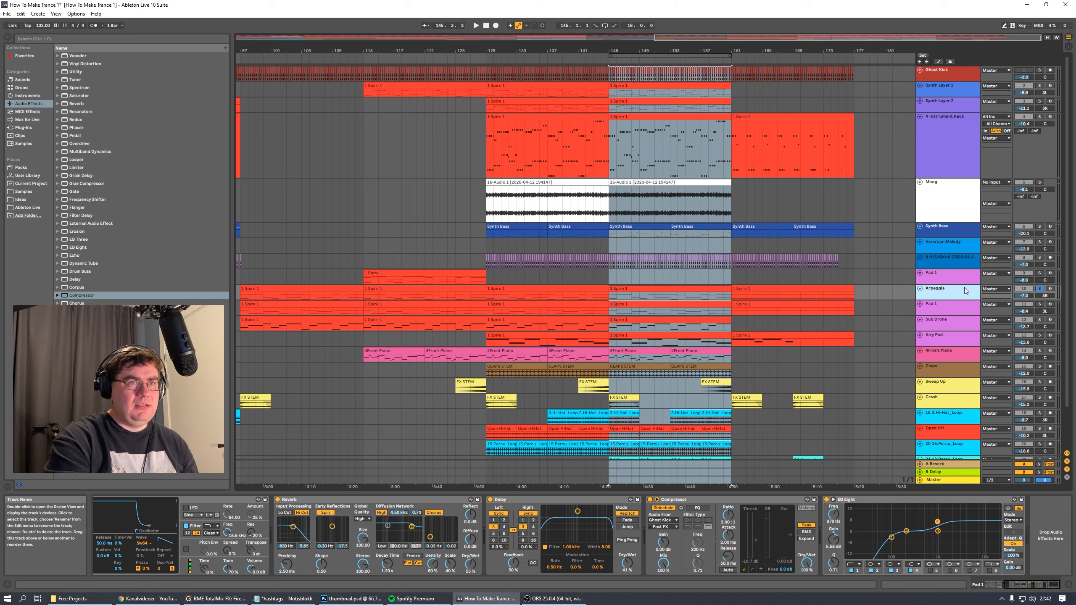
{"action": "type", "text": "Arpeggiated Melodi 1"}
{"action": "key", "text": "Return"}
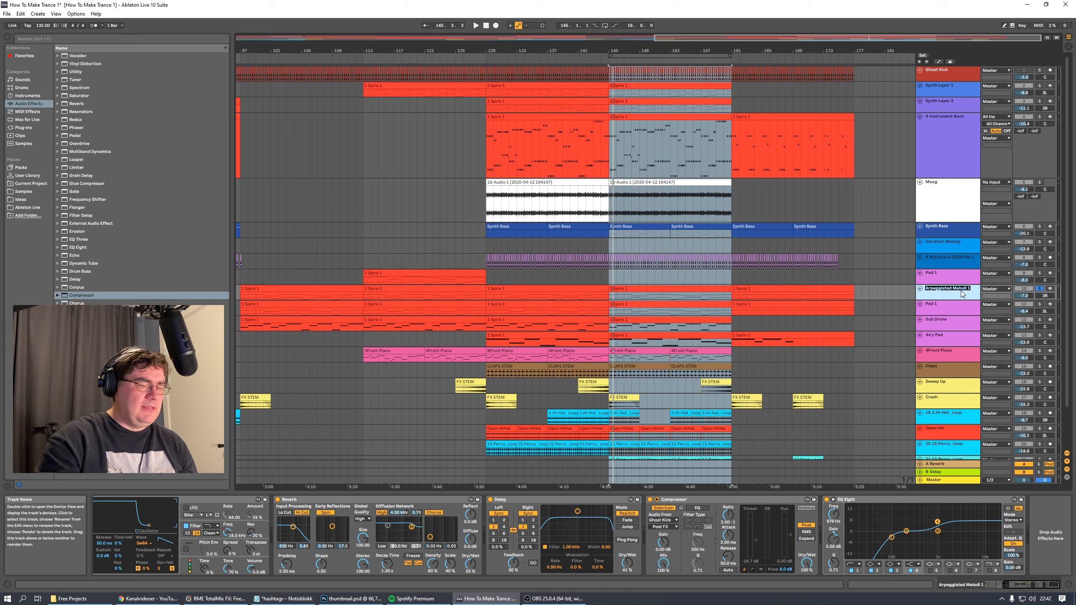
{"action": "left_click", "coordinate": [956, 310]}
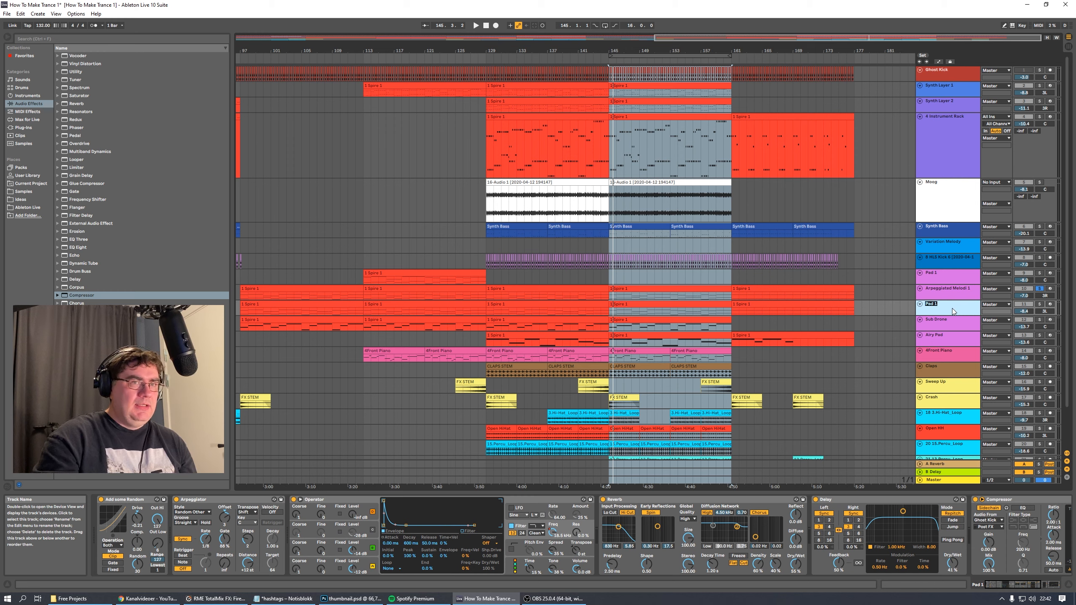
{"action": "key", "text": "BackSpace"}
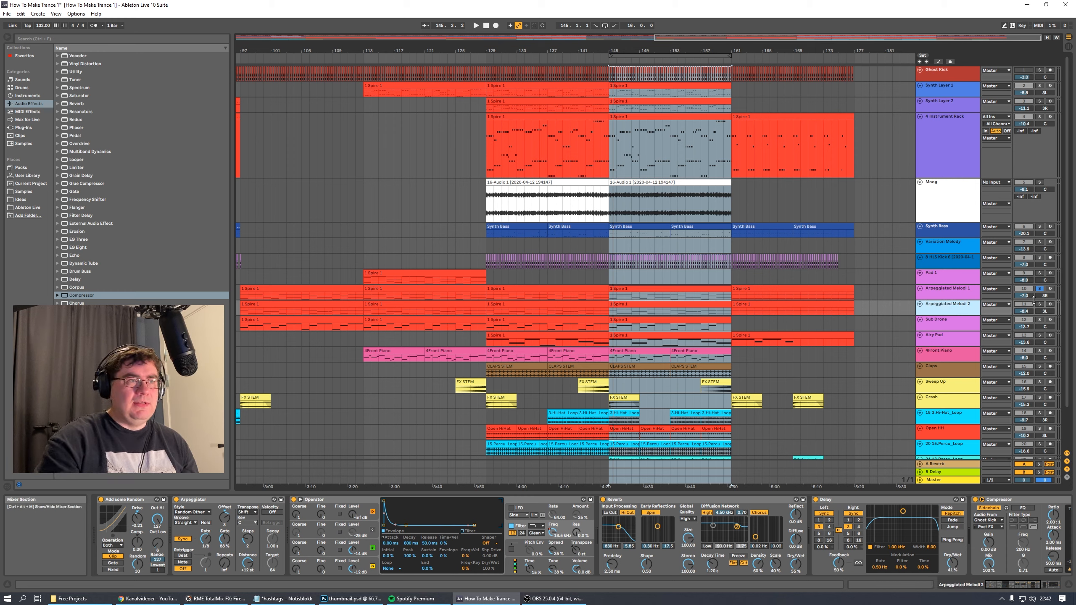
Examine Arpeggiated Melodi 1's device chain, from the velocity randomizer, Arpeggiator and Operator oscillators through Reverb, Delay and Compressor to EQ Eight
{"action": "left_click", "coordinate": [1007, 296]}
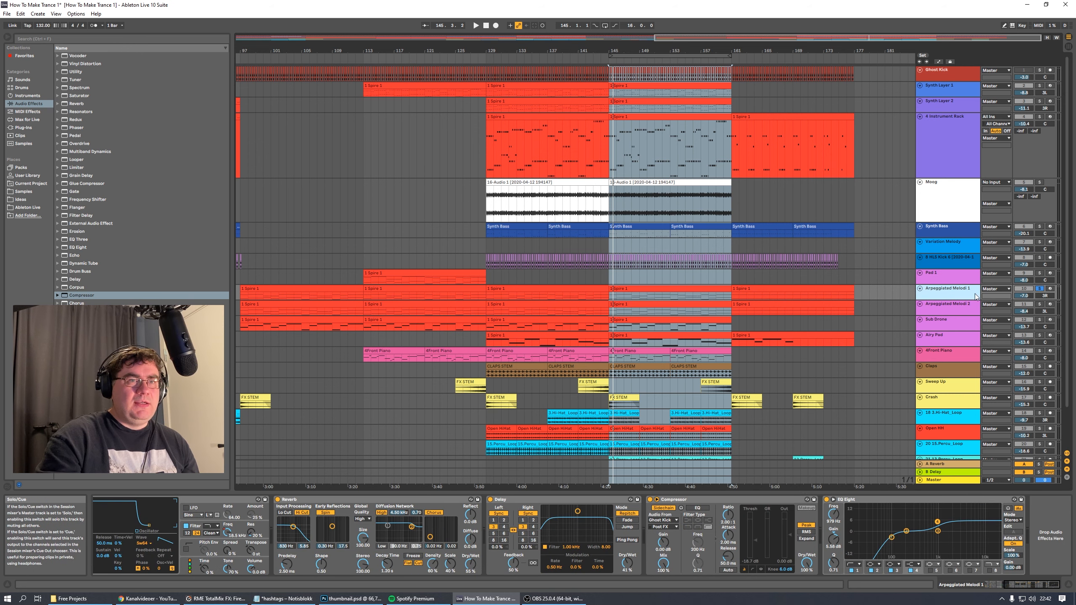
{"action": "left_click", "coordinate": [993, 585]}
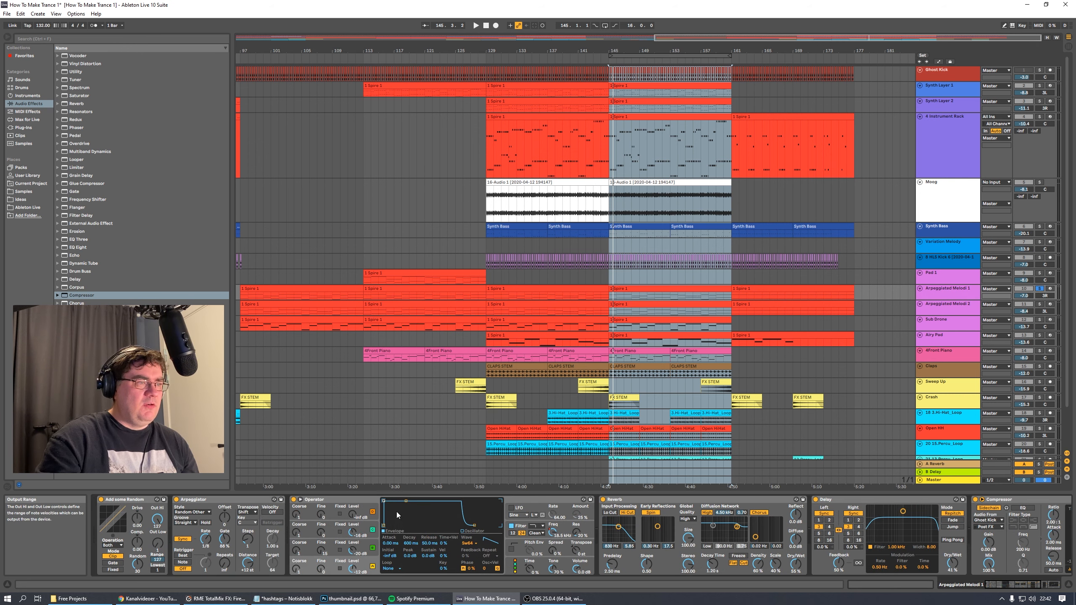
{"action": "left_click", "coordinate": [534, 500]}
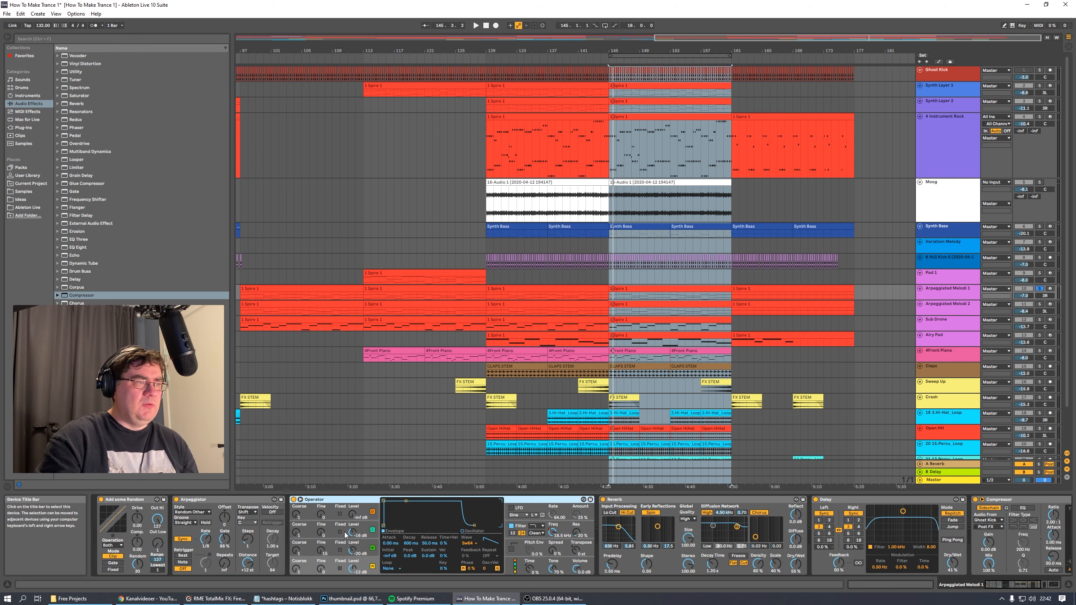
{"action": "left_click", "coordinate": [313, 553]}
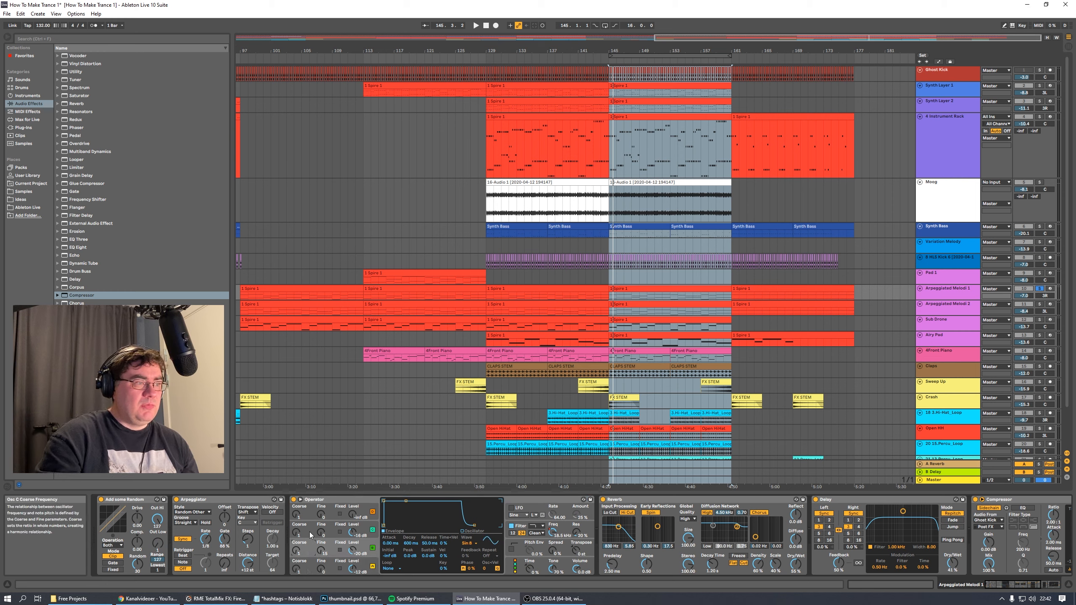
{"action": "left_click", "coordinate": [311, 535]}
{"action": "left_click", "coordinate": [216, 499]}
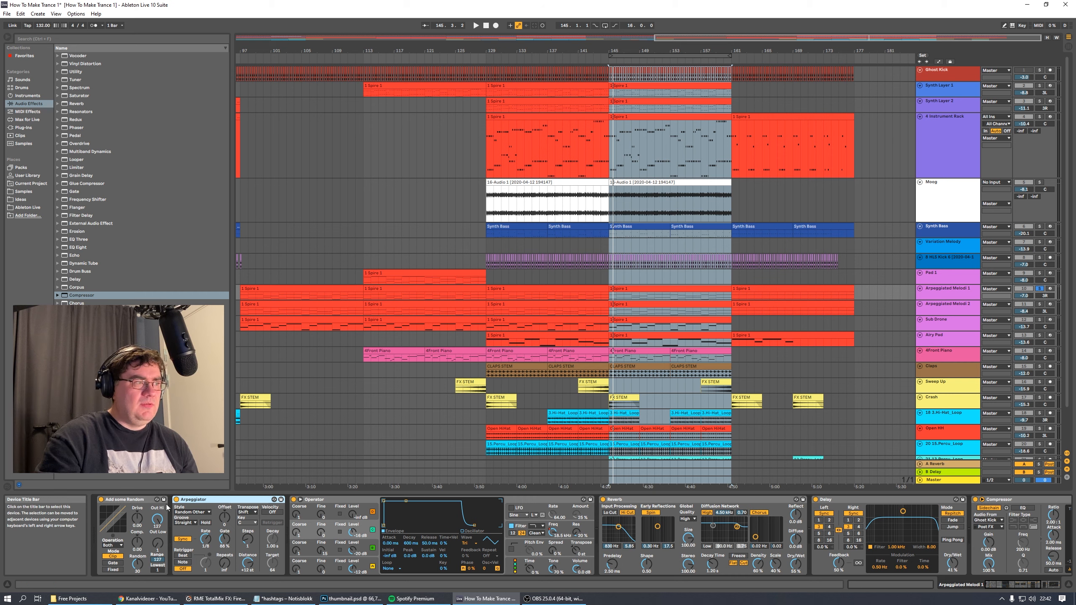
{"action": "left_click", "coordinate": [124, 499]}
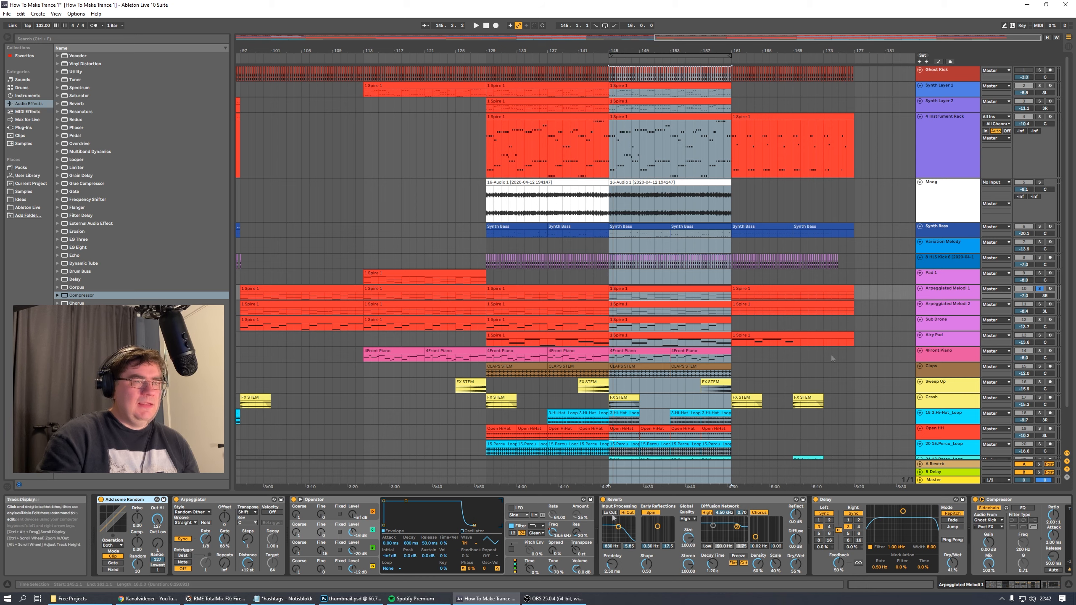
{"action": "left_click", "coordinate": [708, 503]}
{"action": "left_click", "coordinate": [884, 500]}
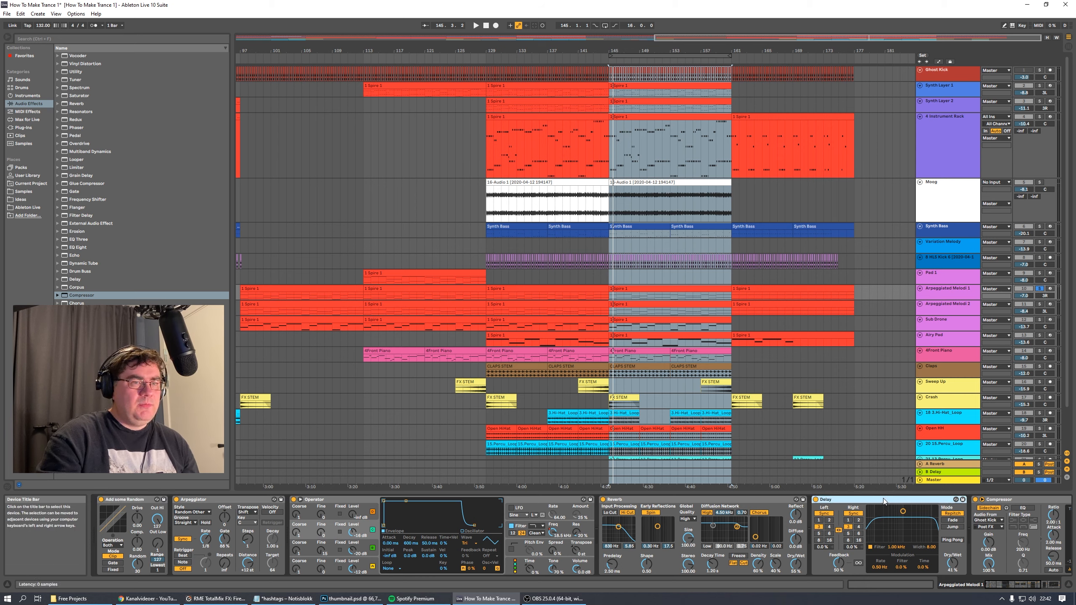
{"action": "scroll", "coordinate": [883, 500], "scroll_direction": "right", "scroll_amount": 5}
{"action": "left_click", "coordinate": [754, 500]}
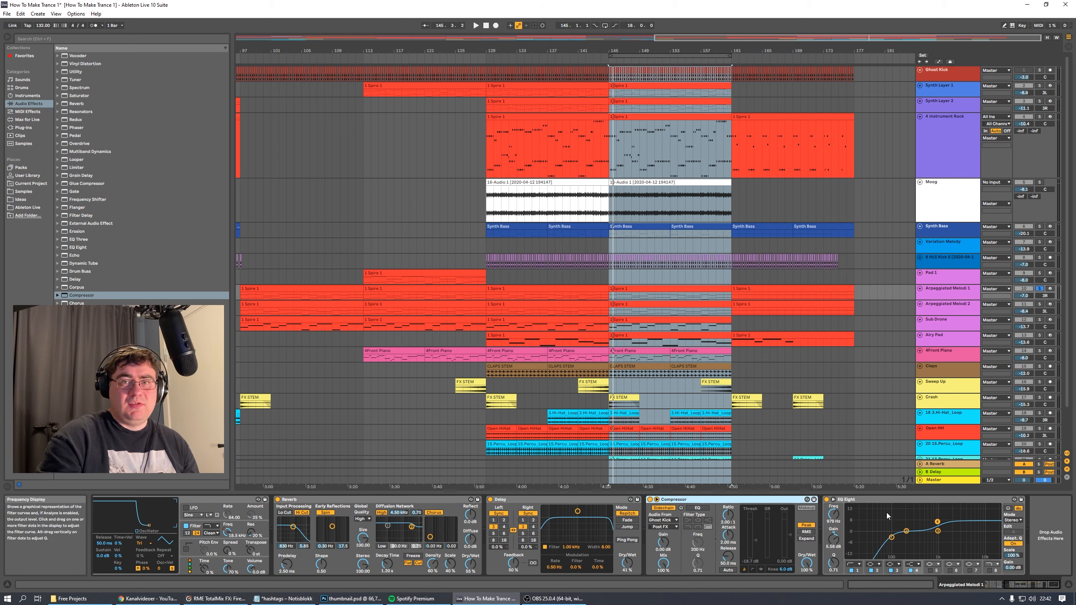
{"action": "left_click", "coordinate": [916, 502]}
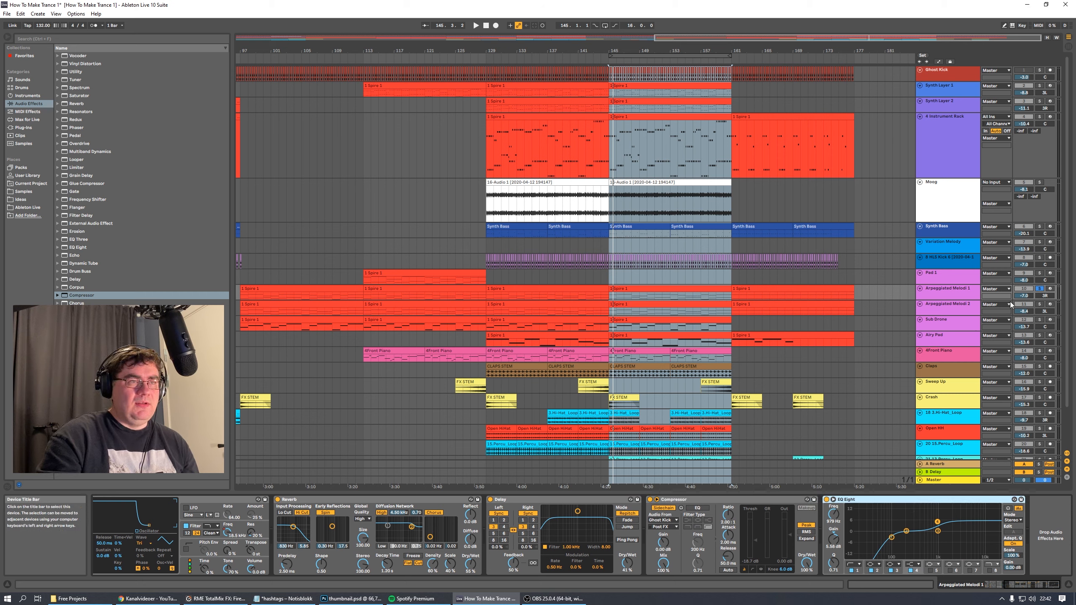
Play the soloed Arpeggiated Melodi 1 and compare its sound with EQ Eight off and on
{"action": "left_click", "coordinate": [826, 502]}
{"action": "key", "text": "space"}
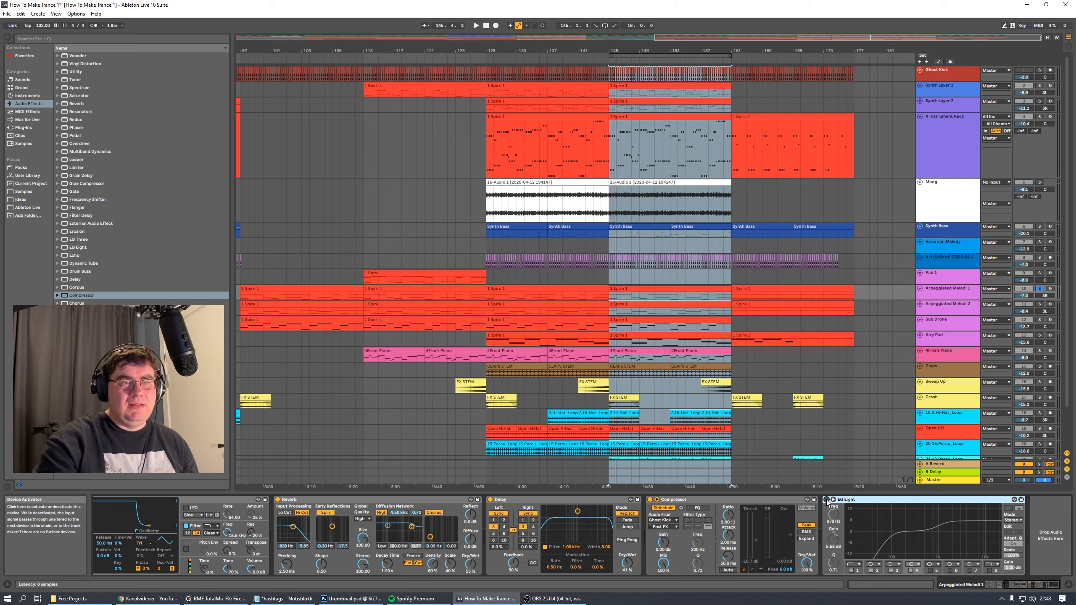
{"action": "key", "text": "space"}
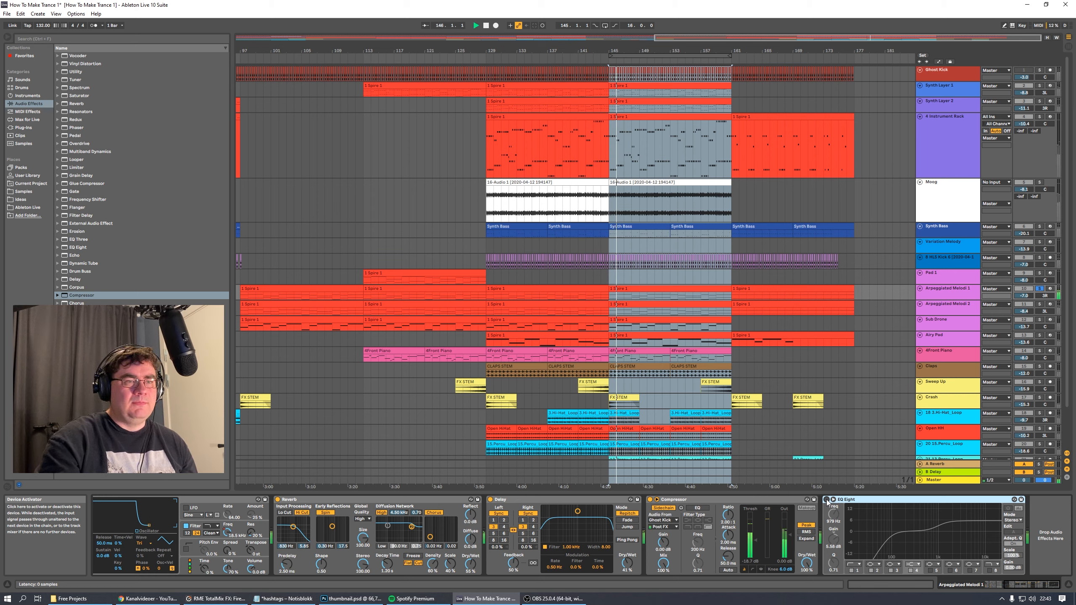
{"action": "left_click", "coordinate": [826, 500]}
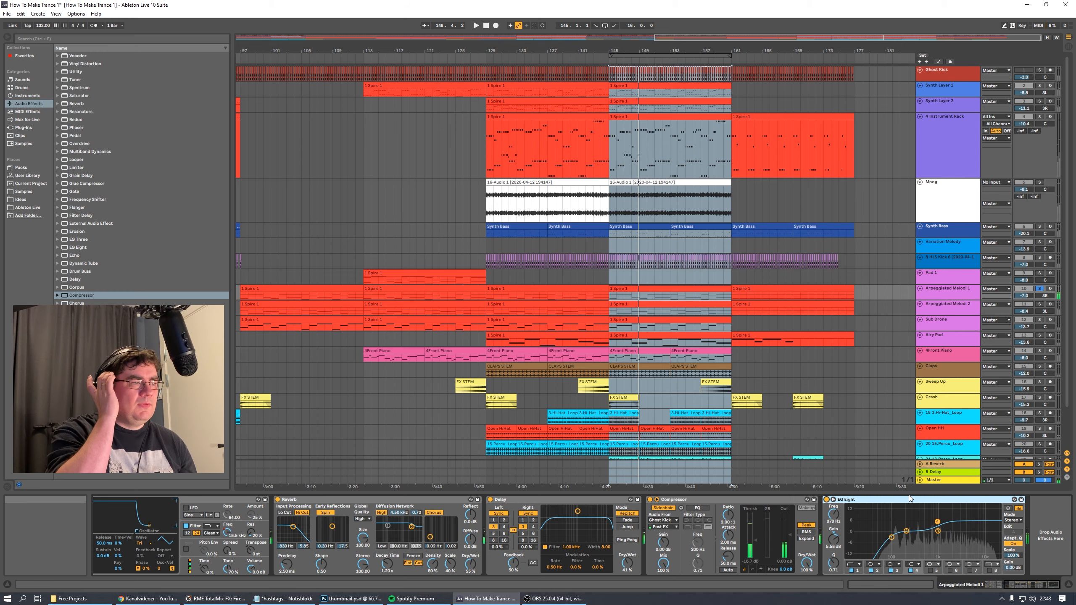
Set the transpose distance of Arpeggiated Melodi 1's Arpeggiator to +7 and play the loop from bar 145
{"action": "left_click", "coordinate": [993, 585]}
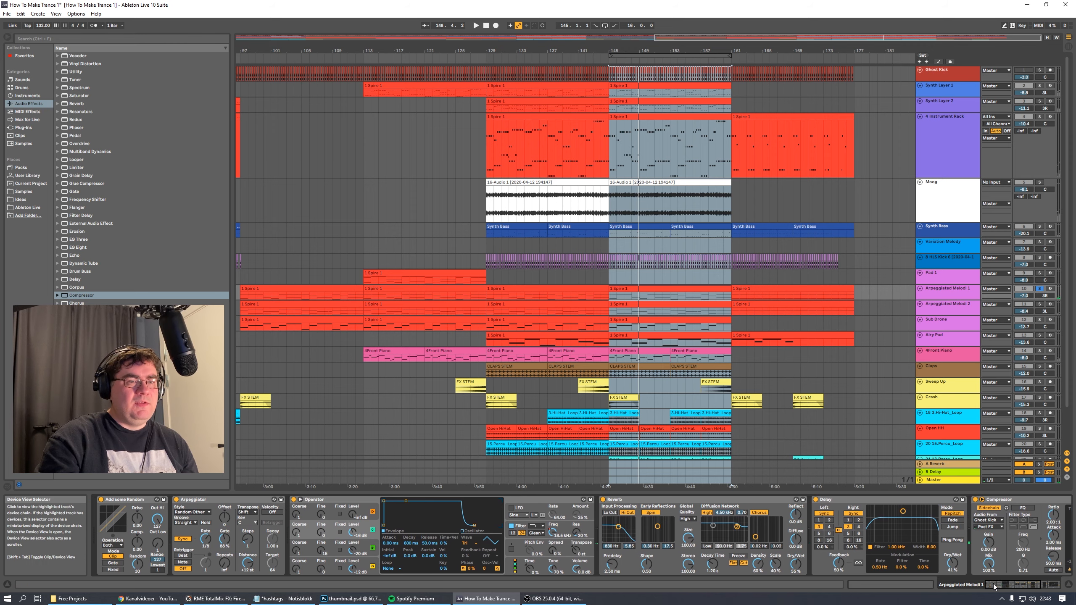
{"action": "left_click_drag", "start_coordinate": [778, 38], "coordinate": [860, 55]}
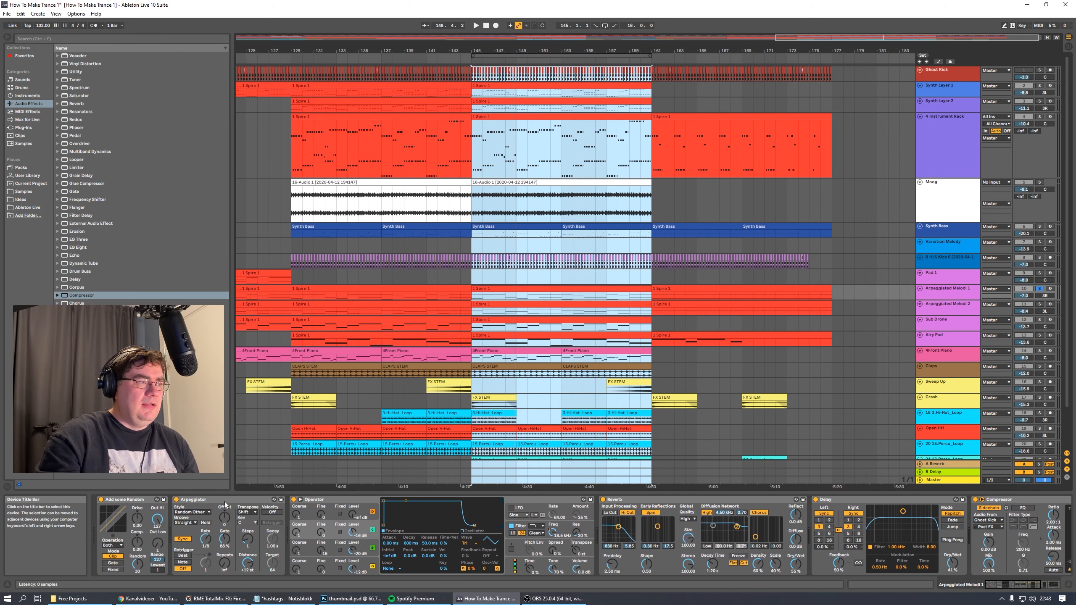
{"action": "left_click", "coordinate": [226, 499]}
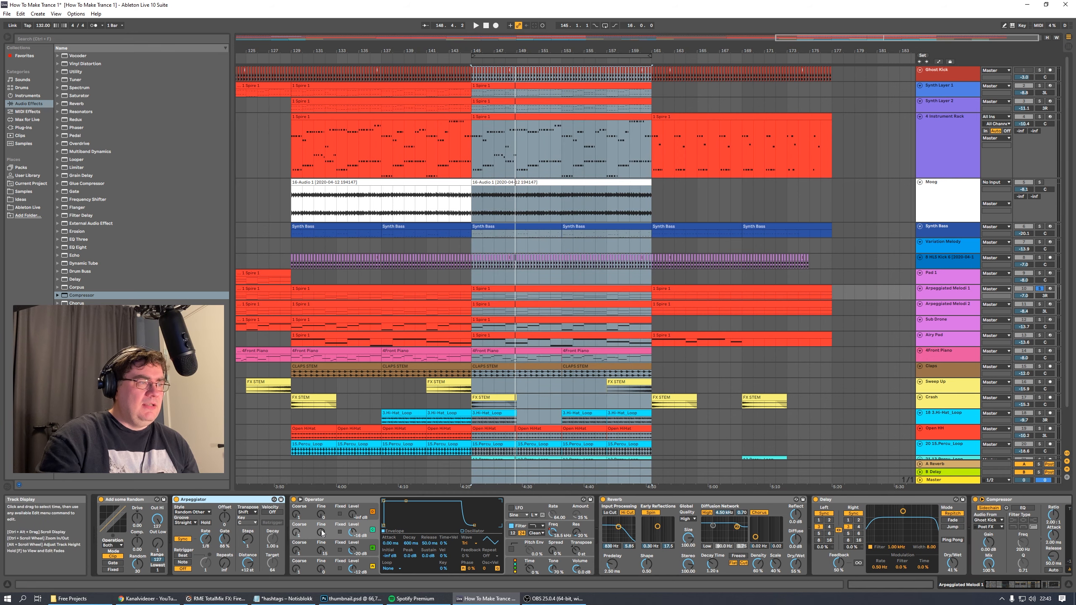
{"action": "left_click_drag", "start_coordinate": [248, 563], "coordinate": [248, 567]}
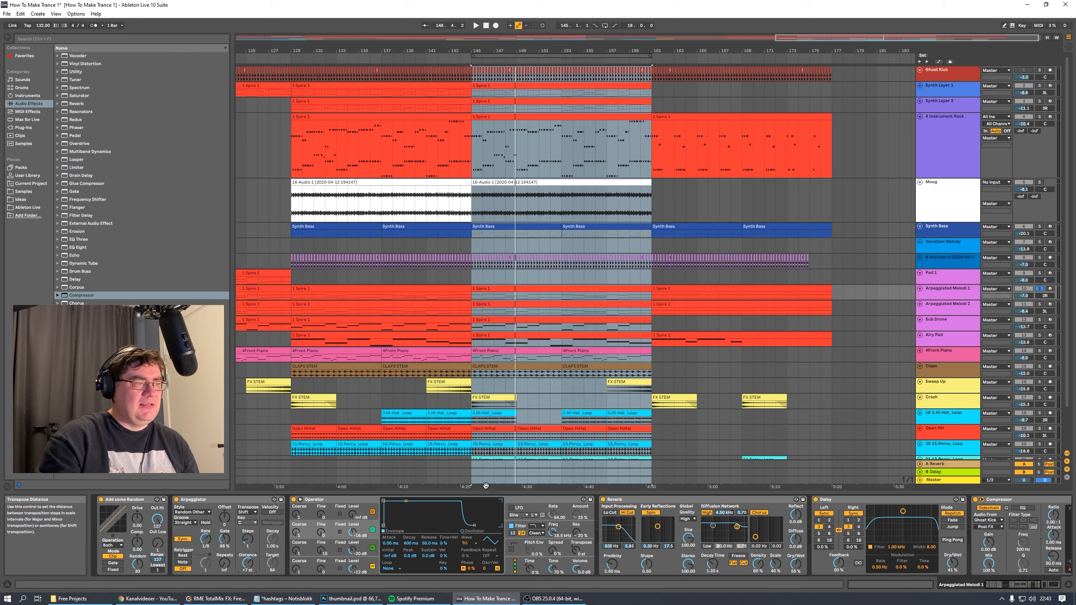
{"action": "key", "text": "space"}
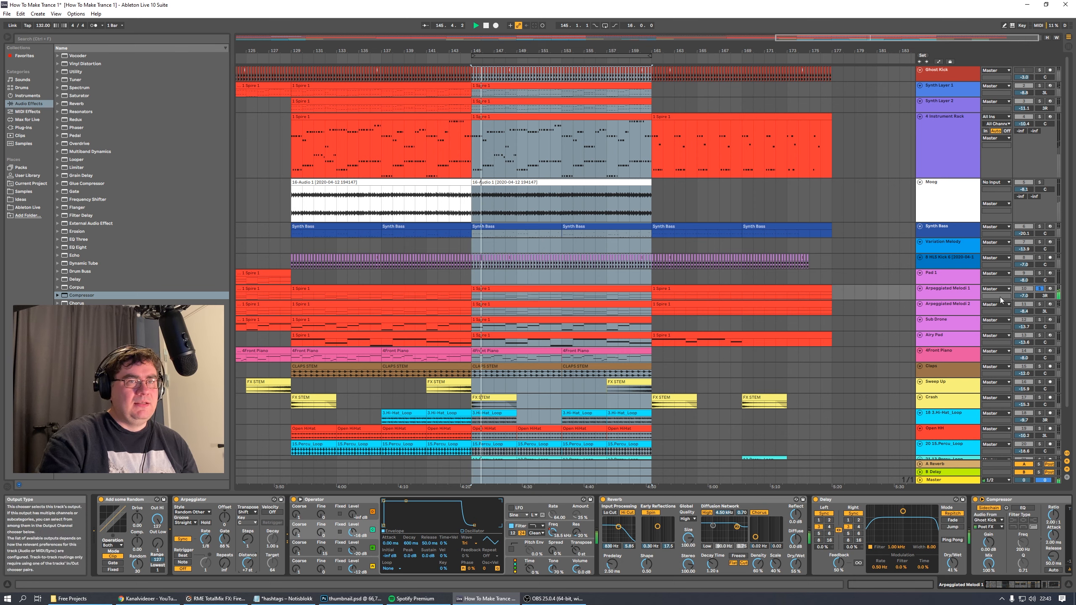
Solo Synth Bass alongside Arpeggiated Melodi 1, audition the altered transposition, and return the Arpeggiator's distance to +12
{"action": "left_click", "coordinate": [1039, 227], "text": "ctrl"}
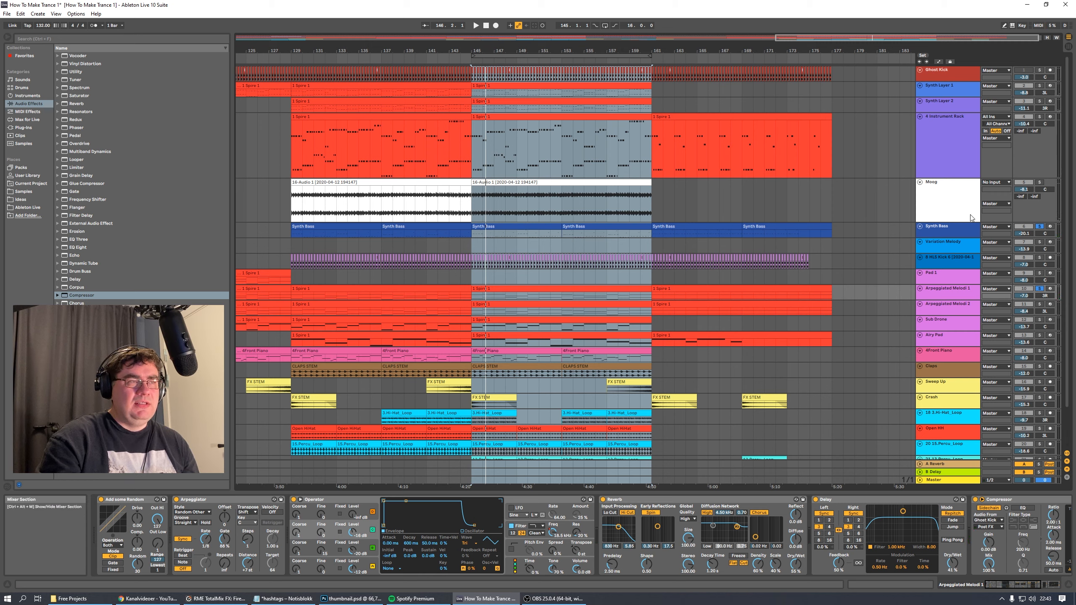
{"action": "key", "text": "space"}
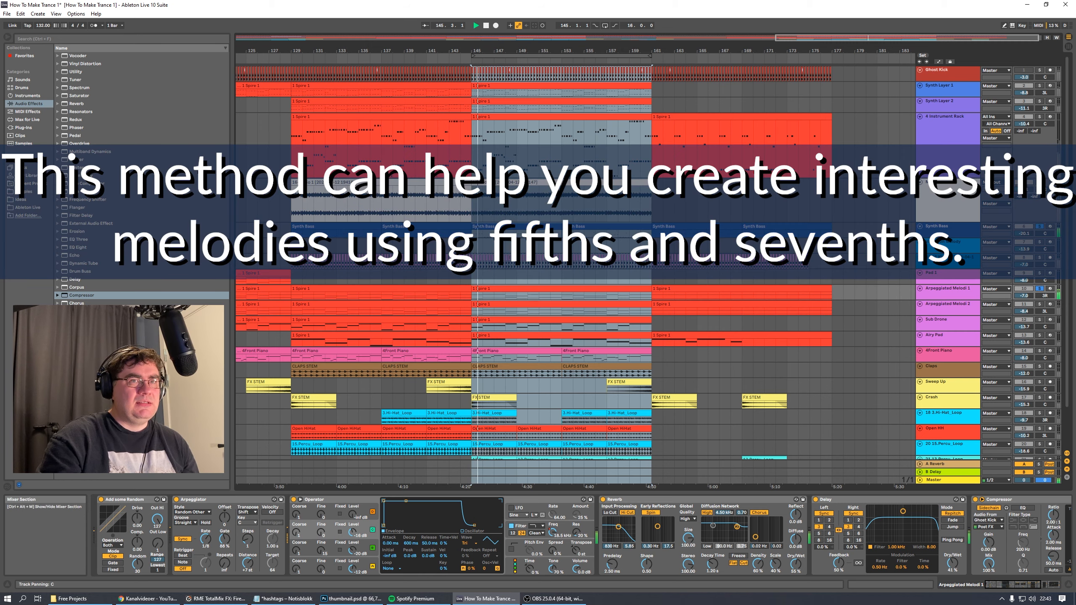
{"action": "scroll", "coordinate": [663, 399], "scroll_direction": "down", "scroll_amount": 3}
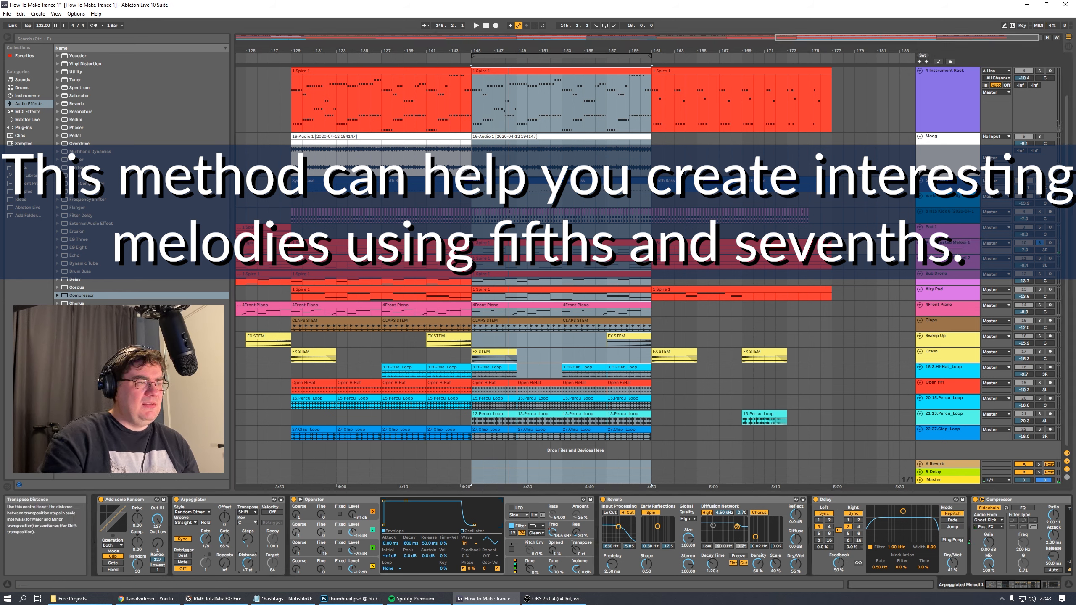
{"action": "key", "text": "space"}
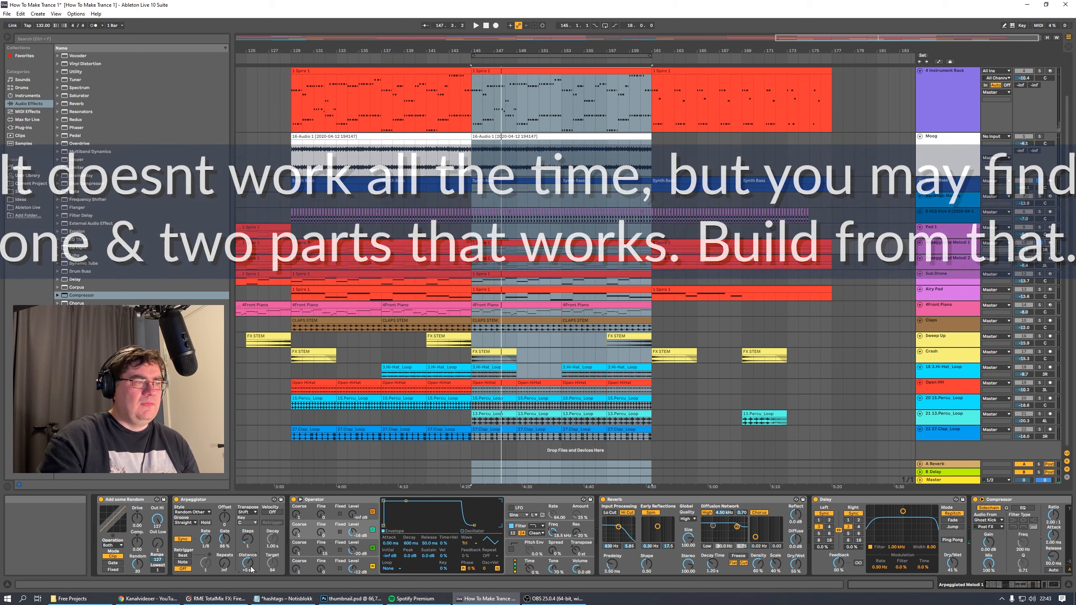
{"action": "left_click_drag", "start_coordinate": [247, 563], "coordinate": [247, 521]}
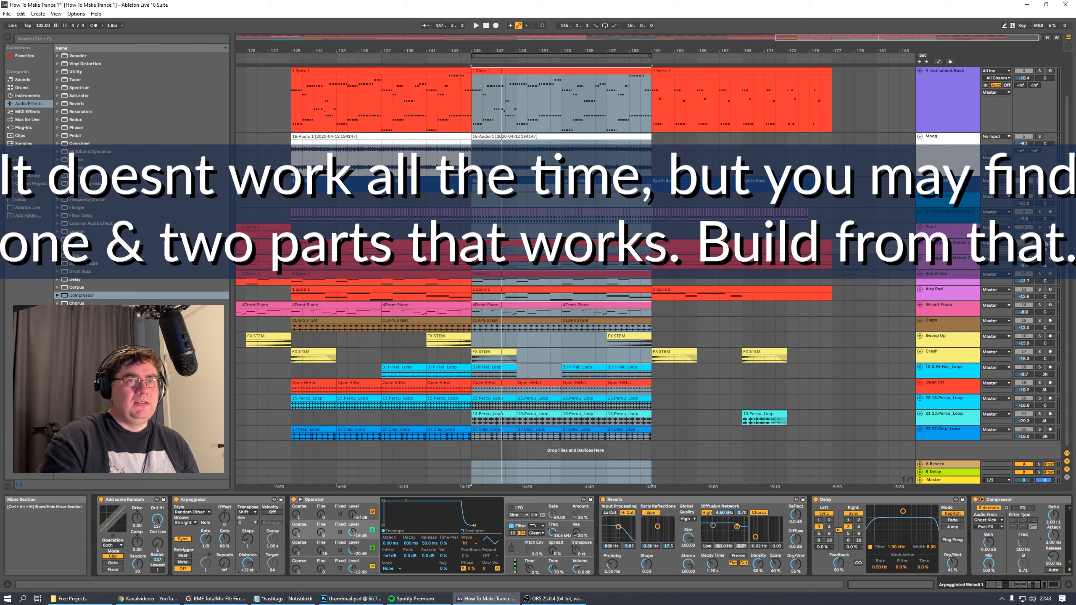
{"action": "key", "text": "space"}
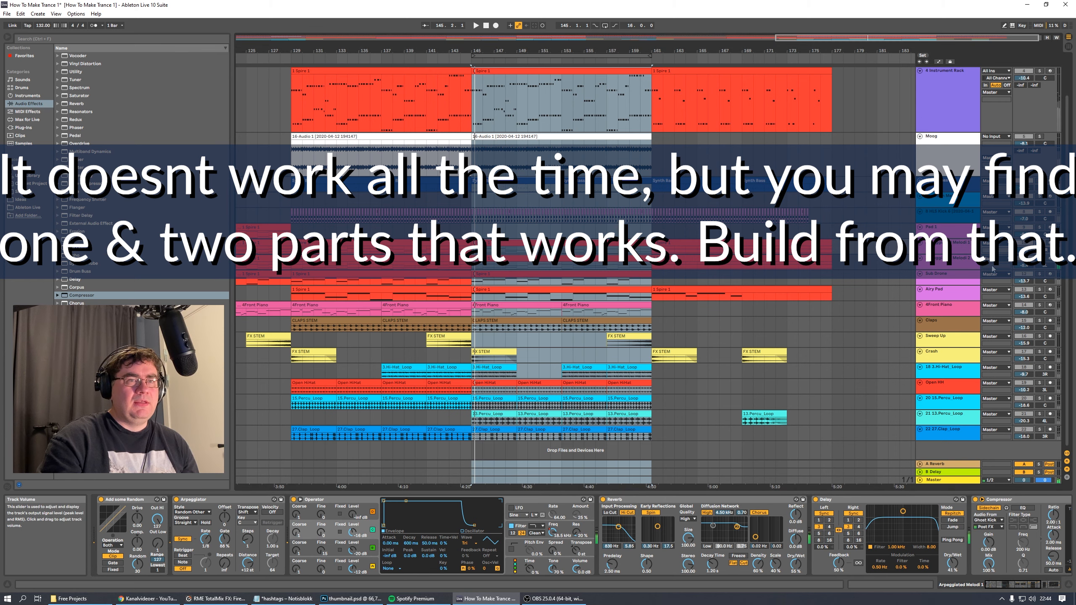
Solo Arpeggiated Melodi 2 and examine its device chain from the Arpeggiator to the EQ Eight curve
{"action": "left_click", "coordinate": [1003, 270]}
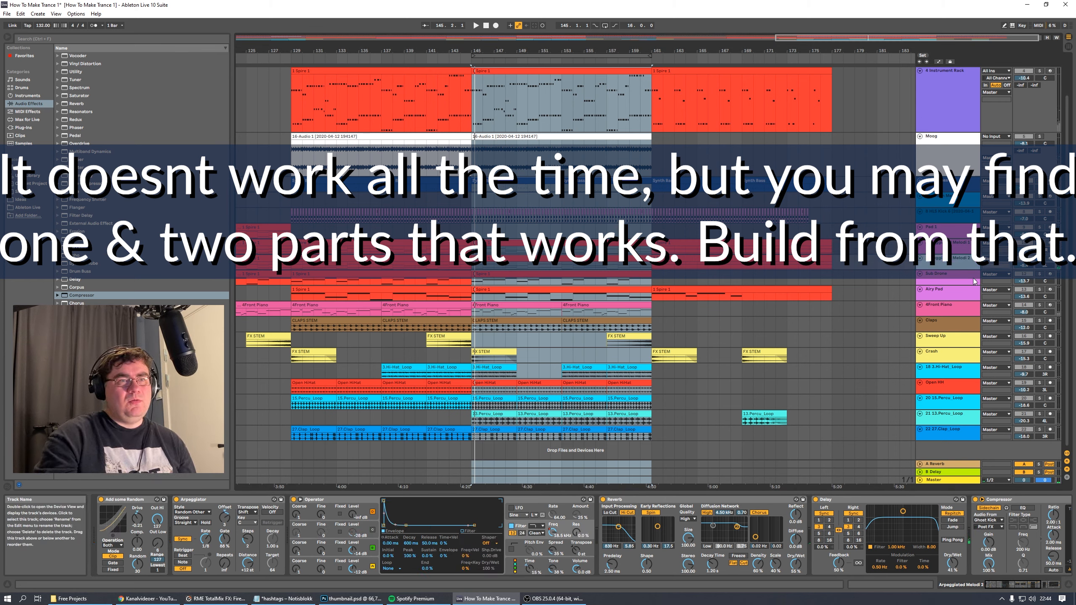
{"action": "left_click", "coordinate": [963, 250]}
{"action": "left_click", "coordinate": [959, 265]}
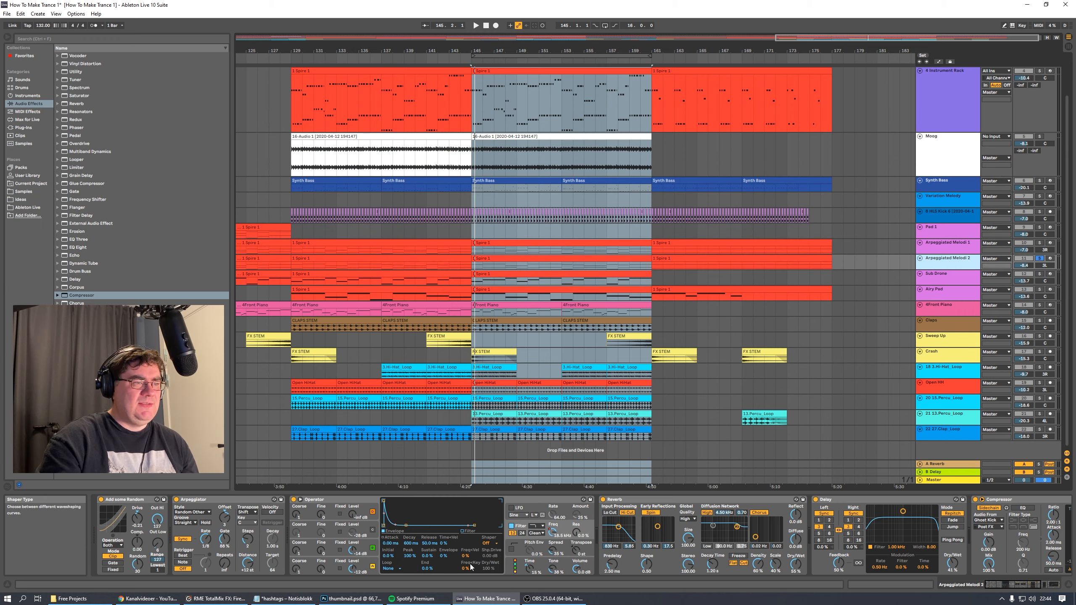
{"action": "left_click", "coordinate": [228, 522]}
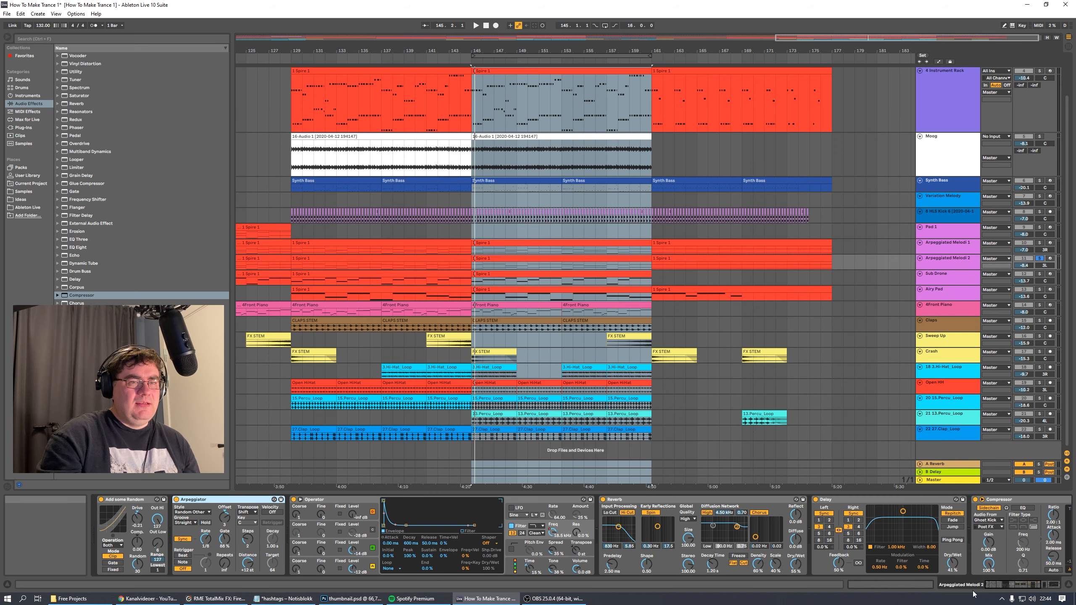
{"action": "scroll", "coordinate": [803, 512], "scroll_direction": "right", "scroll_amount": 3}
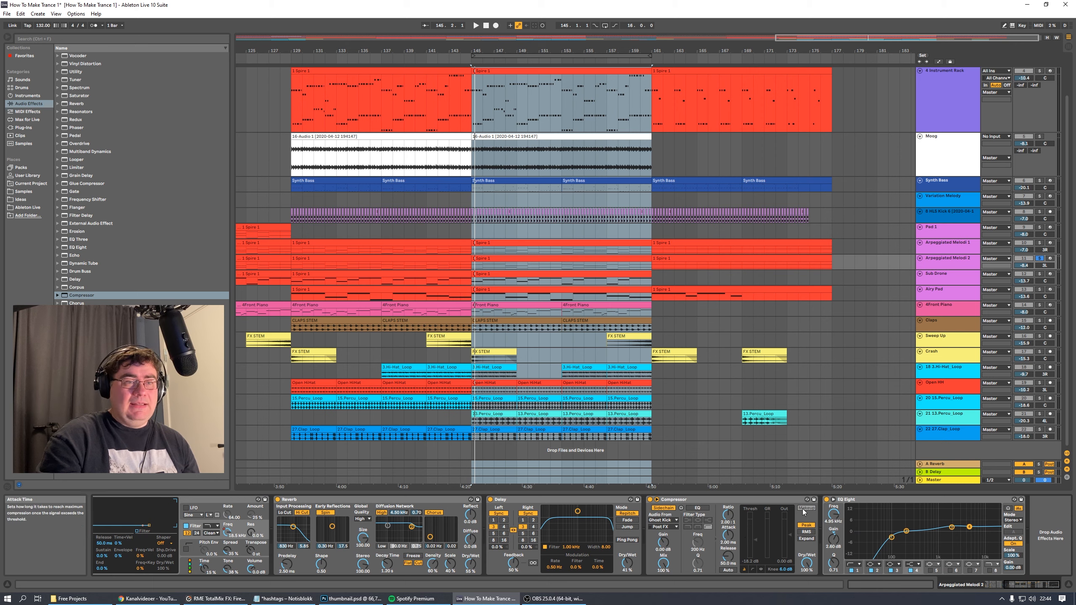
{"action": "left_click", "coordinate": [865, 502]}
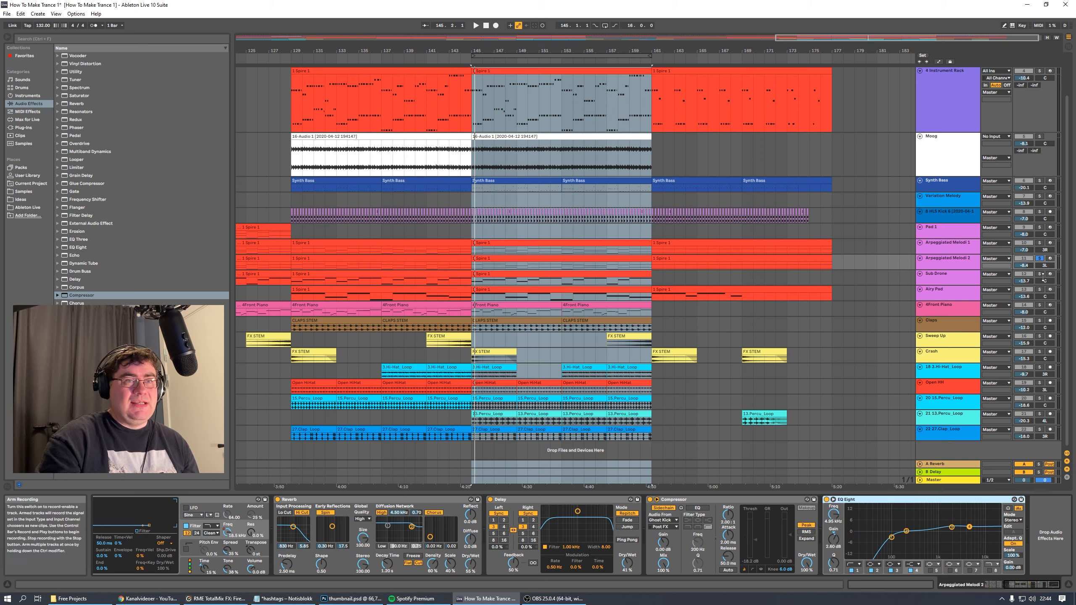
Play Arpeggiated Melodi 1 and Arpeggiated Melodi 2 alternately and together in solo to compare the two layers
{"action": "left_click", "coordinate": [1039, 242], "text": "ctrl"}
{"action": "key", "text": "space"}
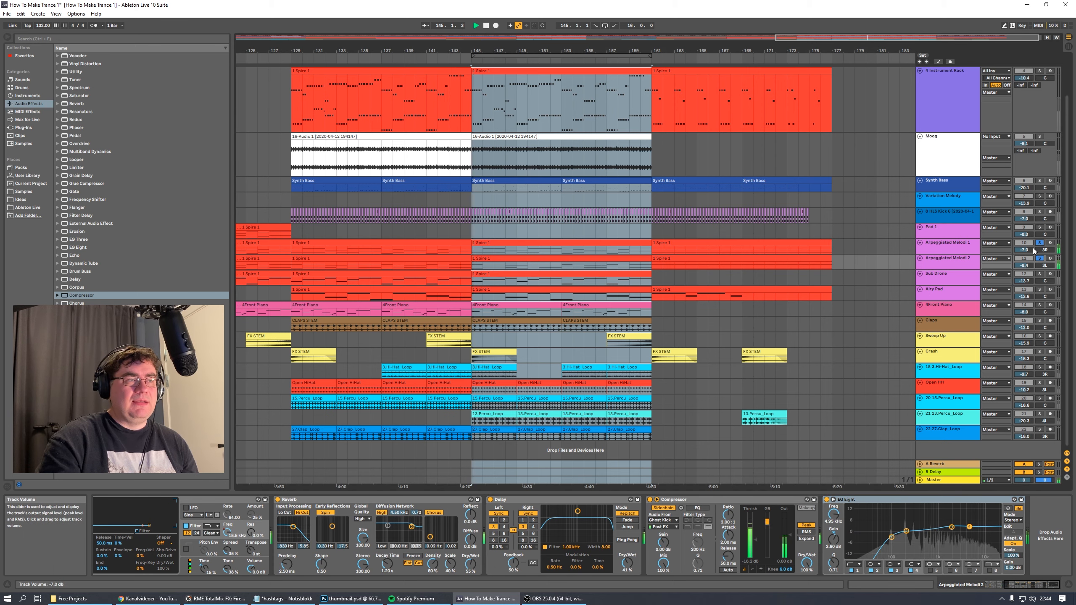
{"action": "left_click", "coordinate": [1040, 243]}
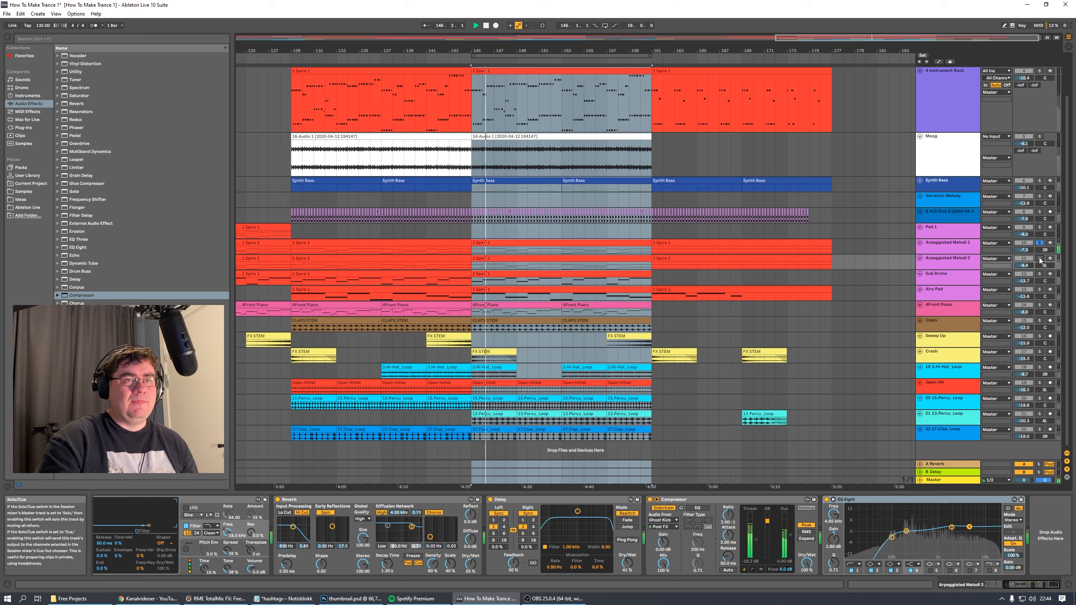
{"action": "left_click", "coordinate": [1040, 244], "text": "ctrl"}
{"action": "key", "text": "space"}
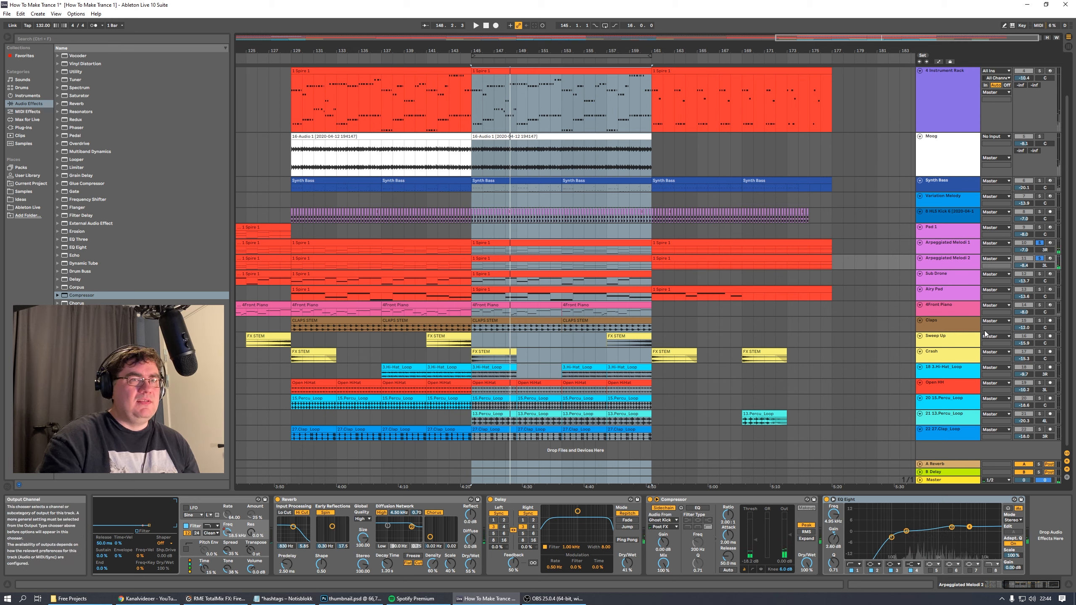
Solo Sub Drone on its own, play it from bar 145 and compare it with Synth Bass
{"action": "left_click", "coordinate": [1039, 273], "text": "ctrl"}
{"action": "key", "text": "space"}
{"action": "left_click", "coordinate": [1039, 243]}
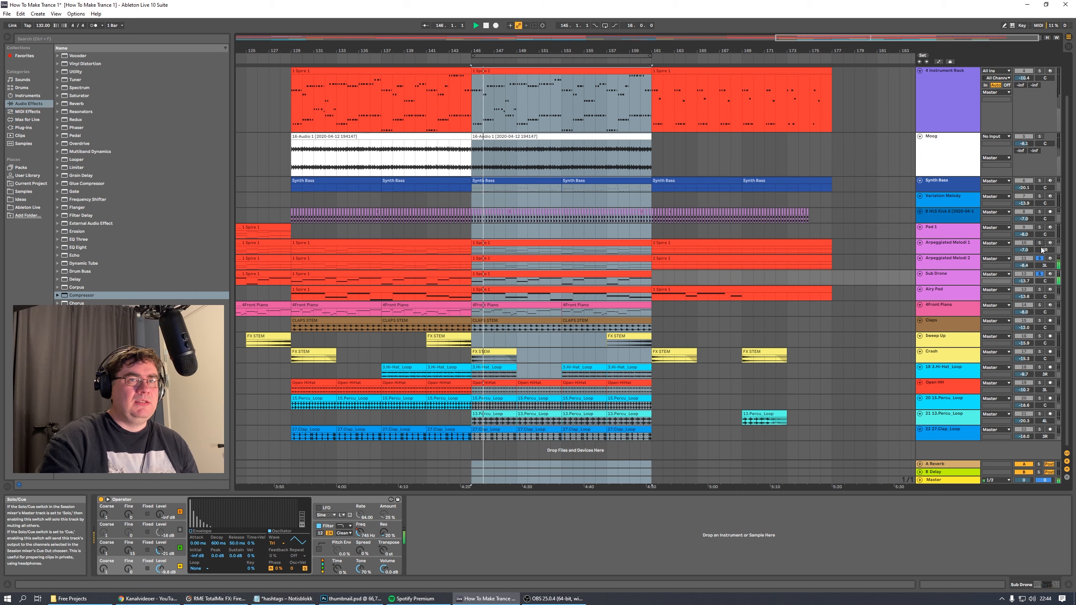
{"action": "left_click", "coordinate": [948, 276]}
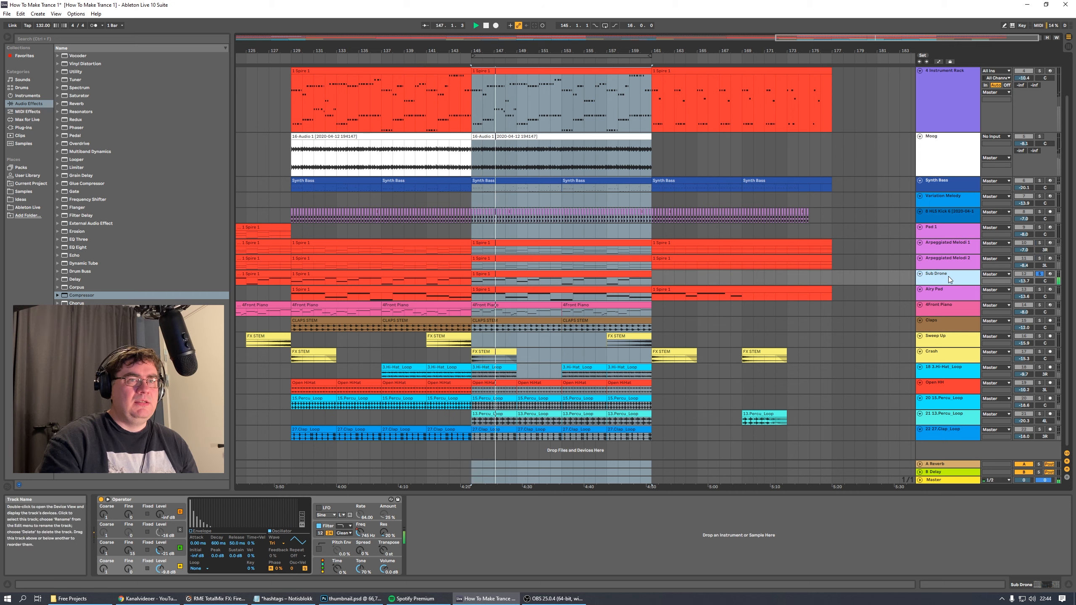
{"action": "left_click", "coordinate": [1039, 181], "text": "ctrl"}
{"action": "left_click", "coordinate": [1039, 182]}
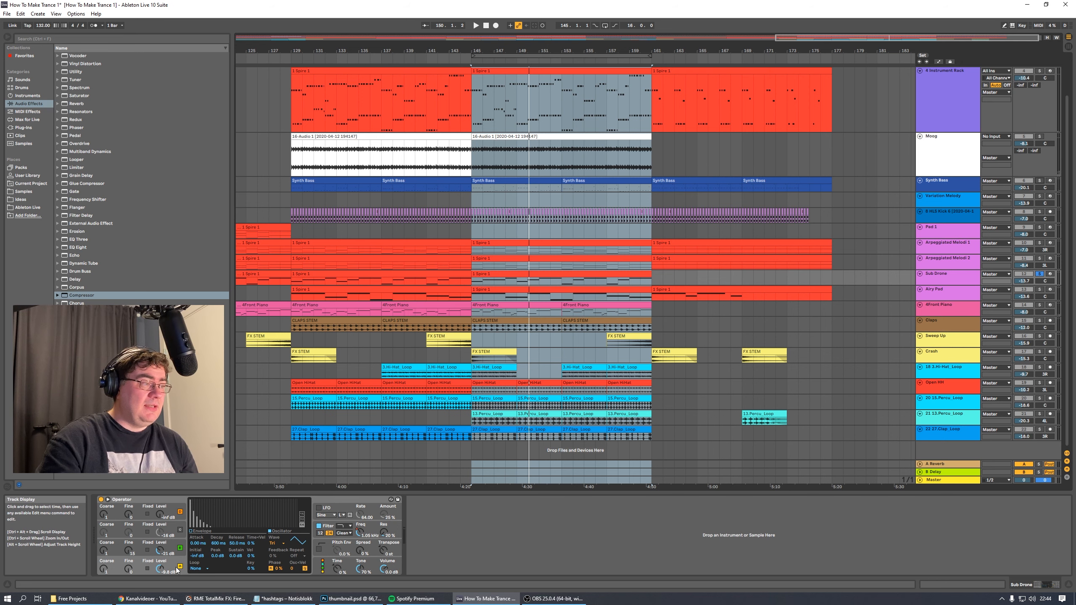
Examine oscillator B and its waveform in Sub Drone's Operator, and take the track out of solo
{"action": "left_click", "coordinate": [138, 549]}
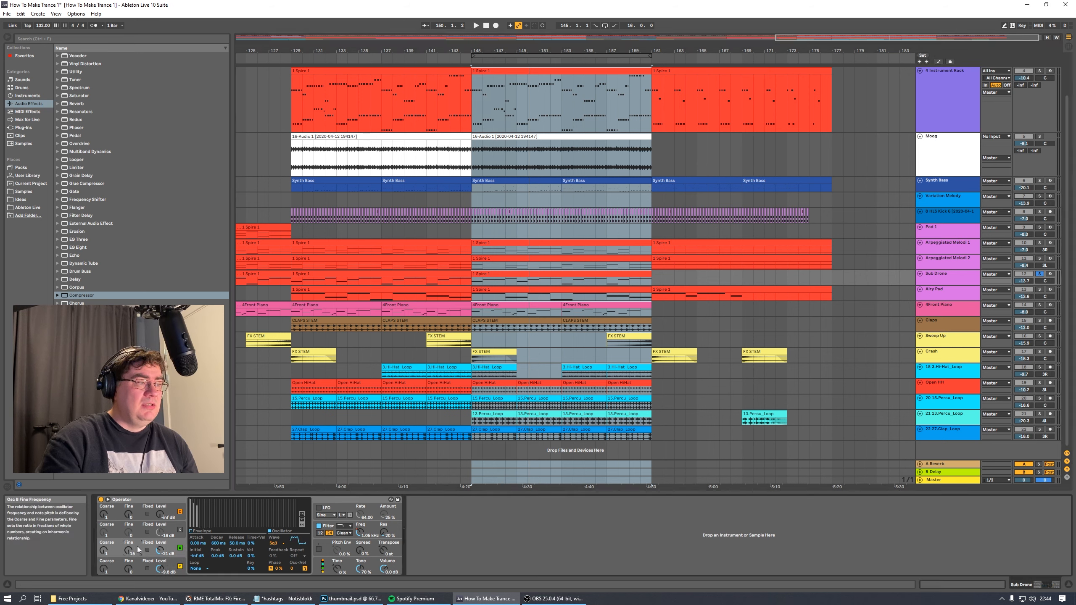
{"action": "left_click", "coordinate": [272, 544]}
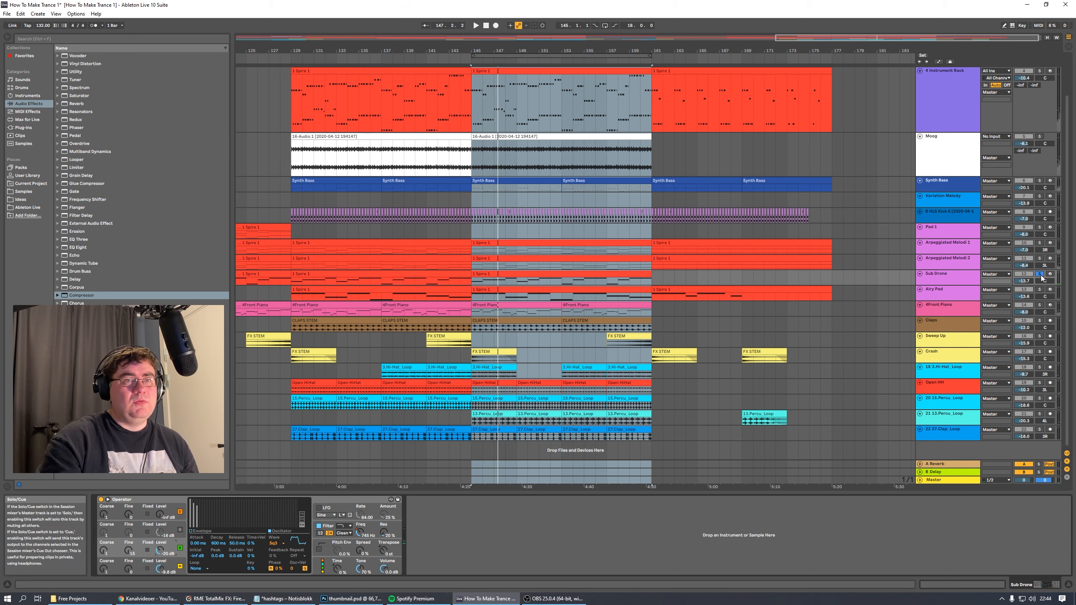
{"action": "left_click", "coordinate": [1040, 274]}
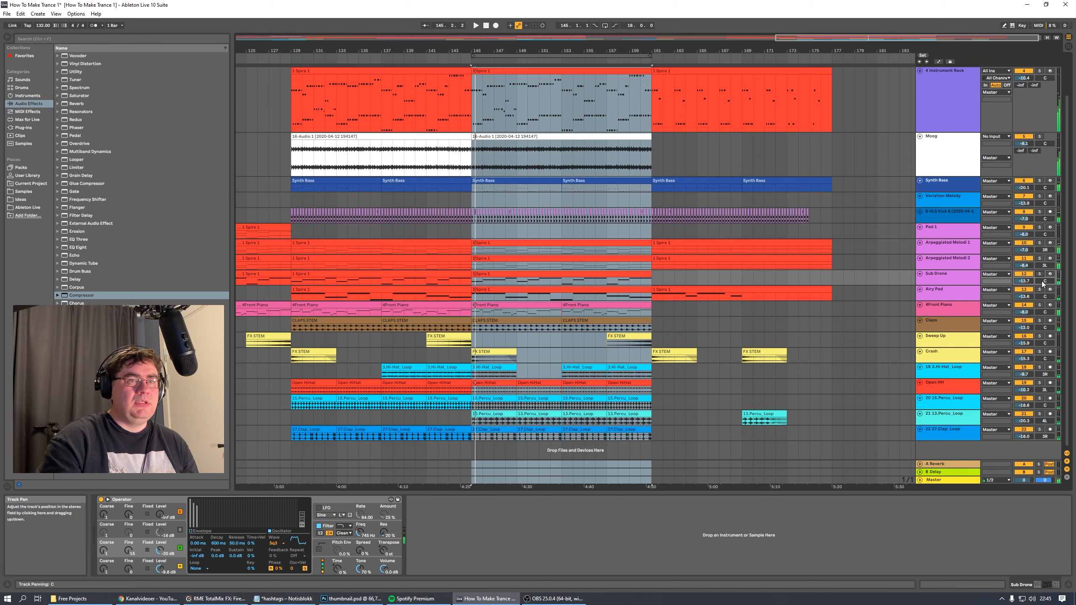
Solo the 4Front Piano track, open its instrument's plug-in window and move that window clear of the device chain
{"action": "left_click", "coordinate": [948, 314]}
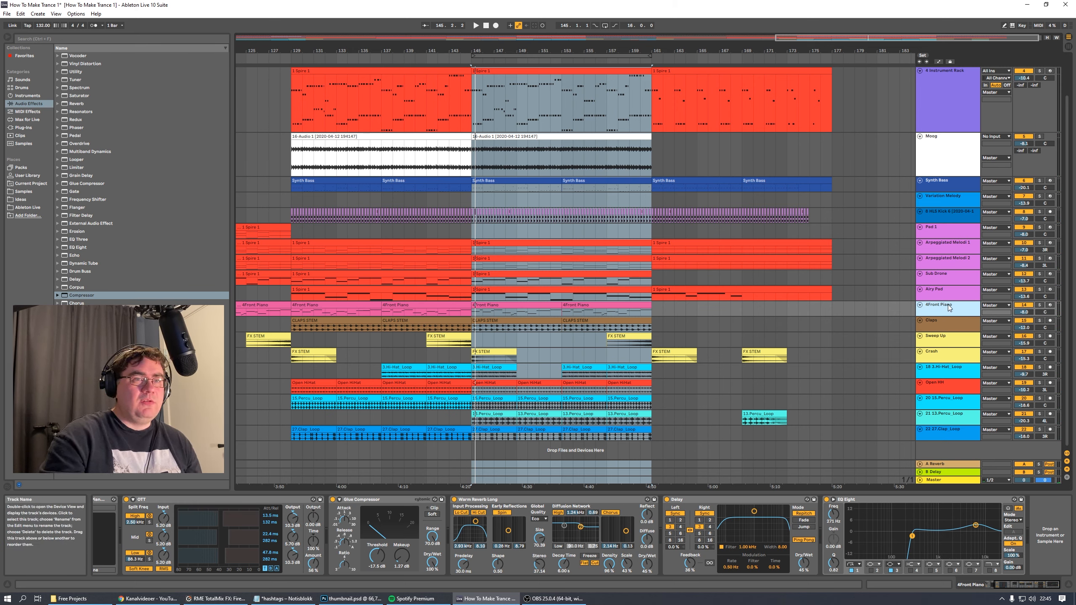
{"action": "left_click", "coordinate": [1040, 304]}
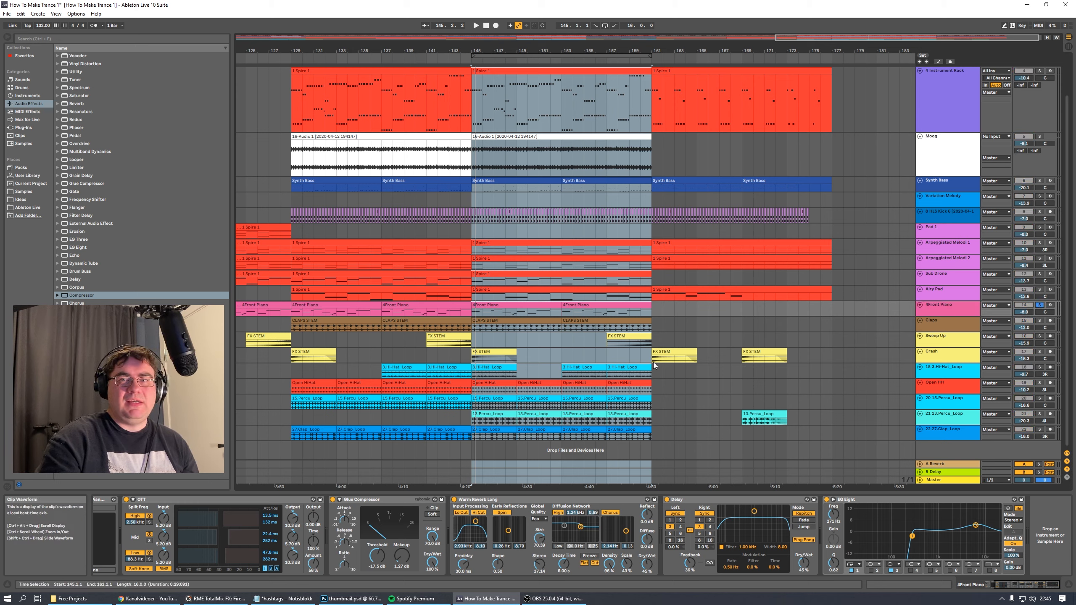
{"action": "left_click_drag", "start_coordinate": [1008, 584], "coordinate": [993, 585]}
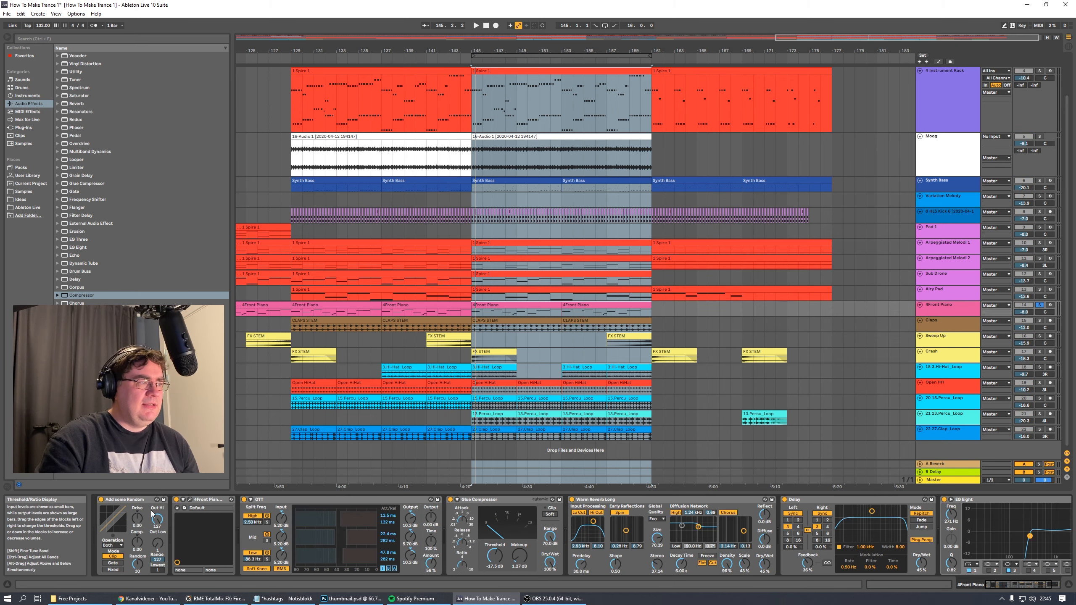
{"action": "left_click", "coordinate": [190, 500]}
{"action": "left_click_drag", "start_coordinate": [501, 344], "coordinate": [459, 279]}
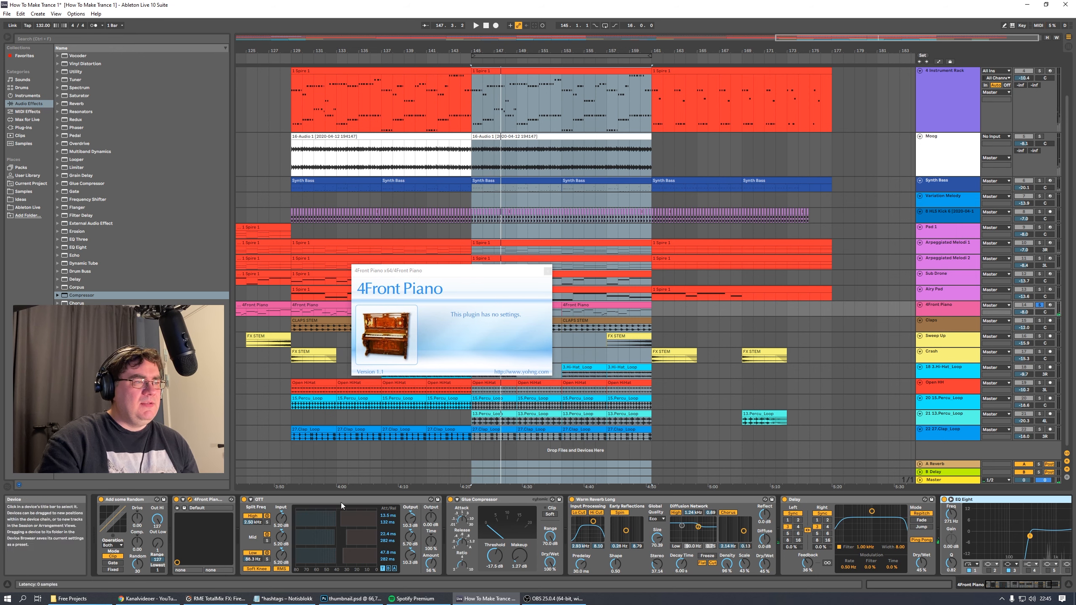
Examine the 4Front Piano device chain from Add some Random through OTT, Glue Compressor, Warm Reverb Long and Delay to EQ Eight
{"action": "left_click", "coordinate": [339, 501]}
{"action": "left_click", "coordinate": [135, 500]}
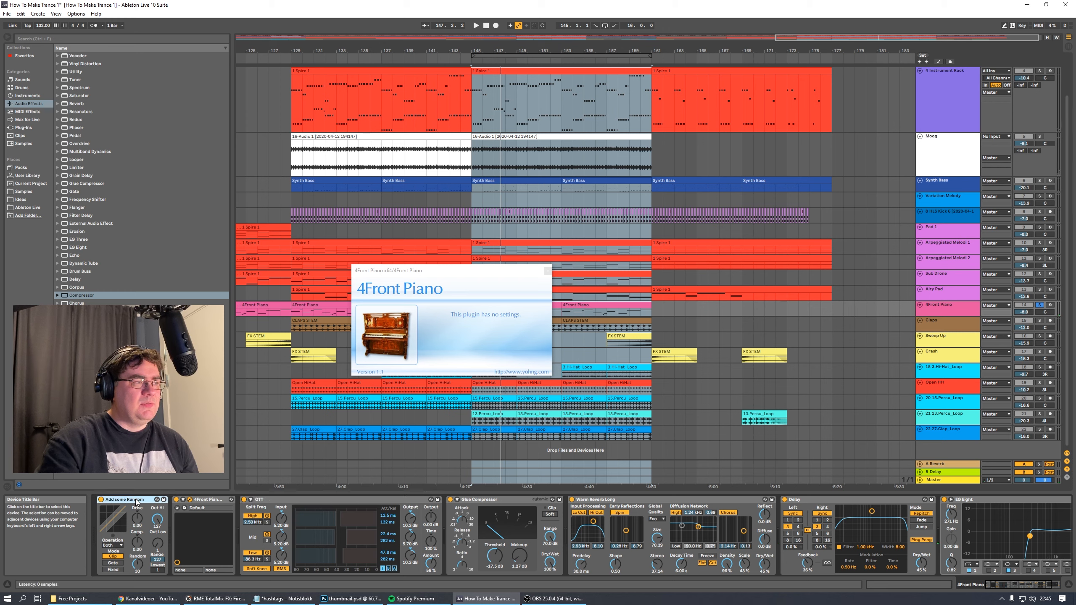
{"action": "left_click", "coordinate": [289, 502]}
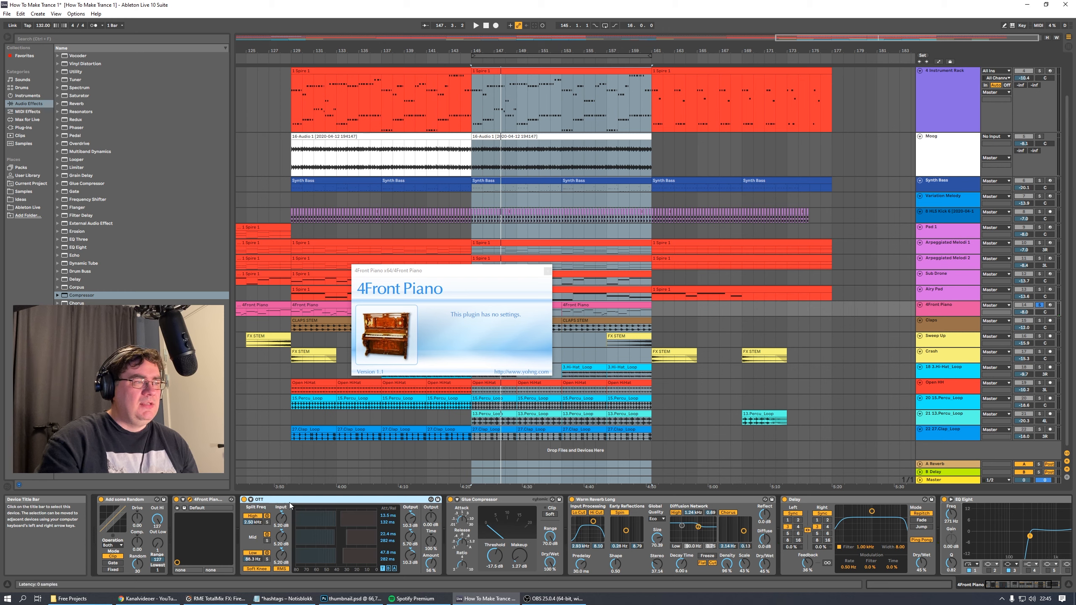
{"action": "left_click", "coordinate": [500, 500]}
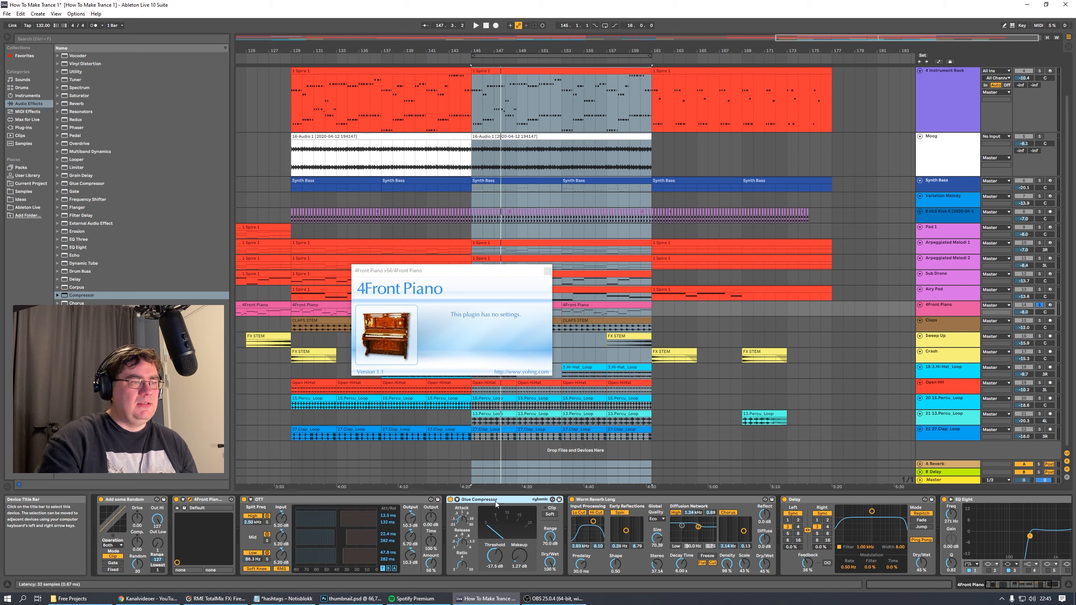
{"action": "left_click", "coordinate": [660, 499]}
{"action": "left_click", "coordinate": [833, 501]}
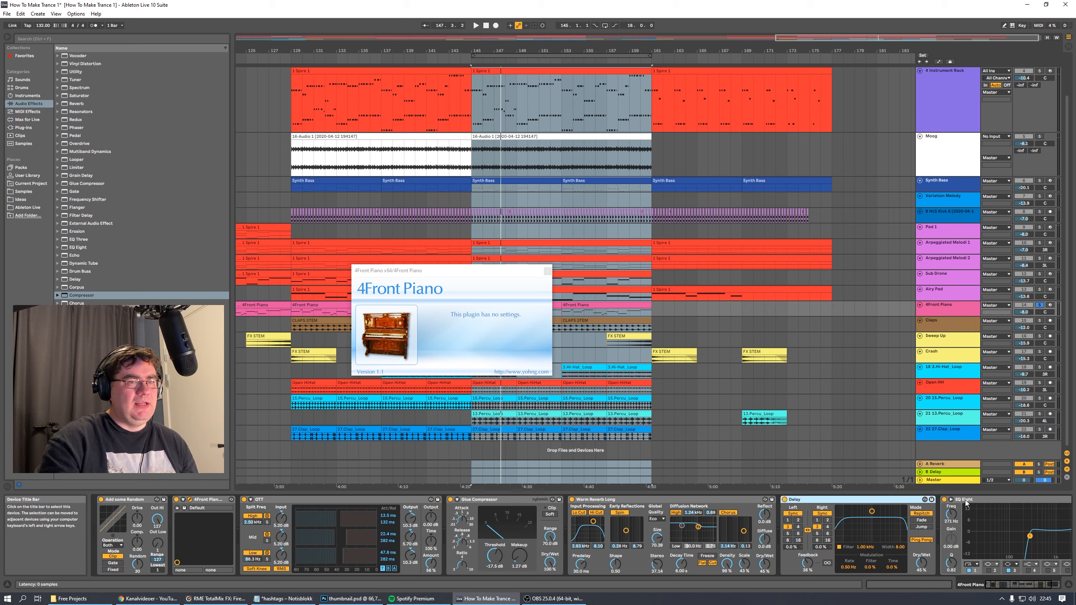
{"action": "left_click", "coordinate": [966, 500]}
{"action": "left_click", "coordinate": [1058, 585]}
Play the soloed piano while switching off EQ Eight, Delay, Warm Reverb Long, Glue Compressor and OTT one by one
{"action": "key", "text": "space"}
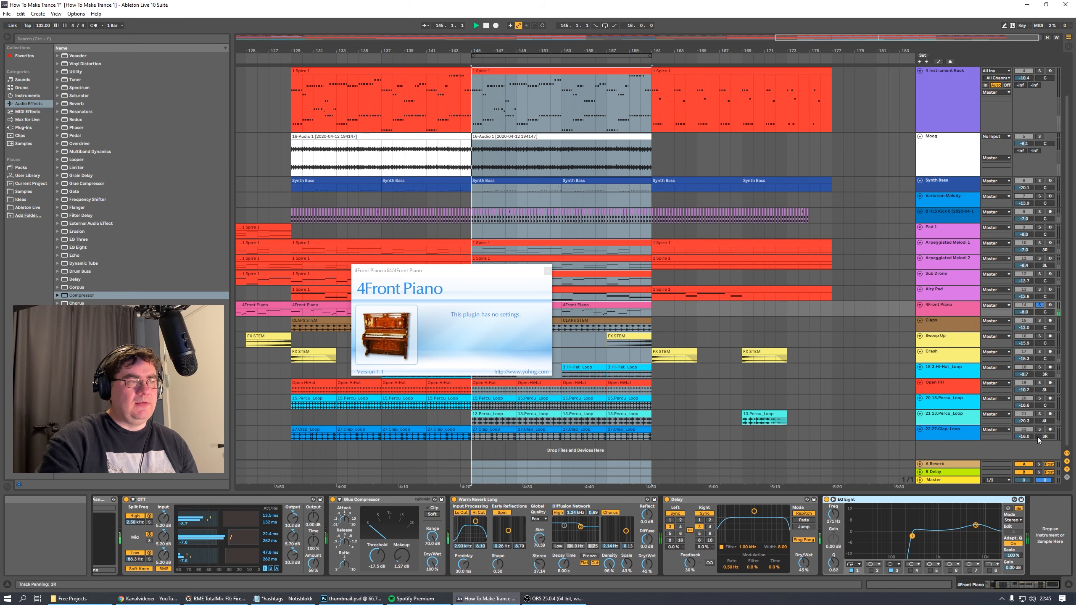
{"action": "left_click", "coordinate": [826, 500]}
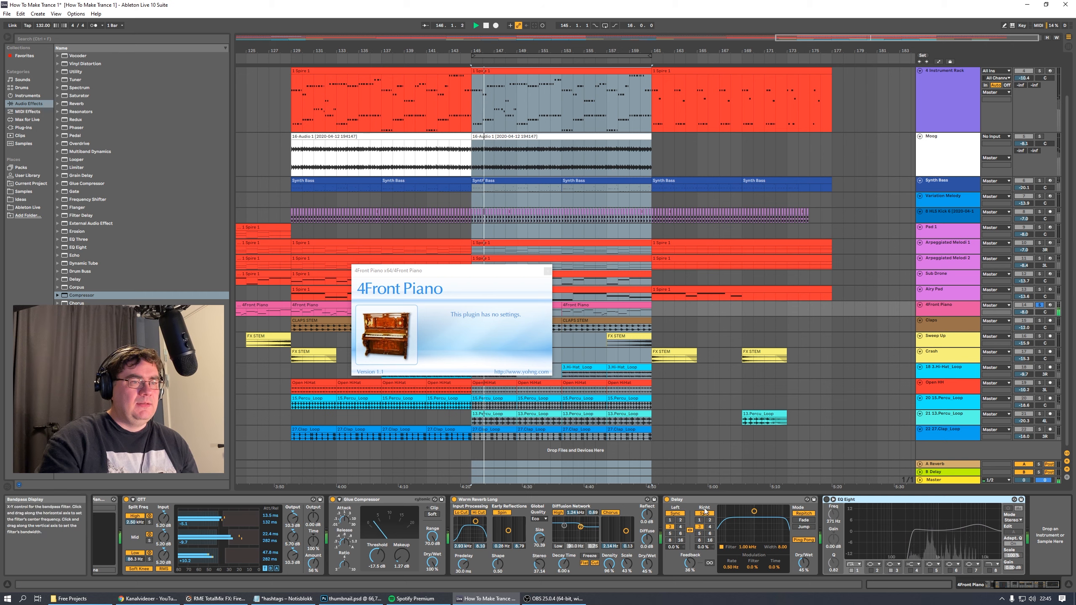
{"action": "left_click", "coordinate": [666, 499]}
{"action": "left_click", "coordinate": [454, 500]}
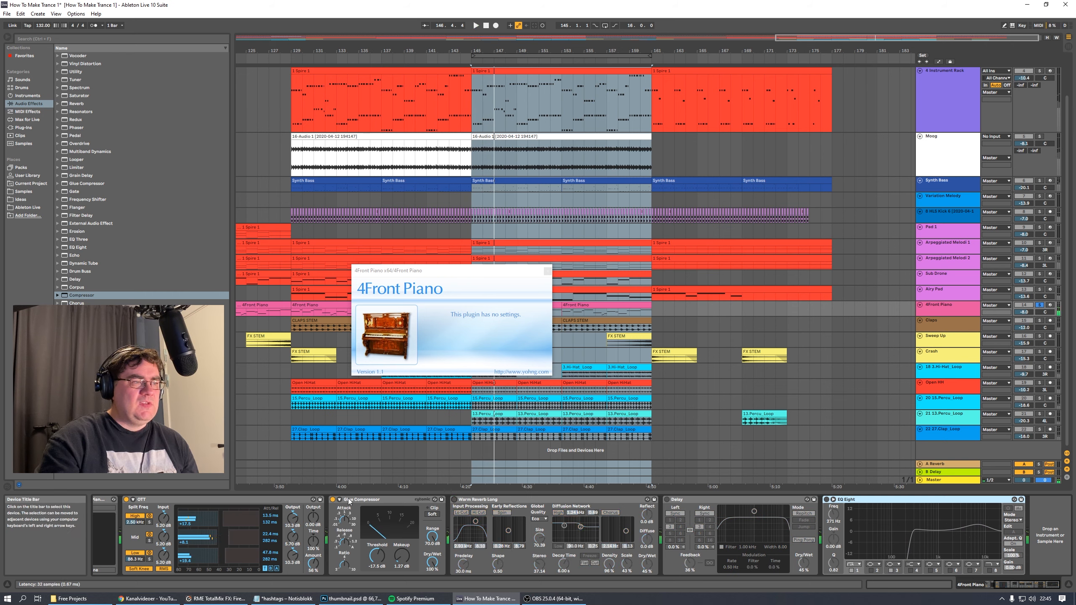
{"action": "left_click", "coordinate": [332, 500]}
{"action": "left_click", "coordinate": [126, 500]}
{"action": "key", "text": "space"}
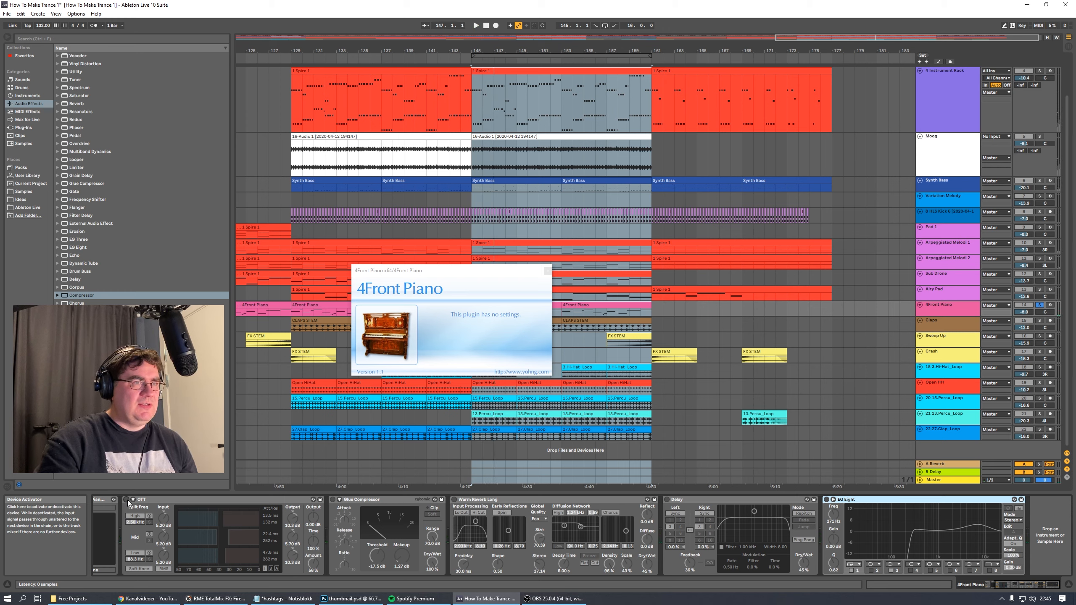
Replay the piano while switching OTT, Glue Compressor, Warm Reverb Long, Delay and EQ Eight back on in turn
{"action": "key", "text": "space"}
{"action": "left_click", "coordinate": [127, 500]}
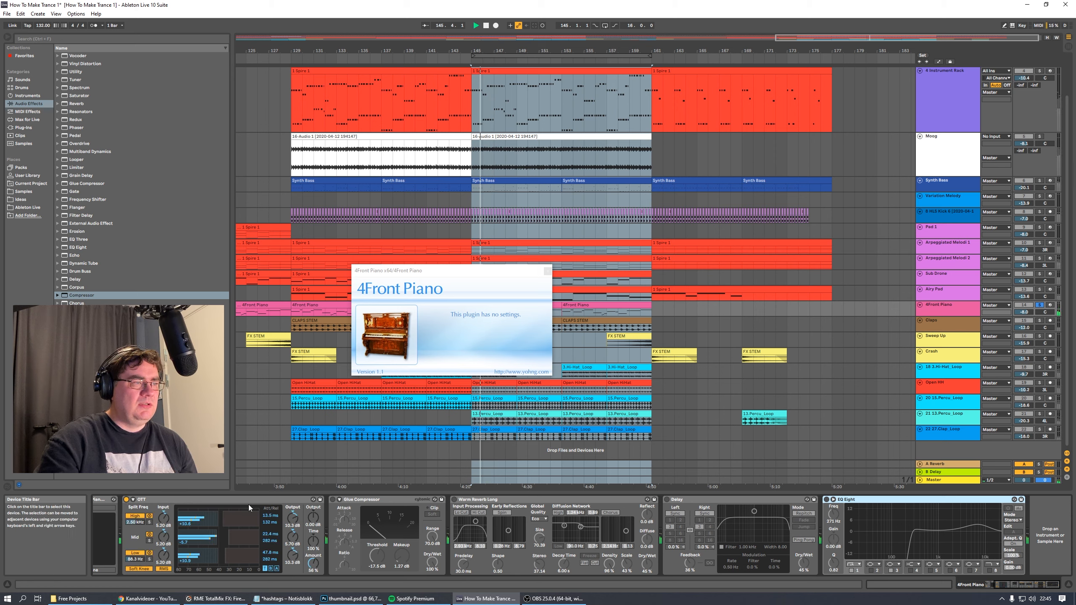
{"action": "left_click", "coordinate": [454, 499]}
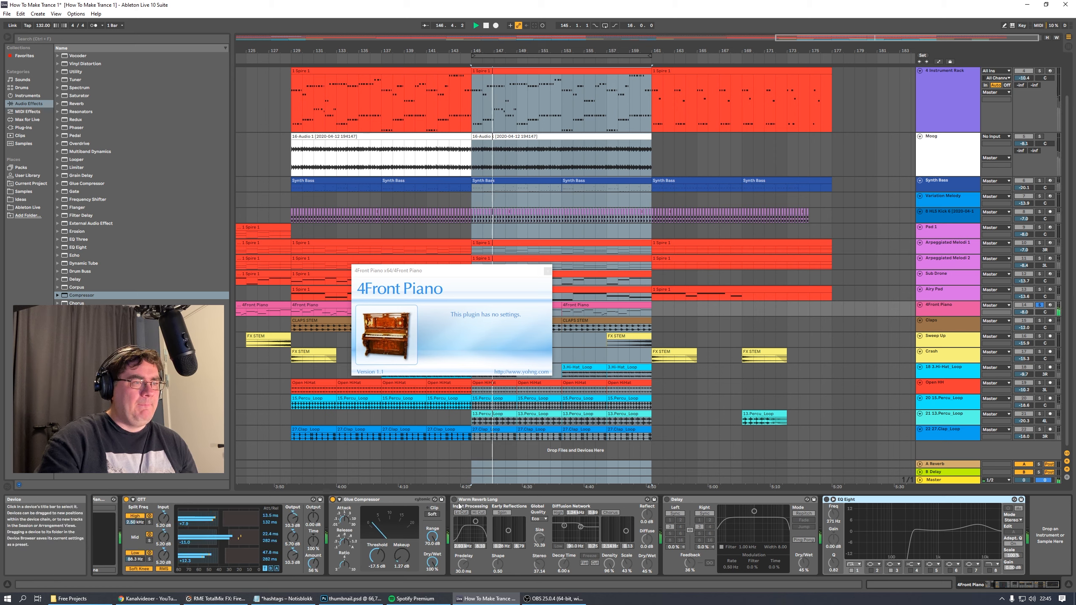
{"action": "left_click", "coordinate": [666, 500]}
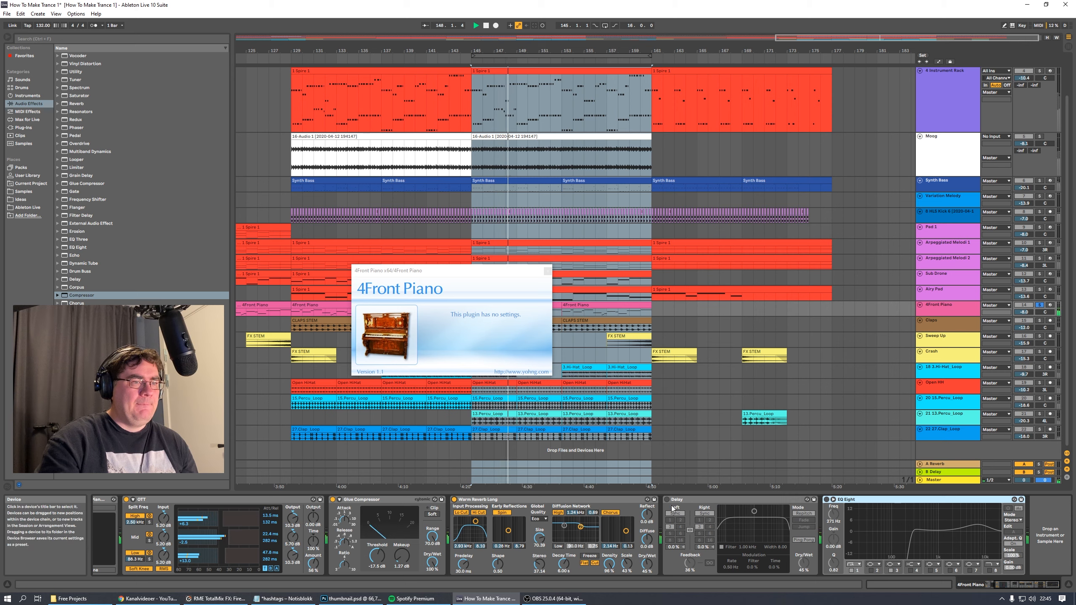
{"action": "left_click", "coordinate": [827, 500]}
Raise the high band of the piano's EQ Eight slightly in frequency and gain, close the plug-in window and stop playback
{"action": "left_click_drag", "start_coordinate": [975, 525], "coordinate": [984, 522]}
{"action": "left_click", "coordinate": [548, 272]}
{"action": "key", "text": "space"}
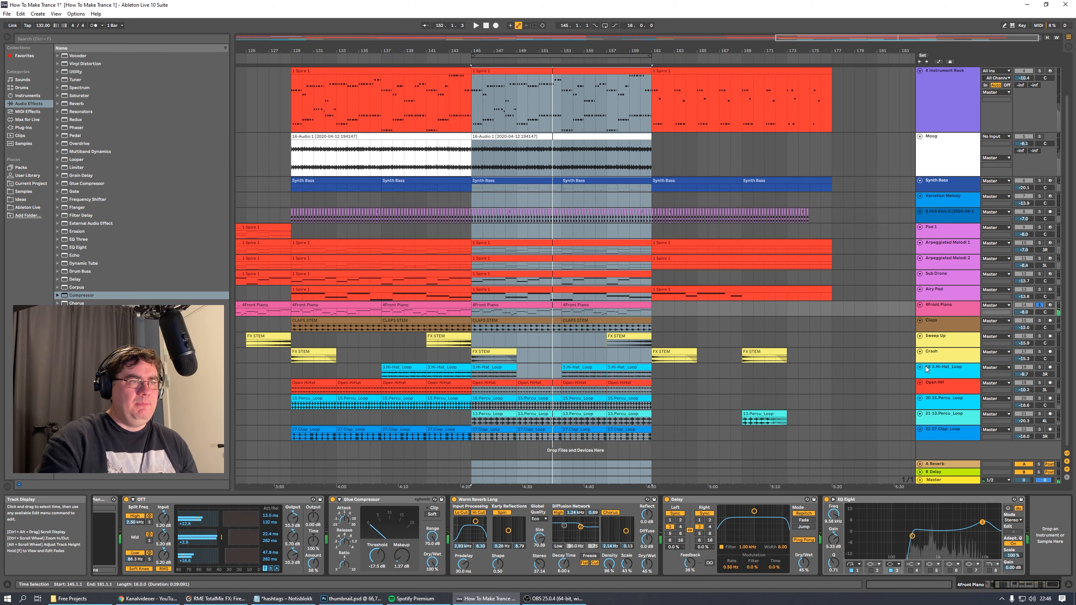
Solo and play Claps, Crash, the hi-hat loop, the open hat, both Percu loops and the Clap loop in turn
{"action": "left_click", "coordinate": [934, 325]}
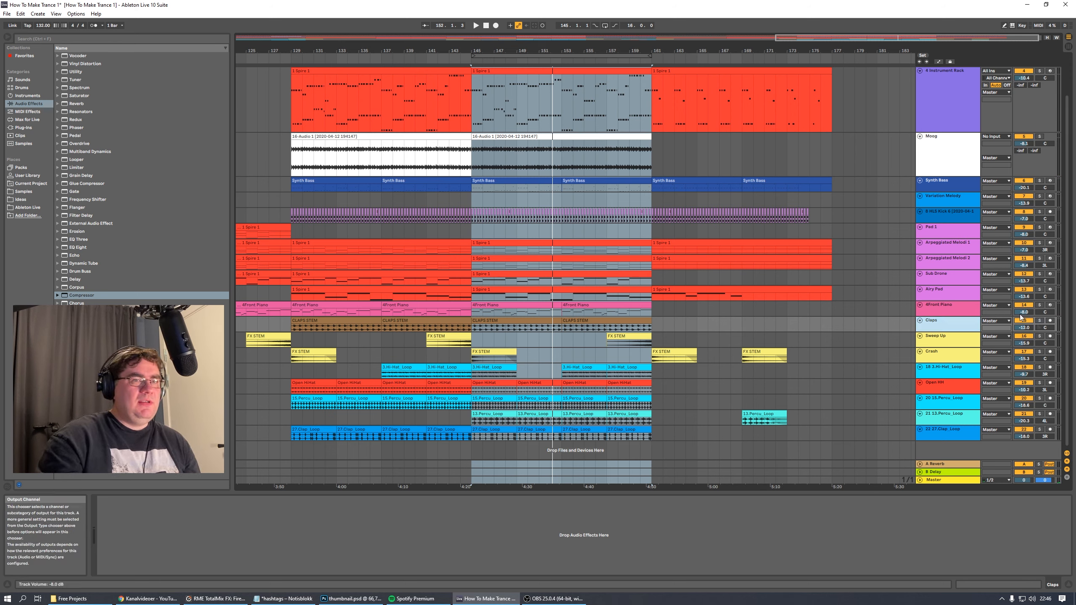
{"action": "left_click", "coordinate": [1039, 320]}
{"action": "key", "text": "space"}
{"action": "left_click", "coordinate": [1040, 353]}
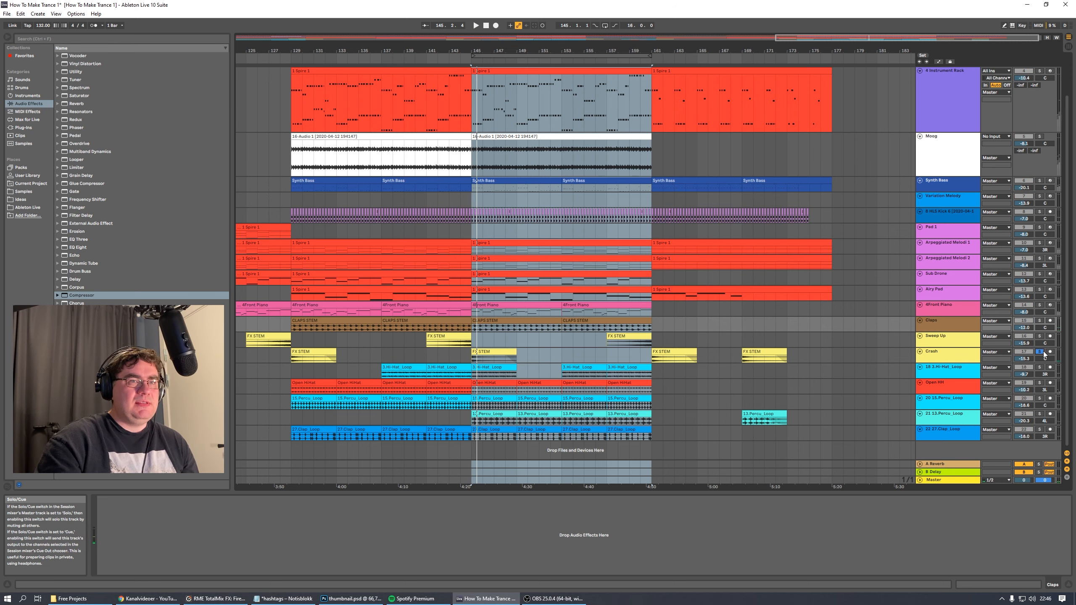
{"action": "left_click", "coordinate": [1038, 367]}
{"action": "left_click", "coordinate": [1040, 383]}
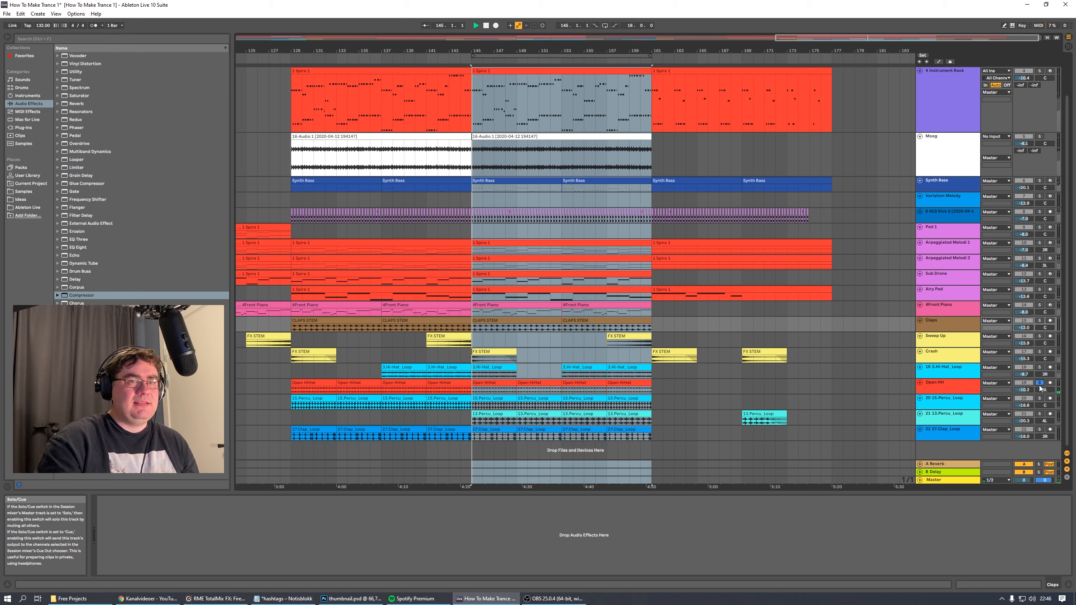
{"action": "left_click", "coordinate": [1039, 399]}
{"action": "left_click", "coordinate": [1039, 414]}
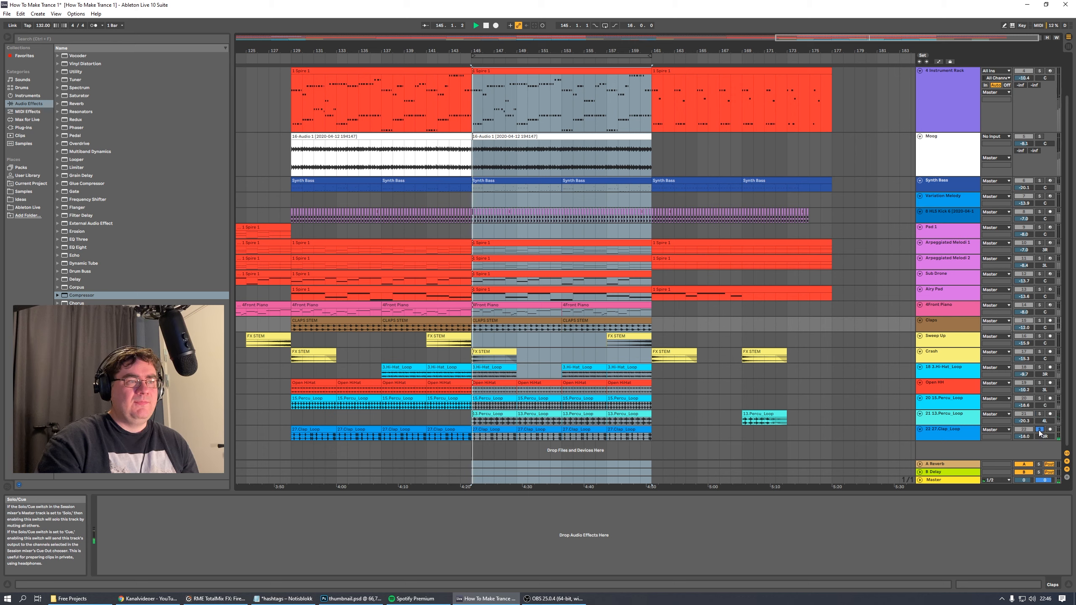
{"action": "left_click", "coordinate": [1039, 414]}
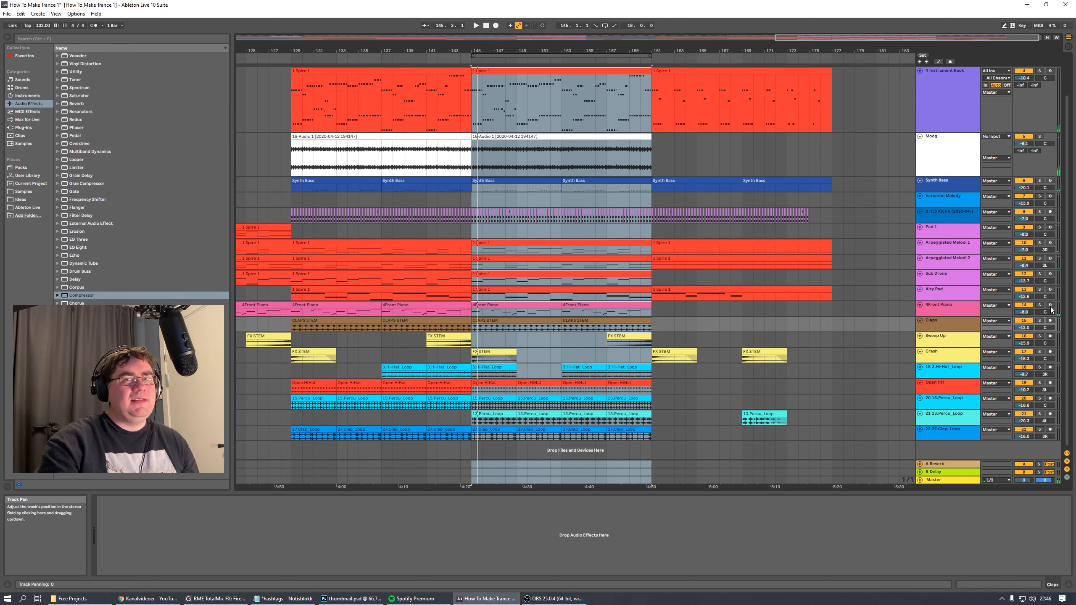
Show the whole arrangement and browse the Samples folder to HighLife Samples House Drum Loops 124bpm
{"action": "key", "text": "w"}
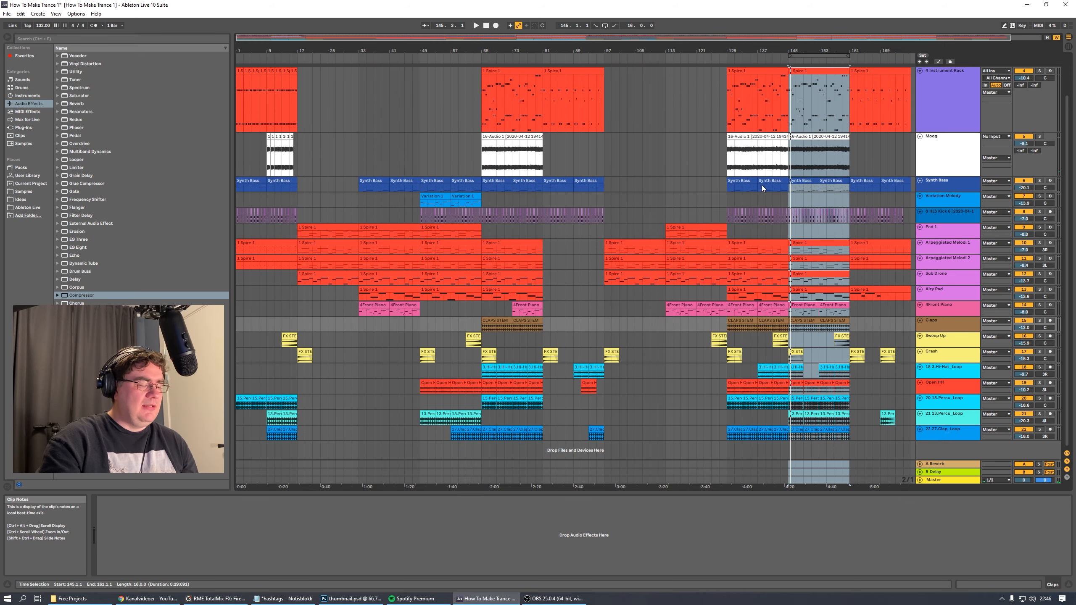
{"action": "key", "text": "h"}
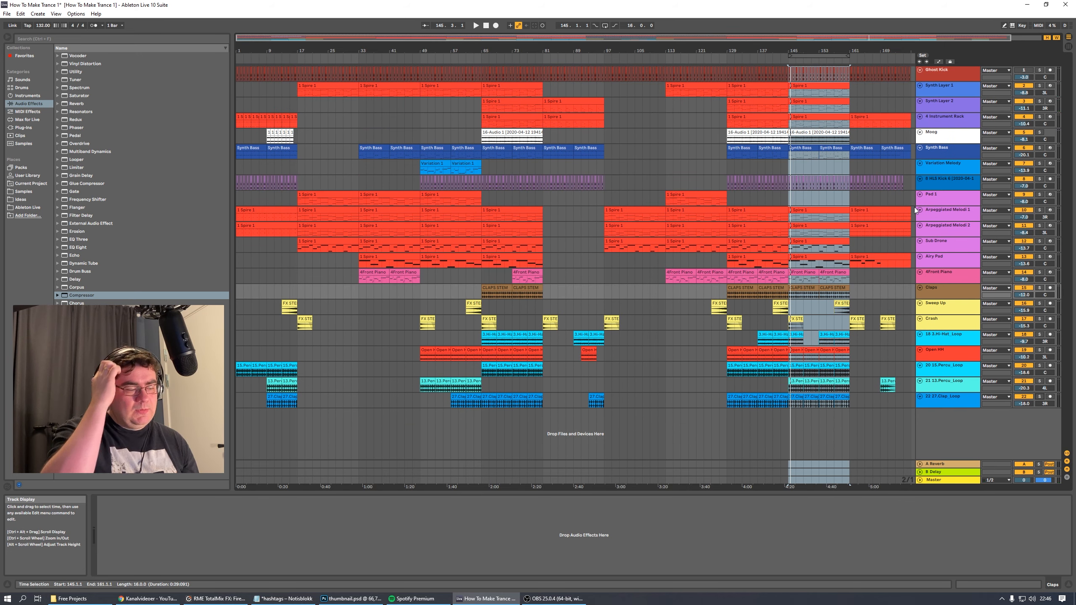
{"action": "left_click", "coordinate": [25, 191]}
{"action": "left_click", "coordinate": [96, 111]}
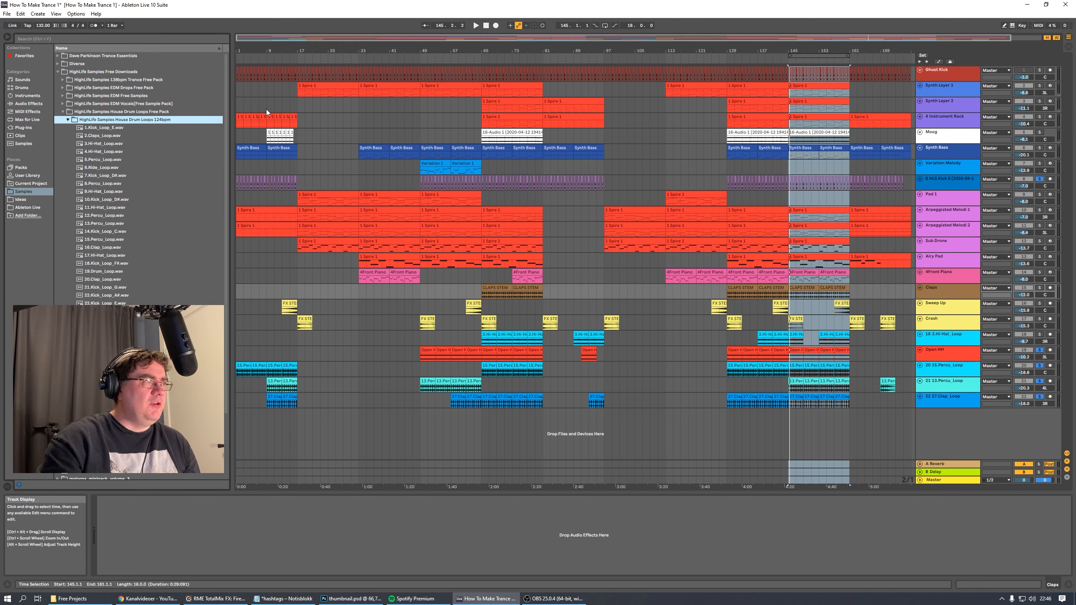
Collapse the HighLife Samples House Drum Loops Free Pack and the HighLife Samples Free Downloads folder in the browser
{"action": "key", "text": "Left"}
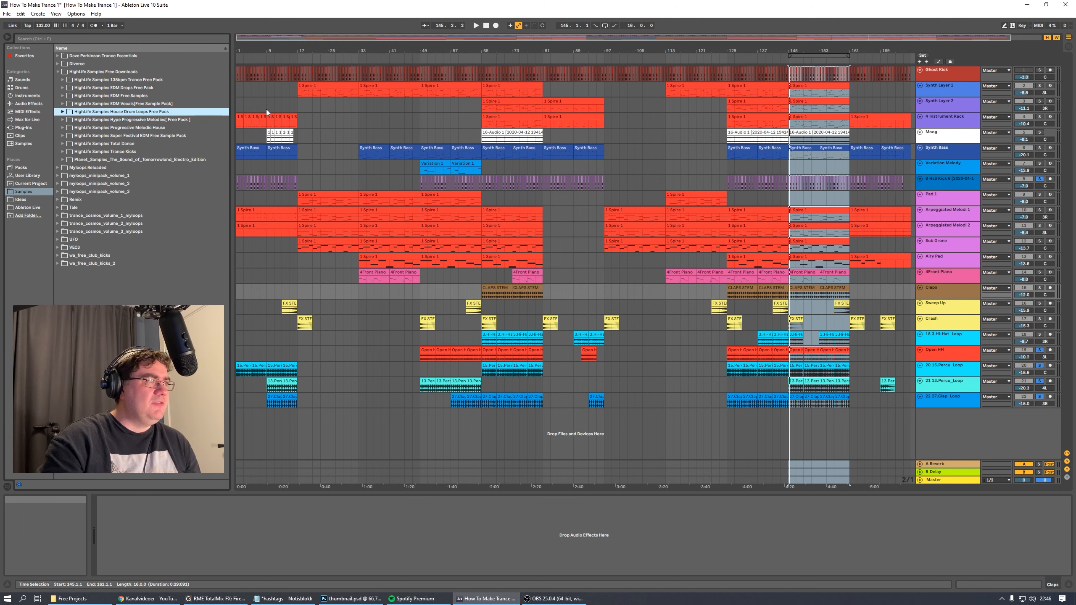
{"action": "key", "text": "Up"}
{"action": "key", "text": "Up"}
{"action": "key", "text": "Up"}
{"action": "key", "text": "Up"}
{"action": "key", "text": "Up"}
{"action": "key", "text": "Left"}
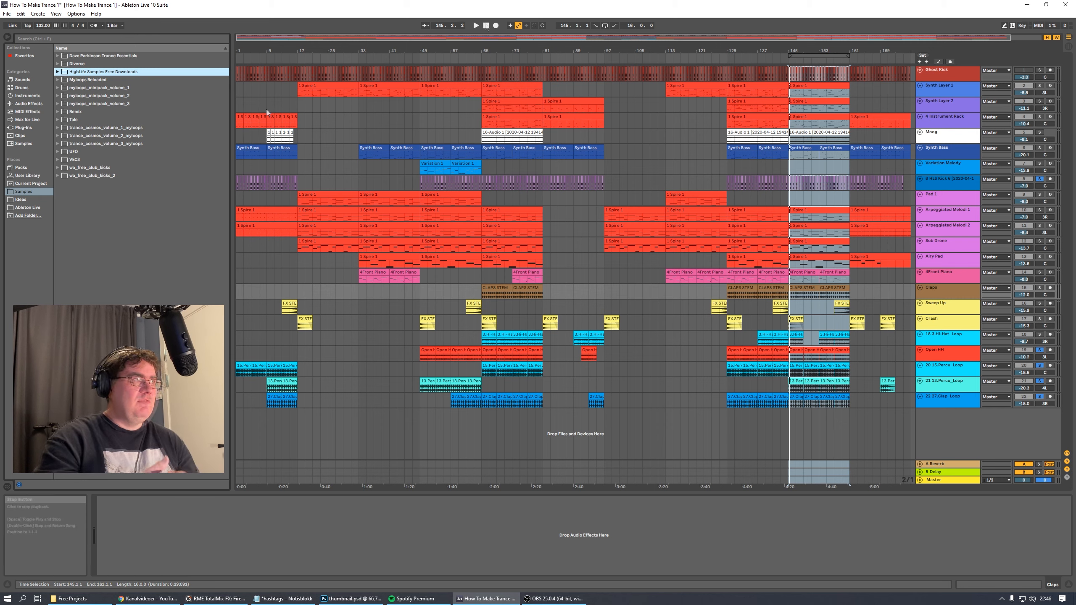
Show the Master track's device chain and play the arrangement from the start, skipping ahead twice through the intro before bar 17
{"action": "left_click", "coordinate": [486, 26]}
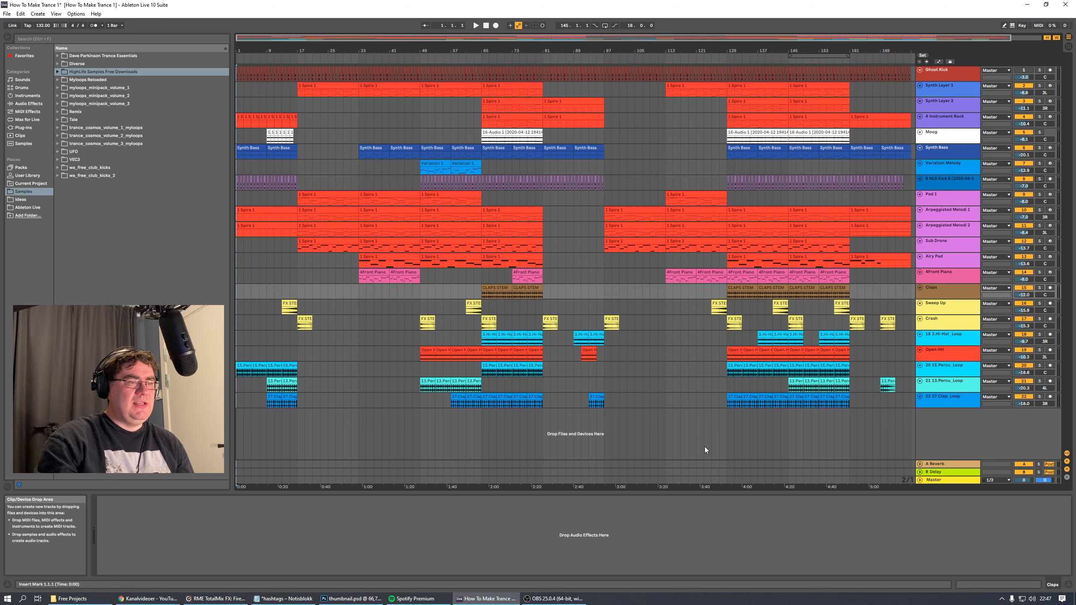
{"action": "left_click", "coordinate": [935, 482]}
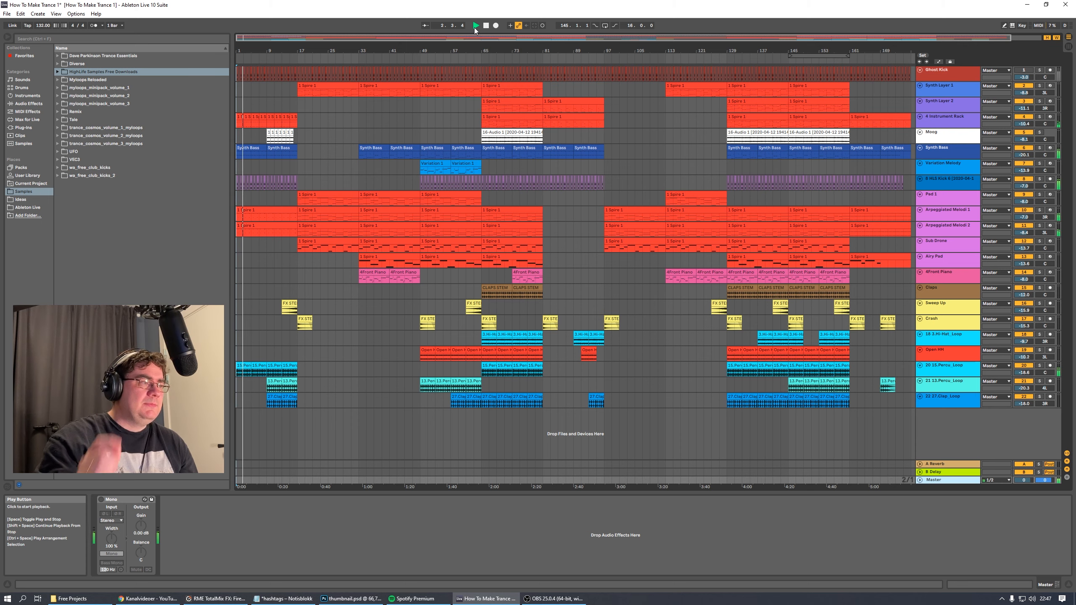
{"action": "left_click", "coordinate": [262, 58]}
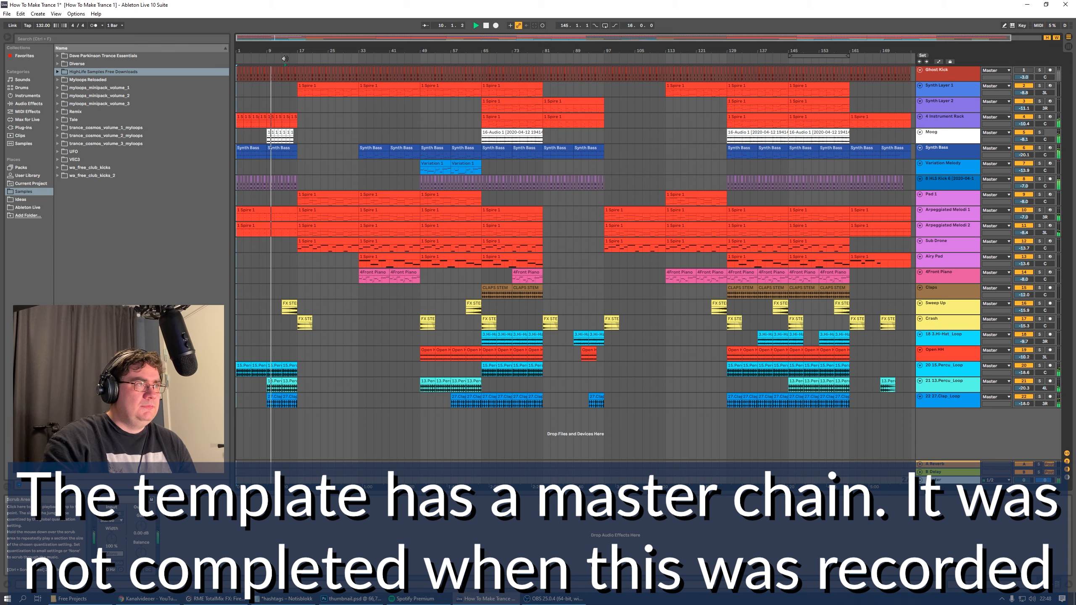
{"action": "left_click", "coordinate": [285, 58]}
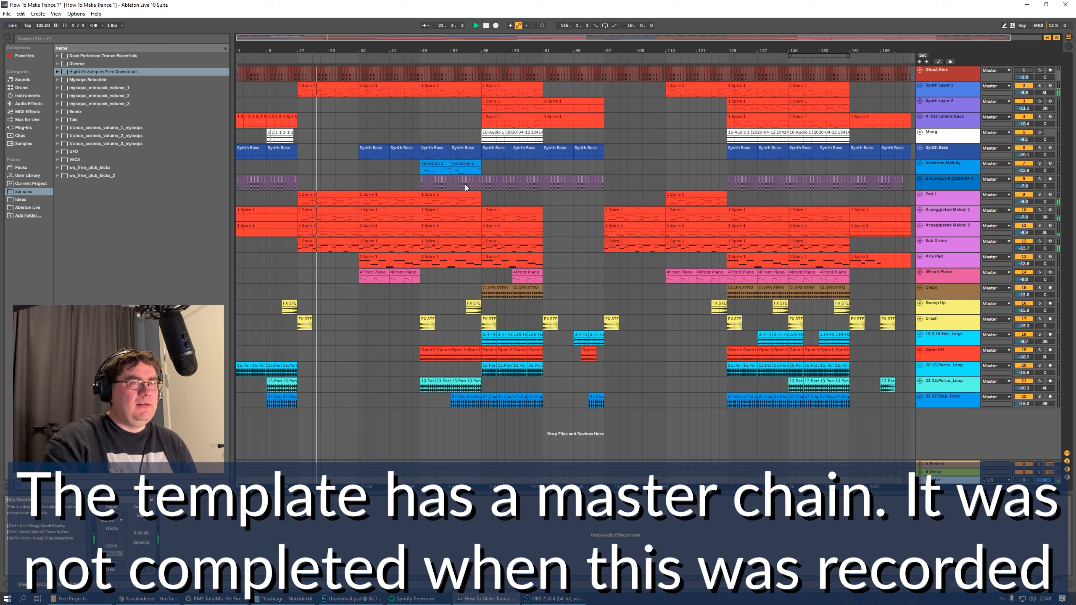
{"action": "left_click", "coordinate": [1035, 260]}
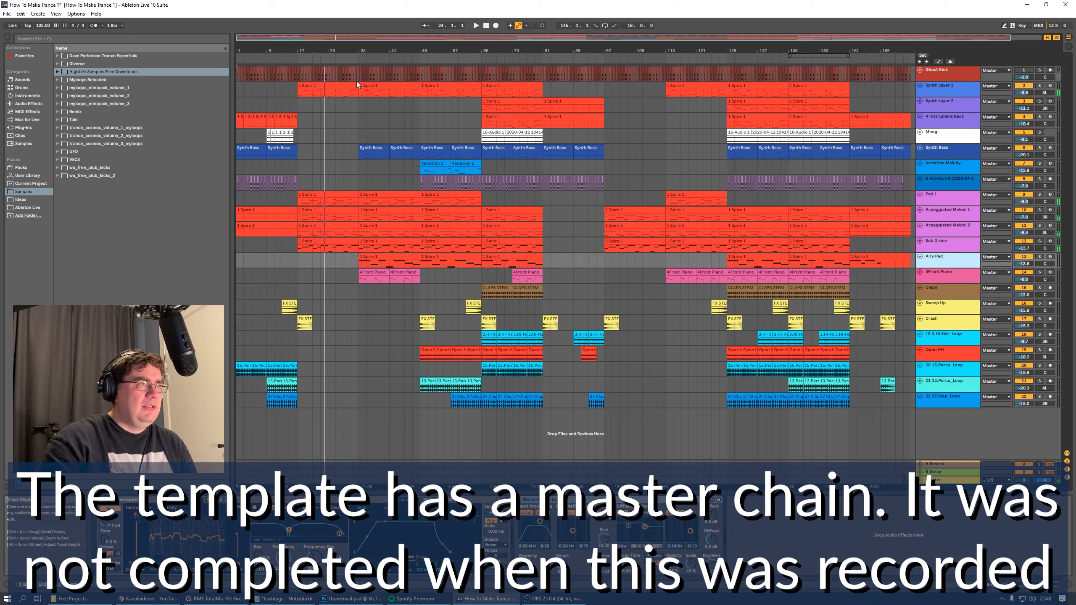
{"action": "left_click", "coordinate": [356, 56]}
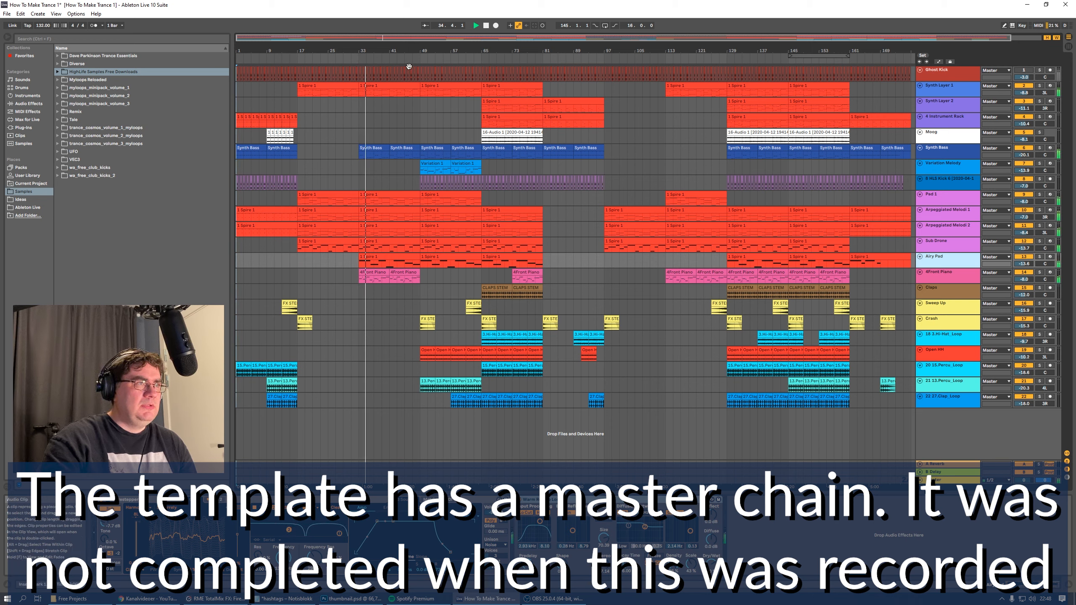
{"action": "left_click", "coordinate": [418, 60]}
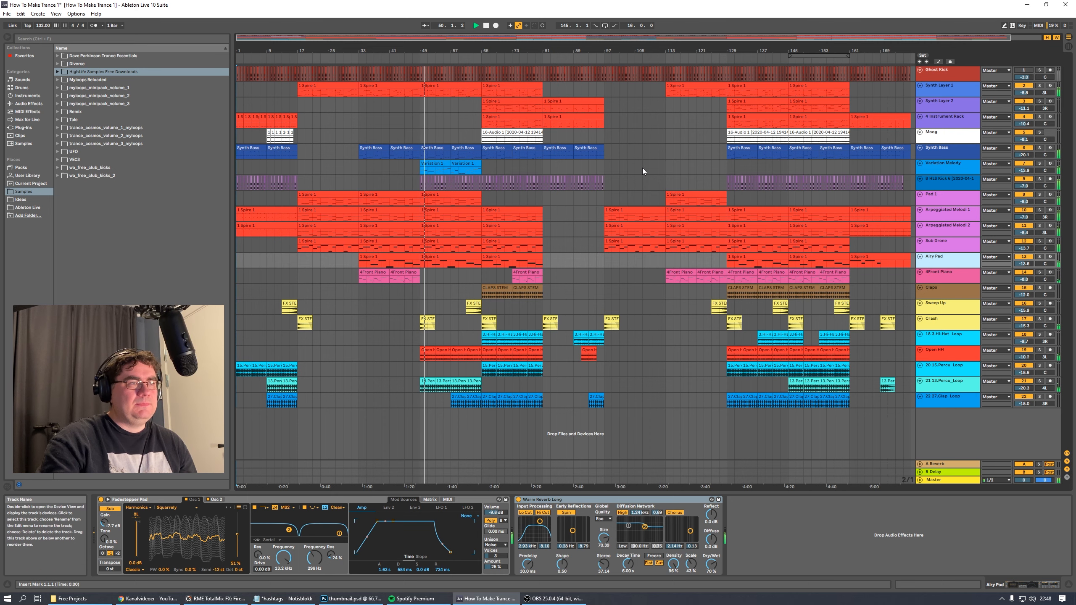
{"action": "key", "text": "space"}
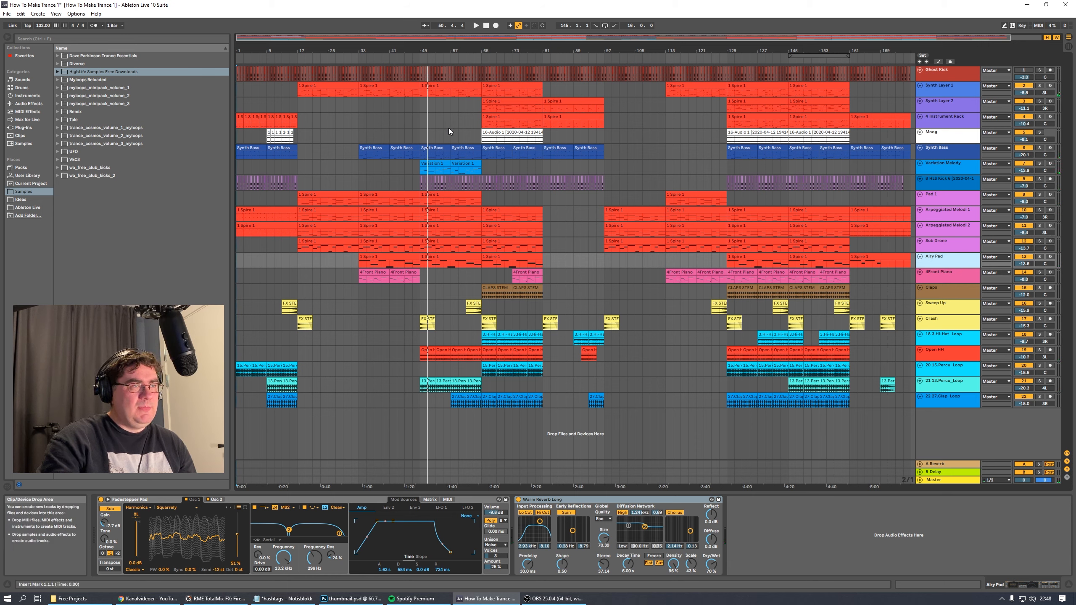
Play the sections starting around bars 65, 81 and 97 in turn
{"action": "left_click", "coordinate": [476, 60]}
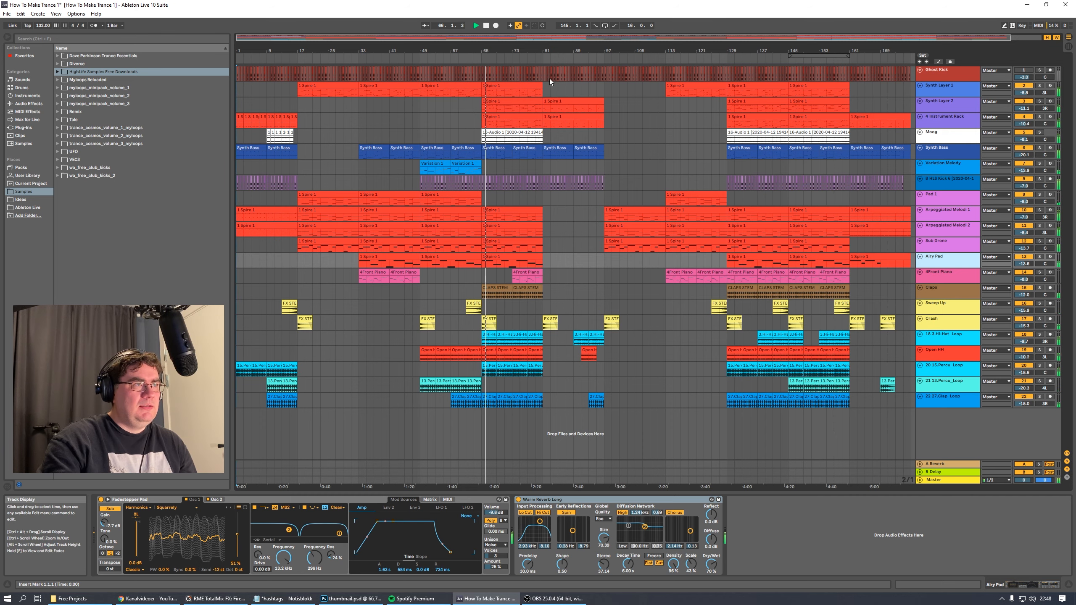
{"action": "left_click_drag", "start_coordinate": [499, 50], "coordinate": [500, 63]}
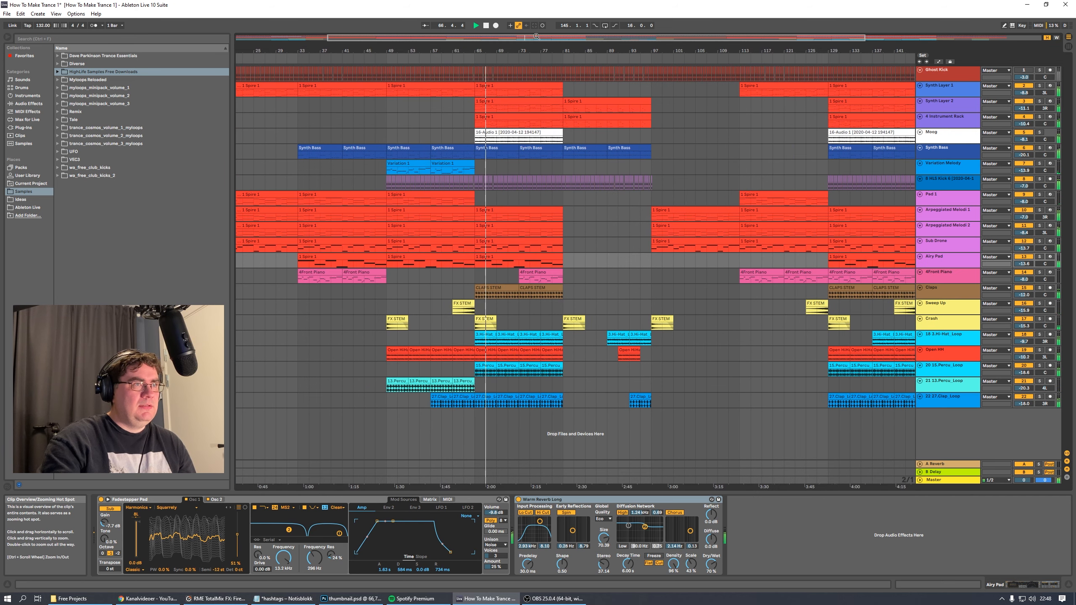
{"action": "left_click", "coordinate": [557, 60]}
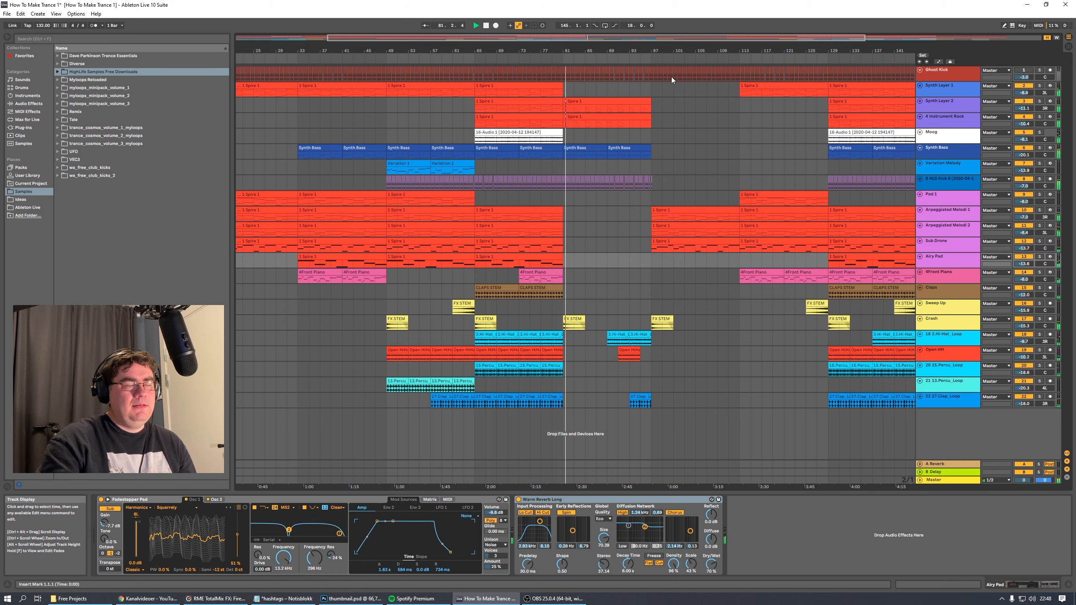
{"action": "left_click", "coordinate": [650, 58]}
{"action": "left_click_drag", "start_coordinate": [673, 39], "coordinate": [670, 30]}
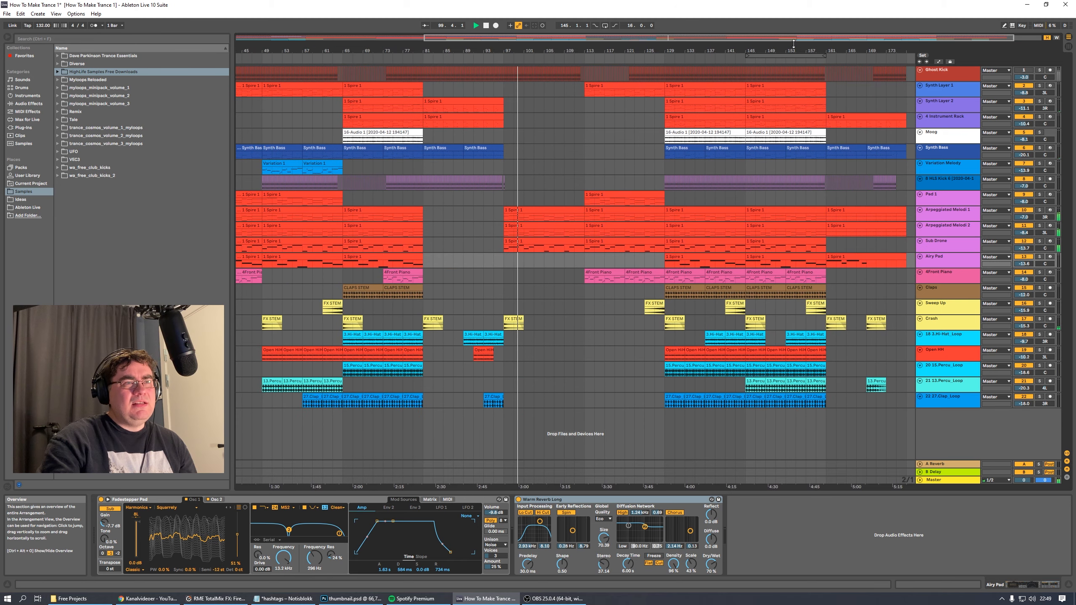
Examine the MIDI notes of the Sub Drone clip in the breakdown after bar 97, and return to the arrangement
{"action": "left_click", "coordinate": [559, 243]}
{"action": "double_click", "coordinate": [559, 243]}
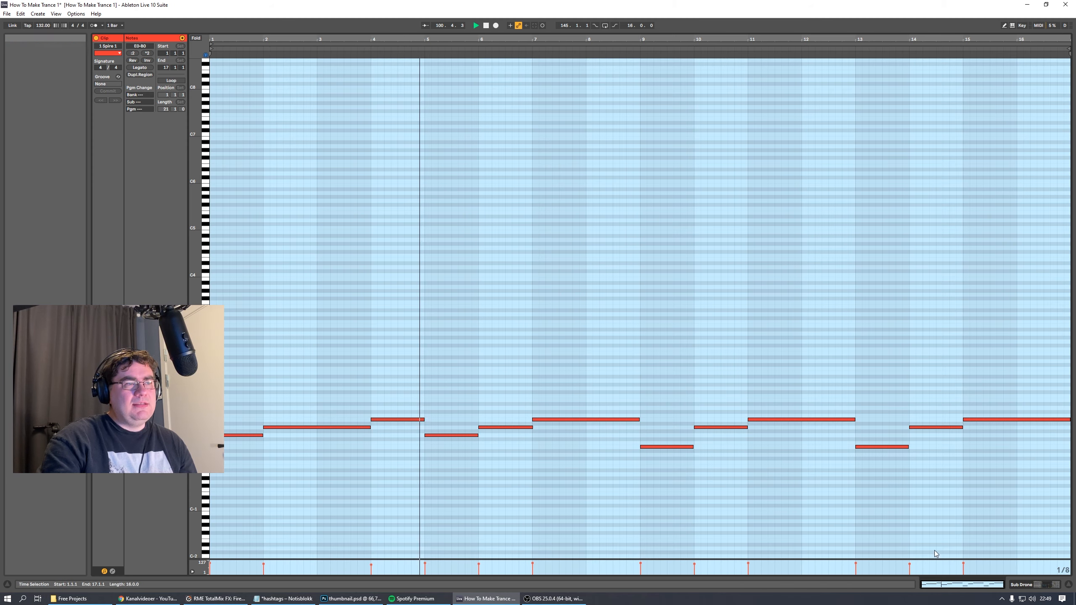
{"action": "left_click", "coordinate": [1031, 586]}
Examine the MIDI notes of the Arpeggiated Melodi 1 clip in the breakdown during playback, and return to the arrangement
{"action": "double_click", "coordinate": [555, 216]}
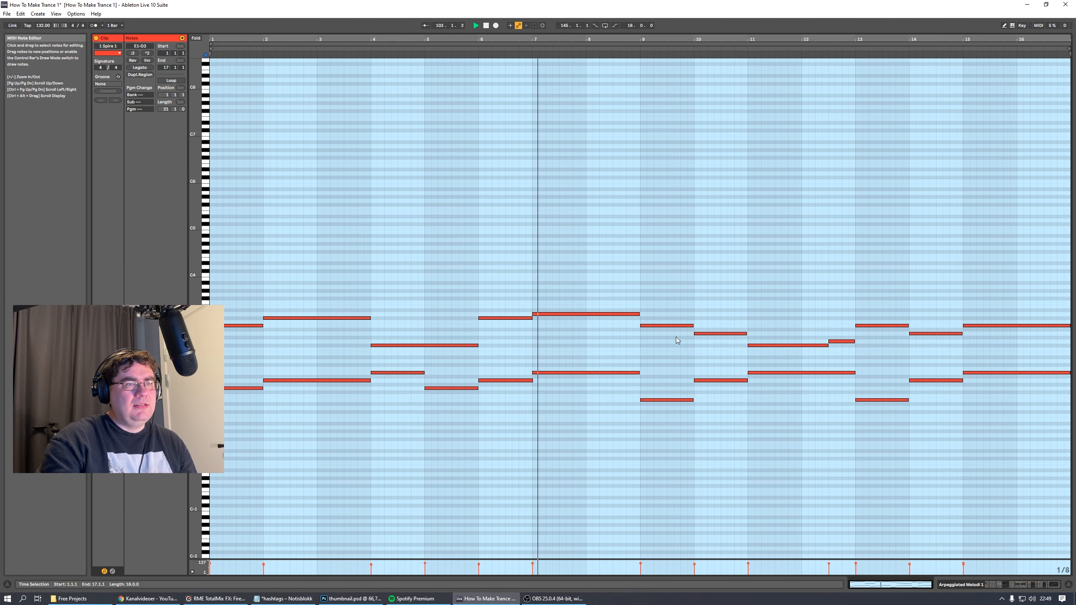
{"action": "left_click", "coordinate": [854, 359]}
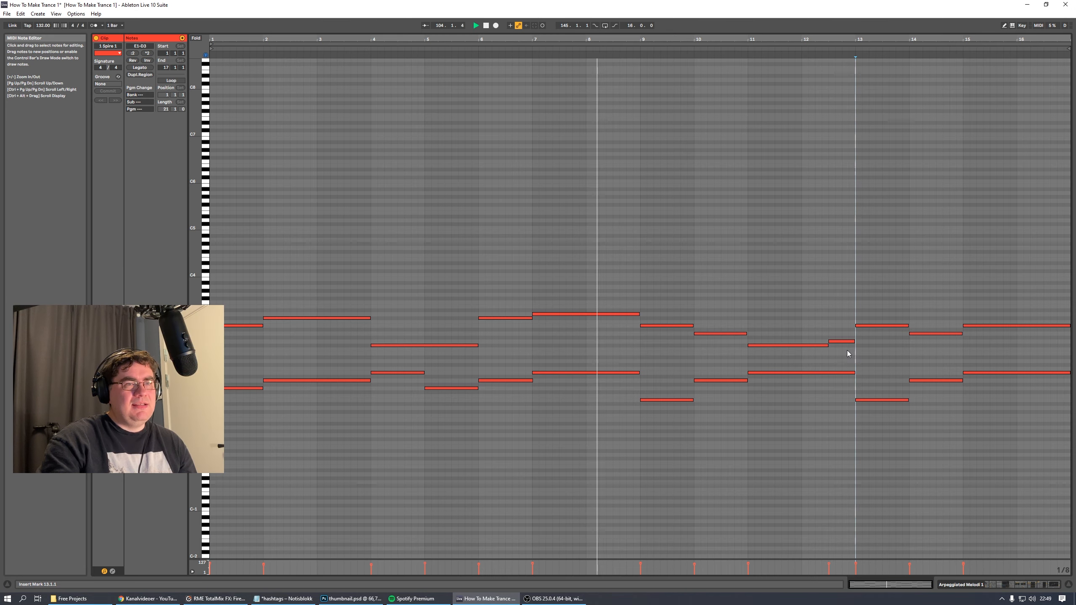
{"action": "left_click_drag", "start_coordinate": [787, 315], "coordinate": [823, 336]}
{"action": "left_click", "coordinate": [768, 280]}
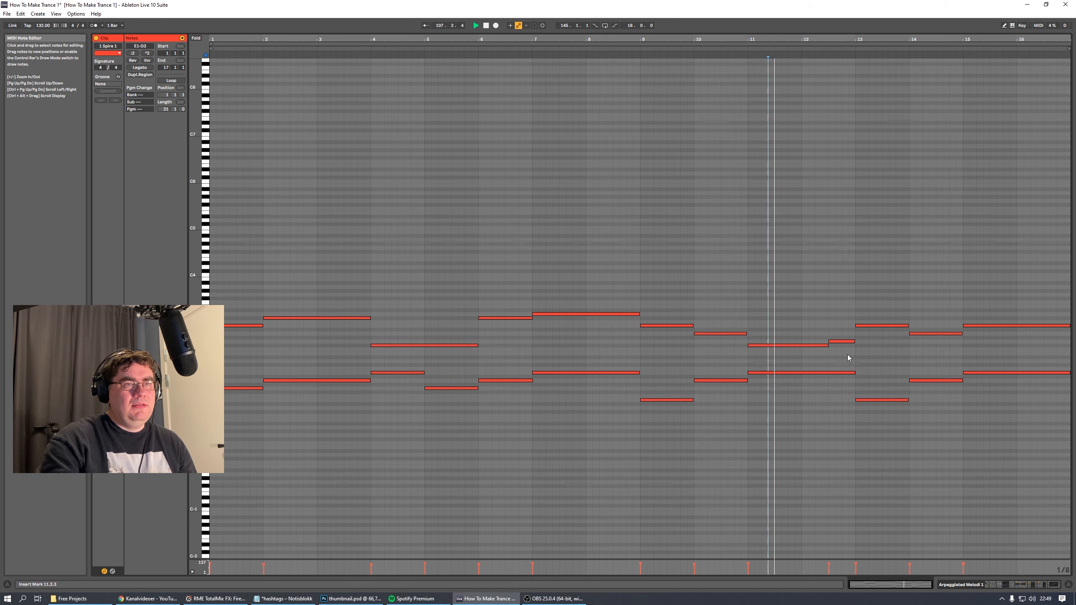
{"action": "left_click", "coordinate": [844, 344]}
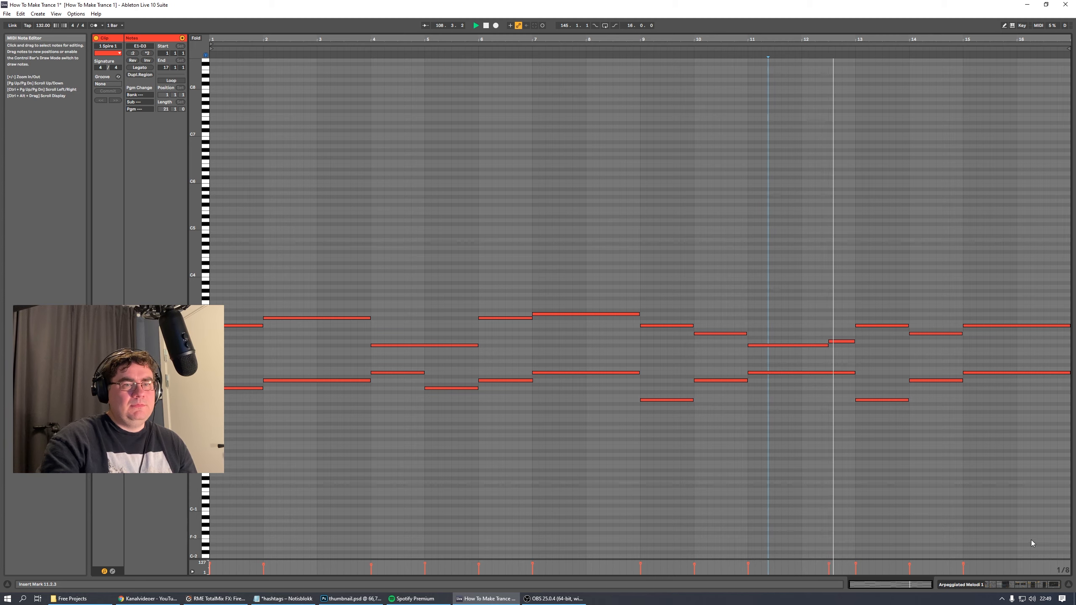
{"action": "left_click", "coordinate": [1021, 584]}
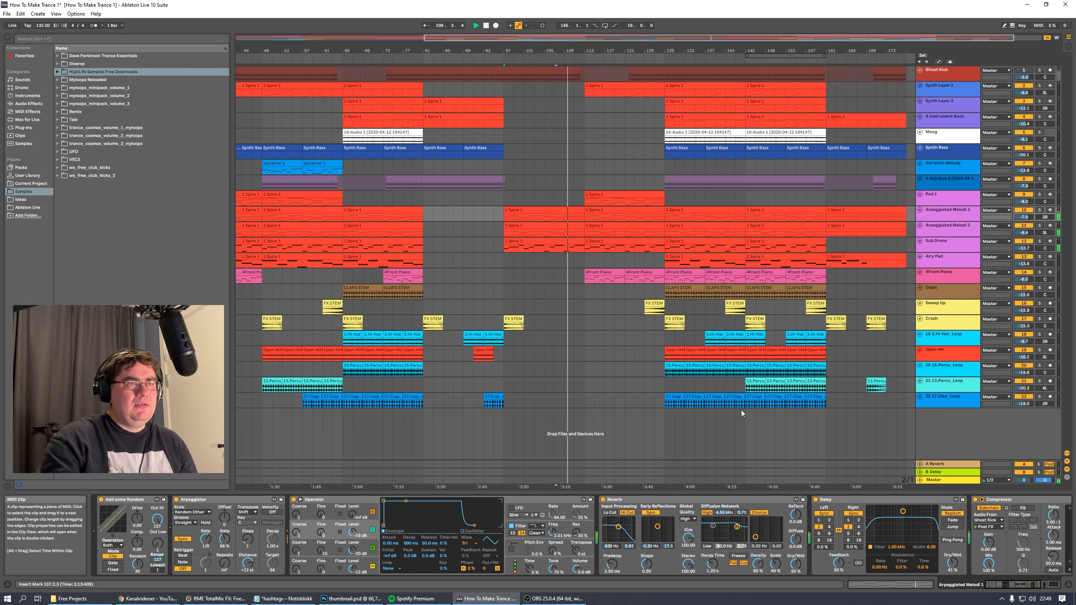
Play the sections starting around bars 113, 129 and 145 with the whole arrangement in view
{"action": "left_click", "coordinate": [598, 61]}
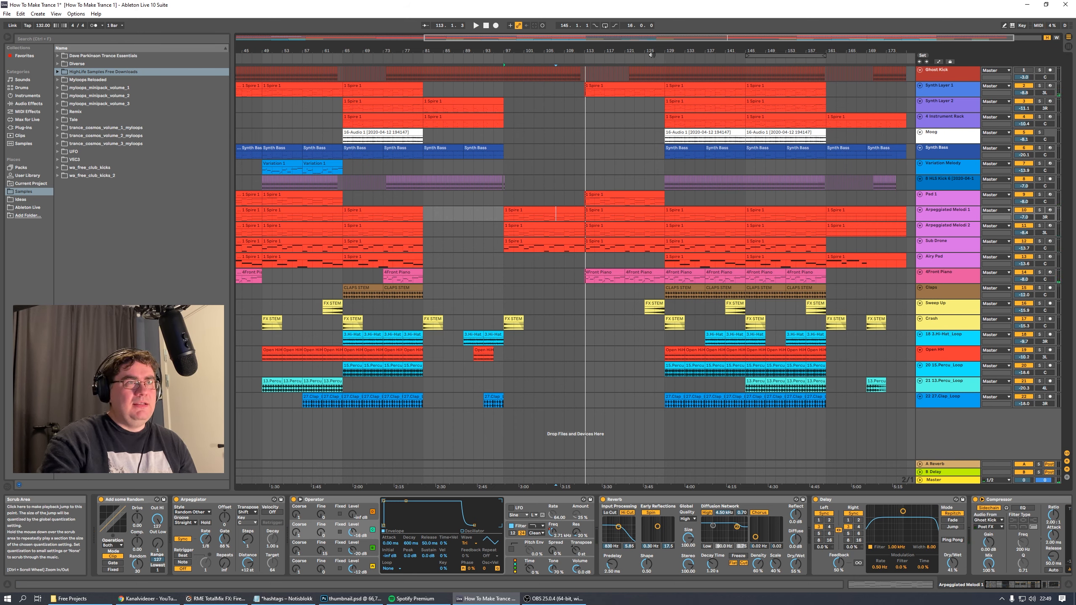
{"action": "left_click", "coordinate": [648, 54]}
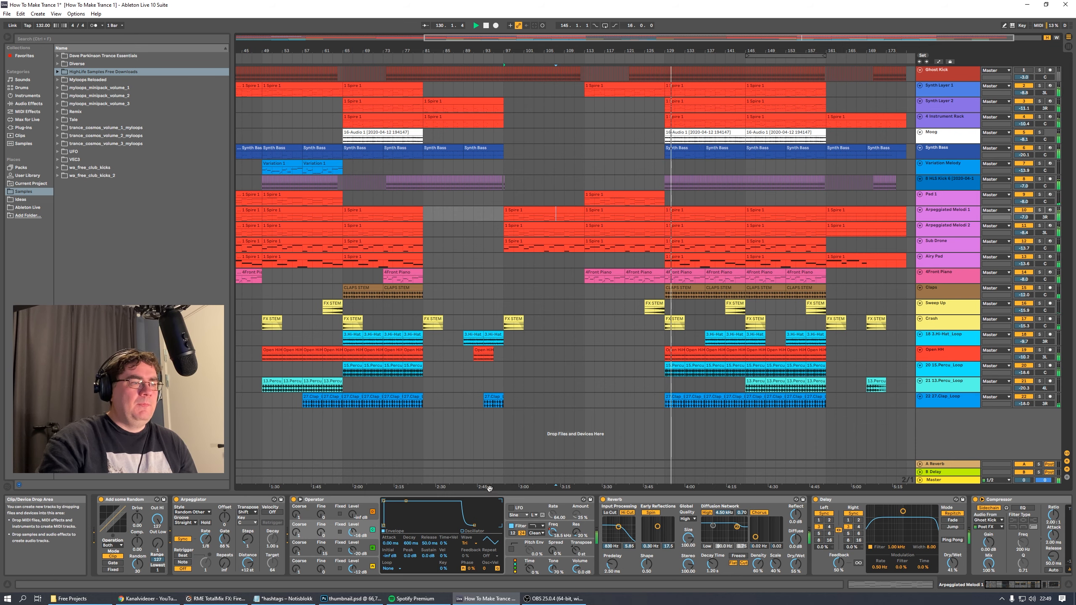
{"action": "left_click_drag", "start_coordinate": [698, 52], "coordinate": [733, 48]}
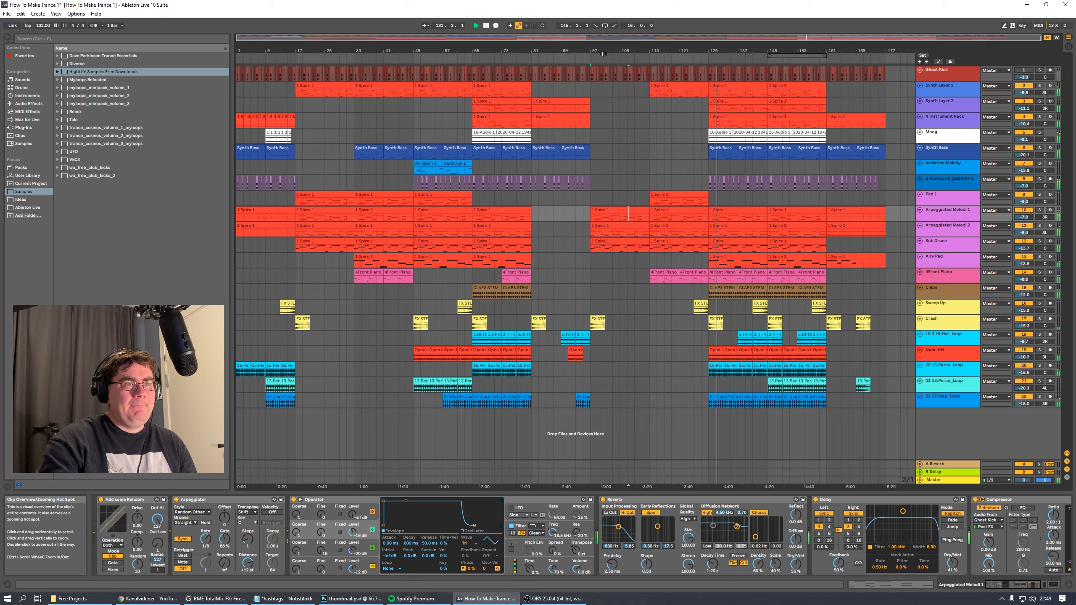
{"action": "left_click", "coordinate": [764, 59]}
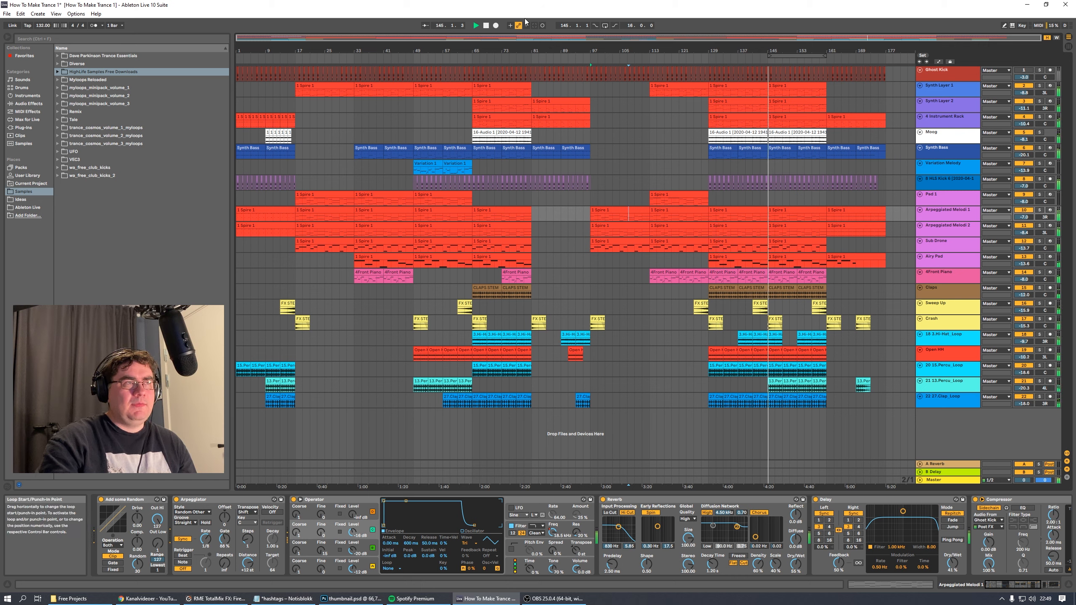